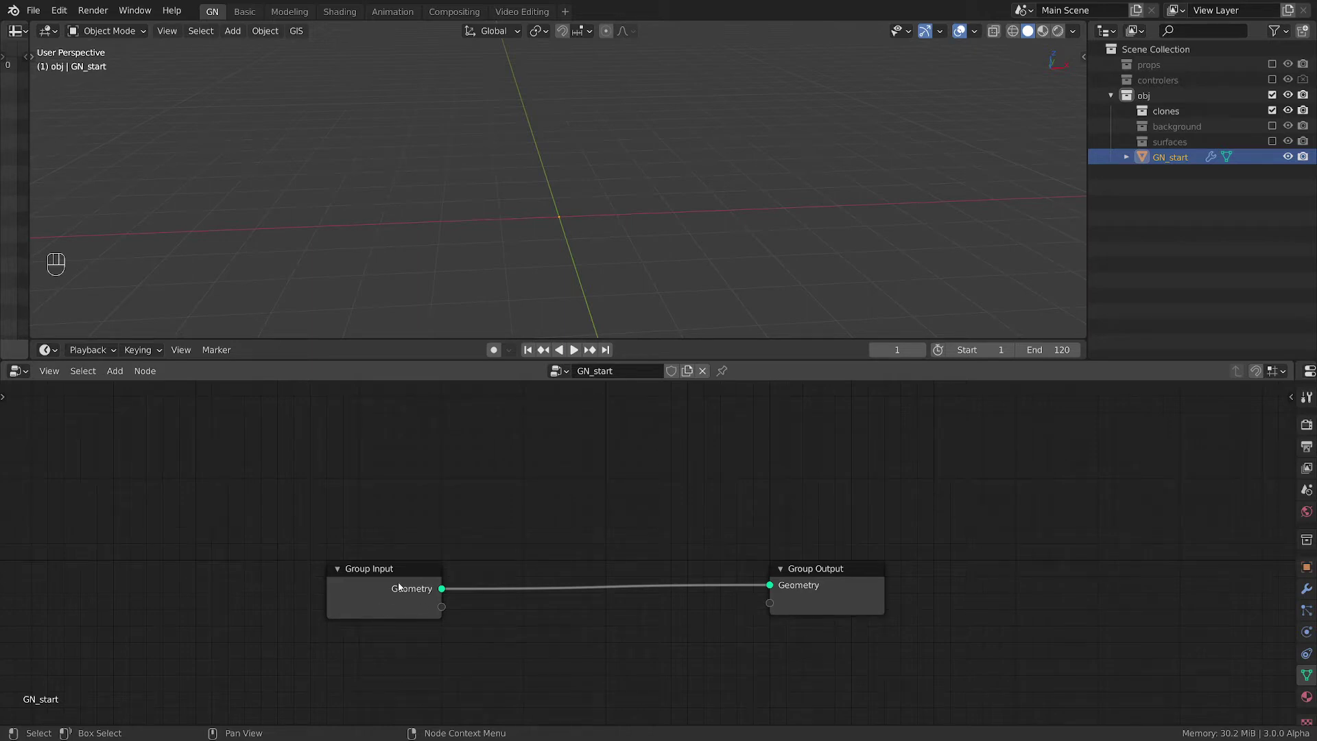
Step: Move GN_start's Group Input node far left and its Group Output node far right
left_click_drag(395, 578, 191, 566)
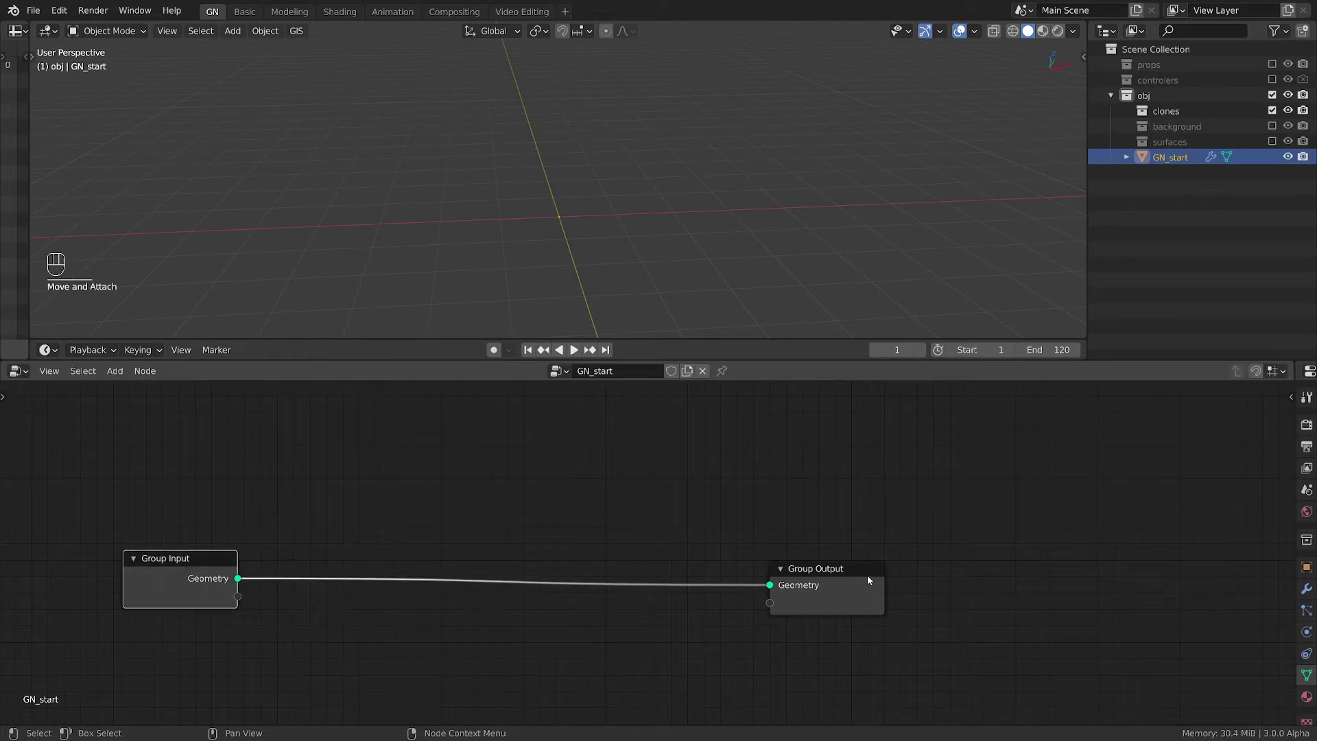
left_click_drag(863, 574, 1215, 570)
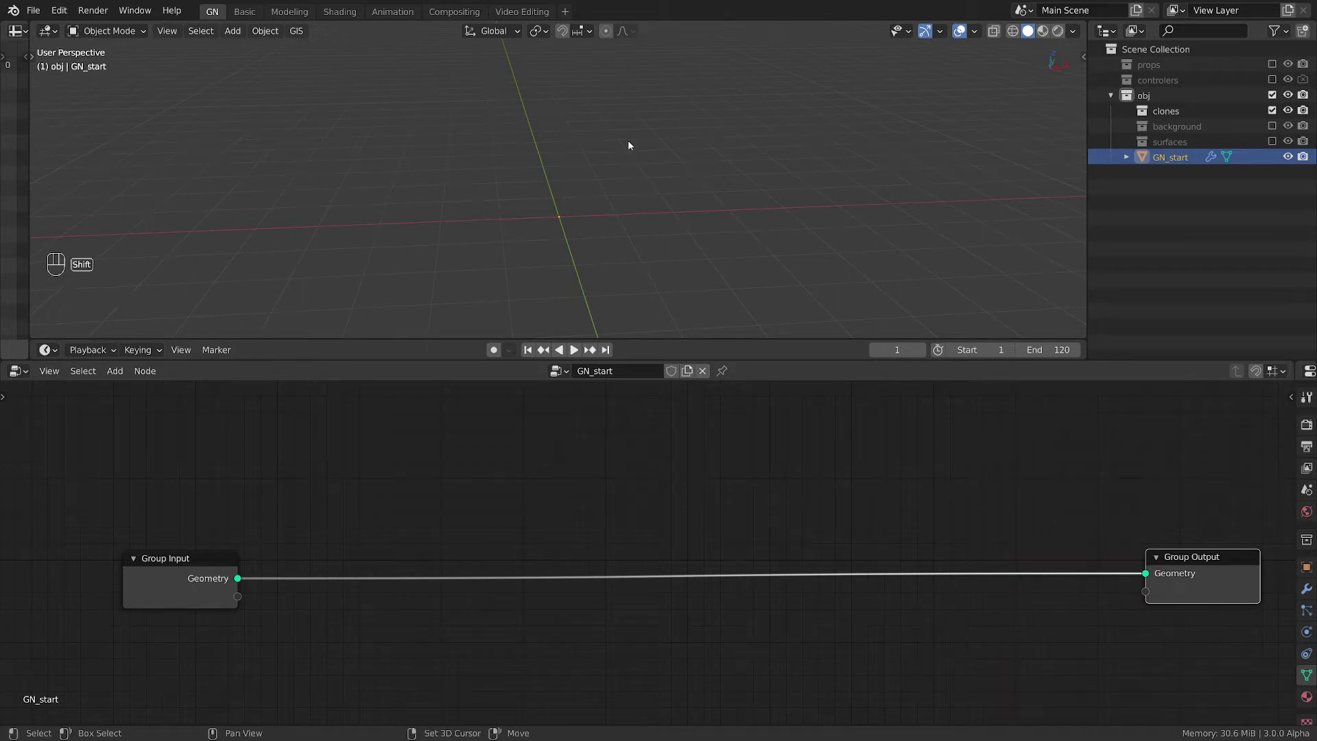
Step: Add a Text object at the origin and set its Geometry Extrude to 0.032 m
key("shift+a")
left_click(549, 203)
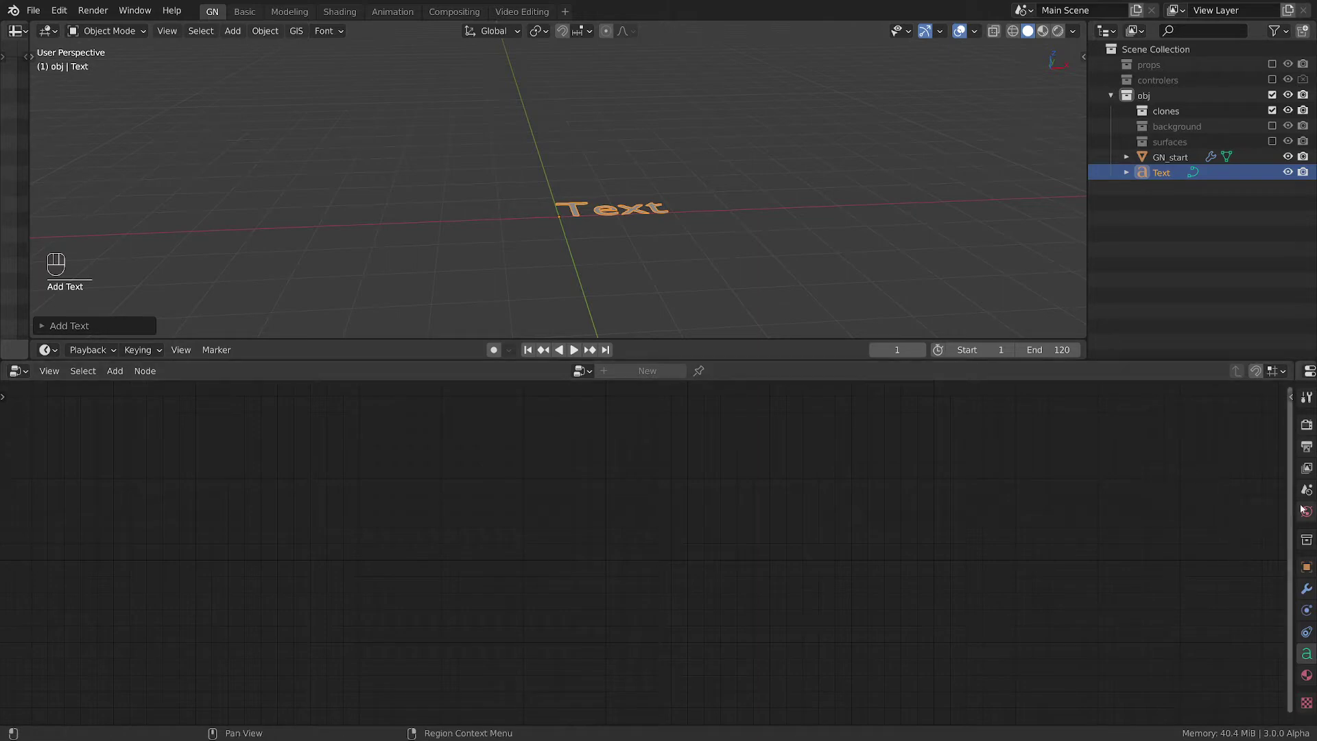
left_click_drag(1292, 513, 1059, 534)
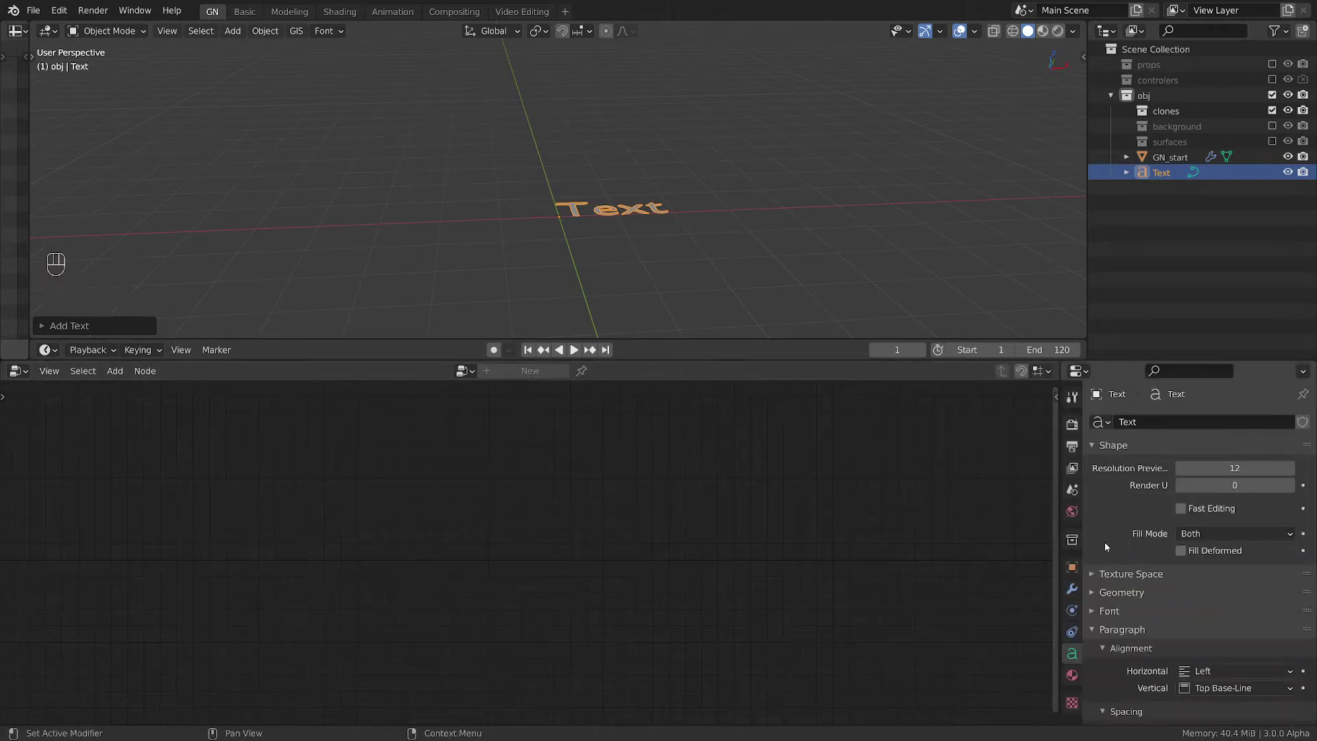
left_click(1139, 592)
left_click_drag(1234, 632, 1256, 632)
scroll(594, 254, "up", 4)
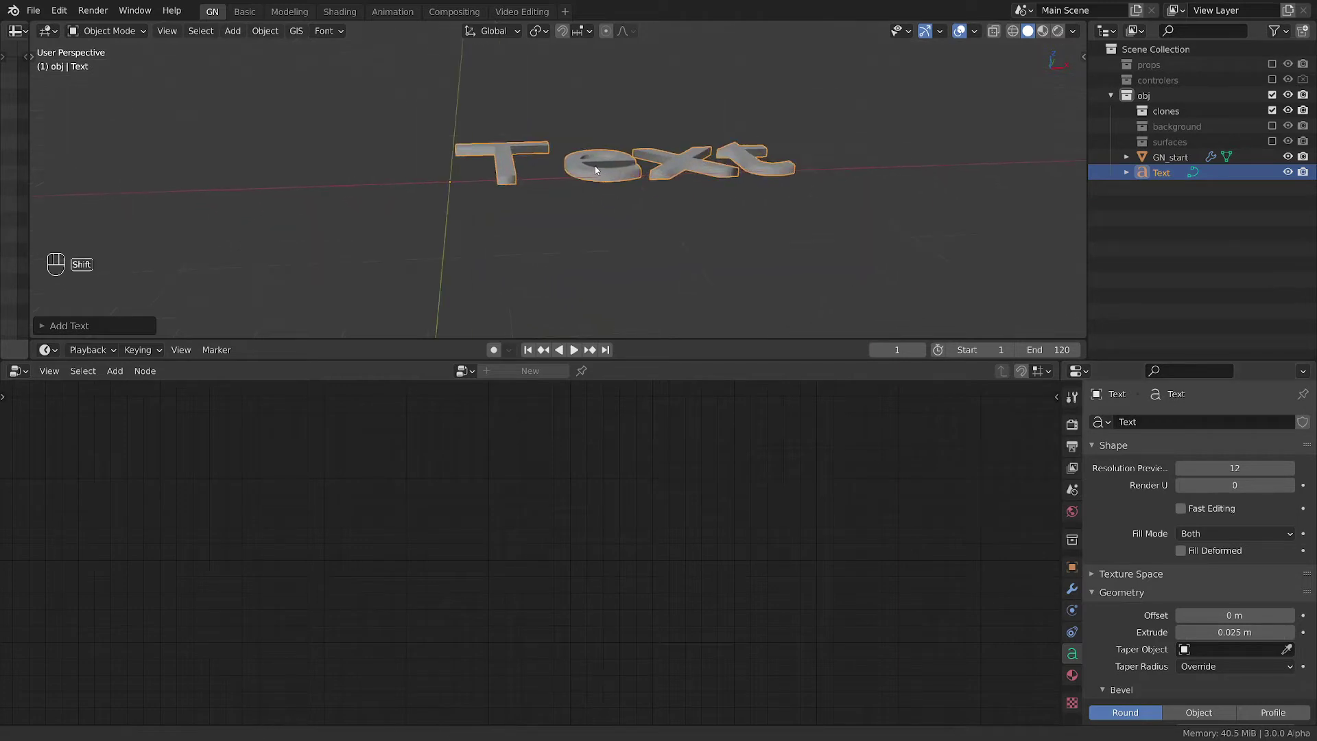
middle_click_drag(595, 171, 580, 286)
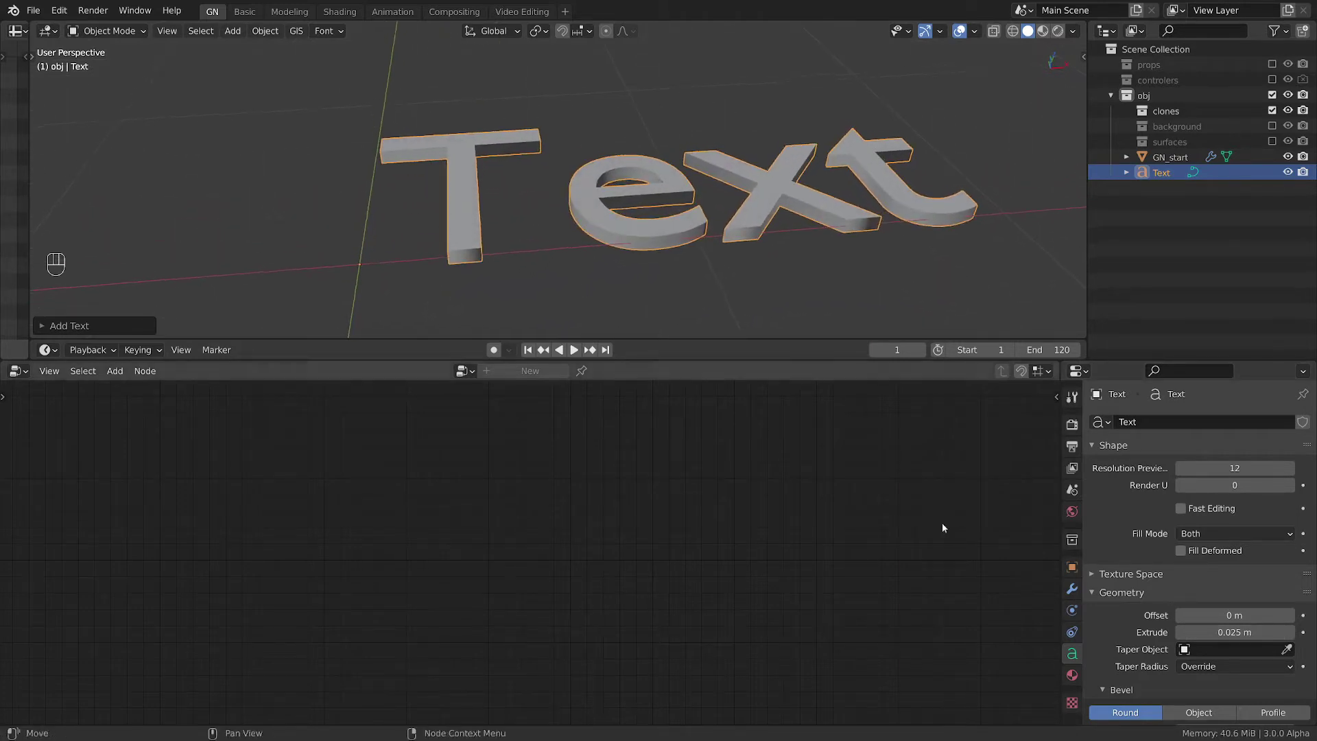
left_click_drag(1237, 632, 1262, 632, "shift")
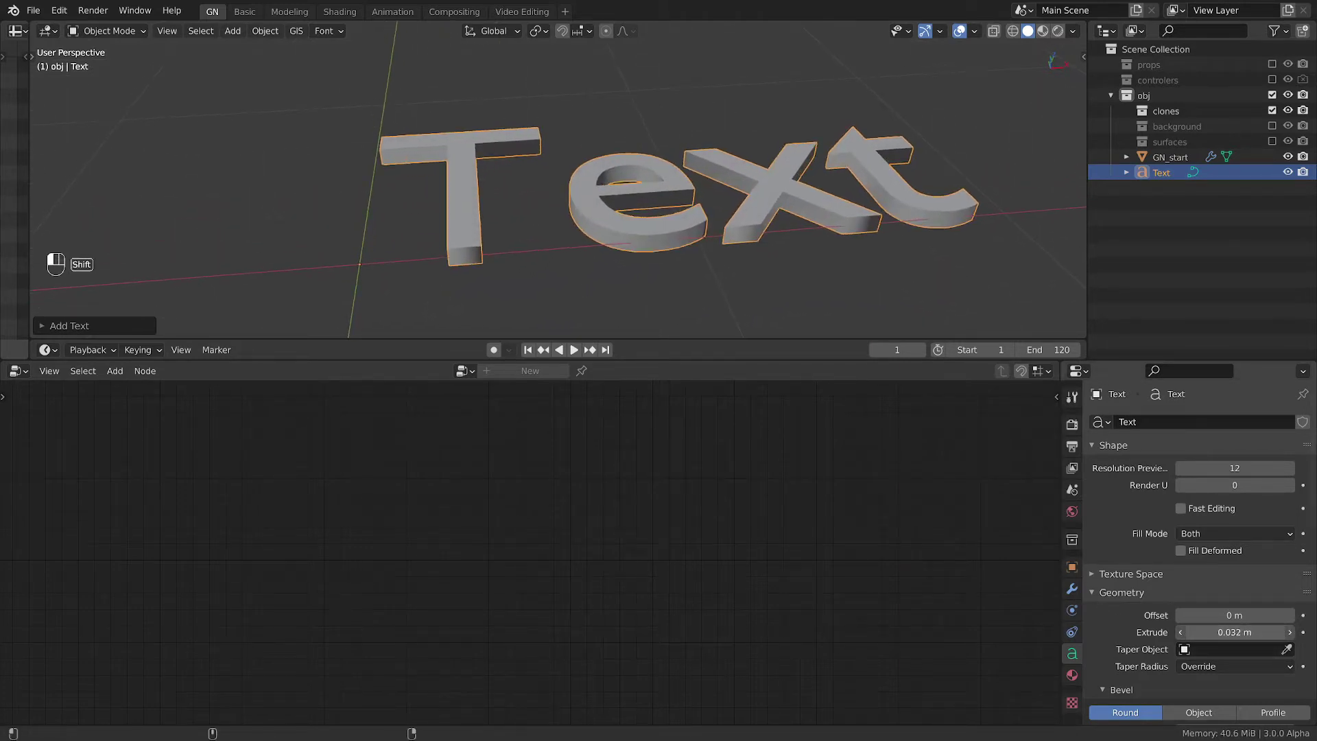
middle_click_drag(690, 245, 675, 249)
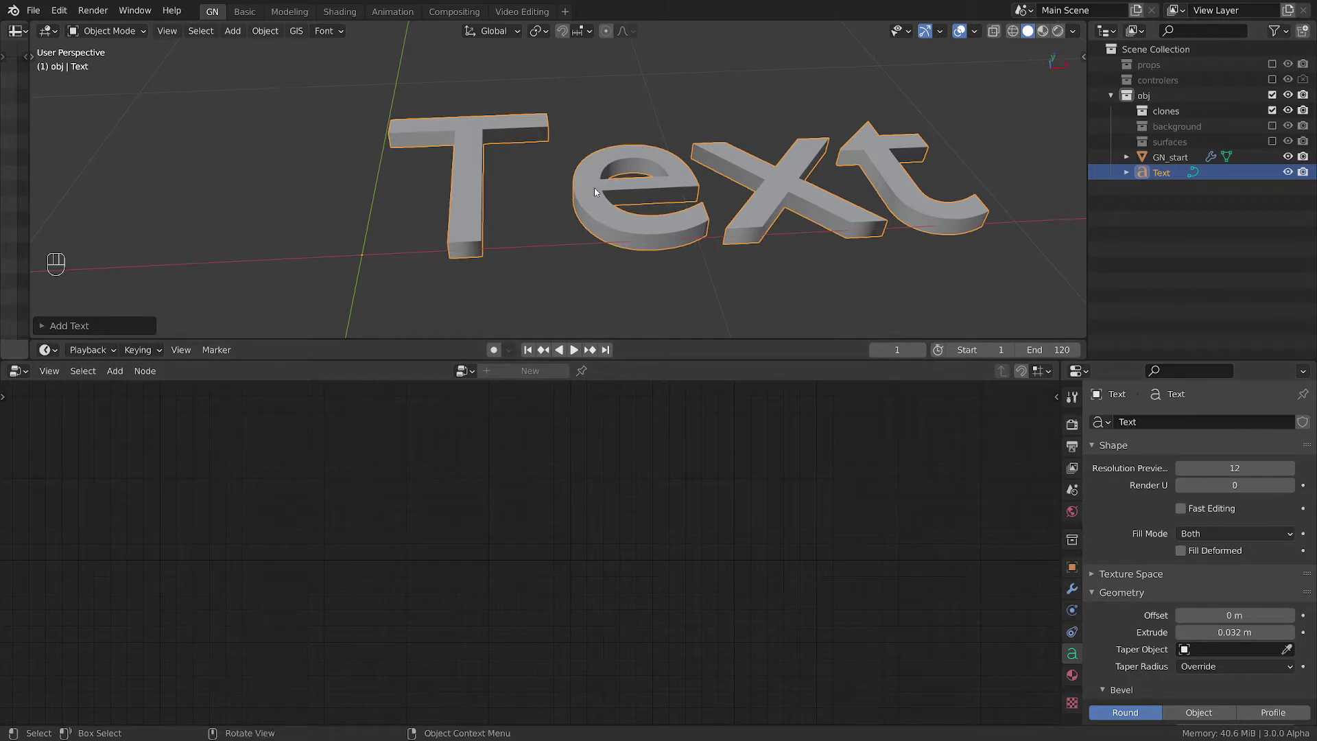
Step: Convert the Text object to a mesh using the F3 Convert To Mesh operator
key("F3")
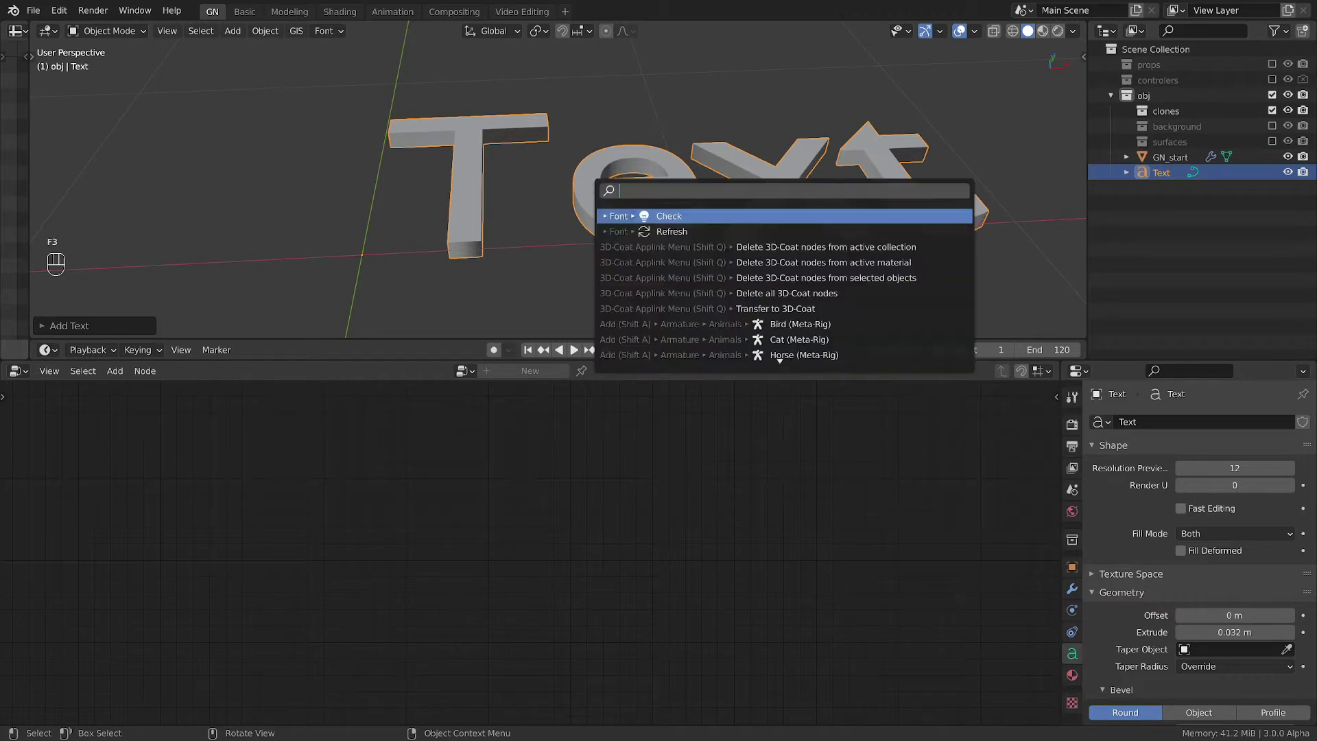
type("mes")
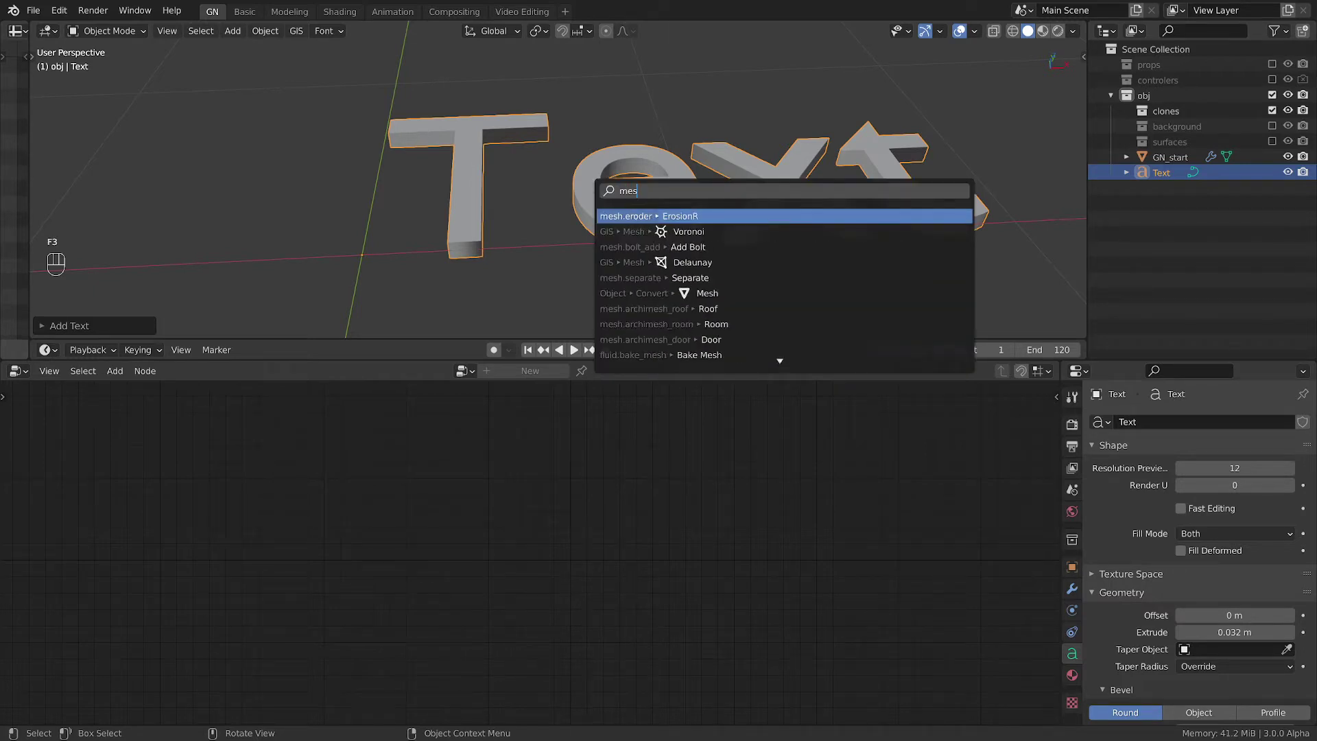
key("BackSpace")
key("BackSpace")
key("BackSpace")
type("conv")
key("Return")
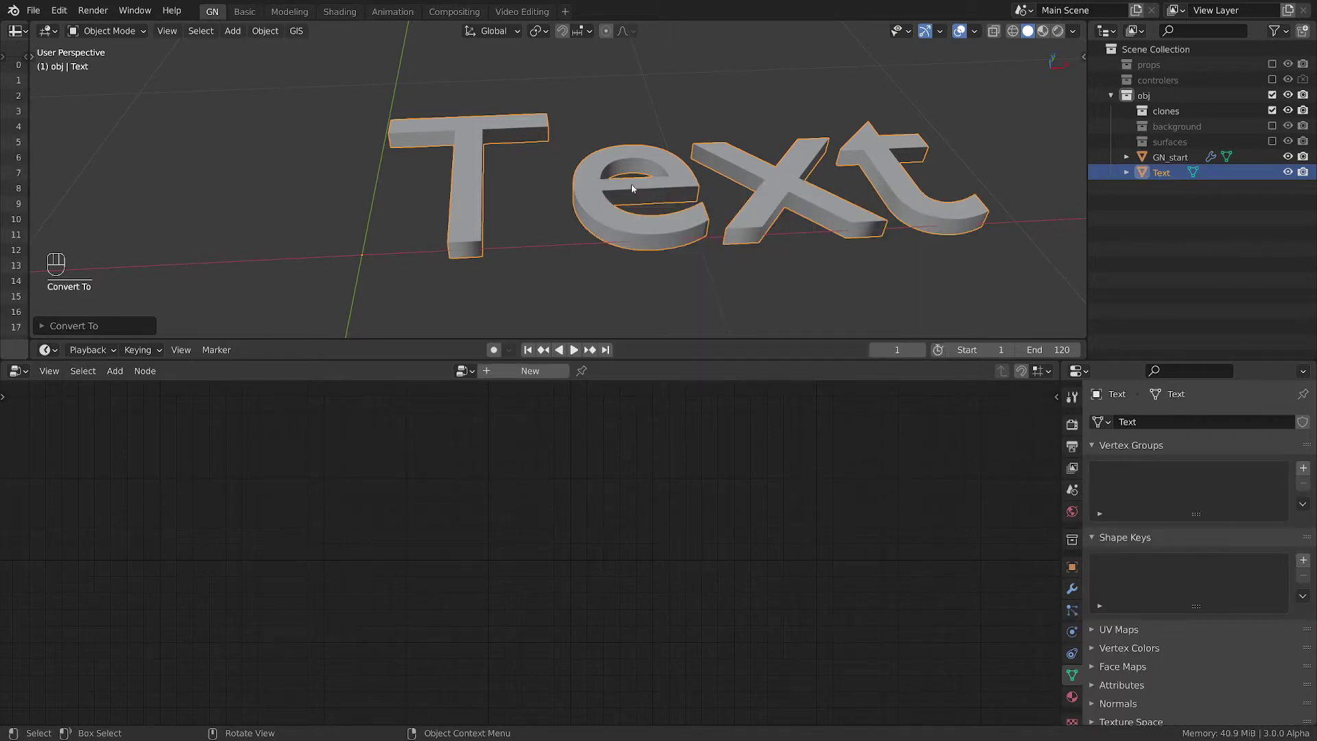
Step: Show the Text mesh's Modifier properties and reframe the view on the text
left_click(1072, 589)
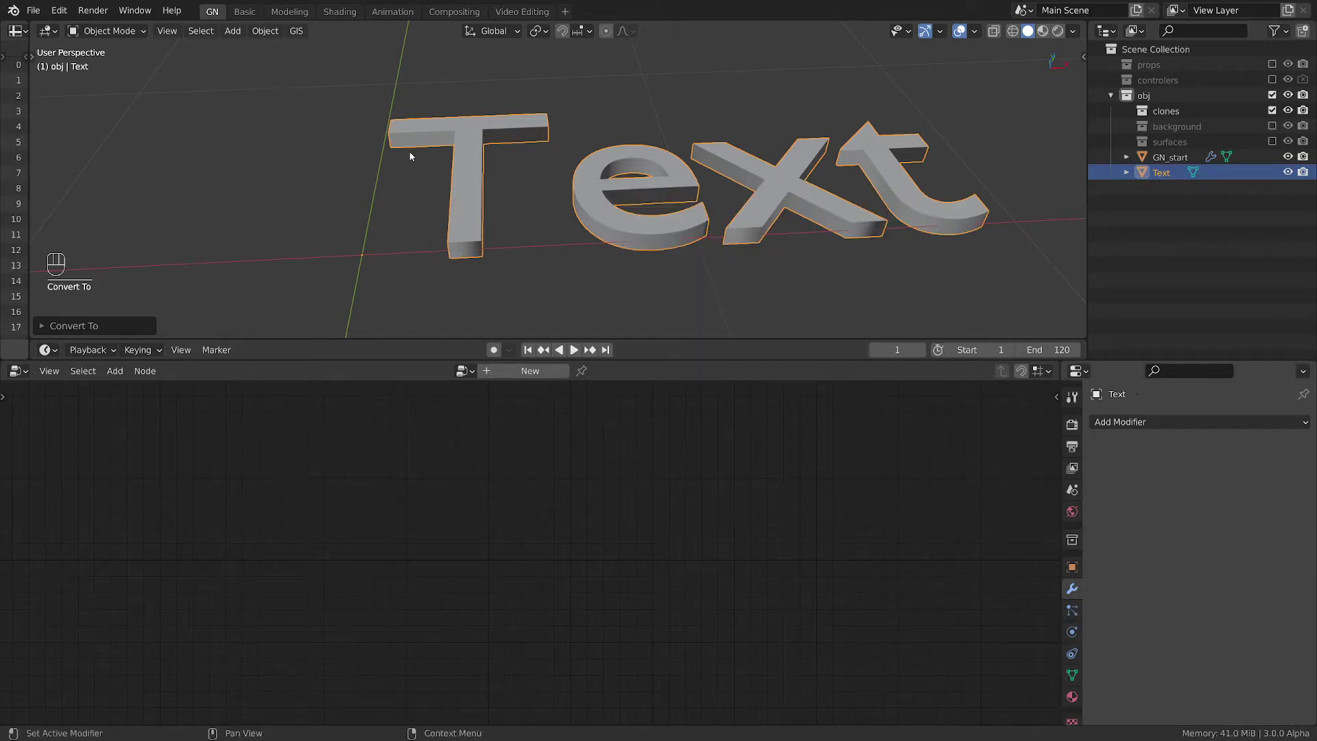
scroll(410, 154, "up", 3)
scroll(612, 157, "down", 4)
middle_click_drag(612, 158, 573, 147)
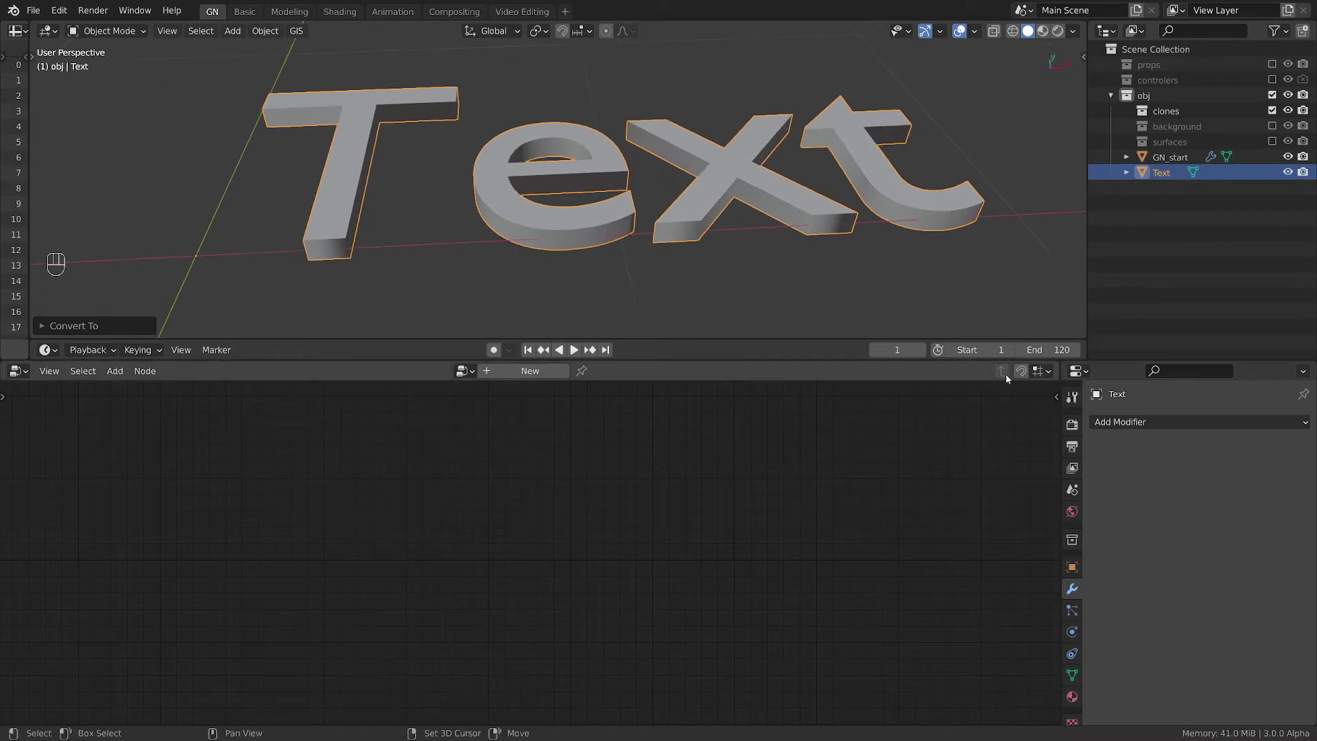
Step: Add a Remesh modifier to the Text mesh
left_click(1200, 421)
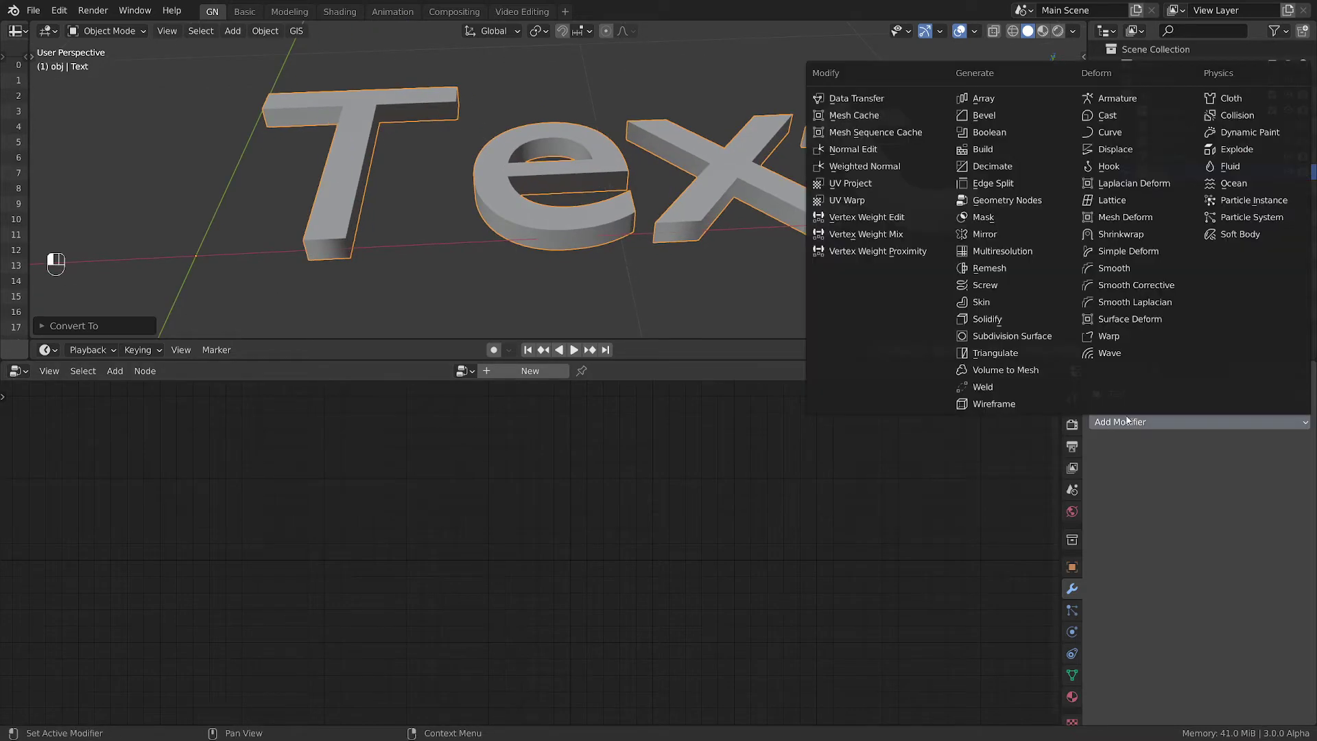
left_click(999, 273)
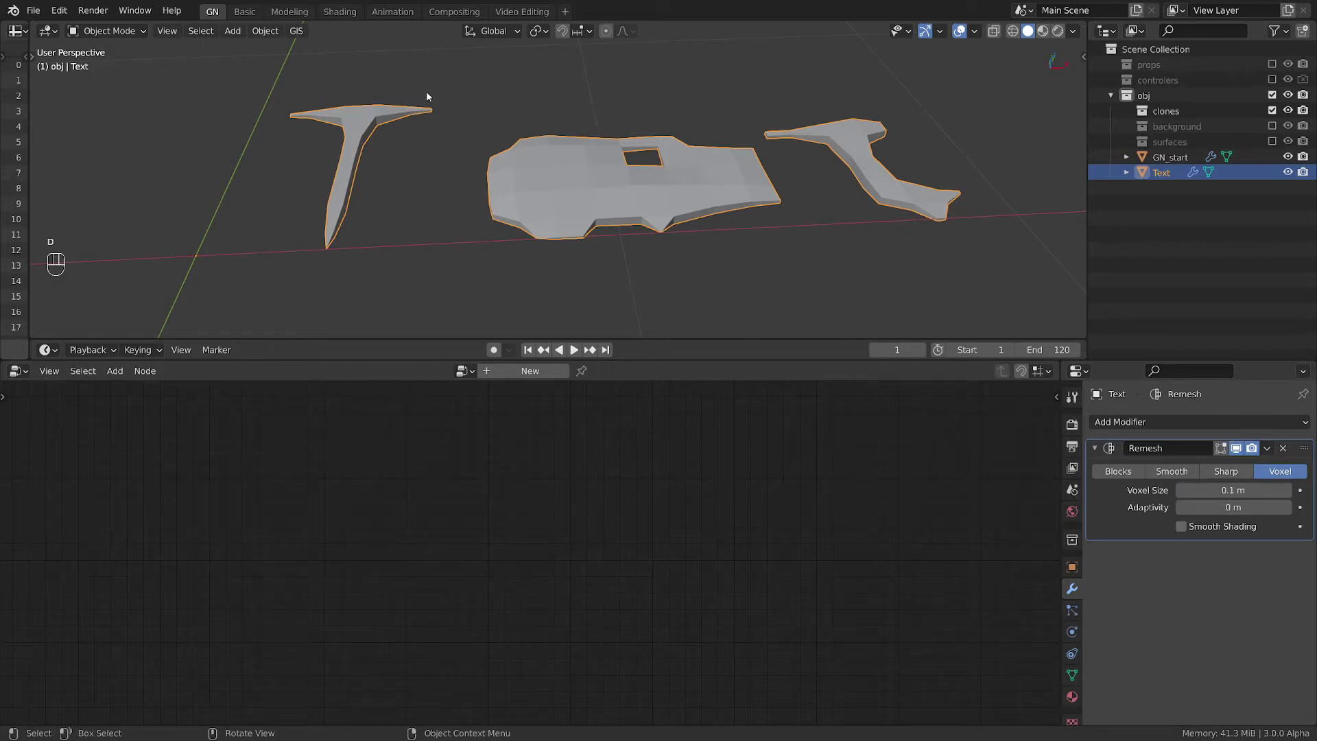
mouse_move(424, 94)
left_mouse_down()
mouse_move(437, 103)
mouse_move(423, 124)
mouse_move(408, 96)
mouse_move(369, 84)
left_mouse_up()
left_click_drag(343, 91, 333, 89)
right_click_drag(321, 98, 422, 123)
Step: Change the Remesh Voxel Size from 0.1 m to 0.01 m and inspect the smoothed letters
left_click(1240, 490)
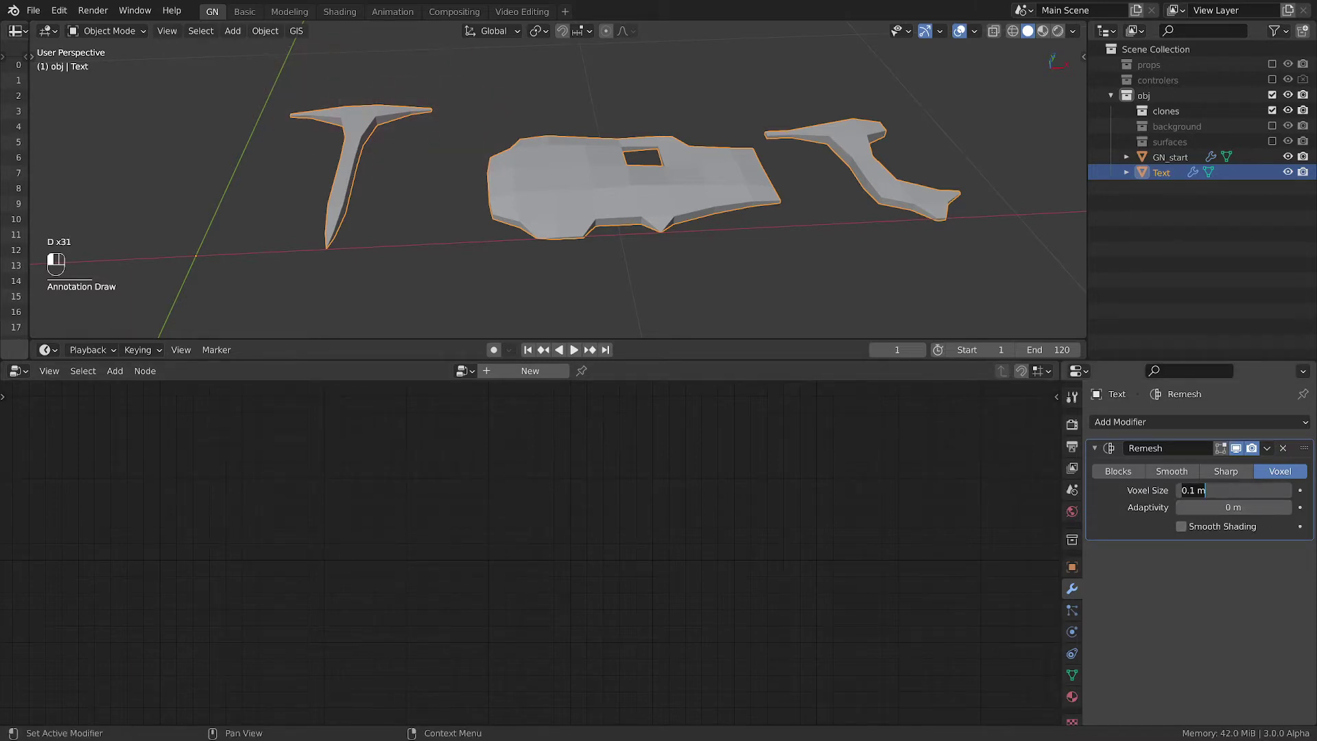
left_click(1195, 490)
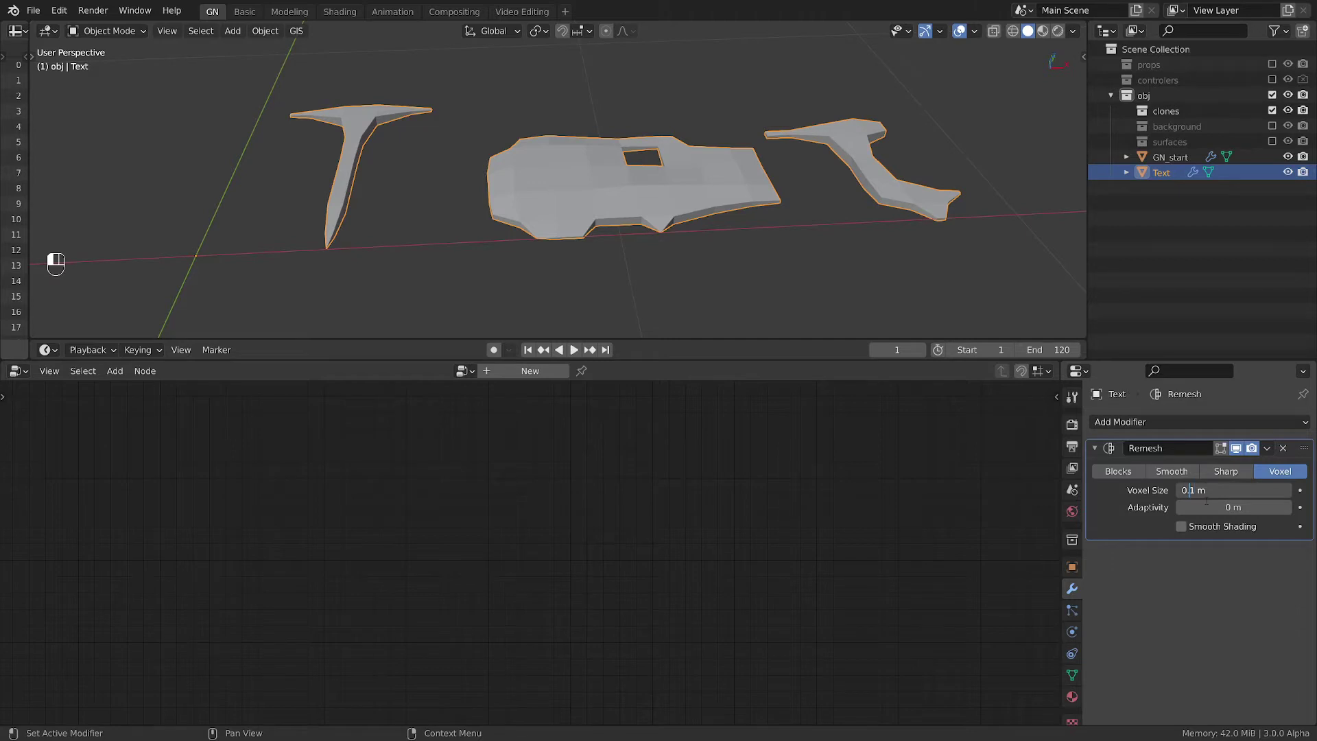
type("0")
key("Return")
middle_click_drag(545, 200, 508, 190)
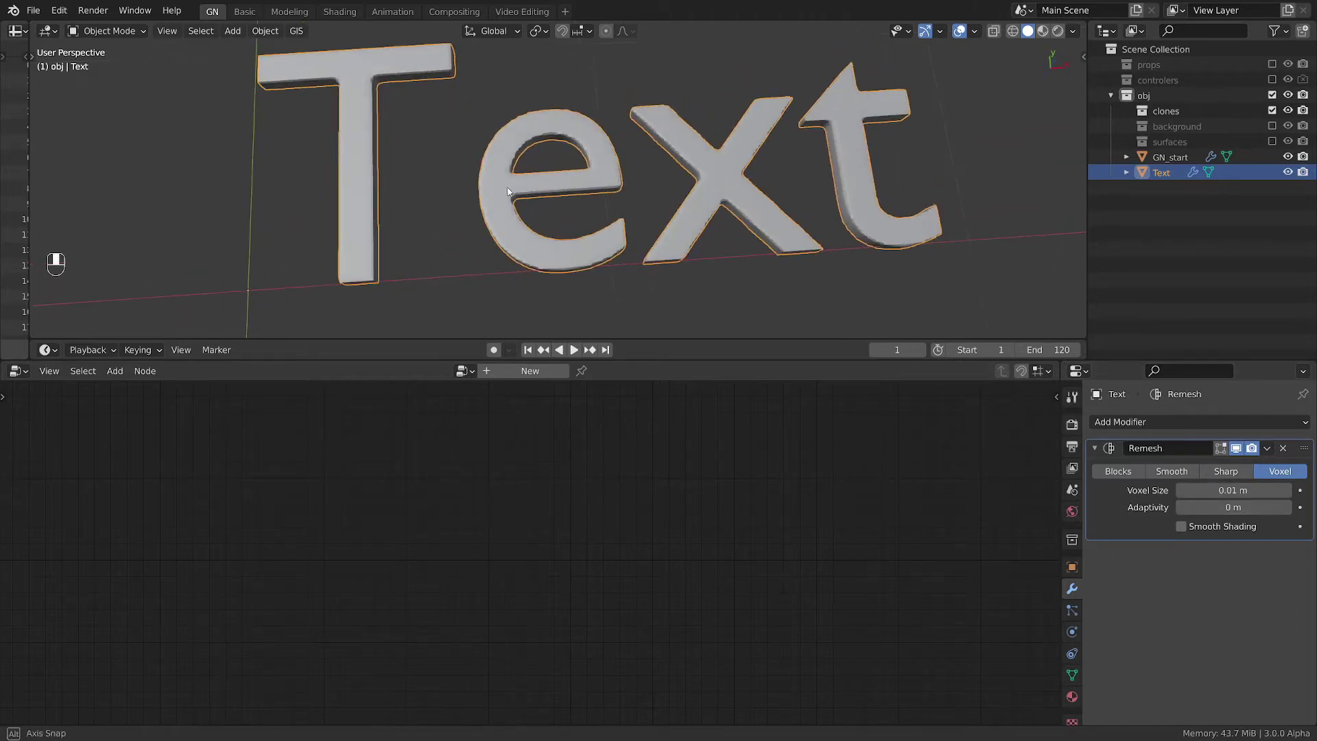
scroll(508, 190, "up", 4)
mouse_move(539, 140)
middle_mouse_down()
mouse_move(548, 106)
mouse_move(598, 164)
middle_mouse_up()
scroll(549, 110, "down", 3)
middle_click_drag(767, 223, 676, 184)
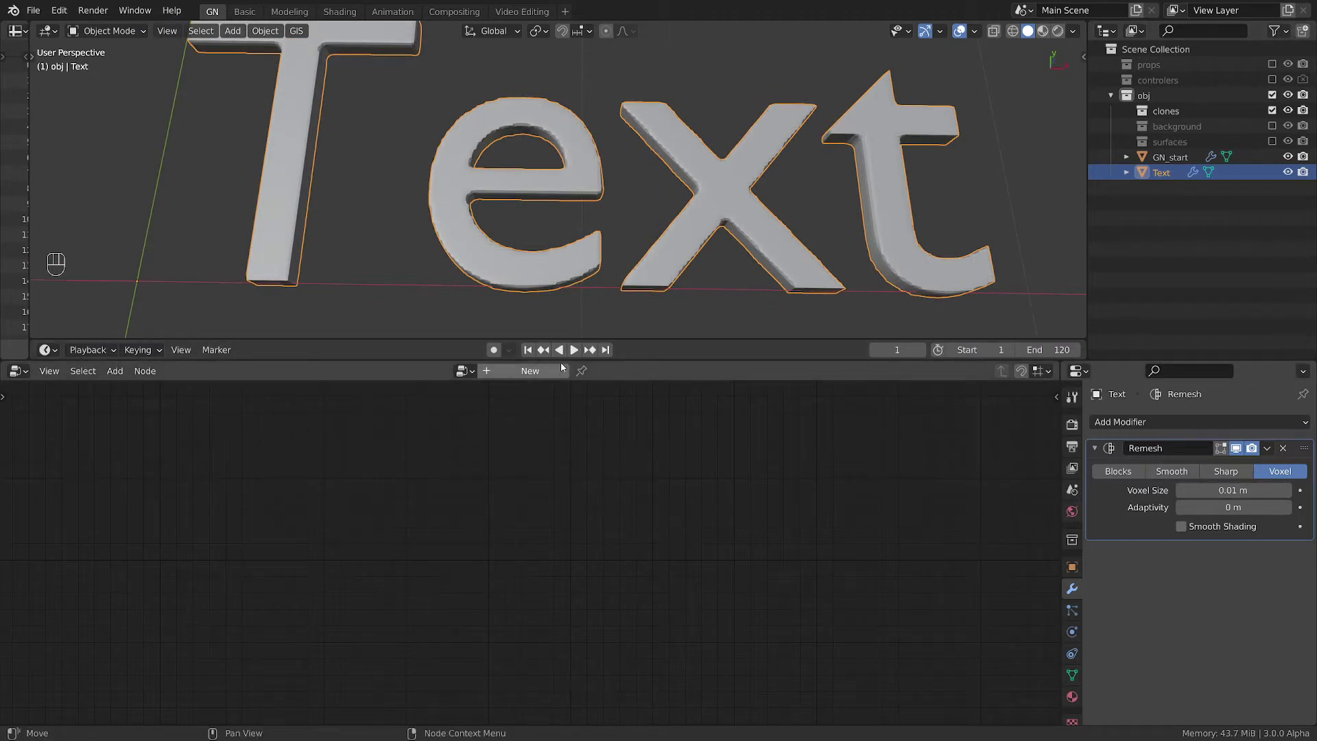
Step: Create a new geometry node tree for the Text named GN-dp_inside
left_click(529, 371)
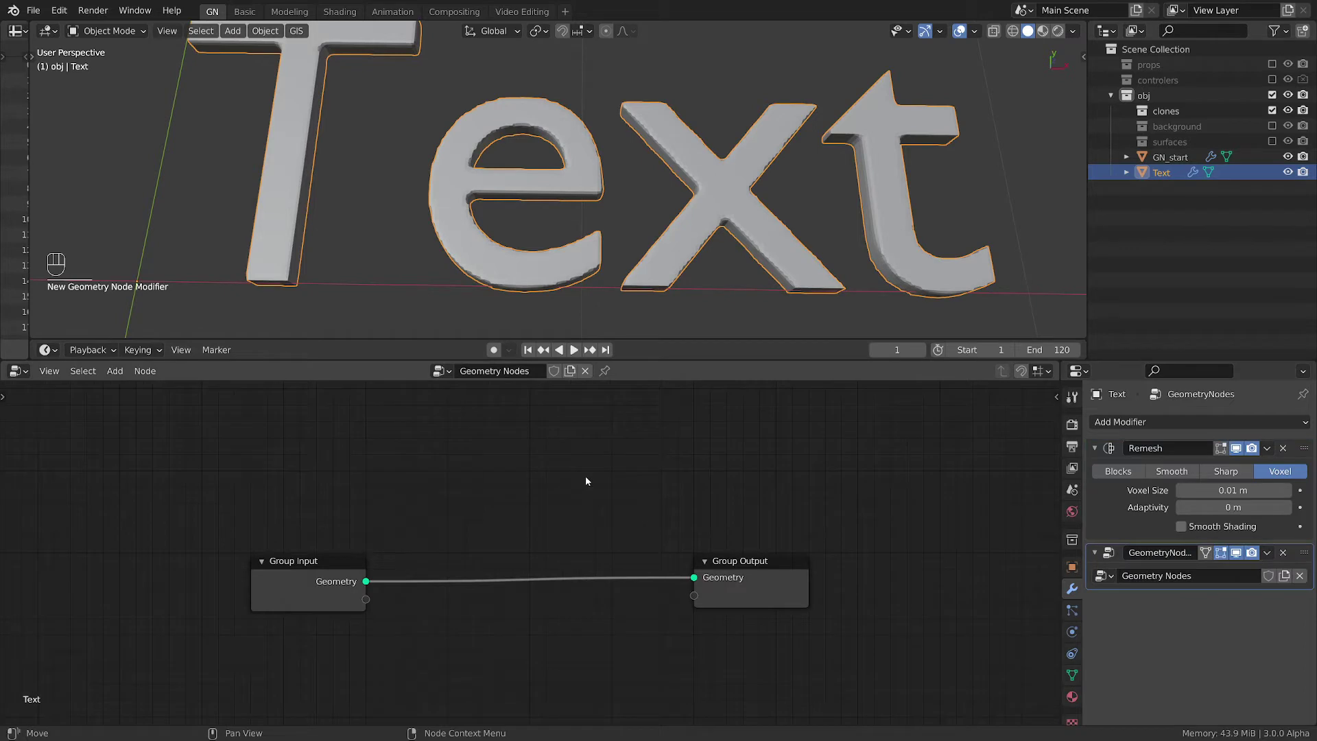
double_click(493, 371)
type("GN-")
type("di")
type("p_inside")
key("Return")
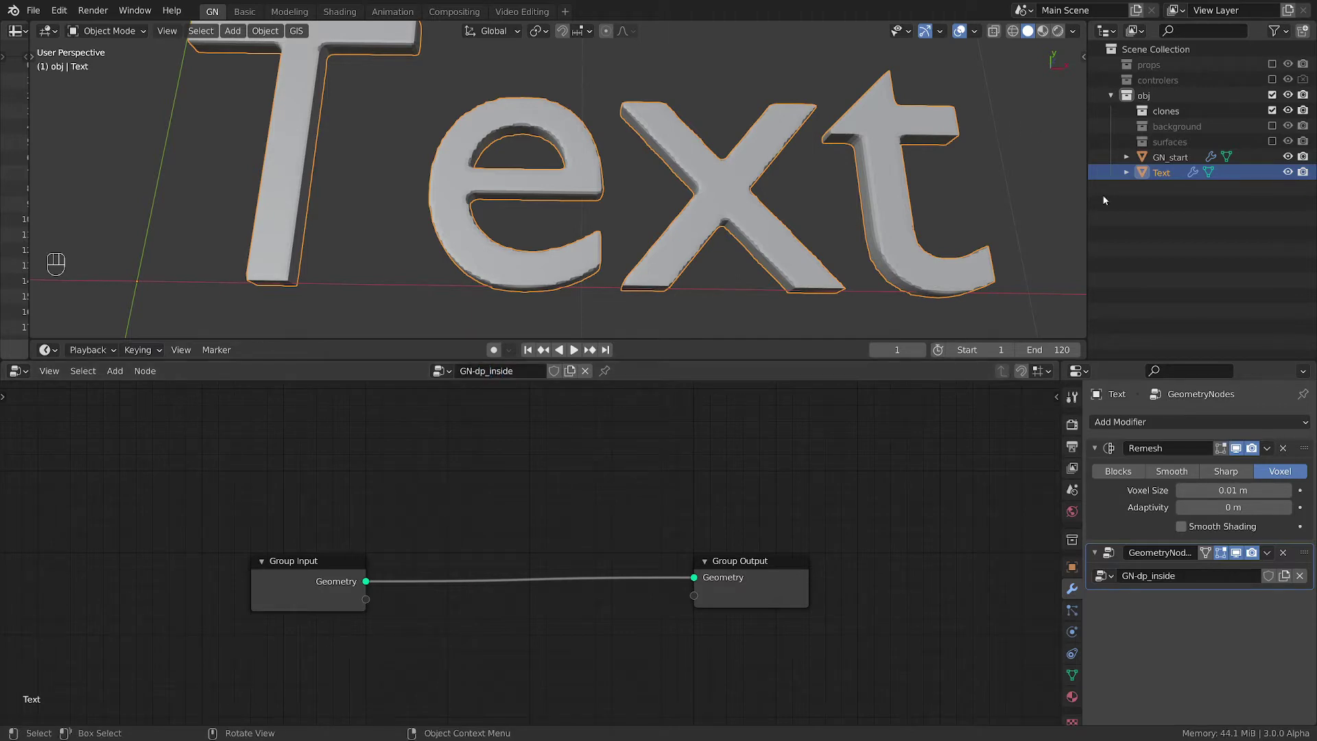
Step: Delete the GN_start object and reselect the Text object
left_click(1179, 158)
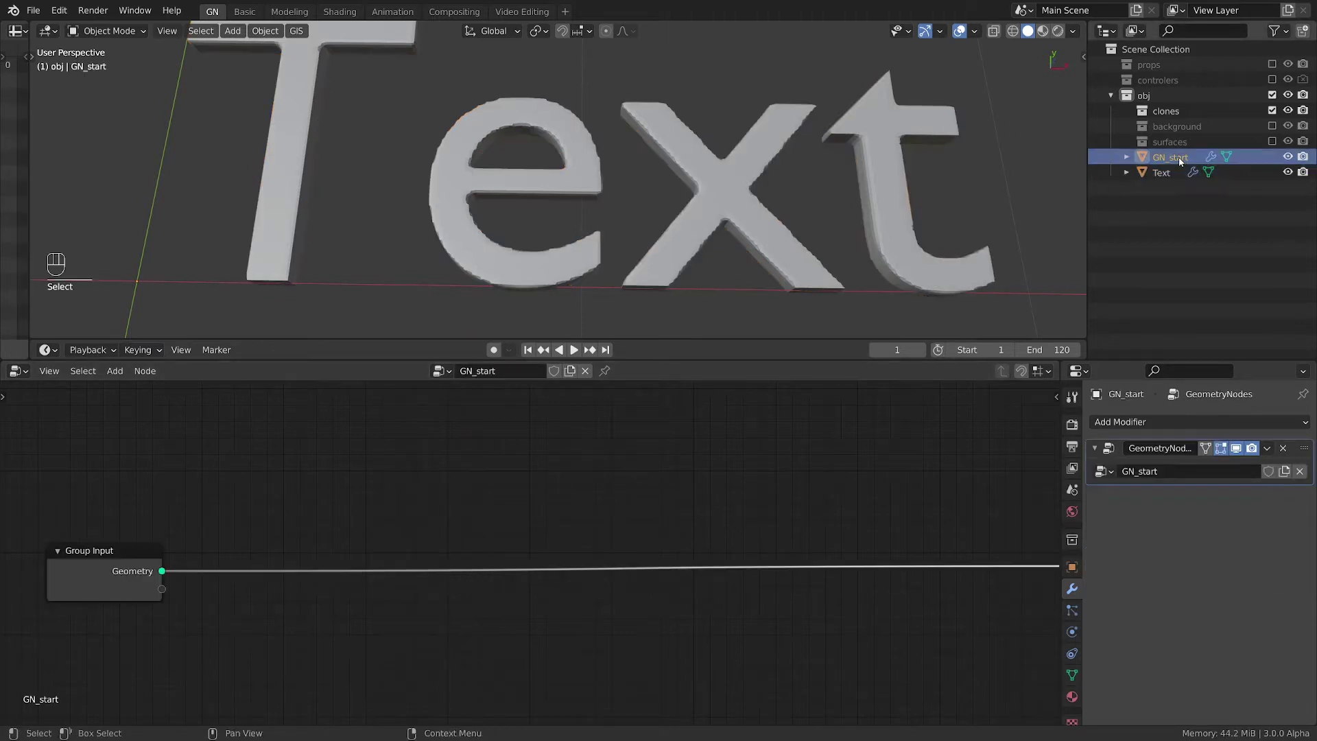
key("x")
left_click(1156, 157)
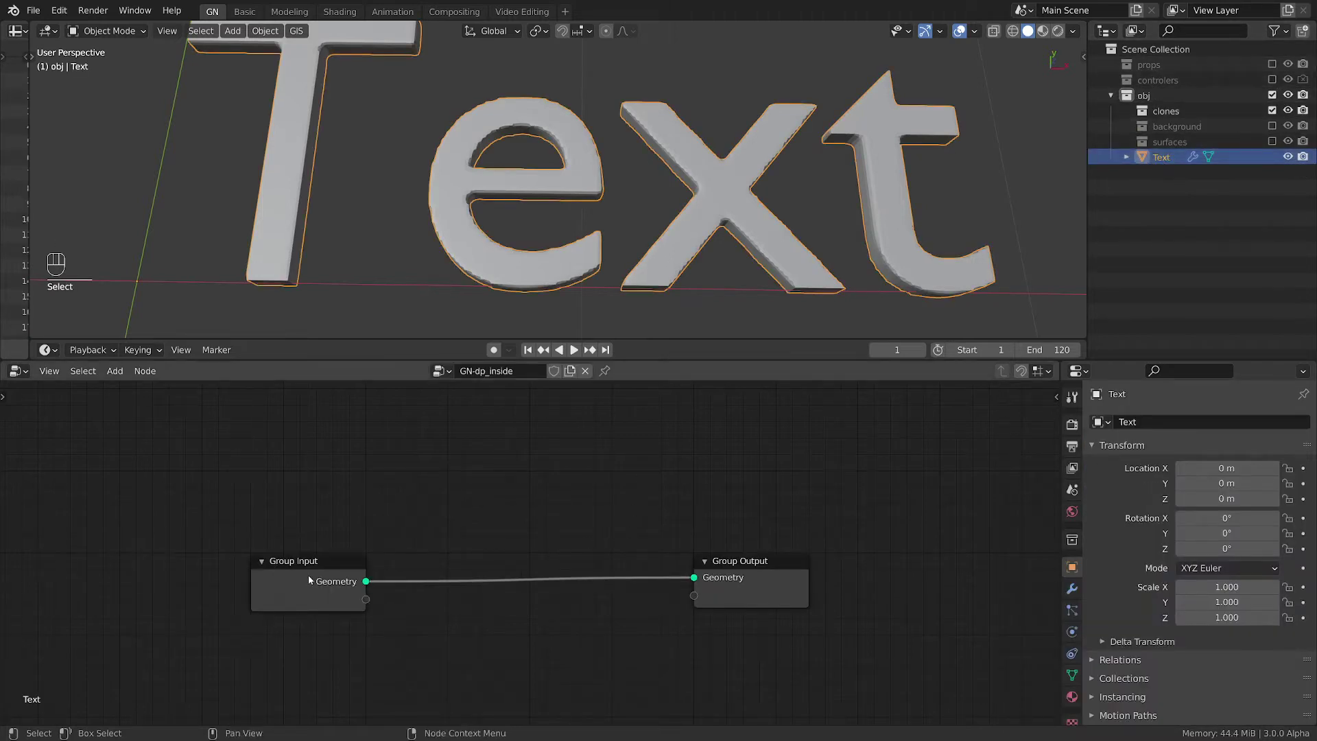
scroll(309, 580, "up", 2)
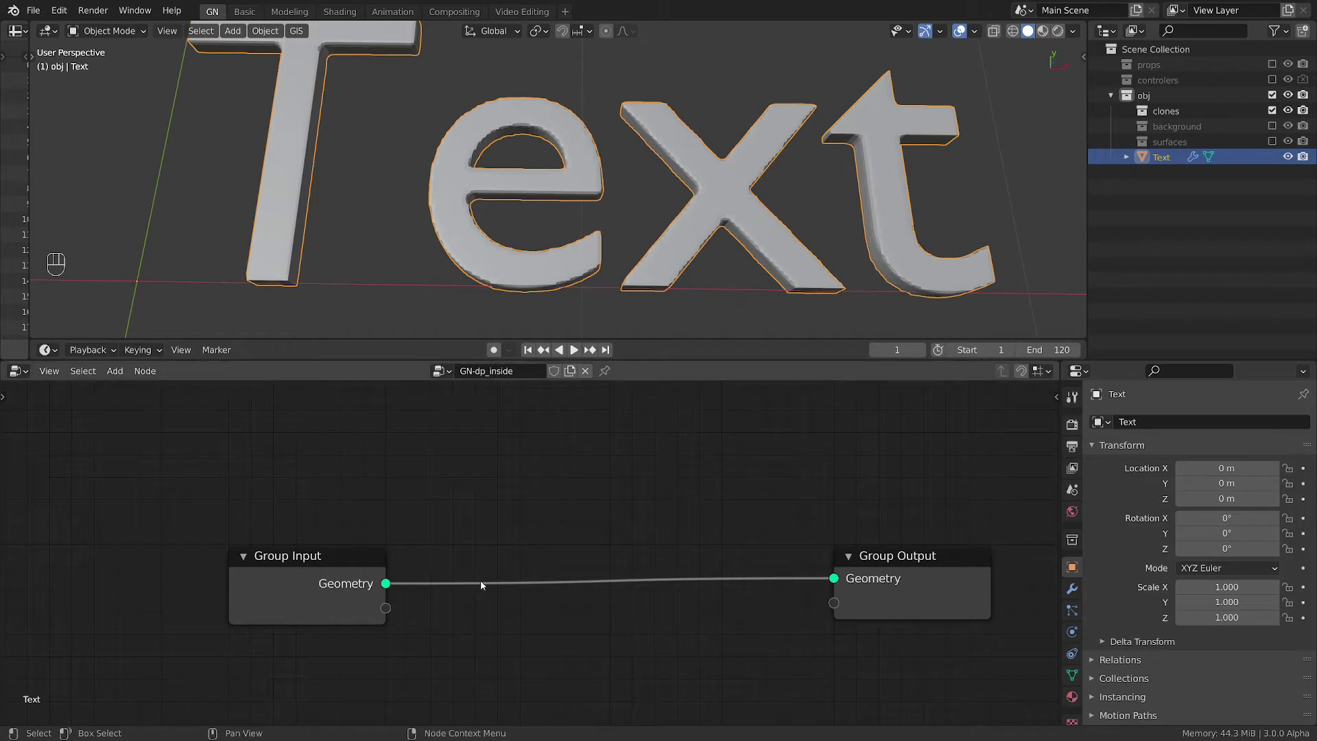
Step: Insert a Point Distribute node with density 5000 between Group Input and Group Output
key("ctrl+a")
type("point di")
key("Return")
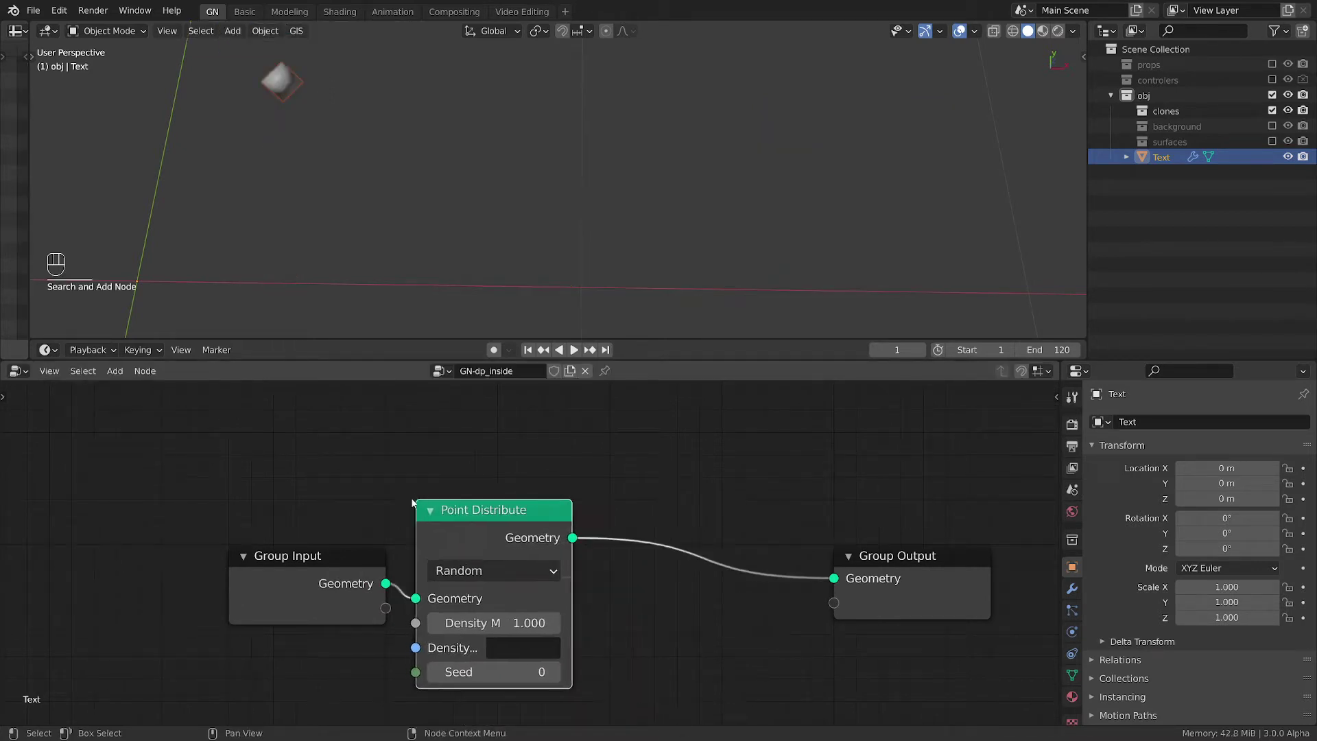
left_click(475, 498)
left_click(553, 623)
type("5000")
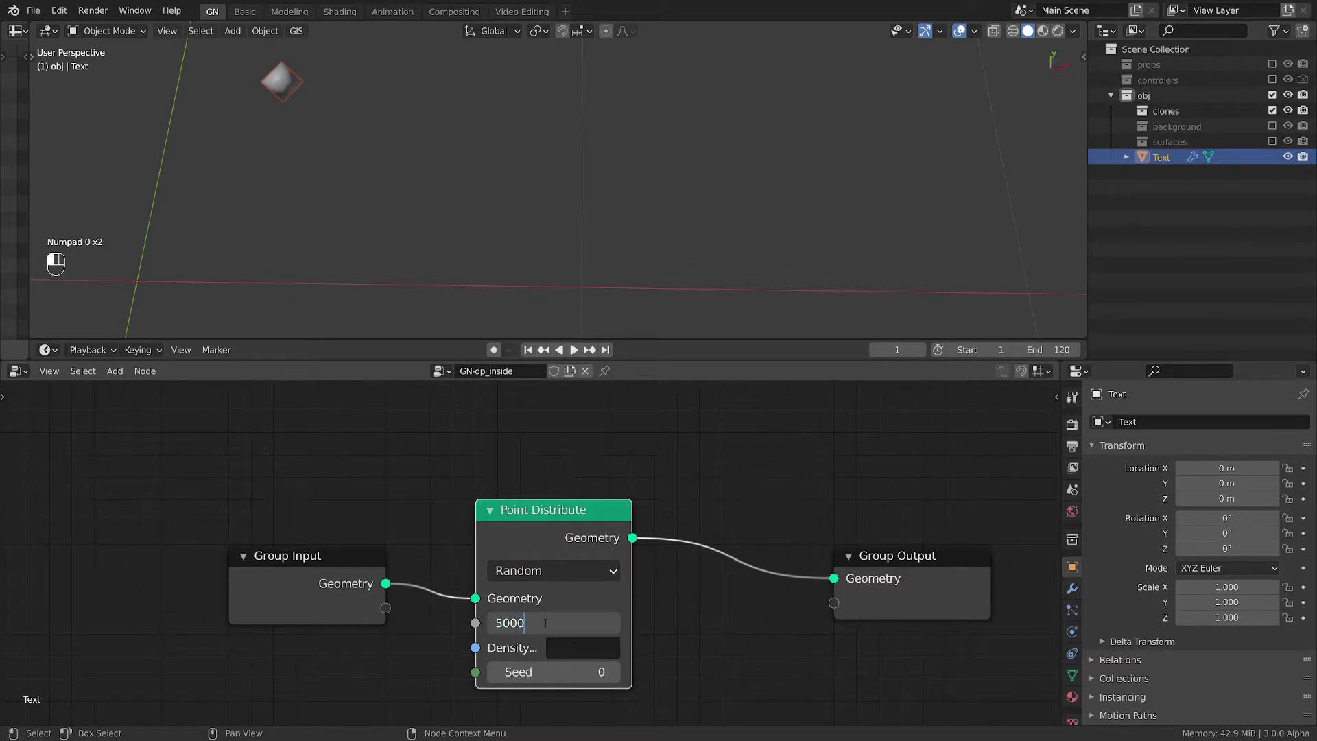
key("Return")
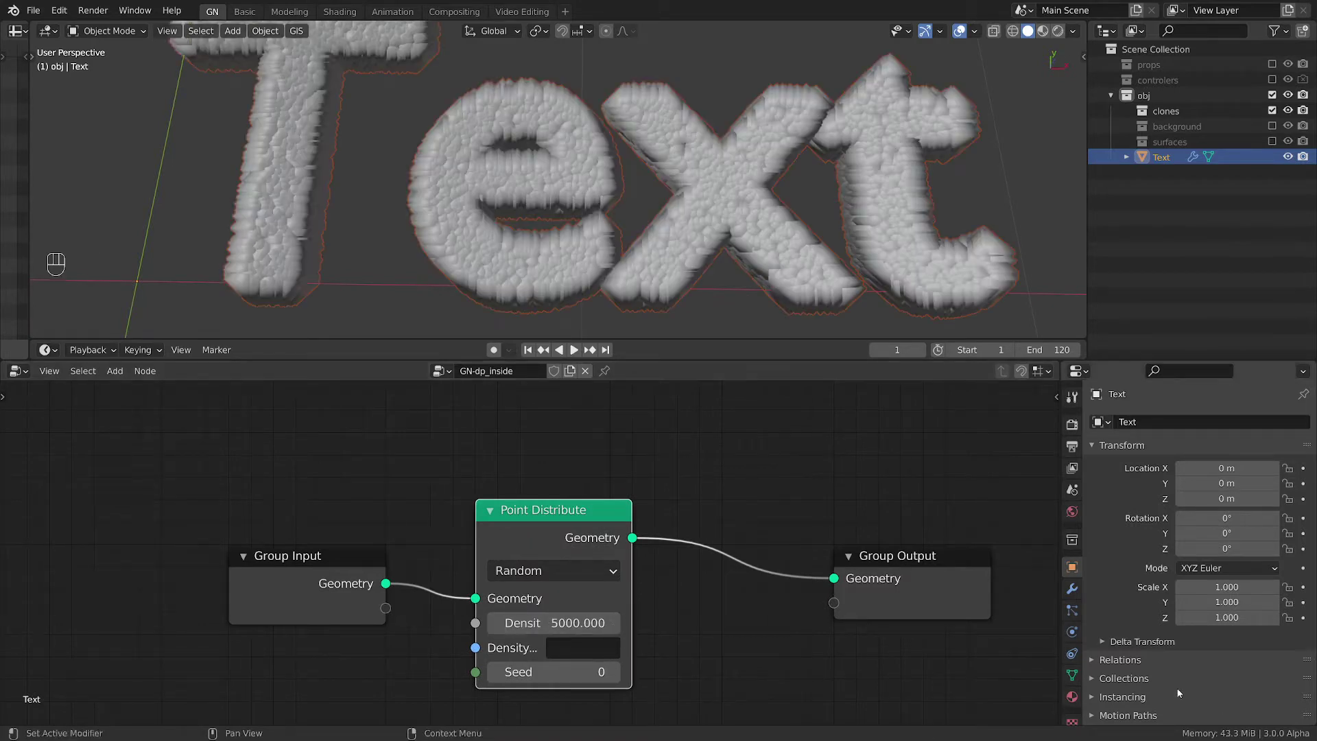
left_click(729, 513, "ctrl")
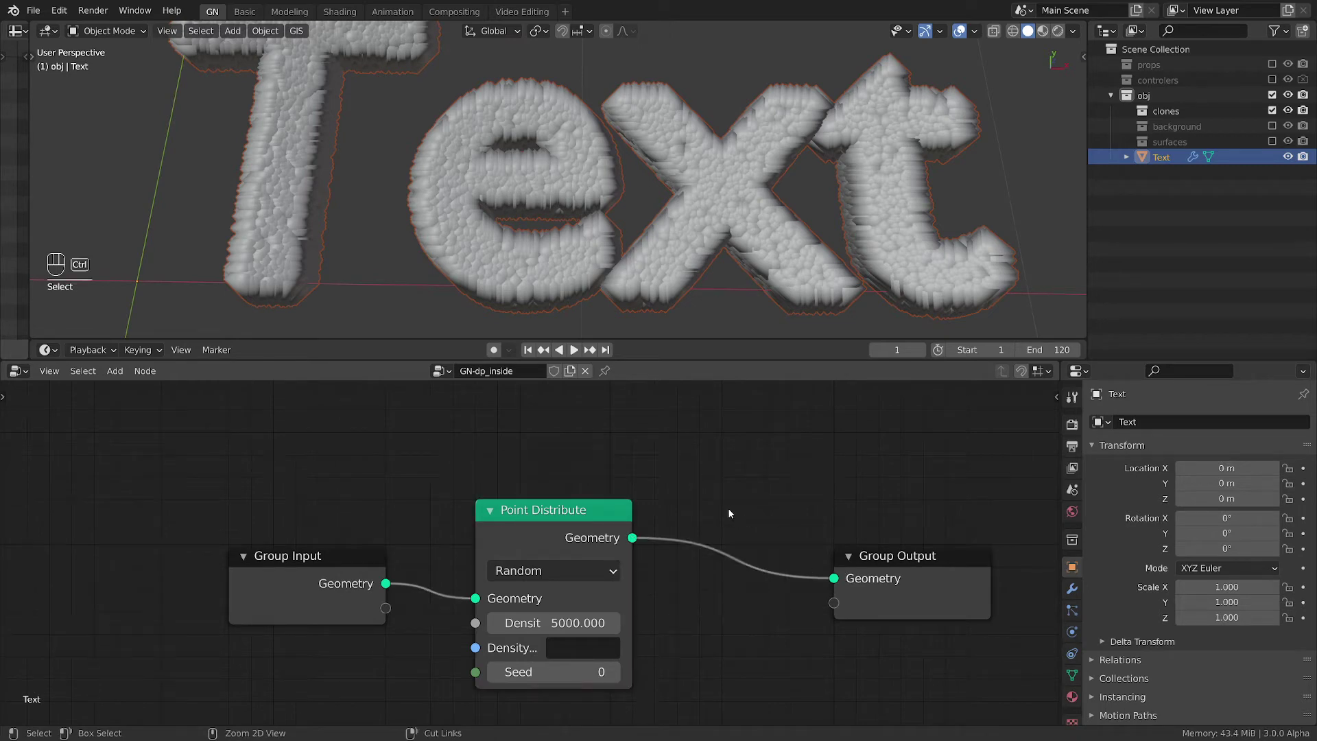
key("ctrl+a")
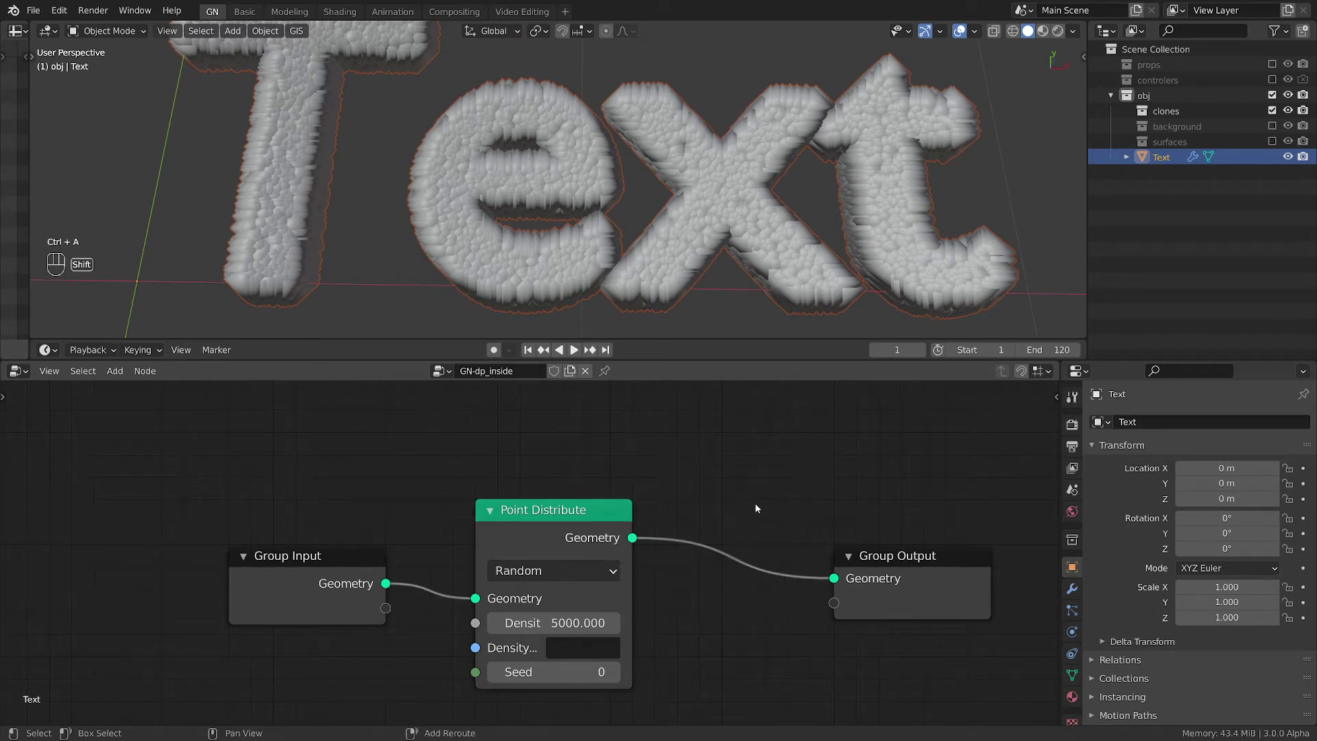
left_click_drag(548, 510, 523, 507)
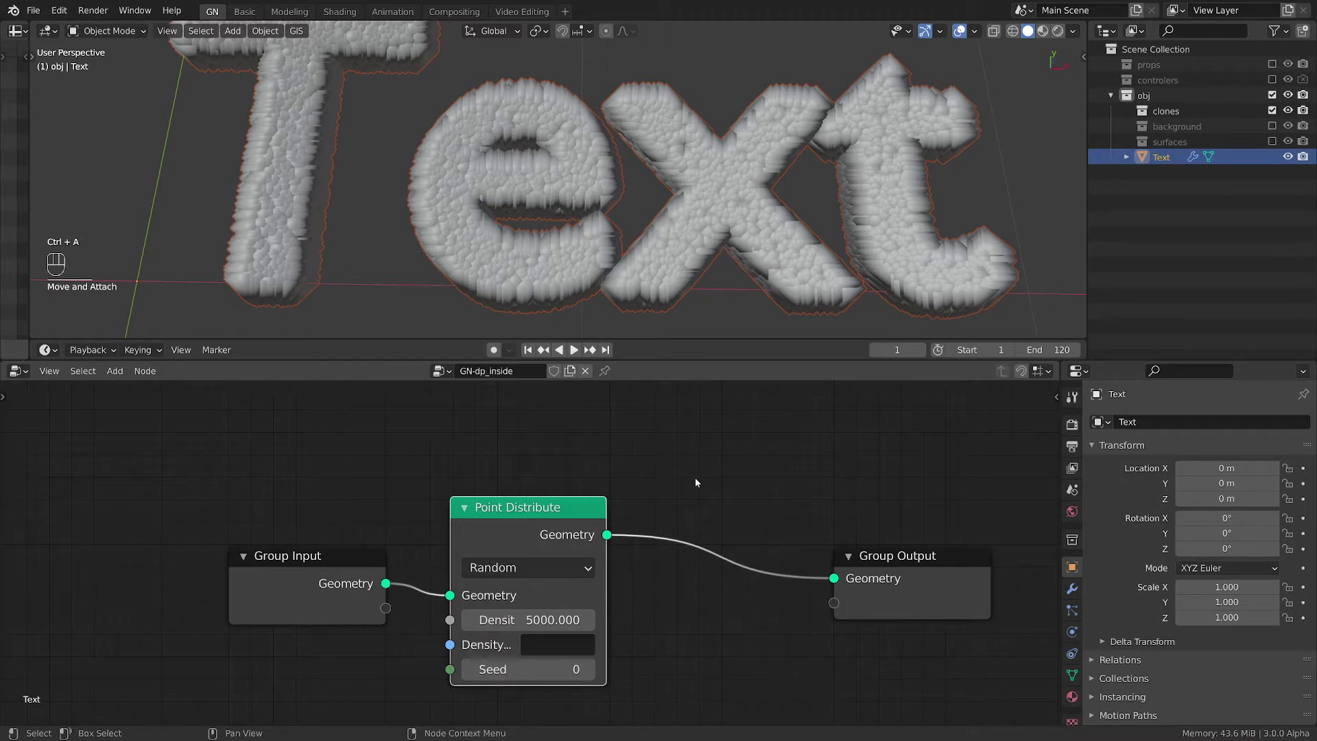
Step: Insert an Attribute Fill node after Point Distribute targeting the radius attribute
key("shift+a")
type("a fi")
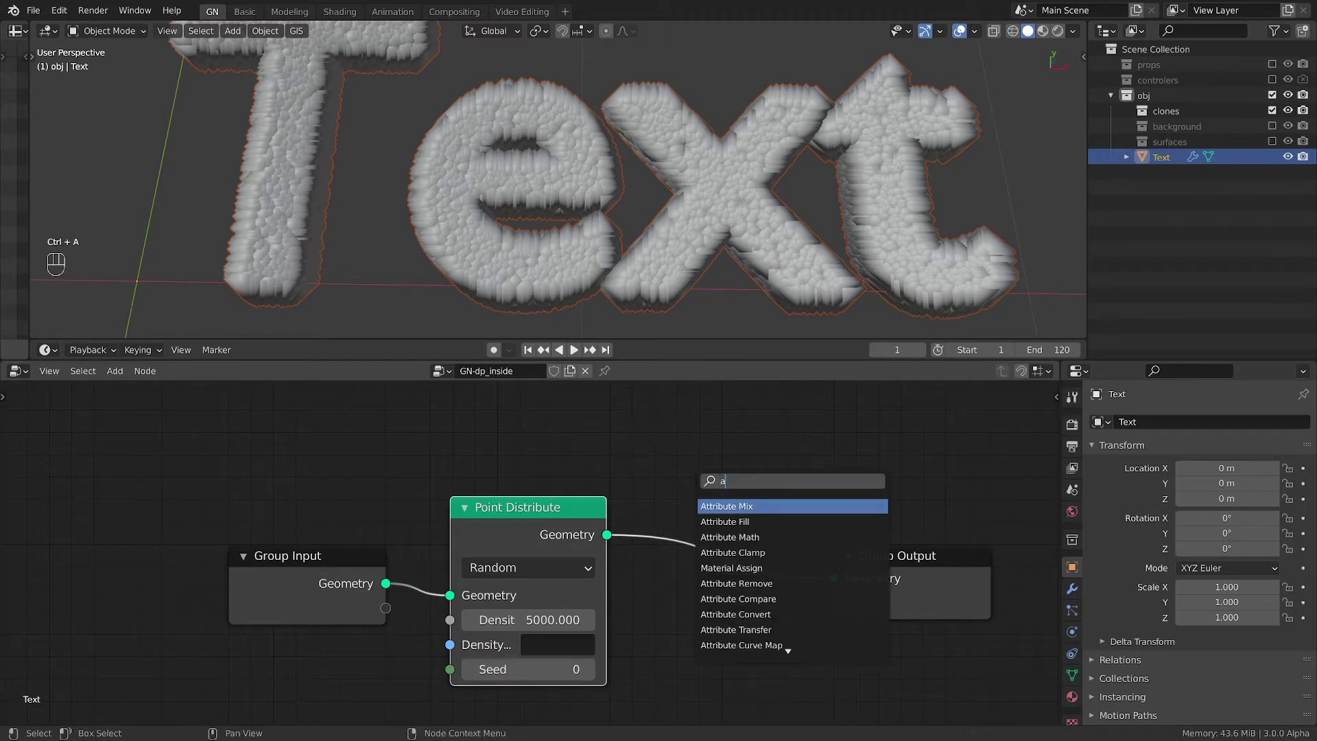
key("Return")
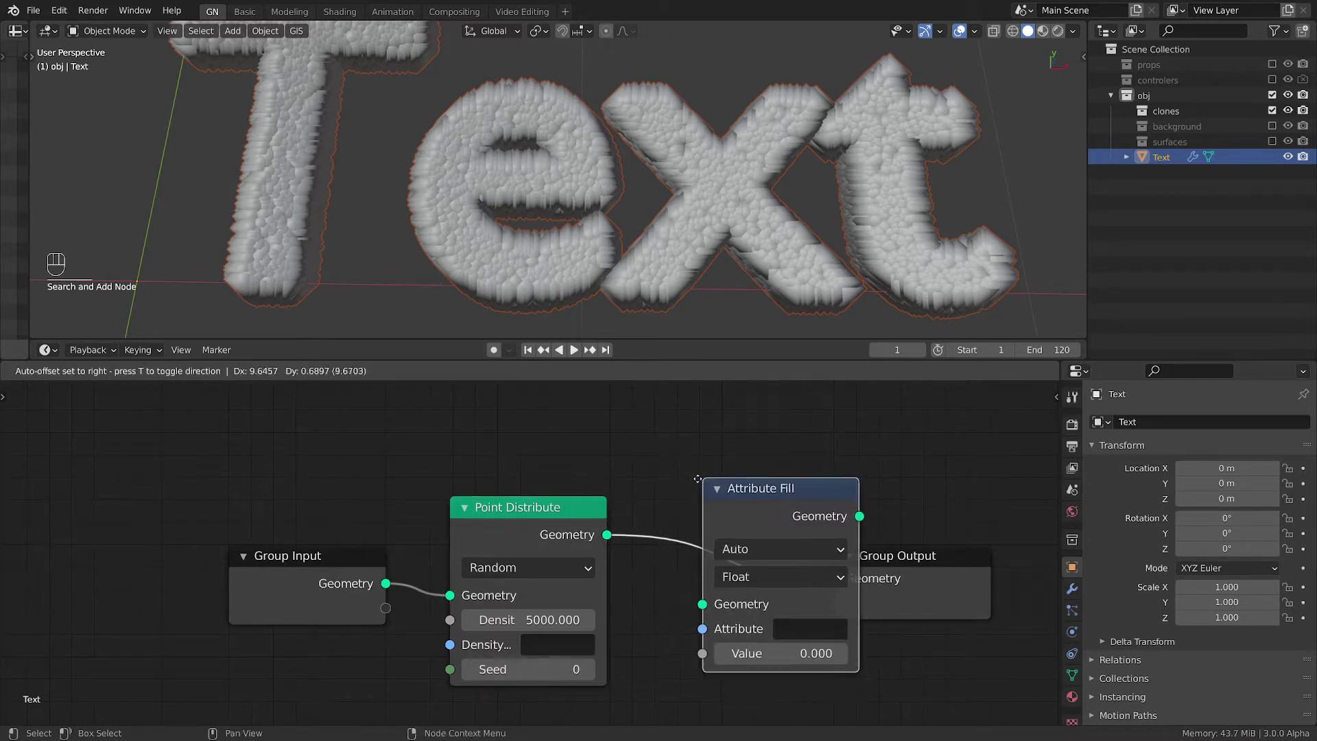
left_click(845, 594)
left_click(816, 627)
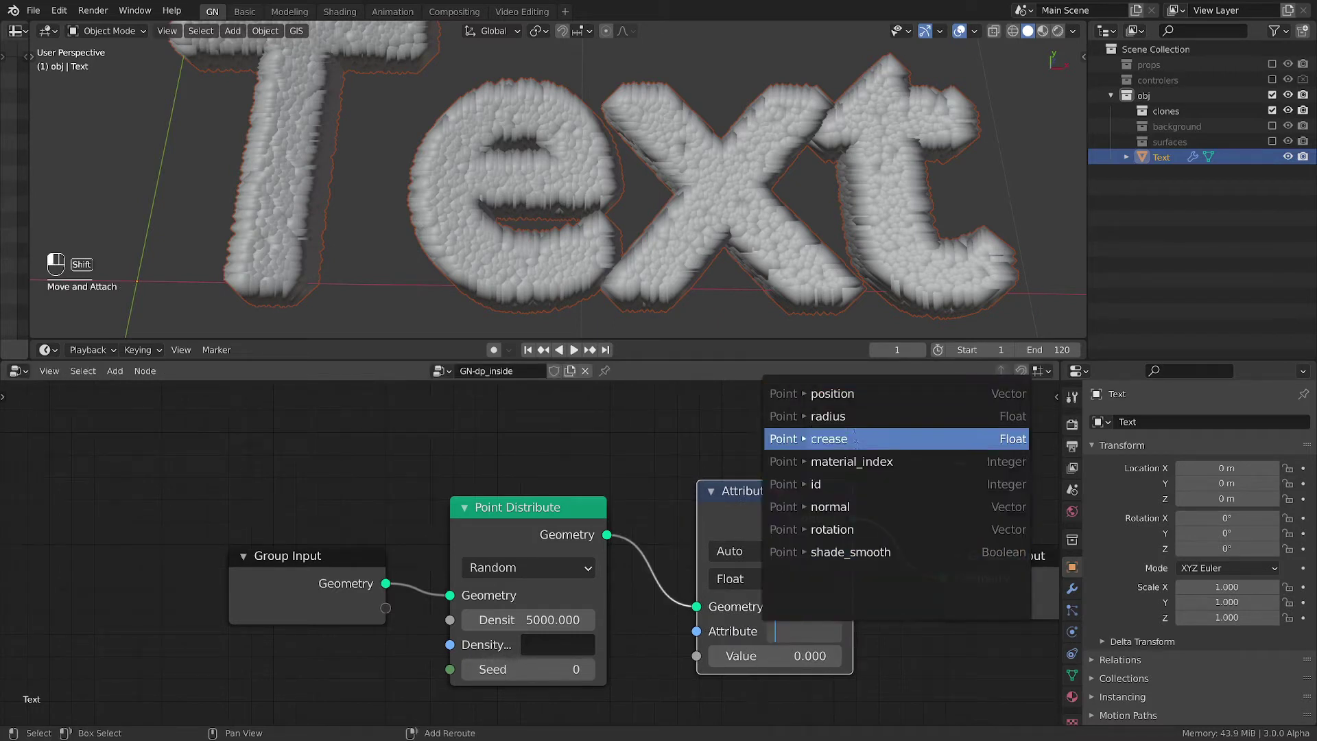
left_click(848, 416)
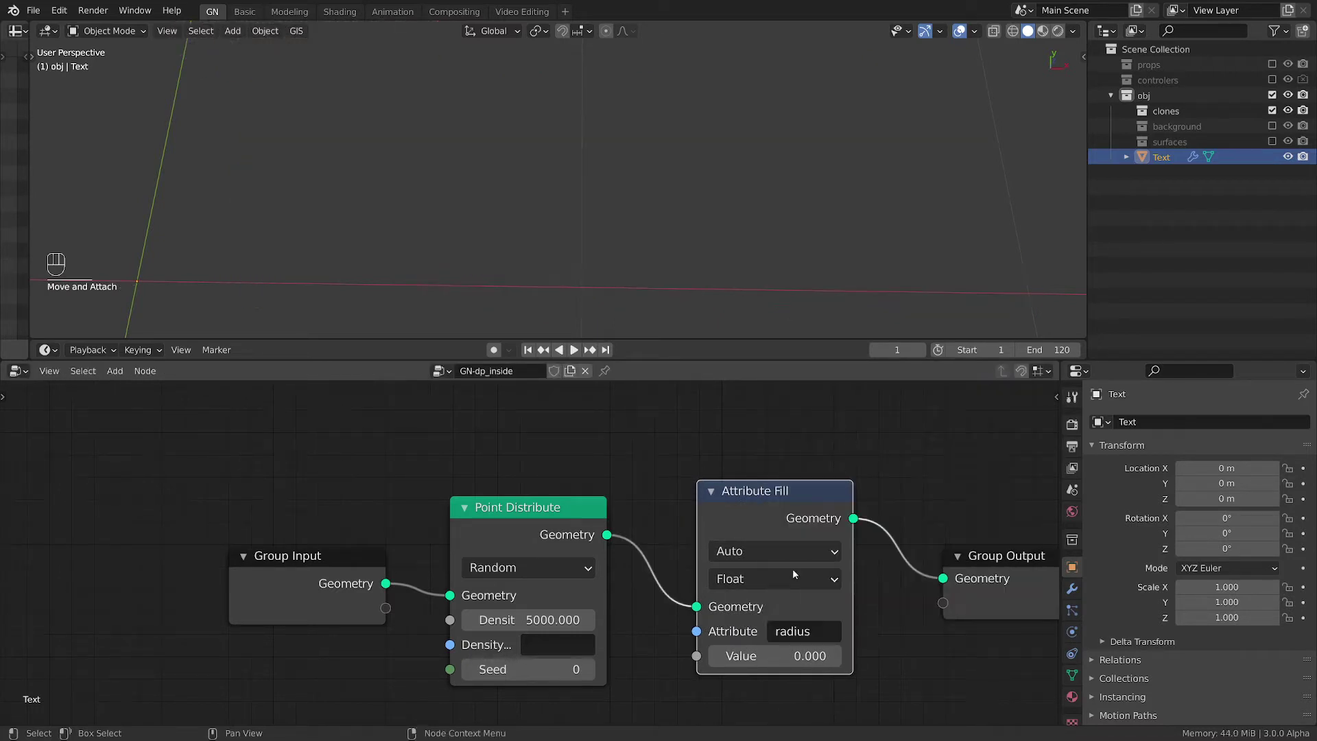
Step: Try radius fill values of 0.01, then 0.005, viewing the letters up close
left_click(799, 657)
type("1")
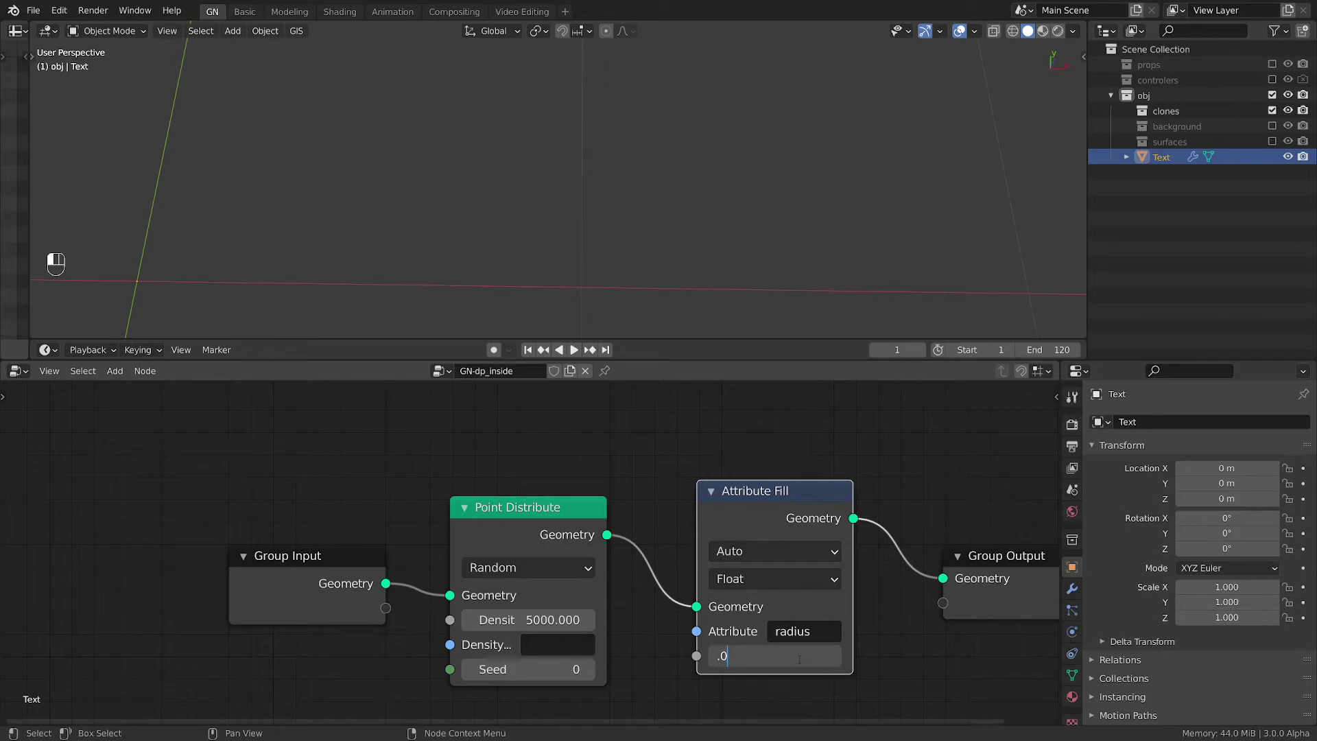
key("Return")
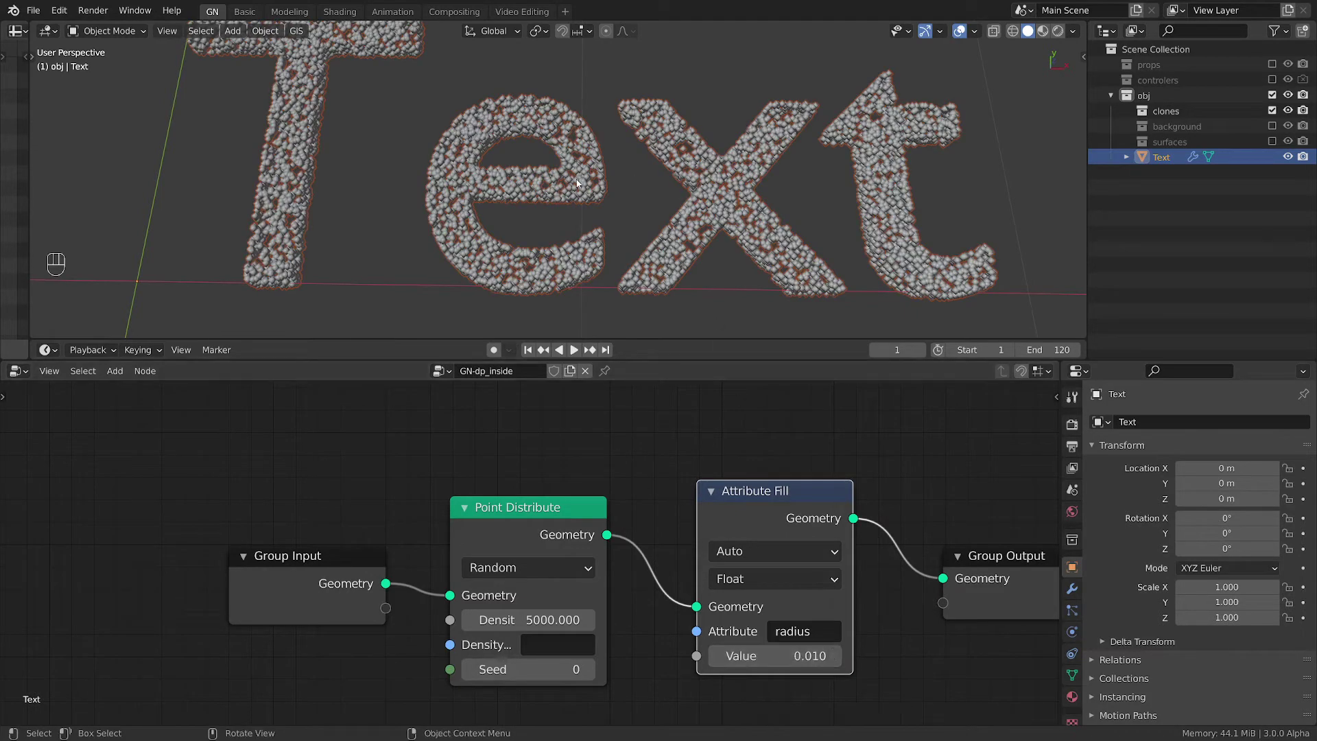
scroll(557, 185, "up", 3)
left_click(784, 651)
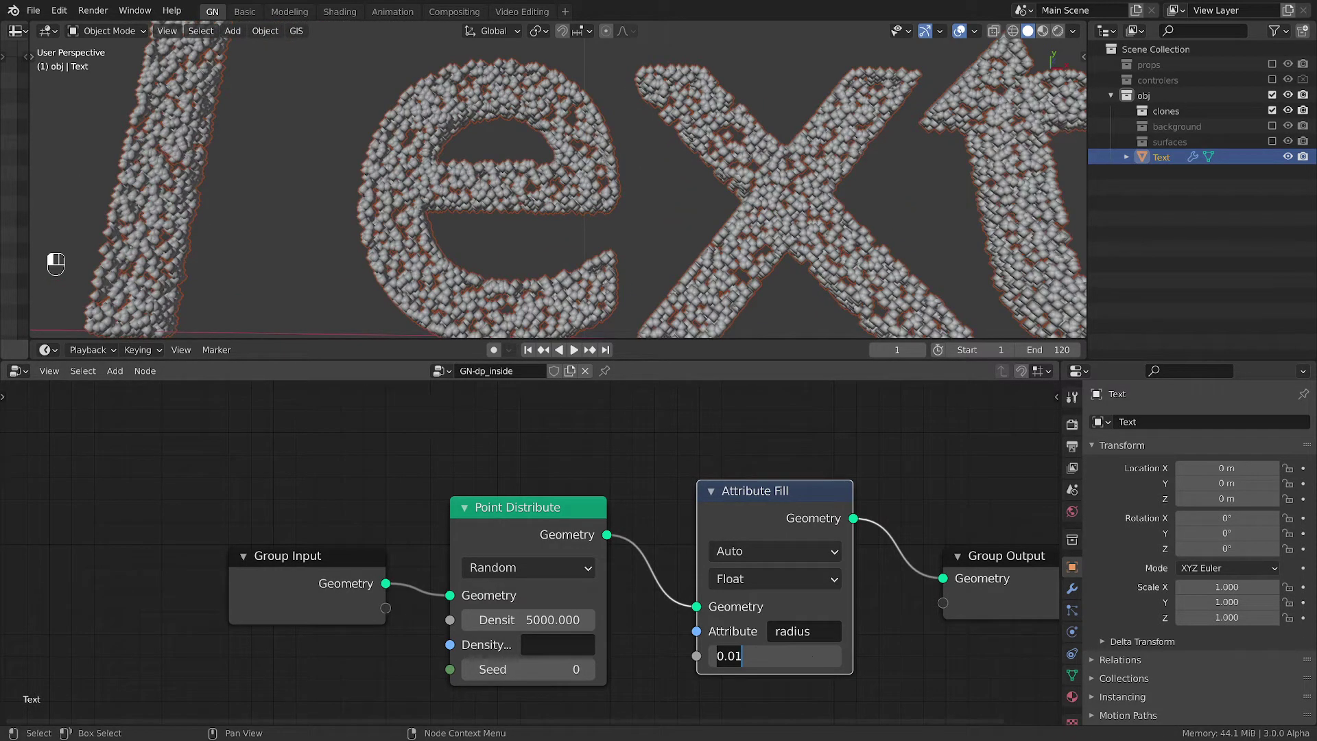
left_click_drag(736, 655, 744, 654)
type("05")
key("Return")
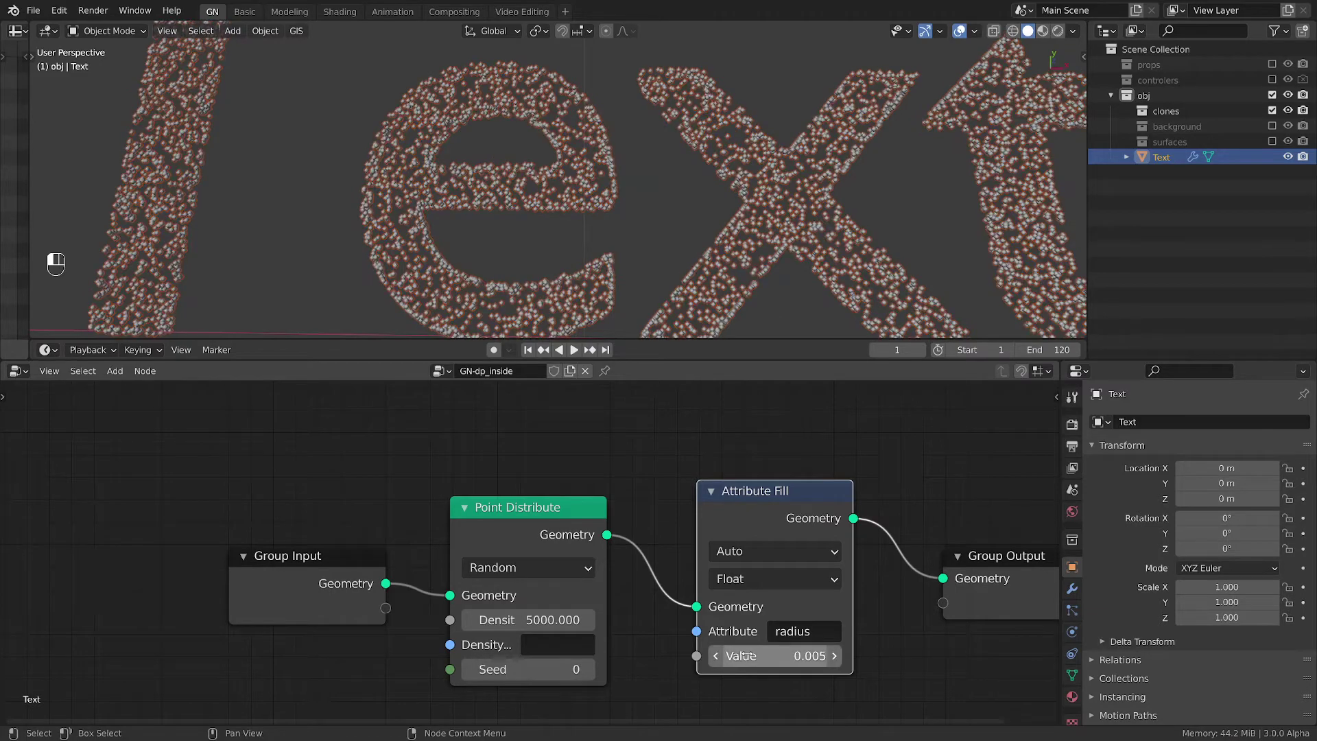
scroll(640, 163, "down", 5)
scroll(620, 203, "up", 4)
scroll(619, 204, "up", 5)
mouse_move(619, 203)
middle_mouse_down()
mouse_move(576, 205)
mouse_move(747, 441)
middle_mouse_up()
Step: Lower the radius fill value to the final 0.003
left_click(775, 656)
key("BackSpace")
type("3")
key("Return")
mouse_move(841, 335)
middle_mouse_down()
mouse_move(637, 193)
mouse_move(691, 214)
mouse_move(612, 246)
middle_mouse_up()
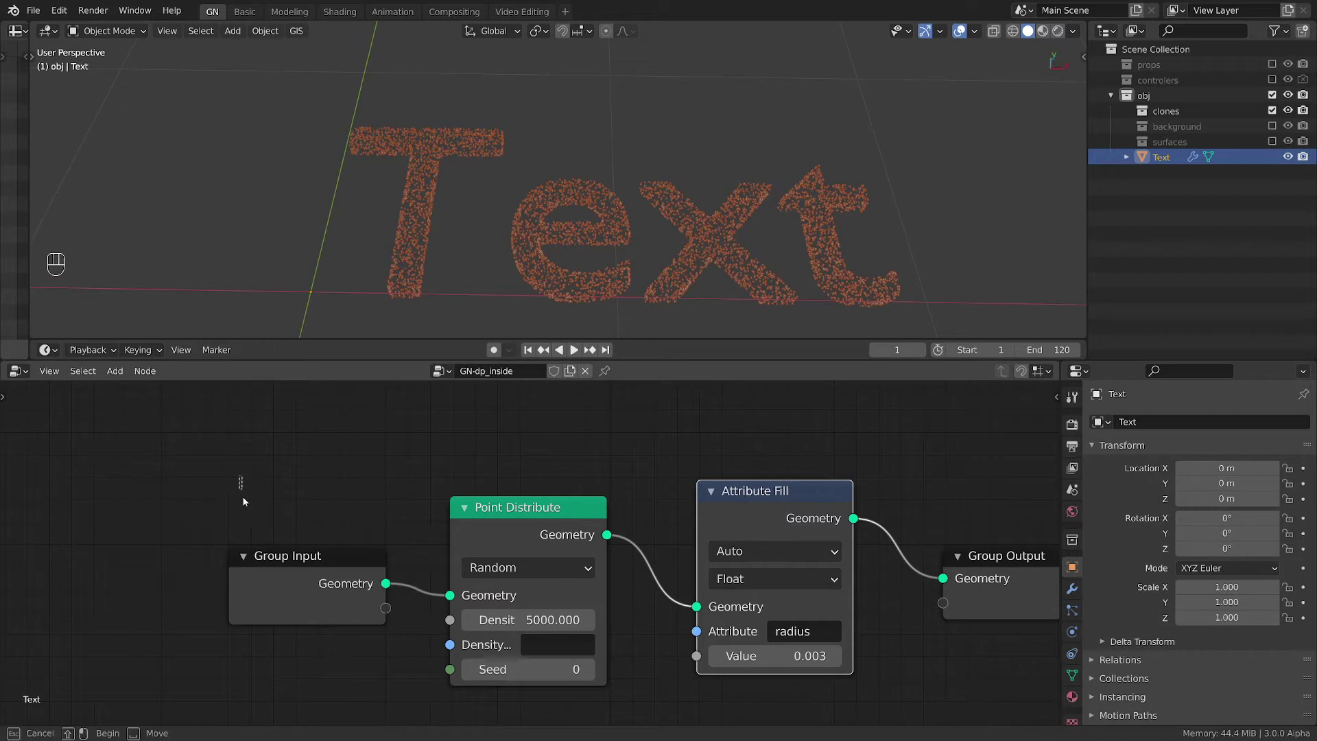
Step: Move Group Input and Point Distribute left and Attribute Fill right to widen the gap
left_click_drag(236, 474, 598, 645)
left_click_drag(501, 515, 233, 509)
left_click_drag(742, 503, 817, 513)
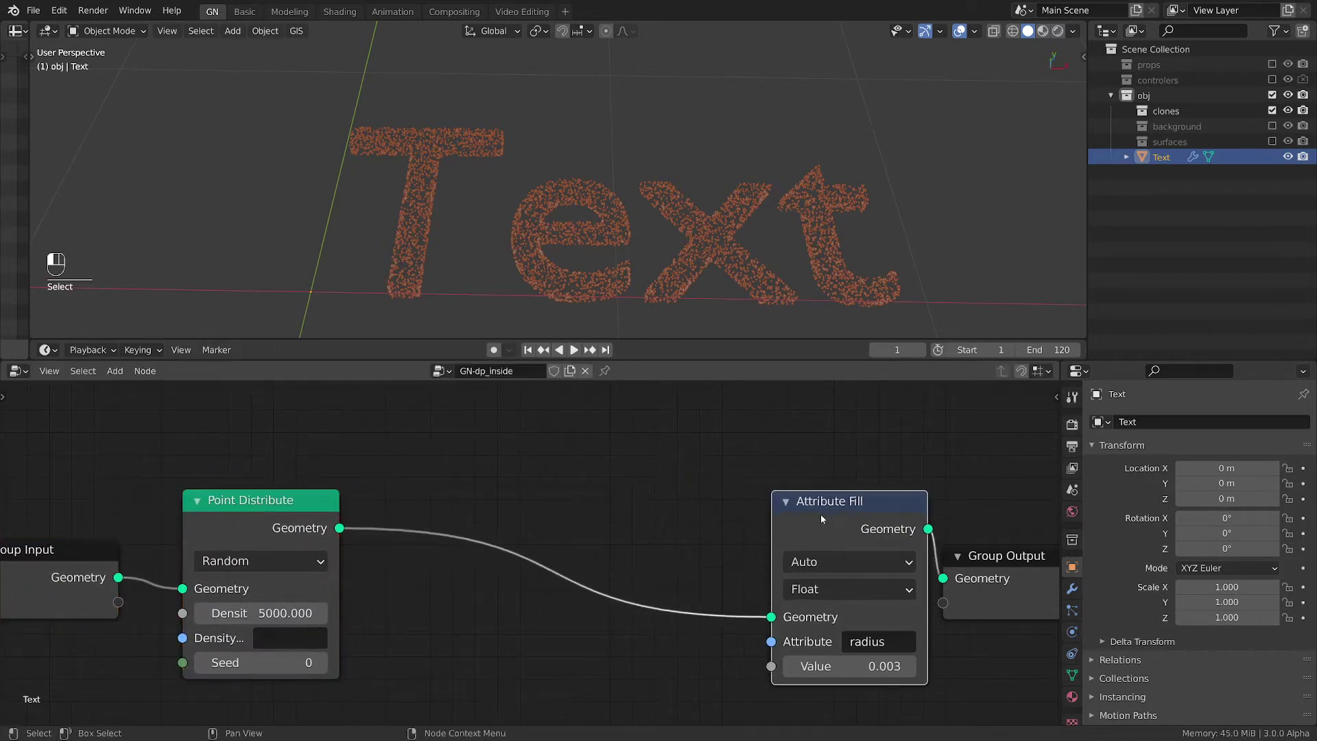
scroll(487, 224, "up", 2)
Step: Insert an Attribute Vector Math node into the link and set its operation to Scale
scroll(493, 200, "up", 1)
scroll(480, 240, "up", 2)
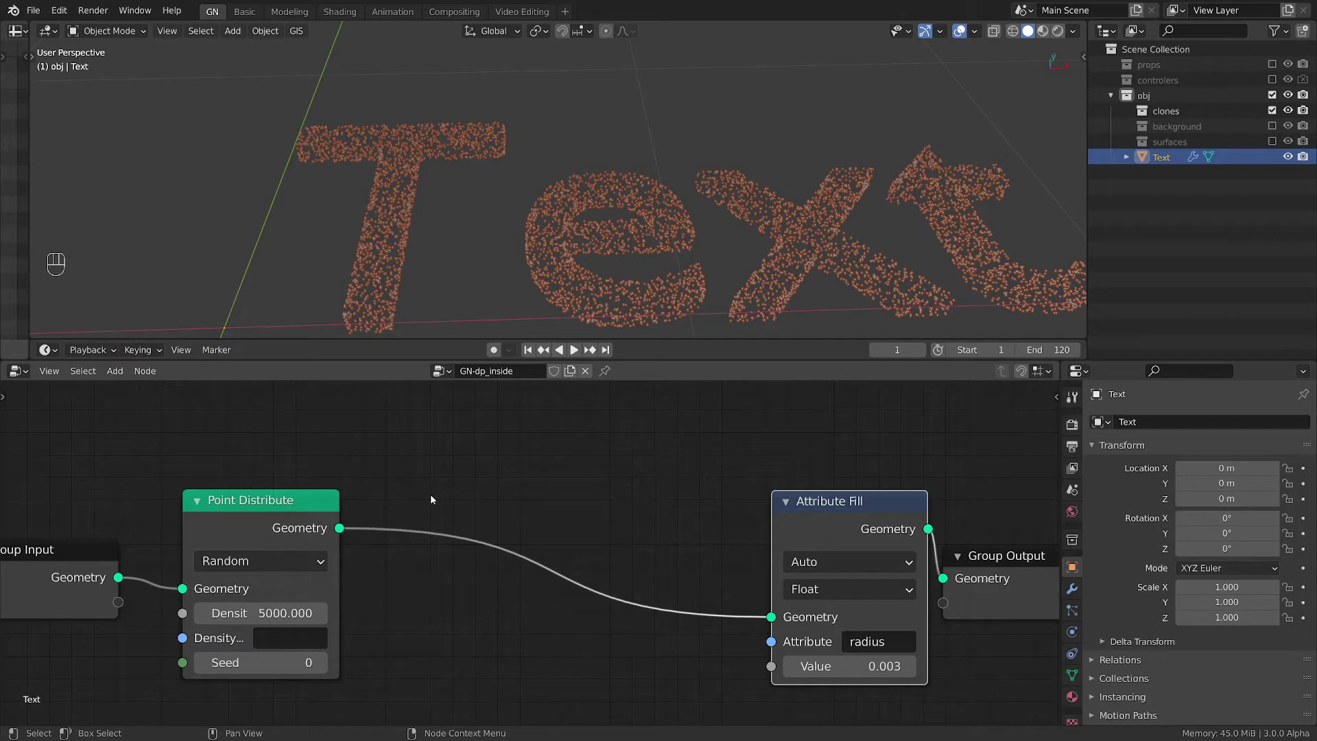
key("ctrl+a")
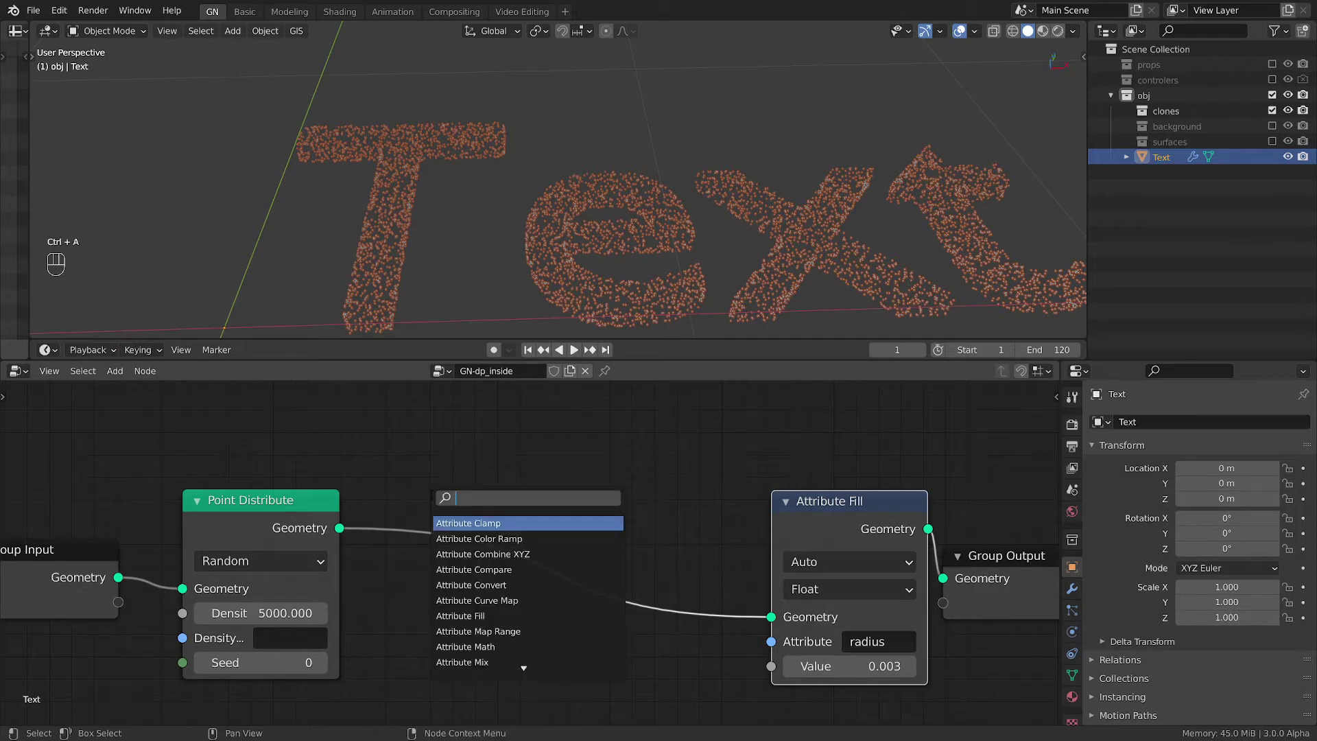
type("vec")
key("Return")
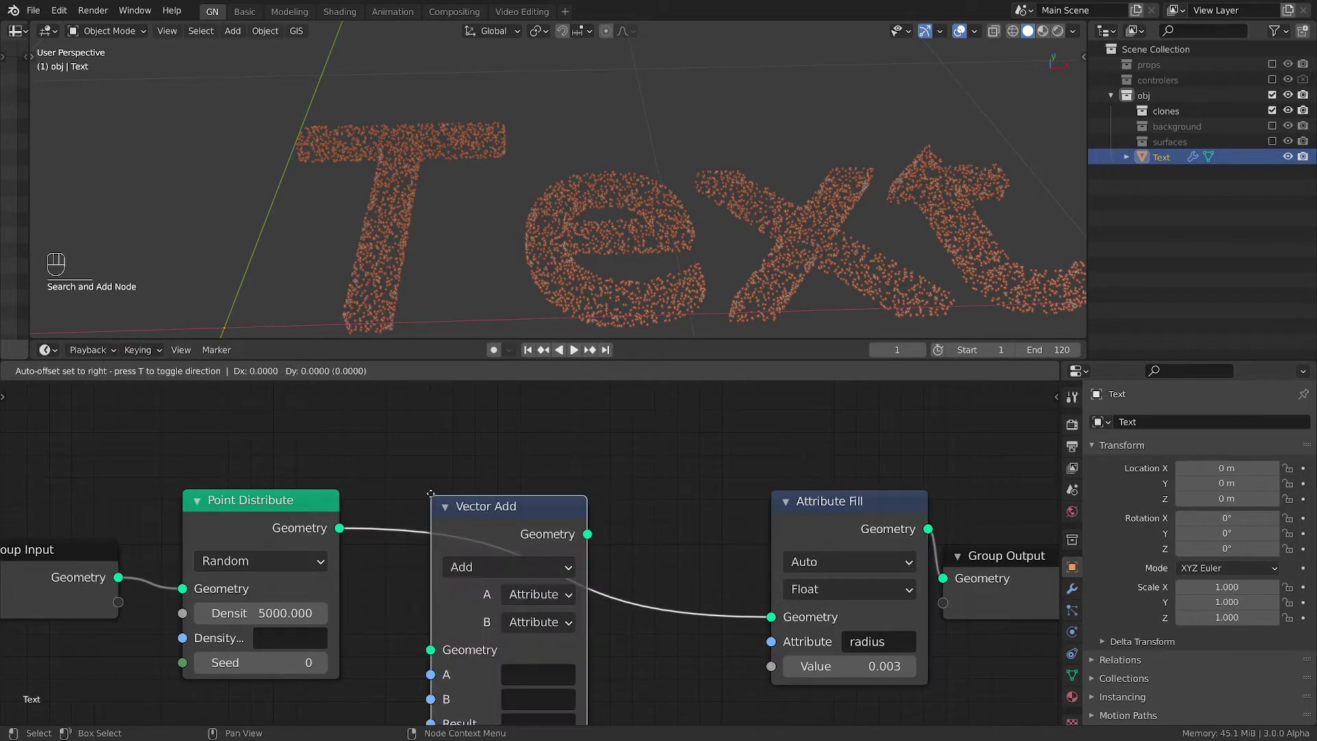
left_click(430, 442)
left_click(521, 515)
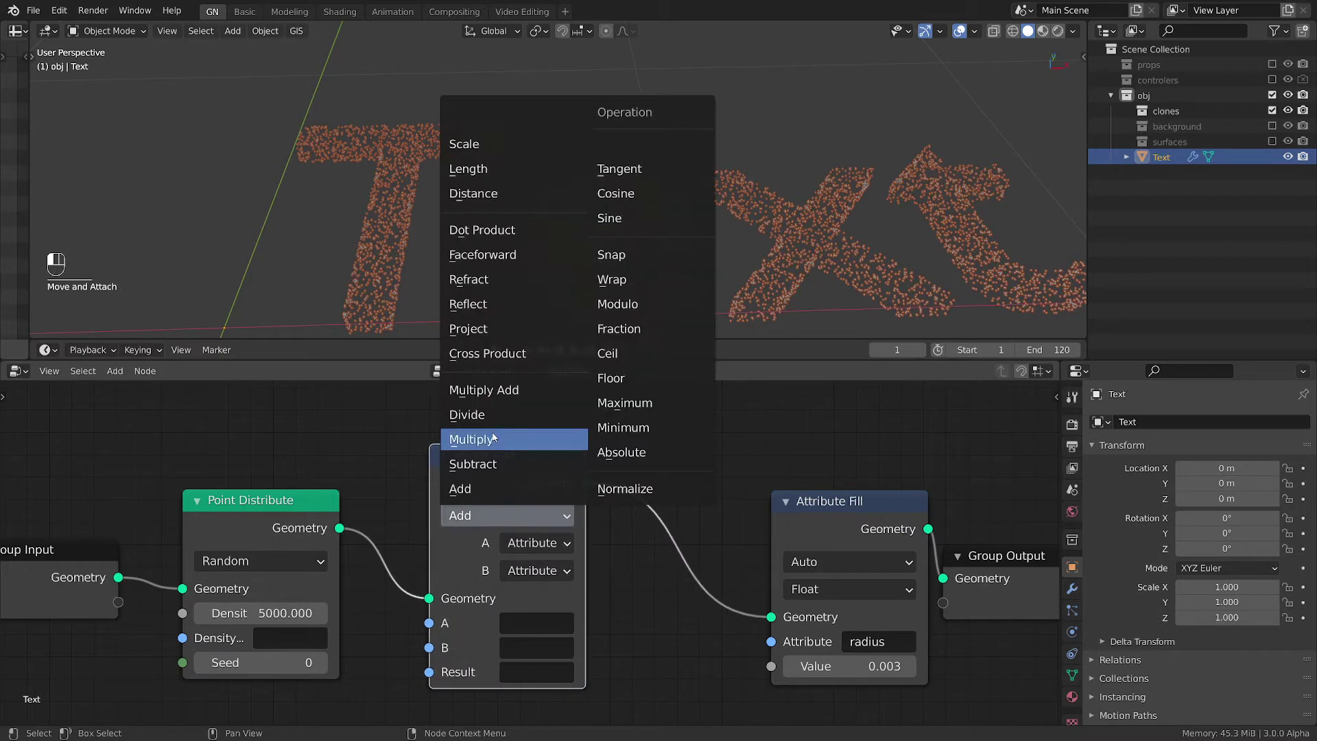
left_click(470, 143)
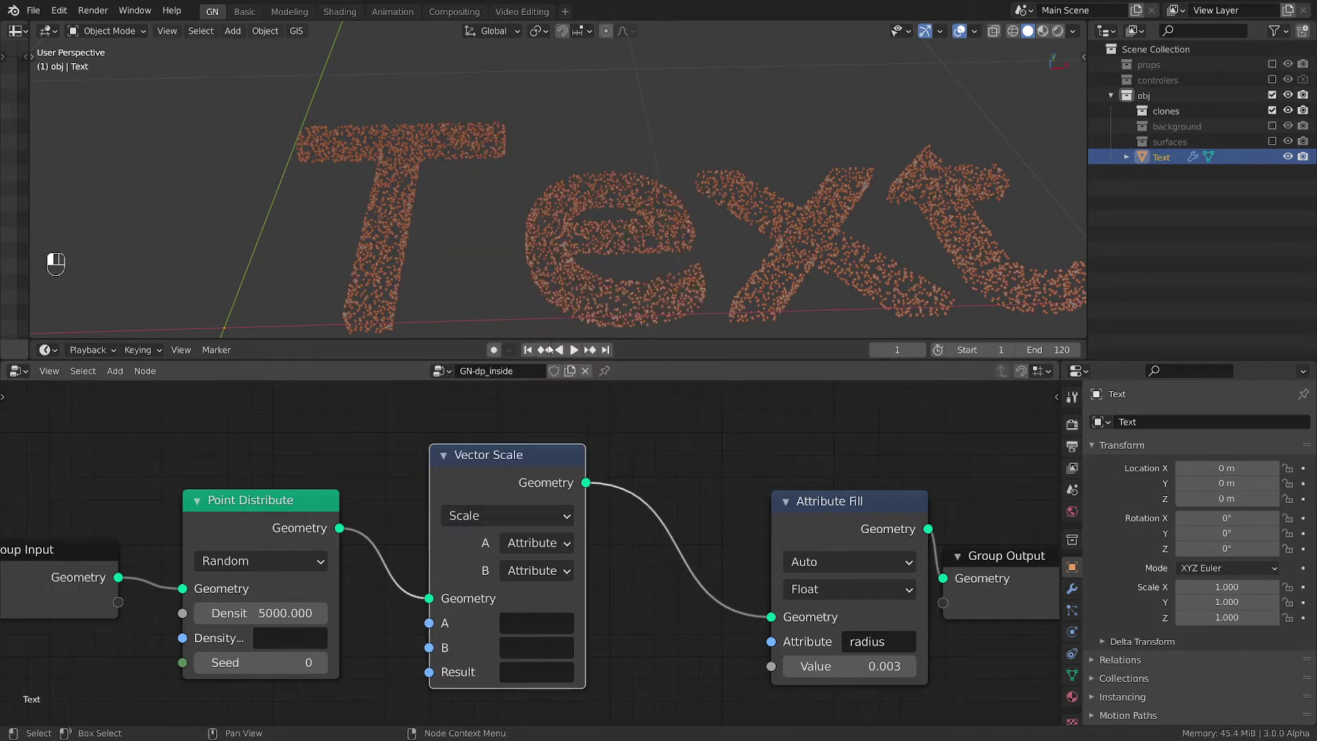
Step: Set the Vector Scale A to position, B to a Float, and Result to position
left_click(538, 622)
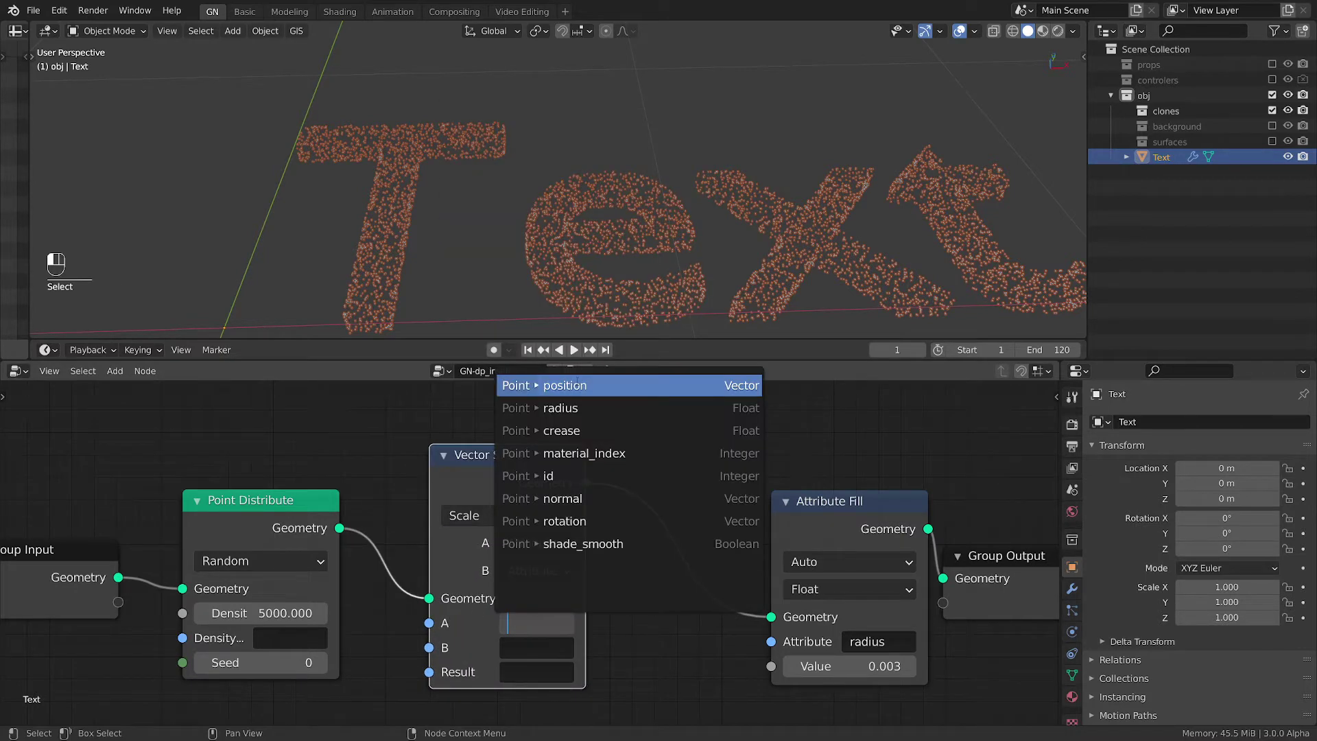
left_click(574, 386)
left_click(535, 570)
left_click(530, 628)
left_click(523, 675)
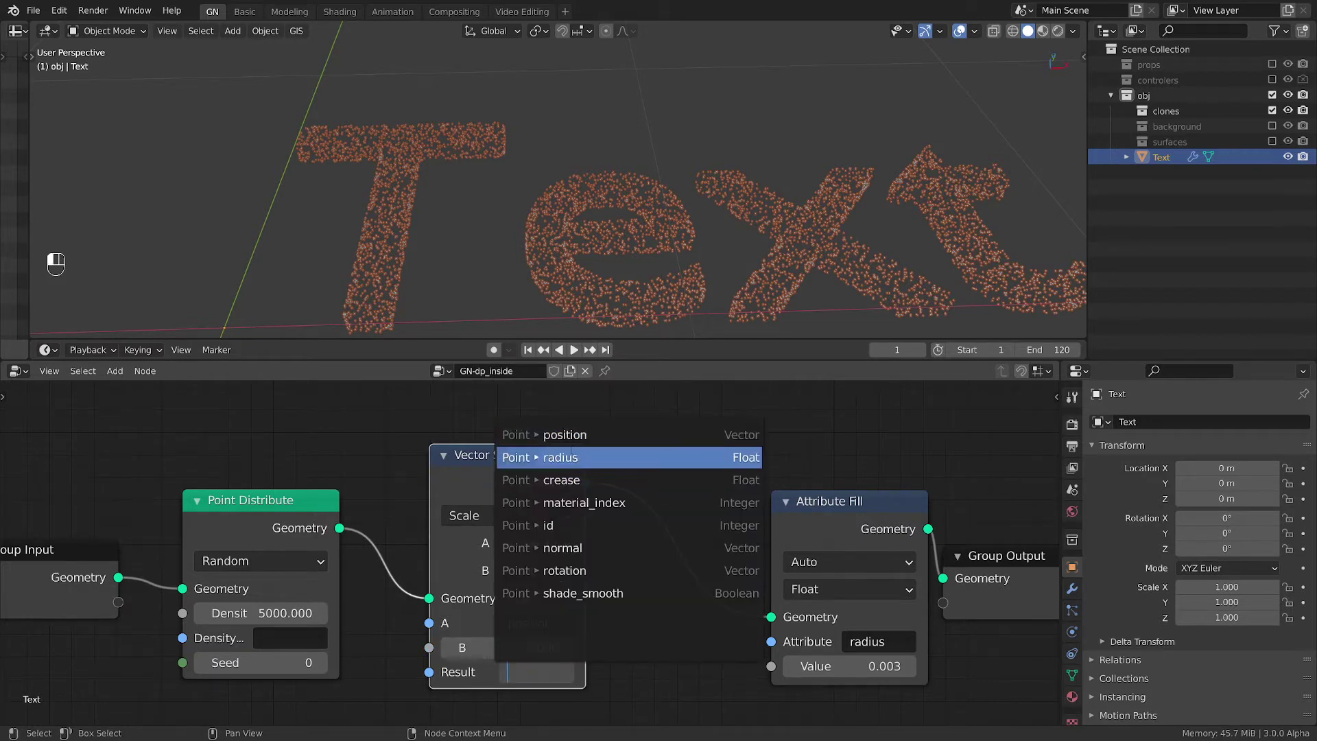
left_click(575, 441)
Step: Set the scale factor to 0.3 and store the result as pos.tem
left_click(507, 648)
type("-0.5")
key("Return")
left_click(508, 648)
type("0.3")
key("Return")
middle_click_drag(576, 557, 502, 544)
left_click(463, 659)
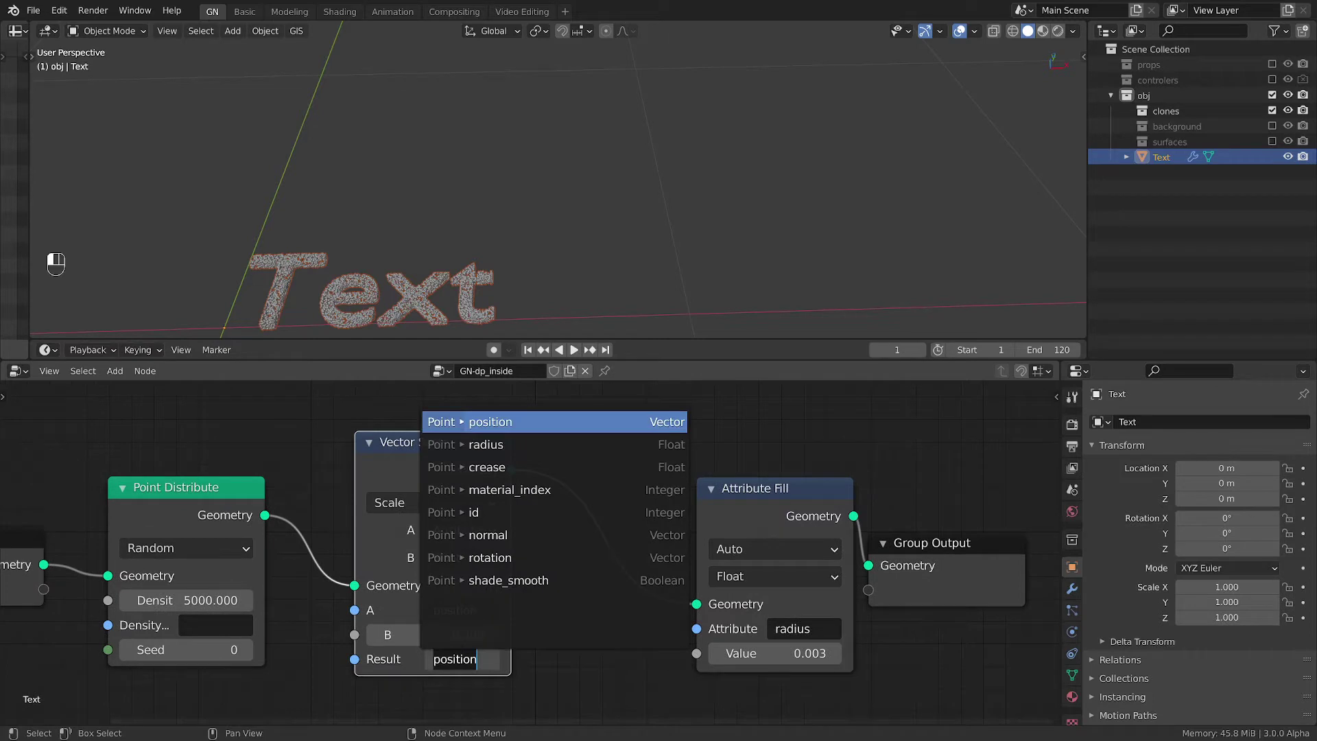
type("pos.tem")
key("Return")
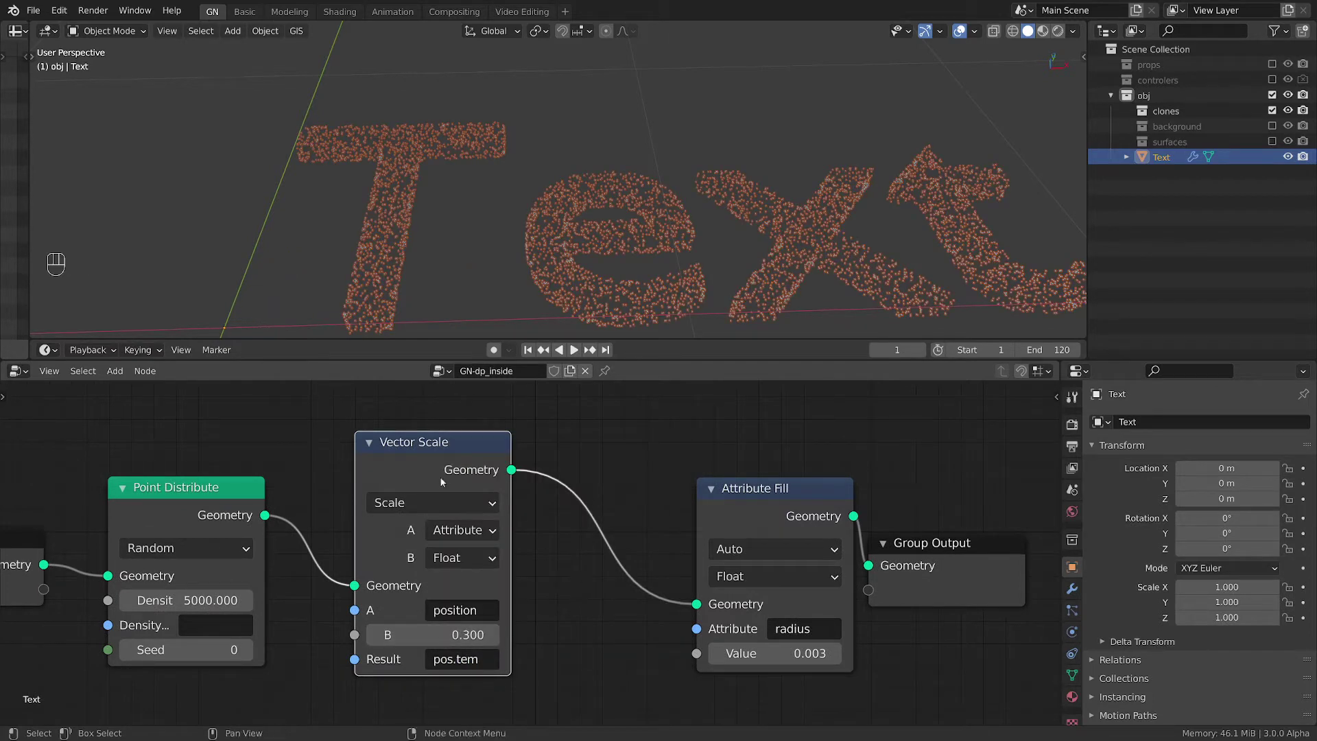
key("ctrl+a")
Step: Insert an Attribute Mix with A = position, B = pos.tem, Result = position
type("a")
key("Return")
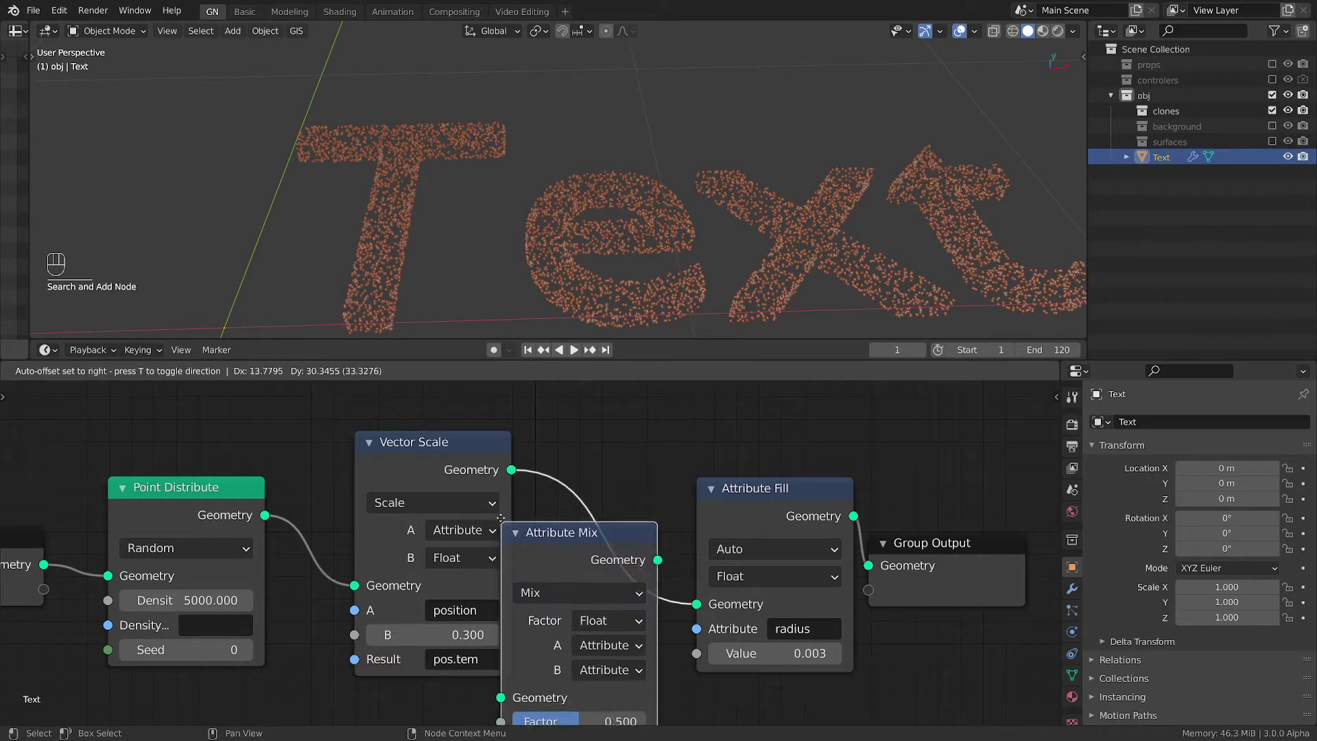
left_click(696, 644)
left_click(696, 644)
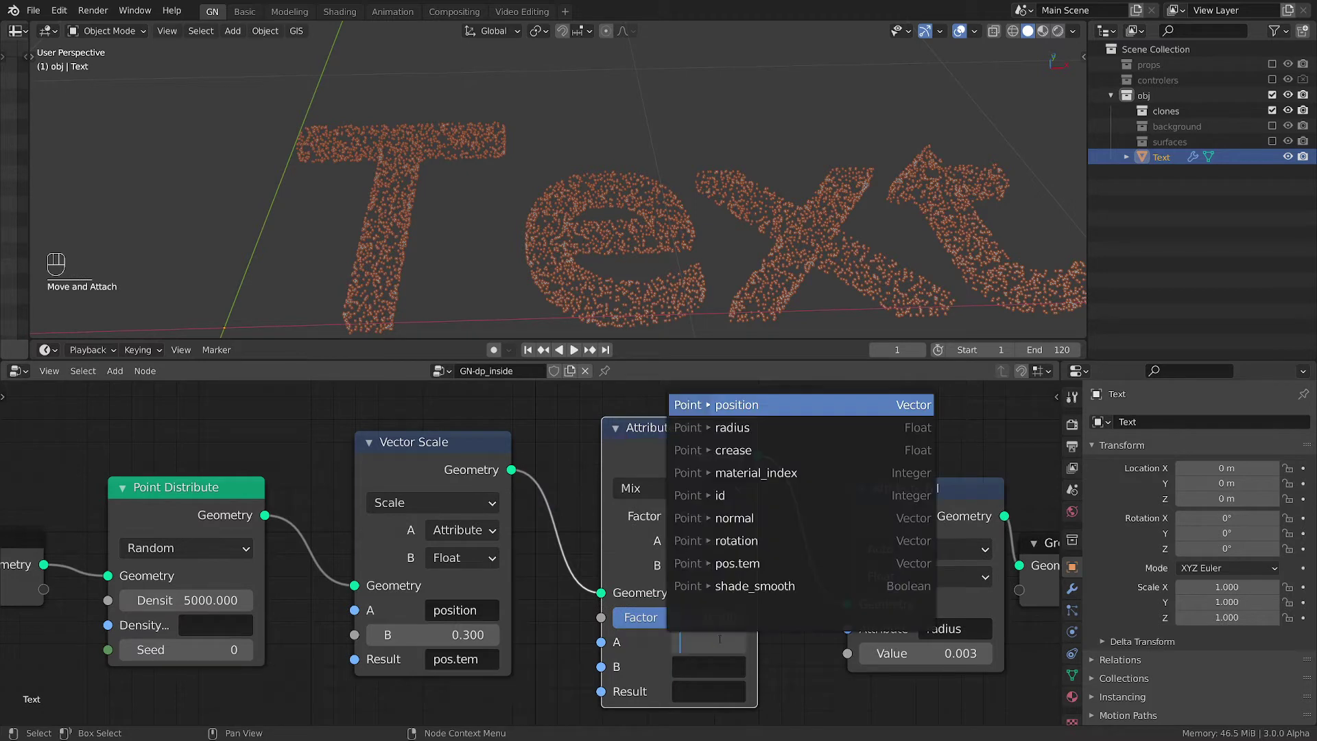
left_click(763, 405)
key("ctrl+c")
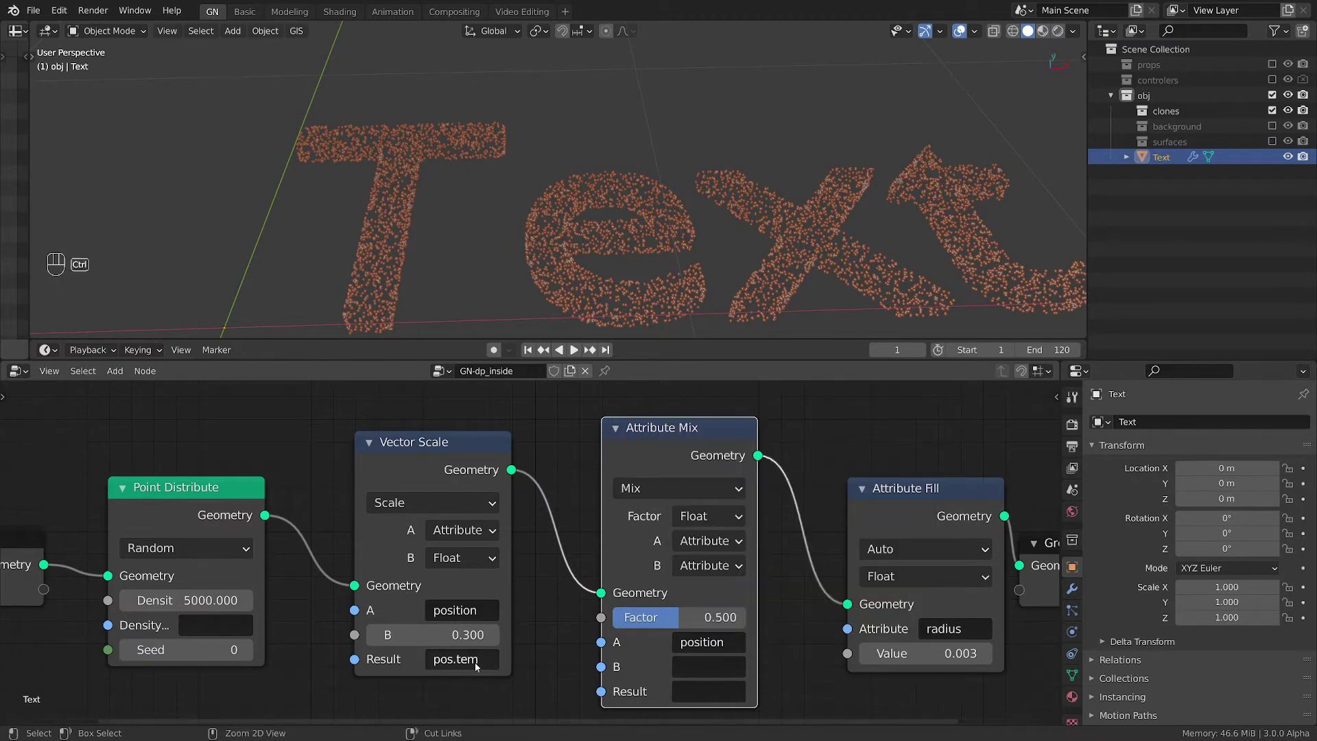
key("ctrl+v")
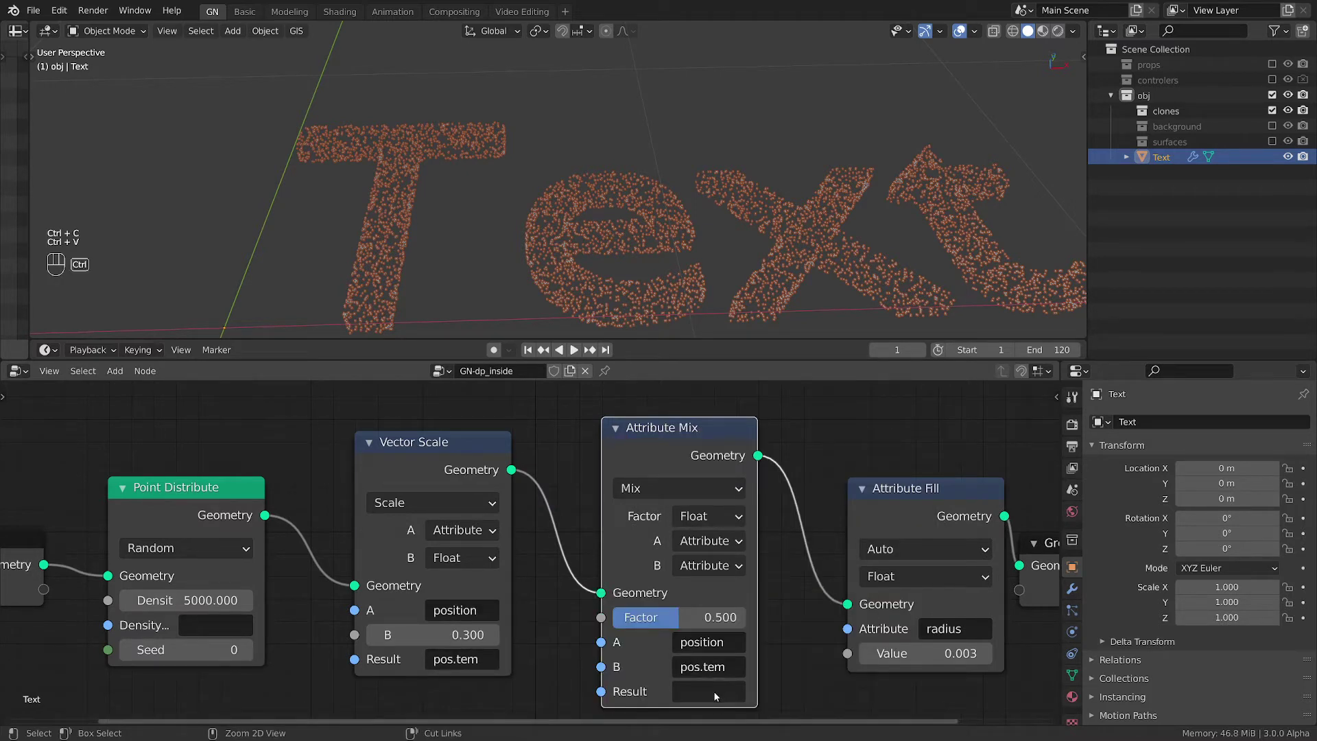
key("ctrl+v")
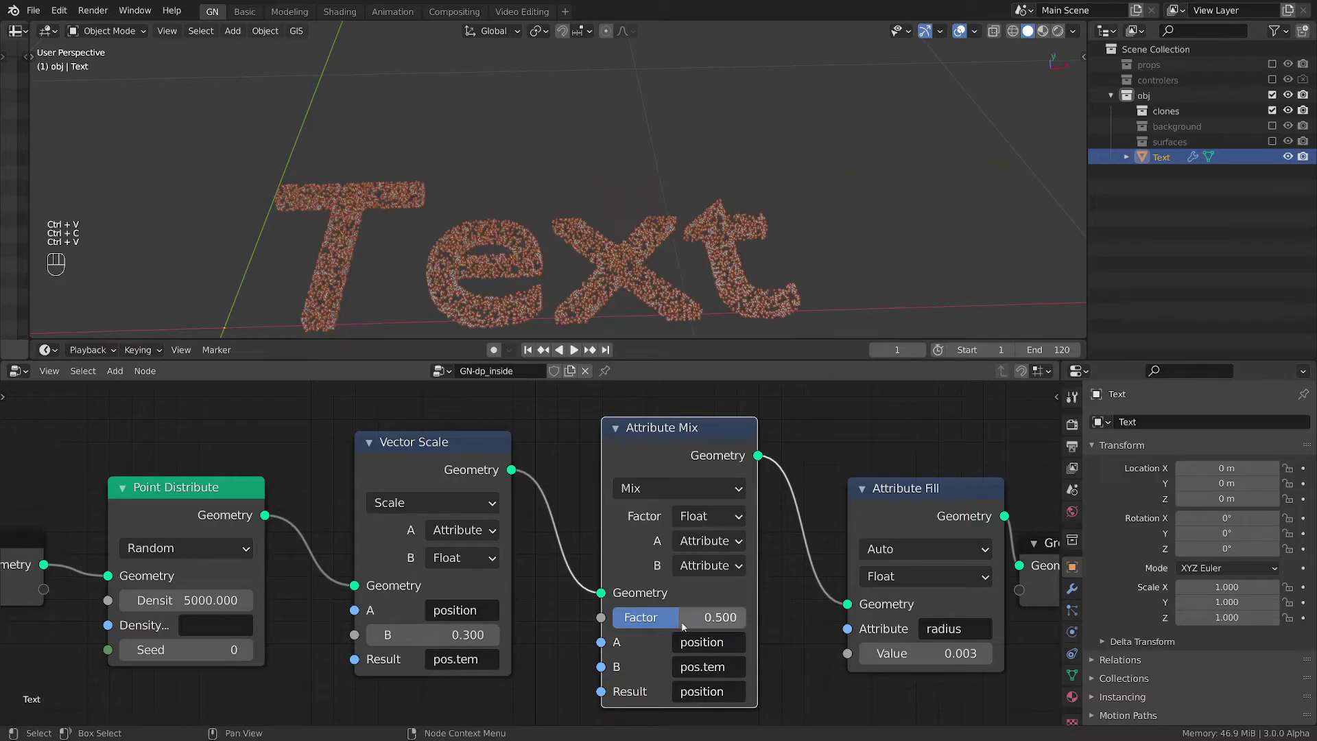
Step: Set the mix factor to about 0.883 and add an Attribute Randomize node from Vector Scale
mouse_move(670, 619)
left_mouse_down()
mouse_move(641, 620)
mouse_move(737, 617)
left_mouse_up()
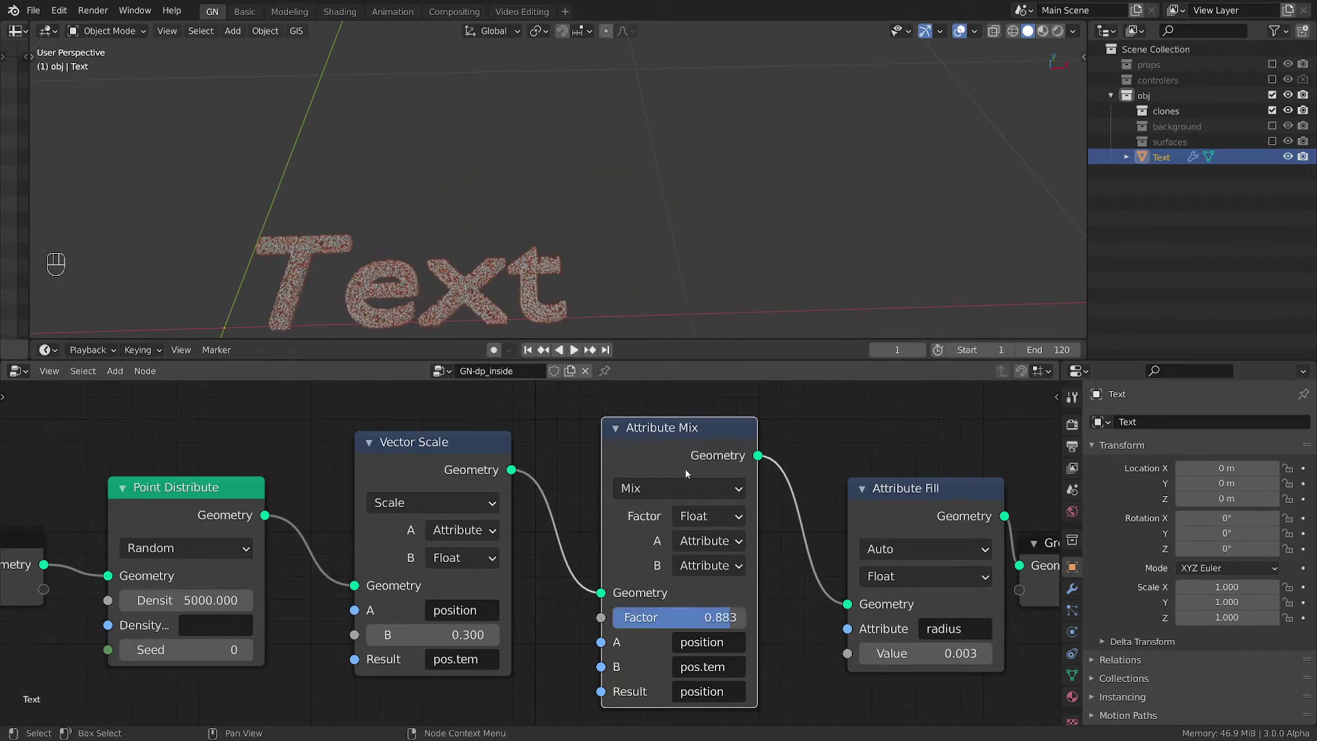
left_click_drag(675, 437, 728, 439)
left_click_drag(654, 590, 583, 538)
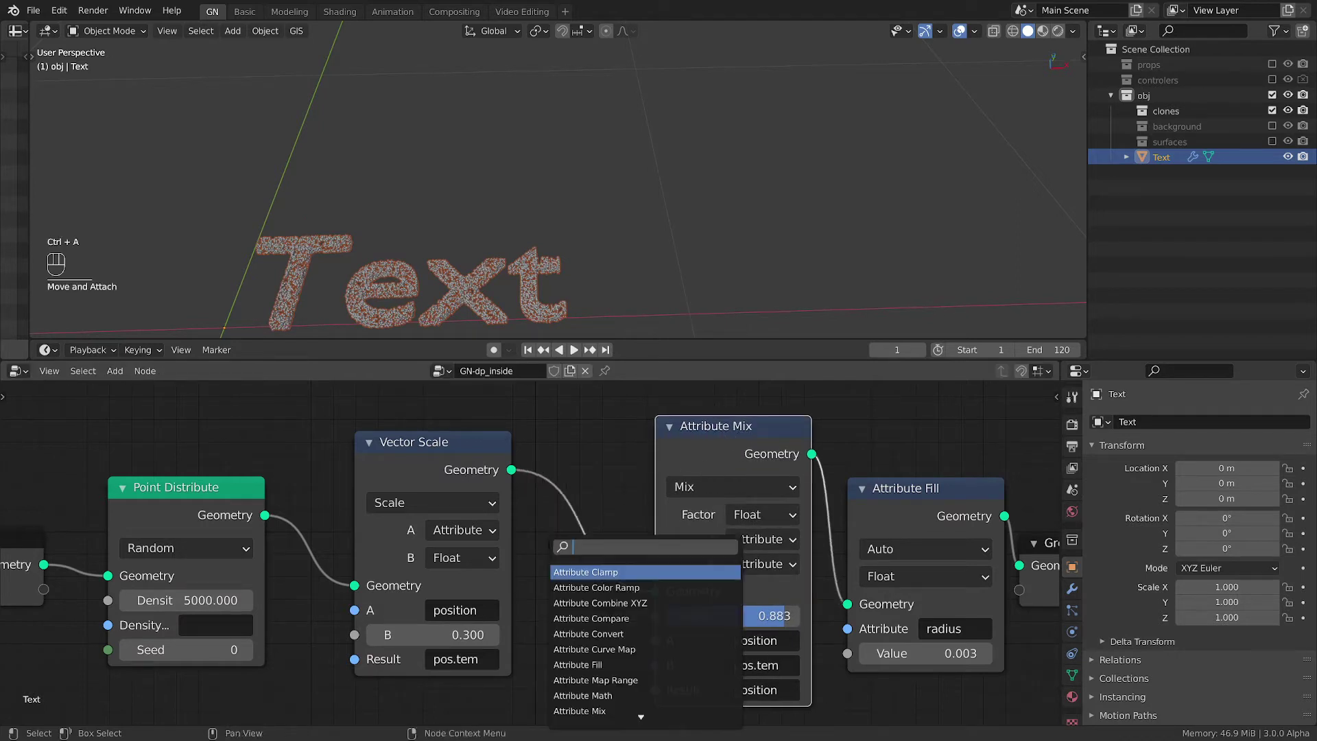
type("at rand")
key("Return")
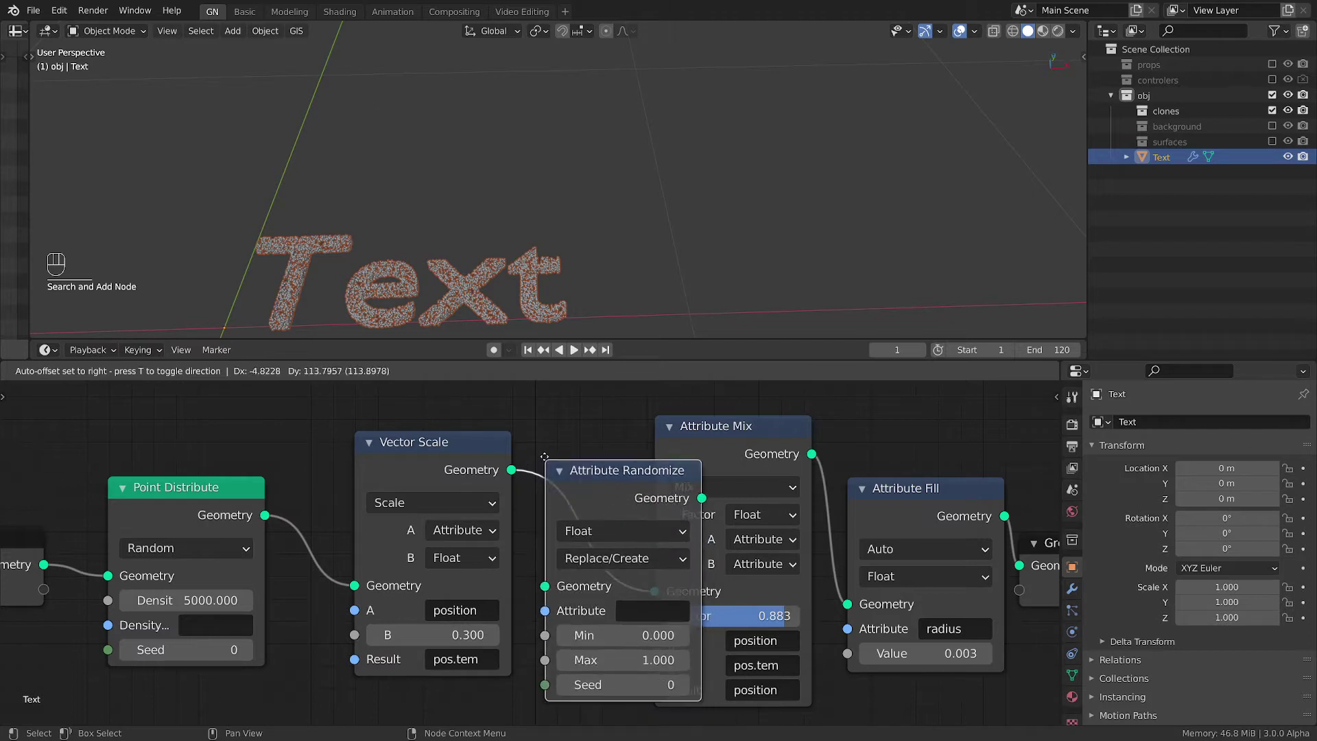
Step: Place Attribute Randomize before Attribute Mix, randomizing a new fac attribute
left_click(601, 450)
left_click(713, 602)
type("fac")
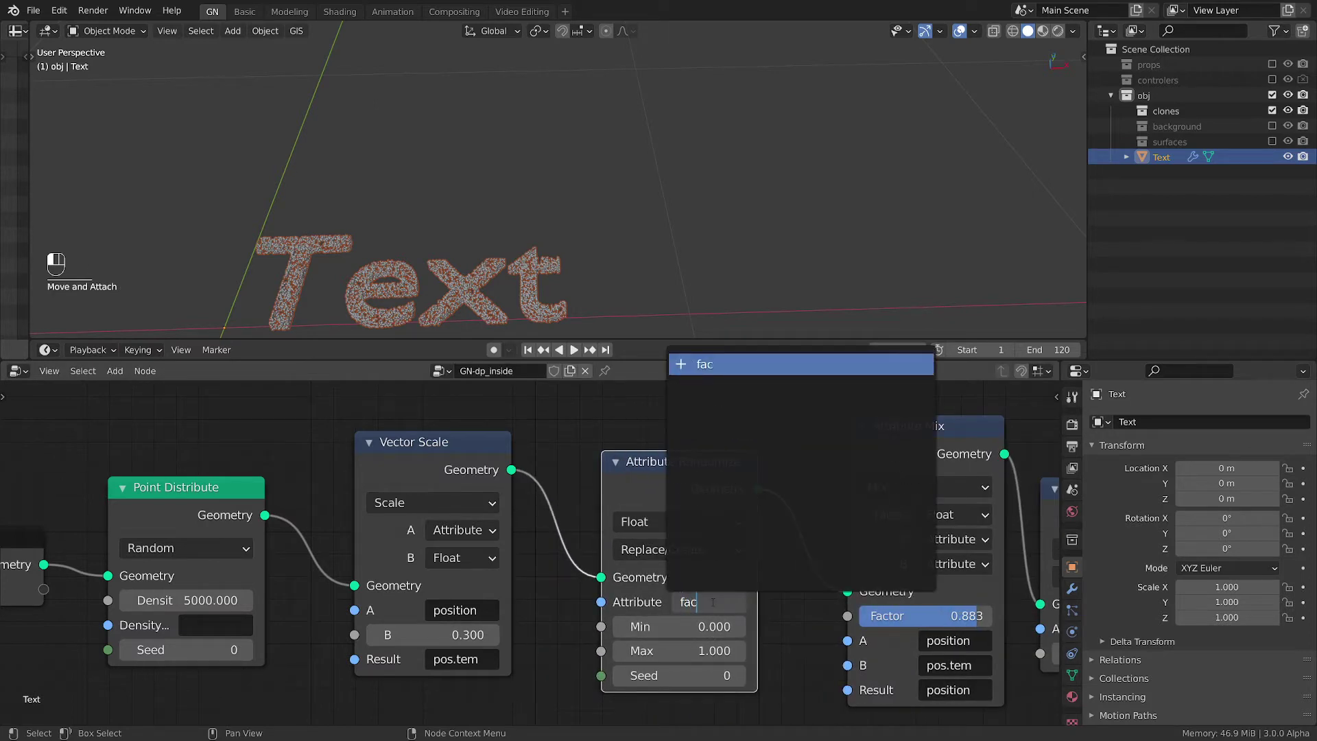
key("Return")
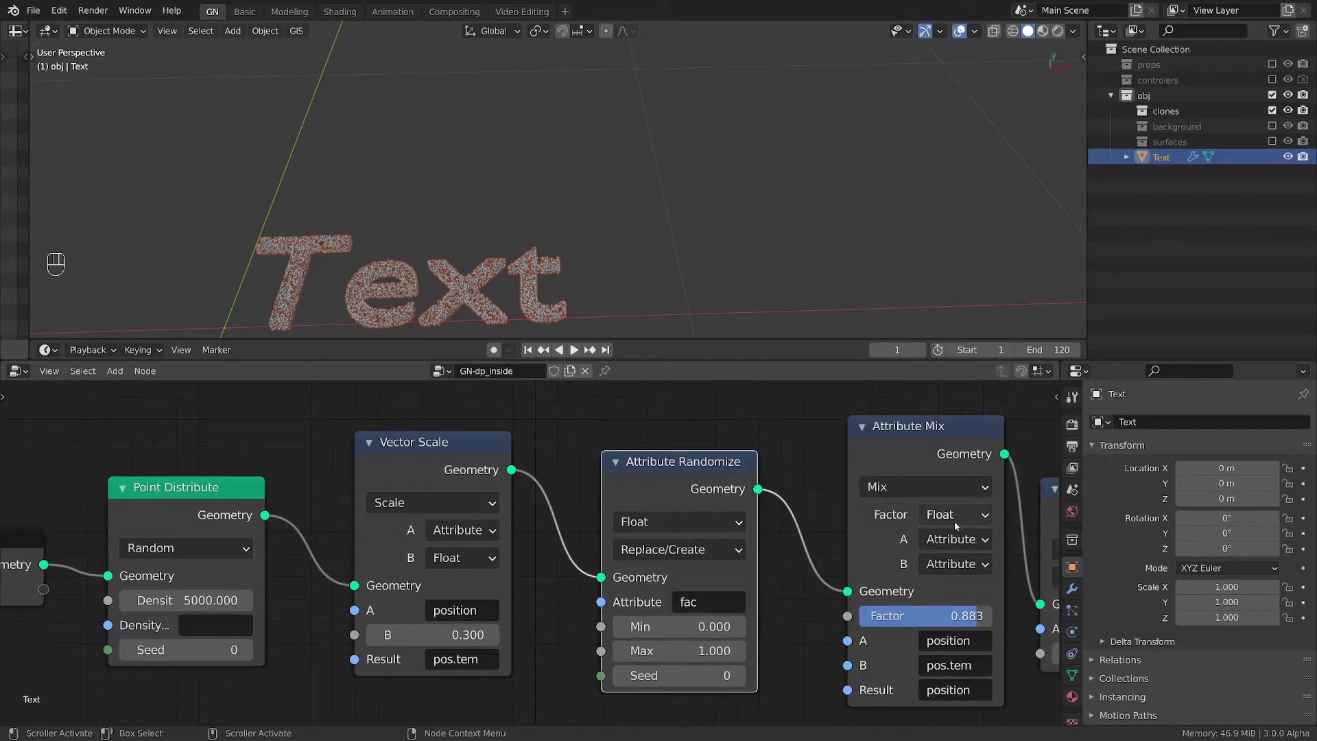
Step: Drive the mix factor from the fac attribute and set Vector Scale's B to 0.290
left_click(955, 516)
left_click(952, 542)
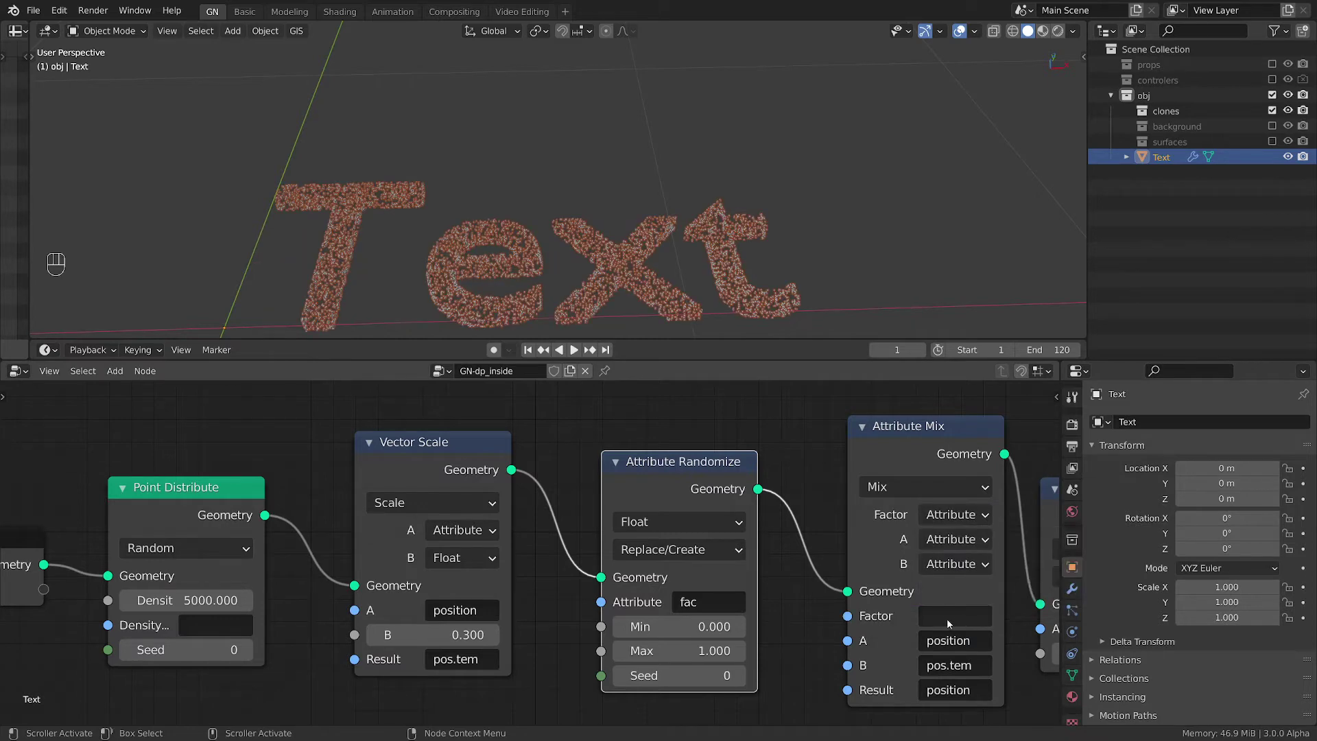
left_click(949, 618)
left_click(977, 446)
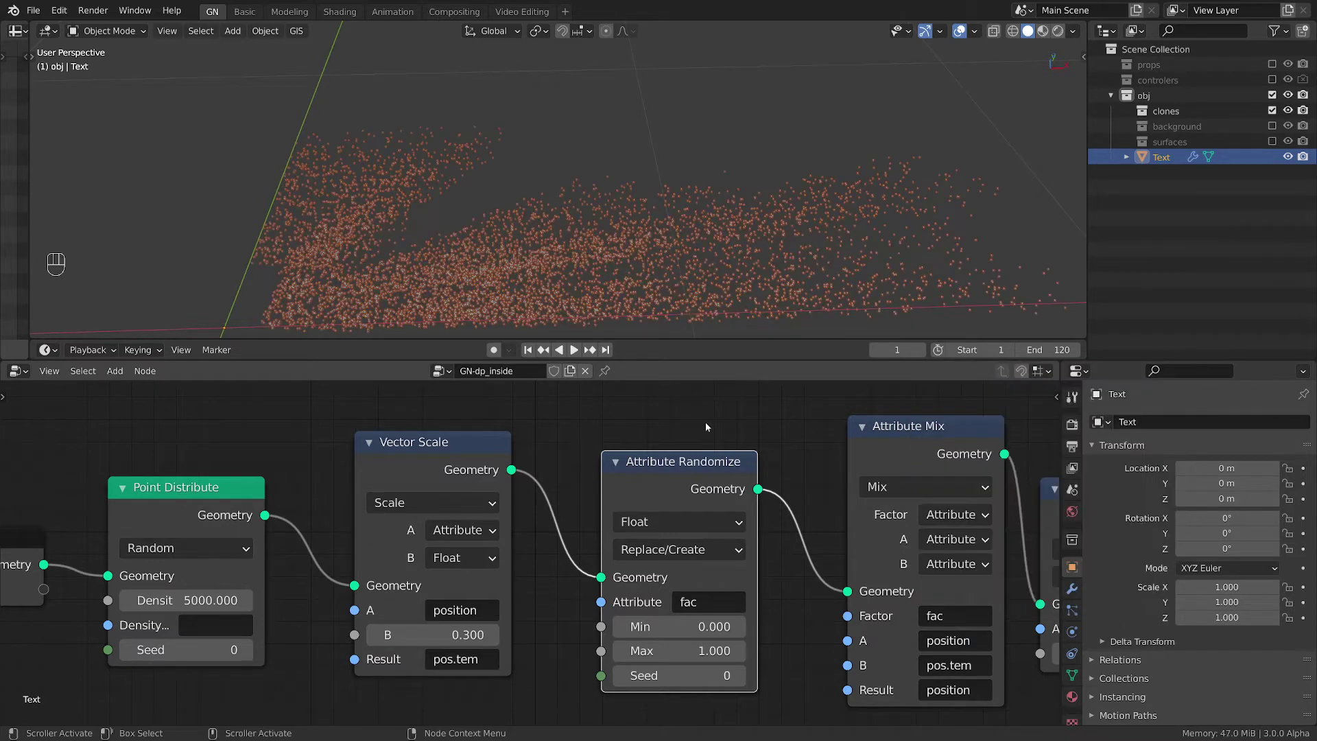
mouse_move(432, 635)
mouse_move(407, 634)
left_mouse_down()
mouse_move(439, 633)
mouse_move(411, 634)
left_mouse_up()
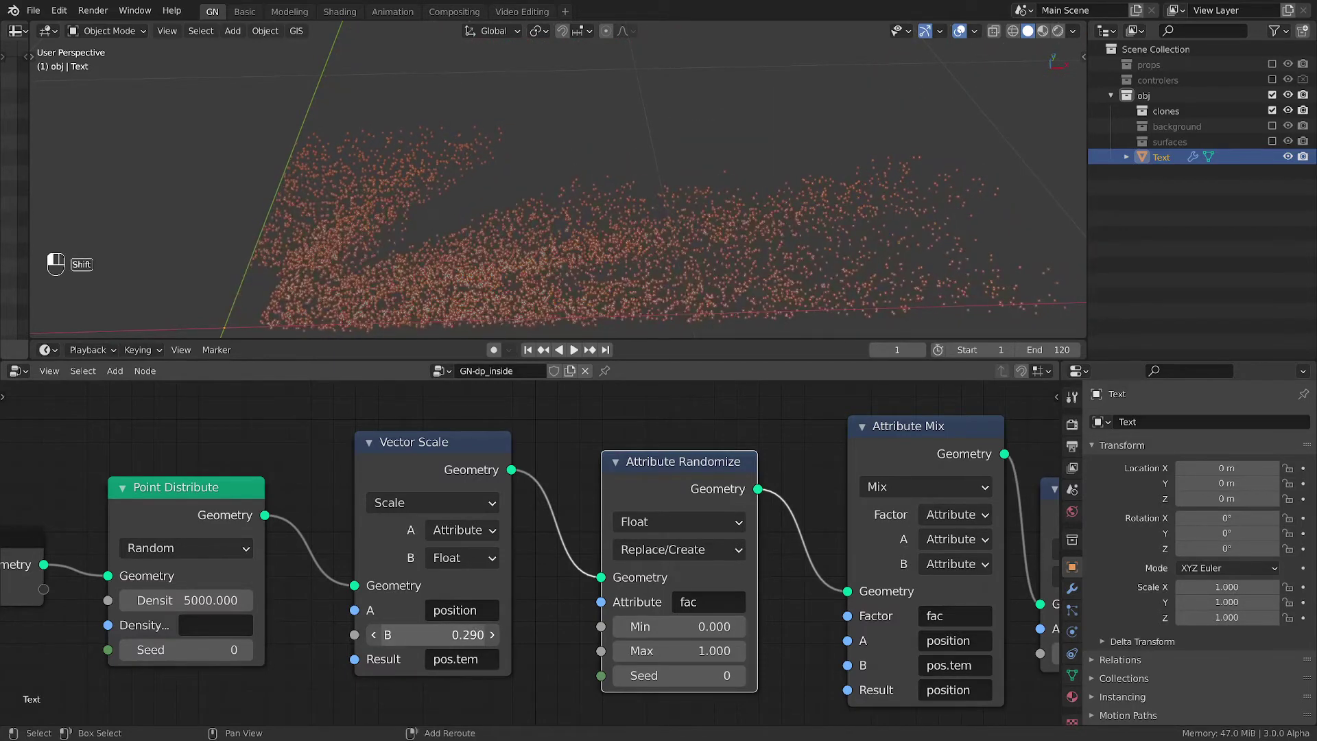
Step: Box-select Group Input, Point Distribute and Vector Scale and move them further left
scroll(542, 525, "down", 1)
scroll(546, 526, "up", 1)
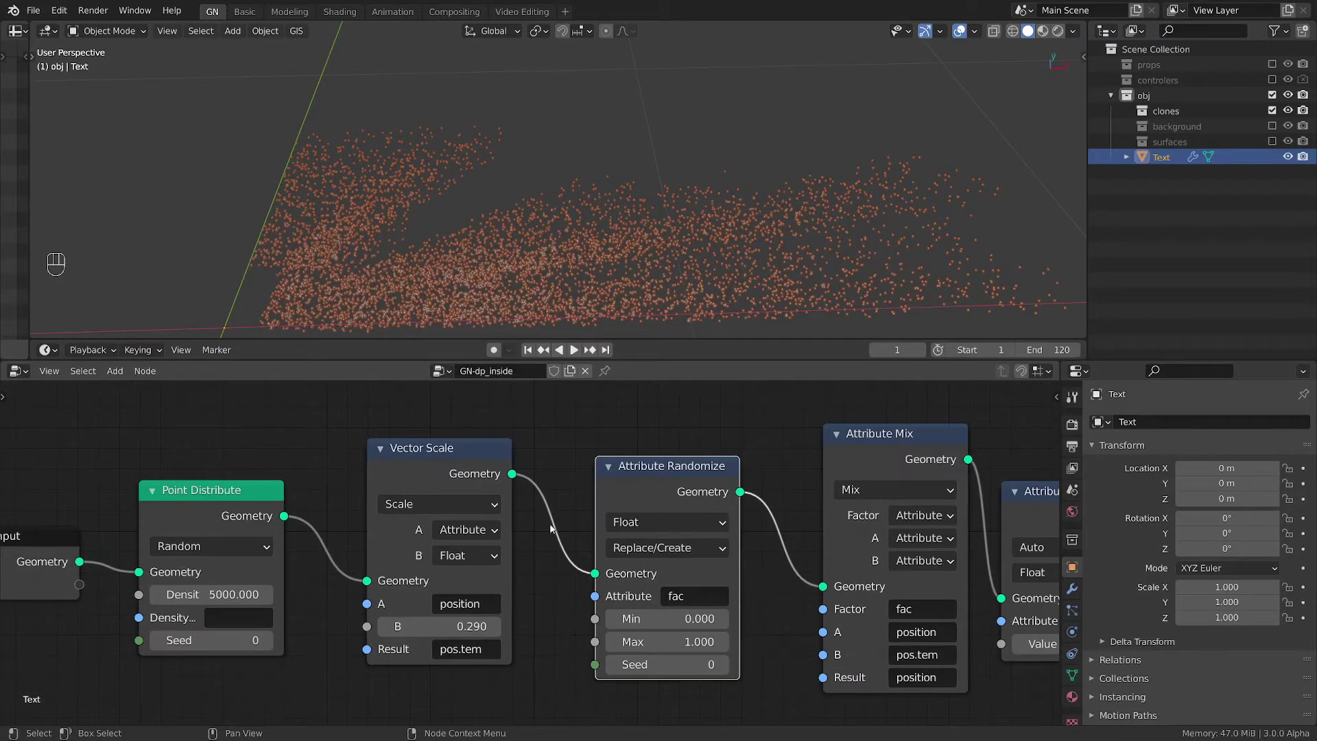
middle_click_drag(555, 526, 587, 520)
left_click_drag(168, 459, 573, 700)
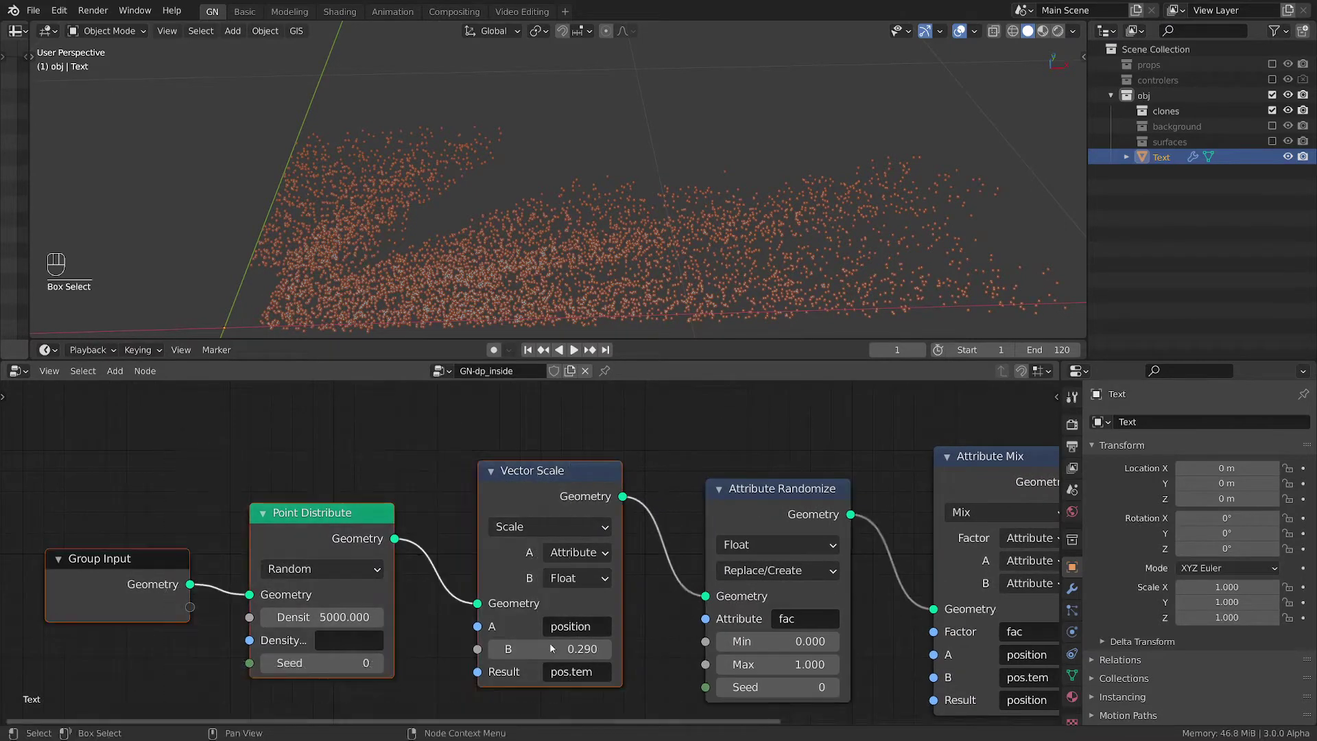
left_click_drag(549, 494, 376, 489)
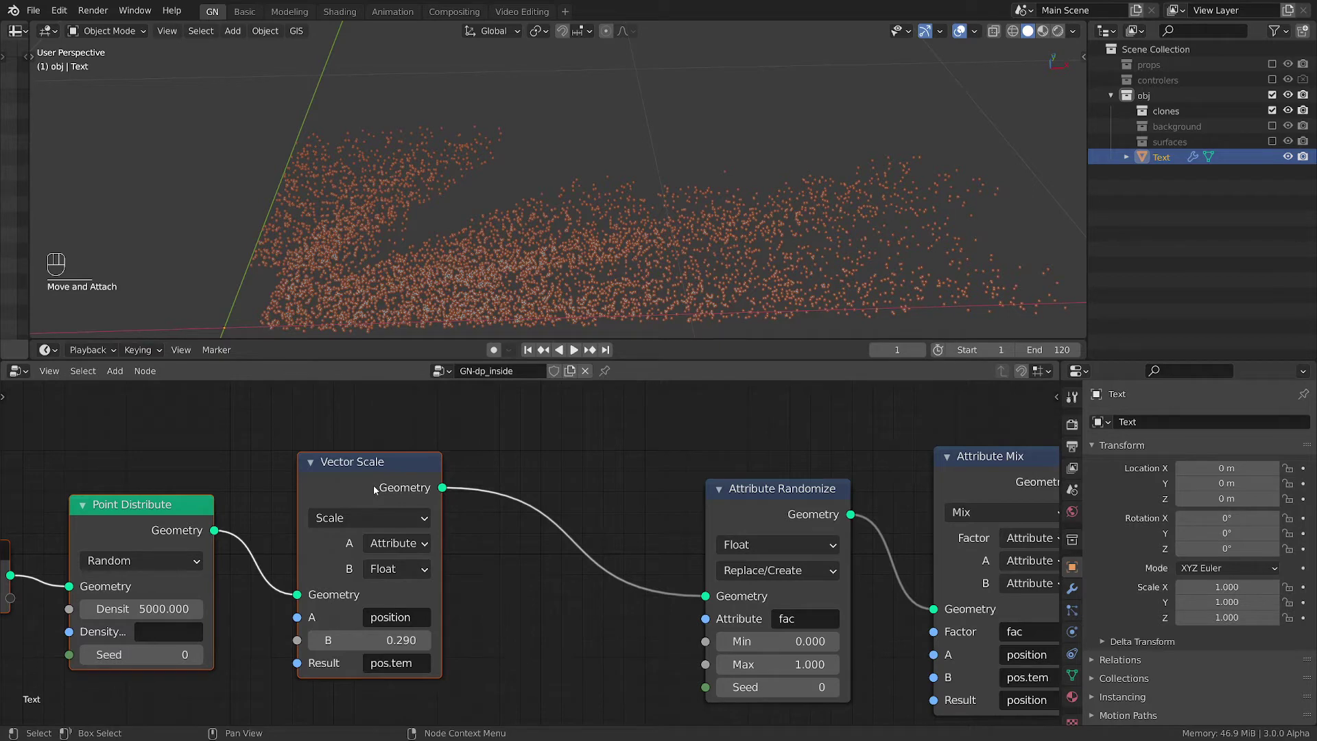
Step: Switch the Attribute Mix factor to a Float set to 0.000, restoring the Text point shape
scroll(679, 464, "down", 1)
middle_click_drag(679, 463, 610, 477)
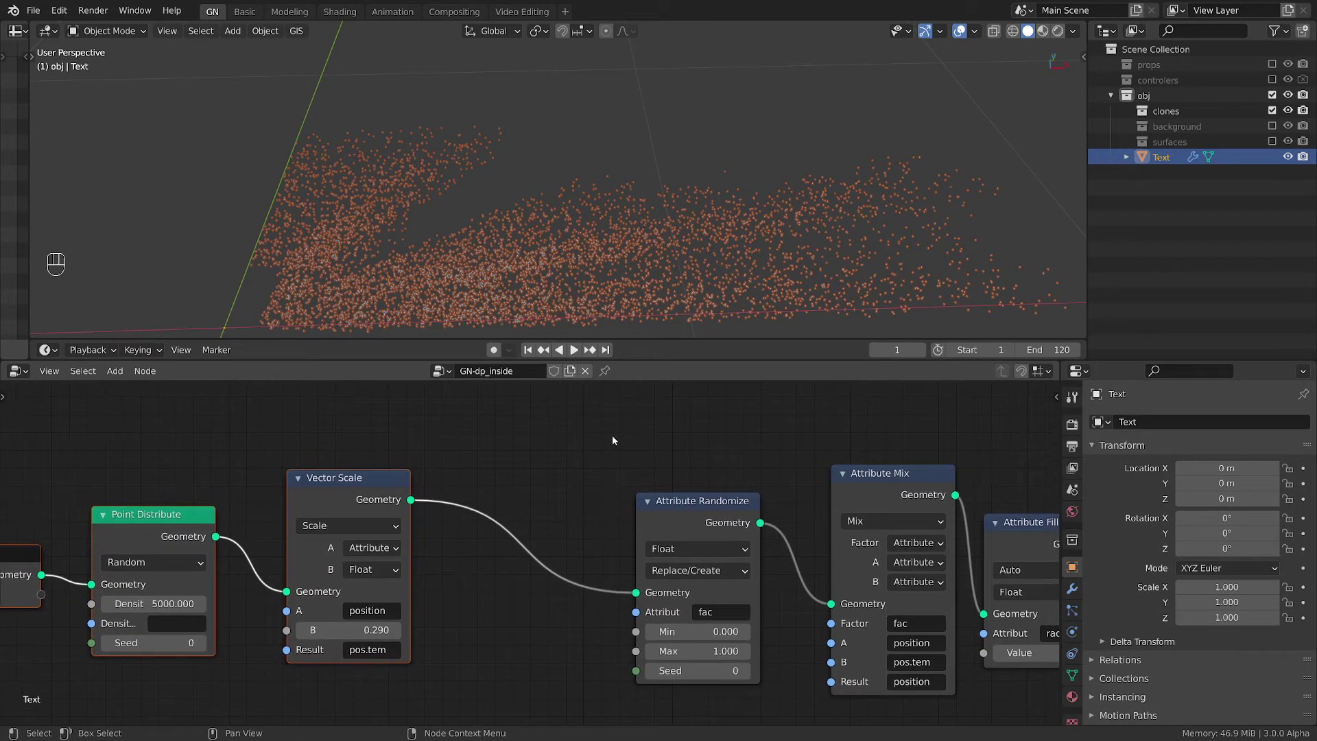
left_click_drag(612, 441, 950, 717)
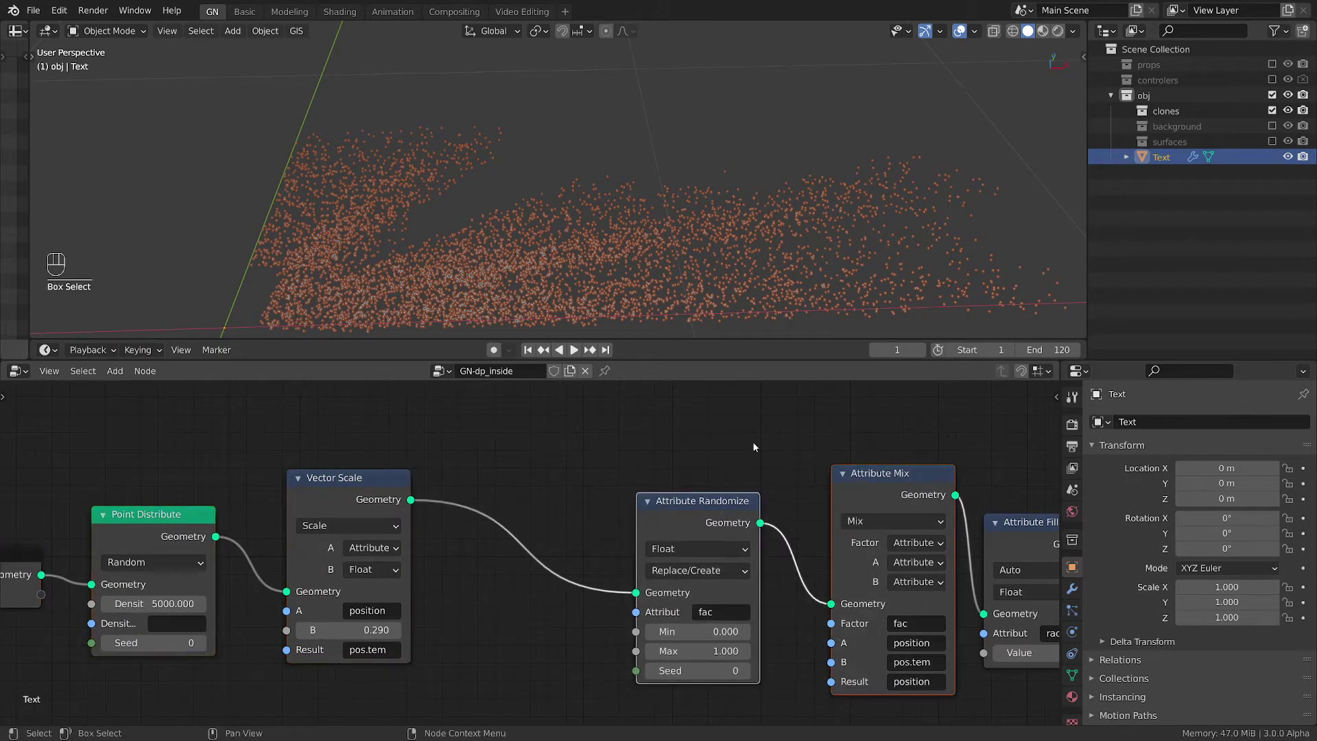
left_click_drag(652, 415, 945, 701)
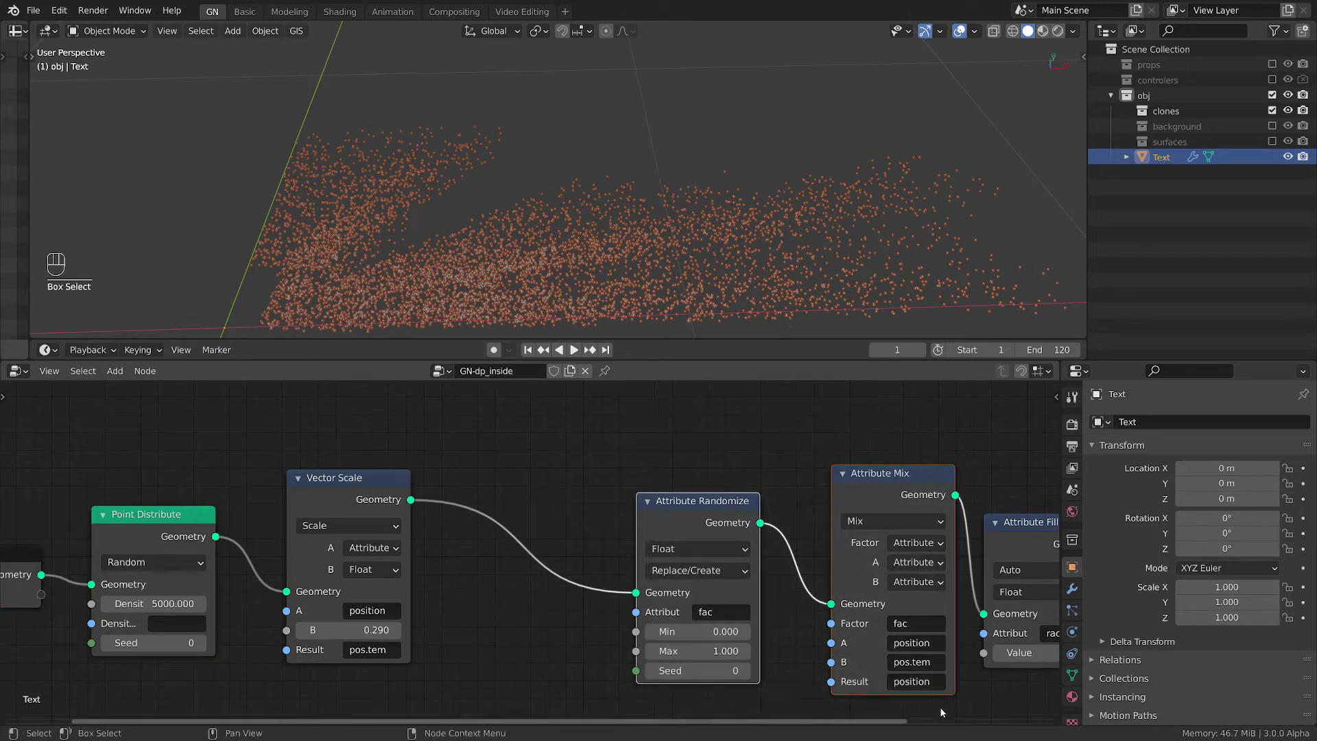
left_click(878, 473)
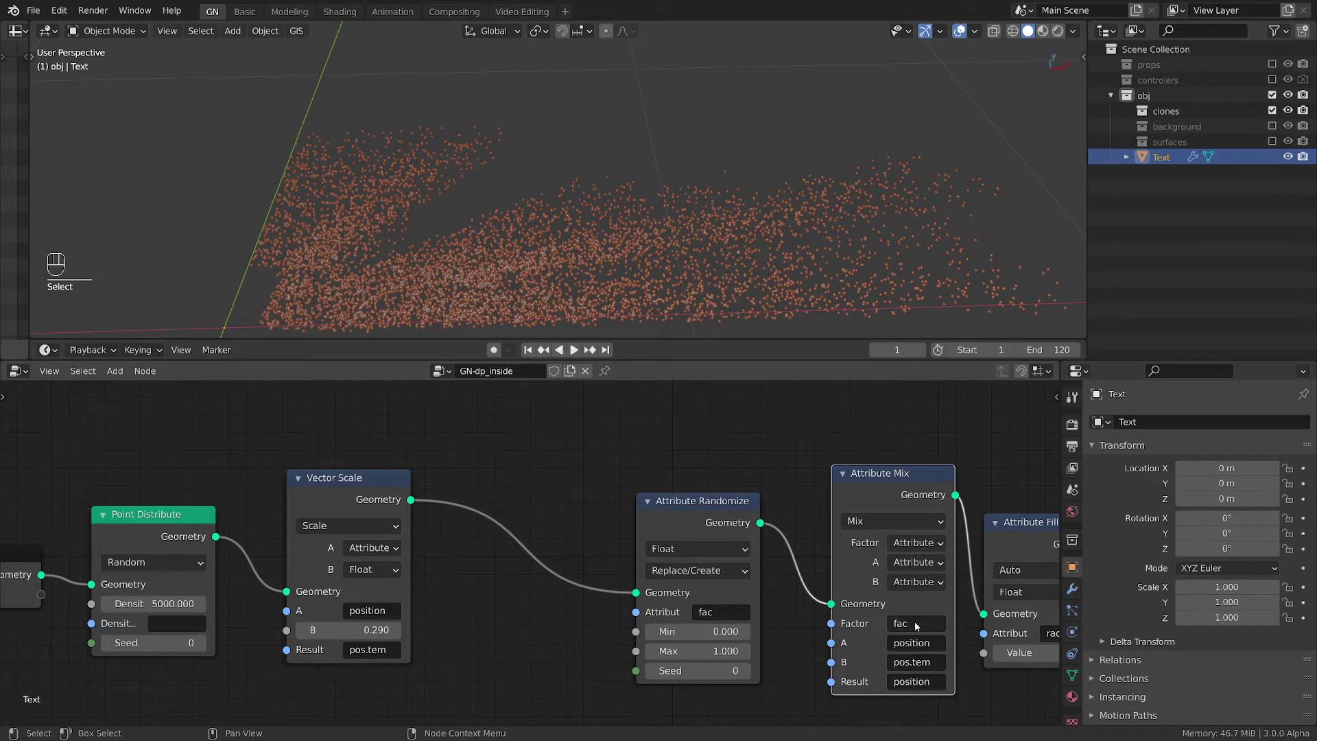
left_click(909, 542)
left_click(916, 543)
left_click_drag(919, 622, 850, 623)
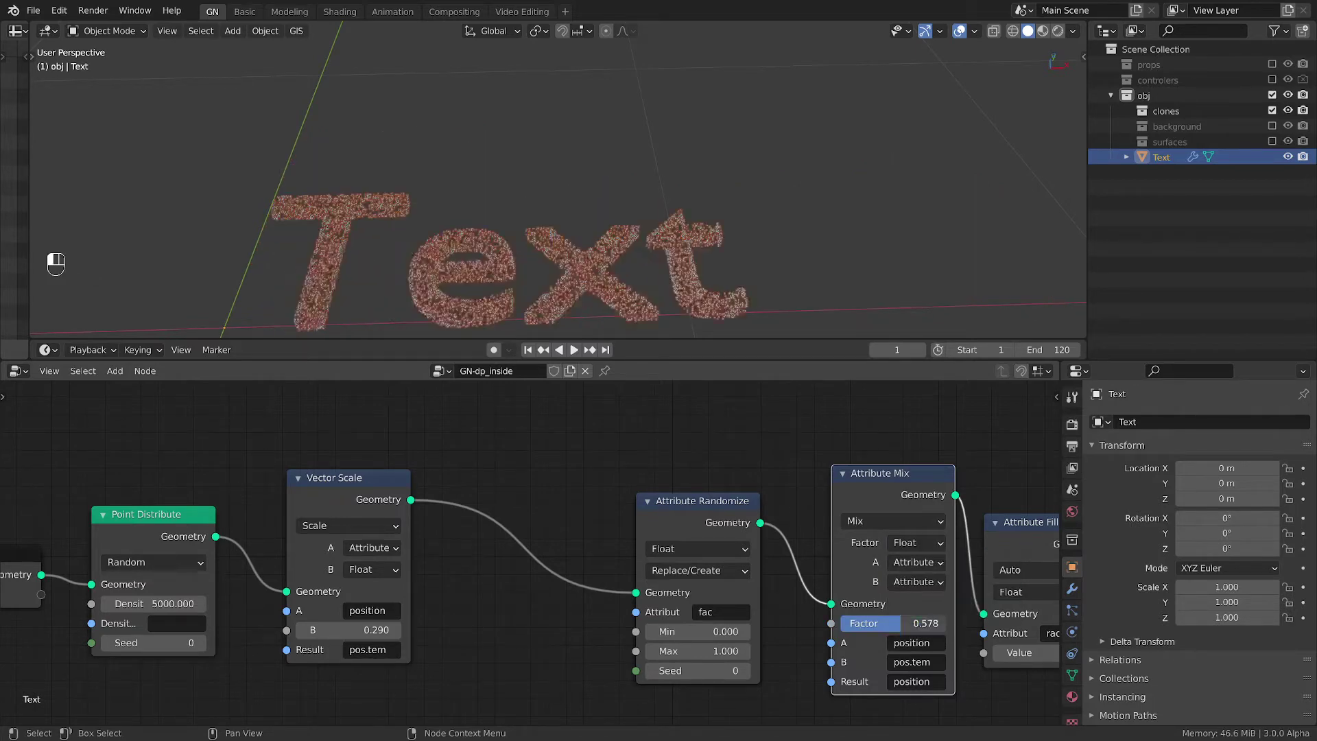
middle_click_drag(626, 145, 655, 158)
scroll(654, 158, "up", 1)
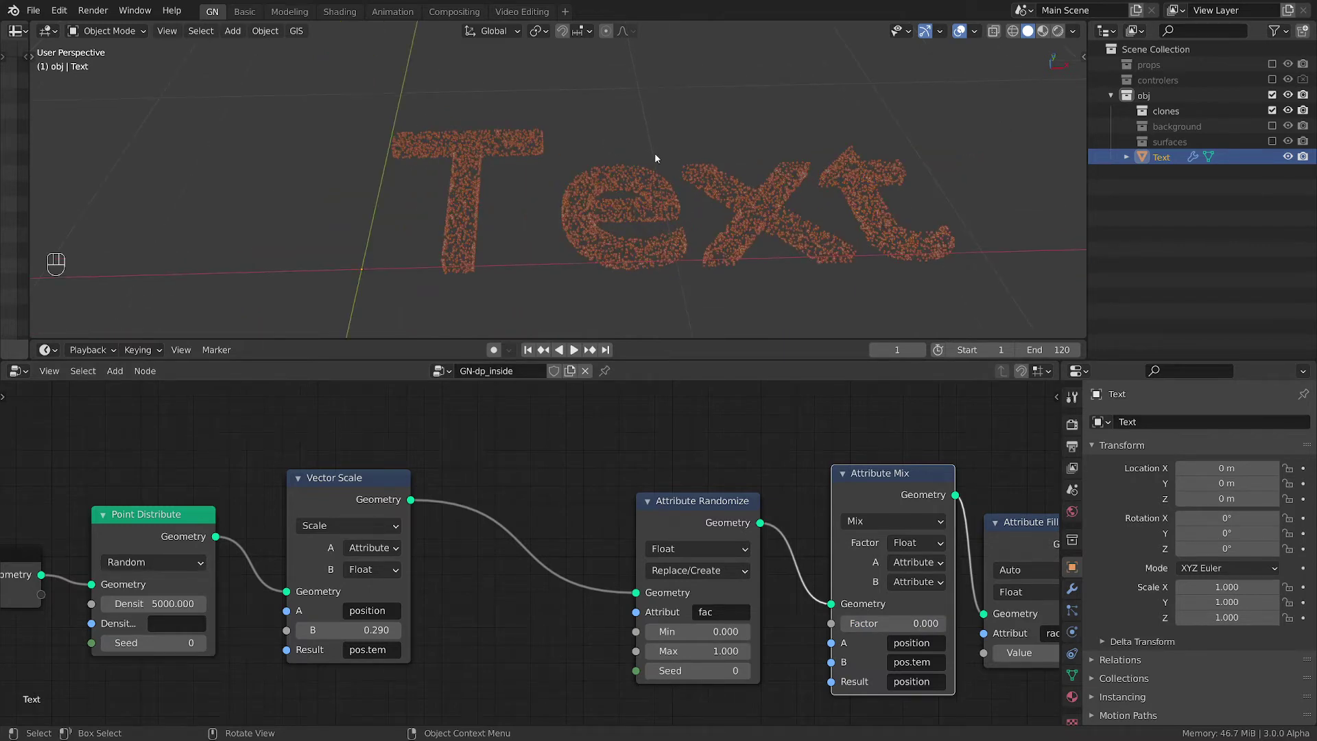
scroll(461, 176, "up", 3)
scroll(470, 176, "up", 2)
mouse_move(471, 176)
middle_mouse_down()
mouse_move(518, 177)
mouse_move(456, 182)
mouse_move(503, 206)
mouse_move(438, 183)
mouse_move(404, 196)
middle_mouse_up()
scroll(455, 182, "up", 2)
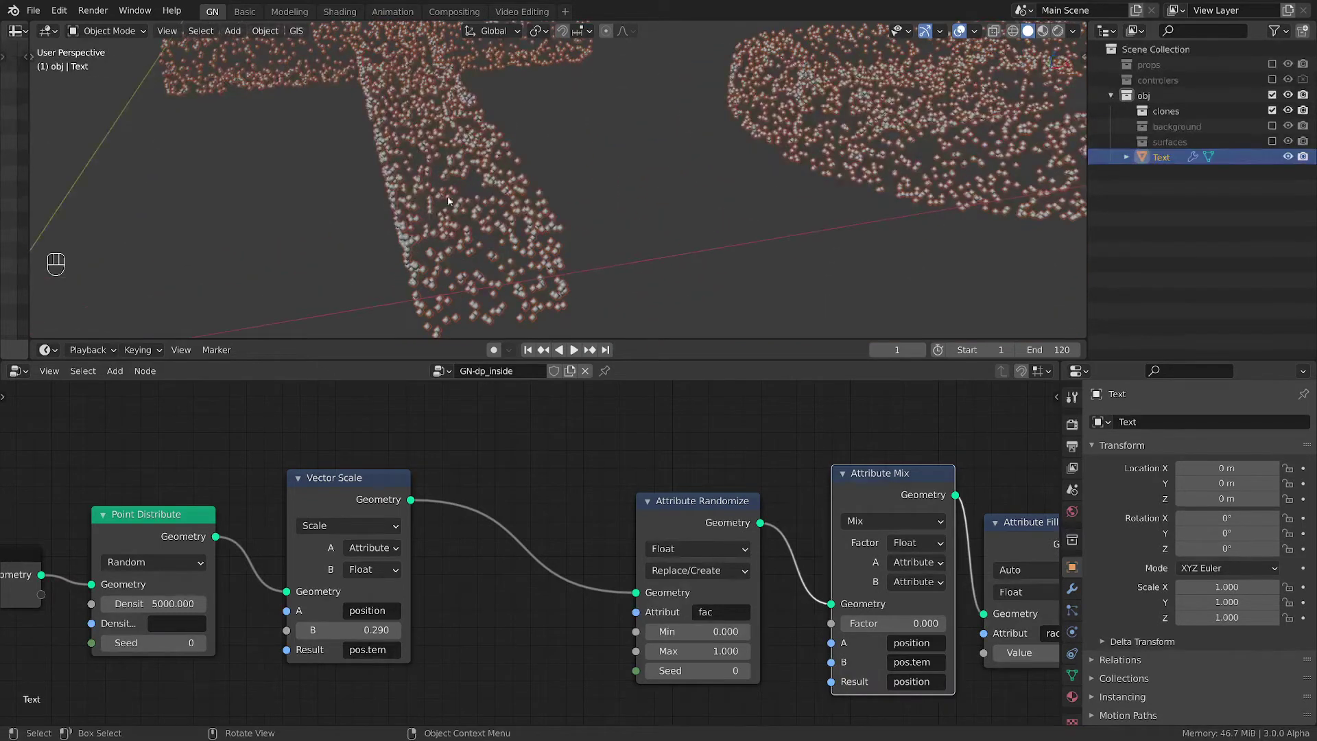
key("d")
right_click(340, 204)
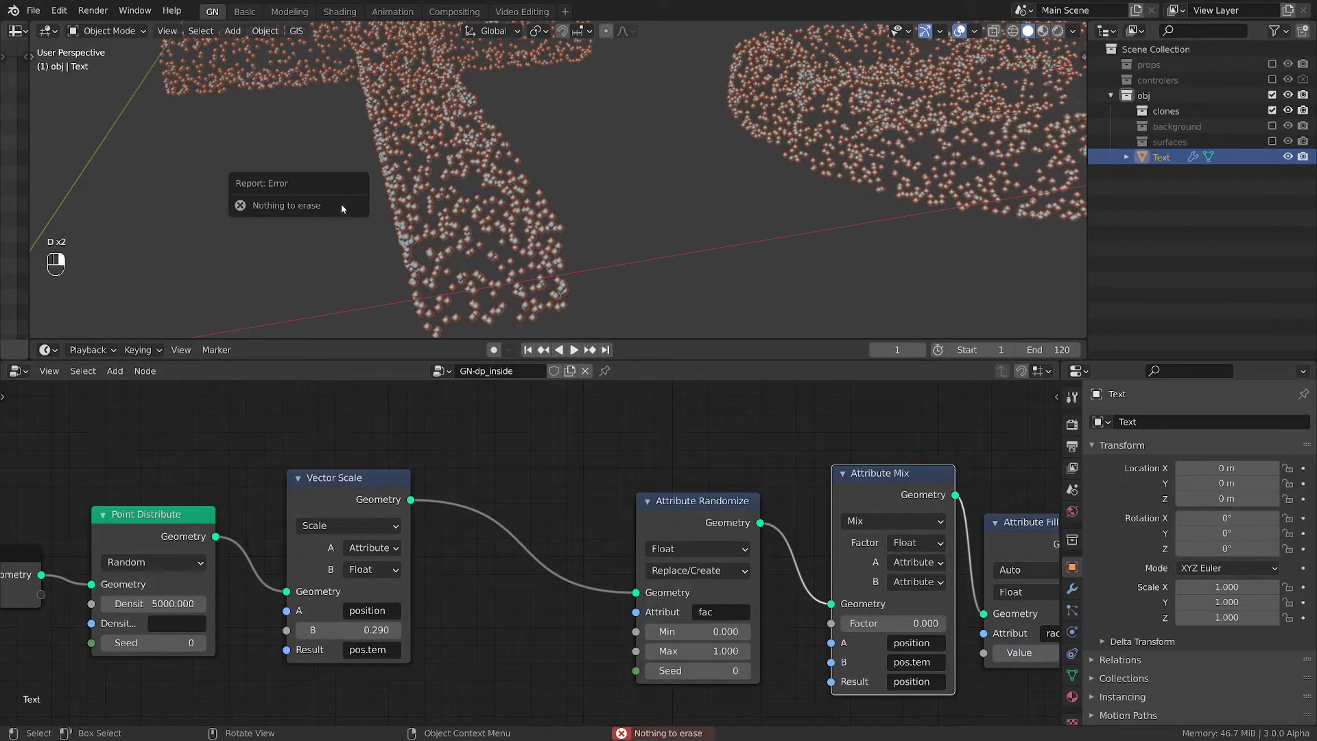
left_click_drag(313, 215, 389, 217)
left_click_drag(557, 194, 476, 197)
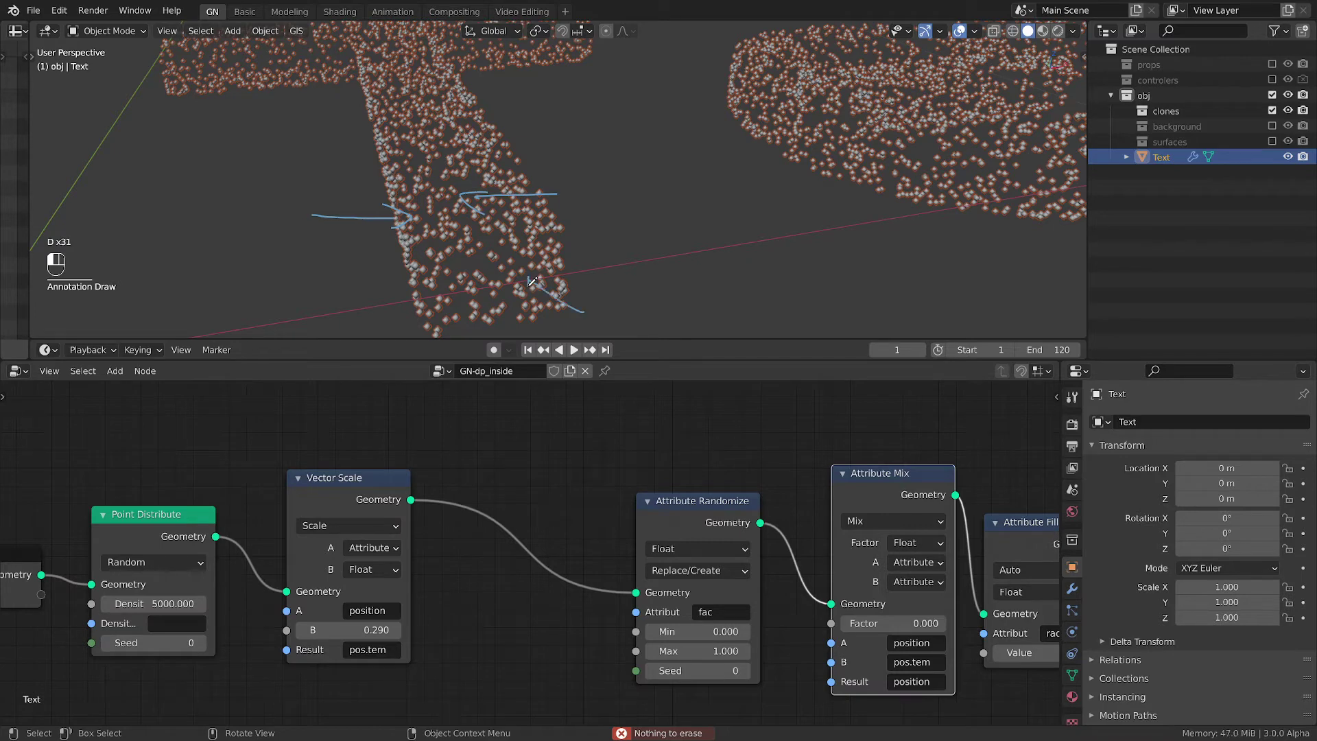
right_click_drag(412, 236, 555, 206)
mouse_move(549, 277)
middle_mouse_down()
mouse_move(500, 167)
mouse_move(549, 188)
mouse_move(583, 180)
middle_mouse_up()
left_click_drag(384, 521, 377, 523)
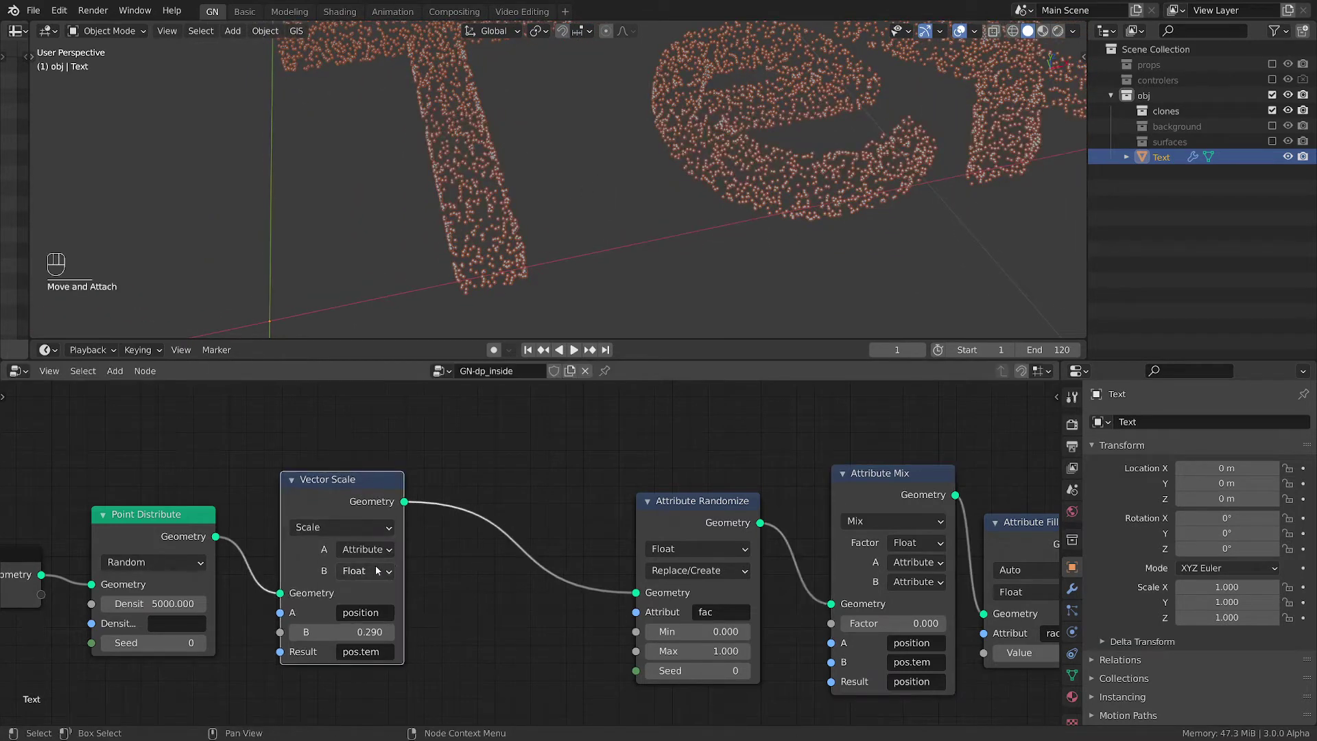
Step: Change the Vector Scale operation to Add and open a spreadsheet showing the point cloud data
left_click(336, 527)
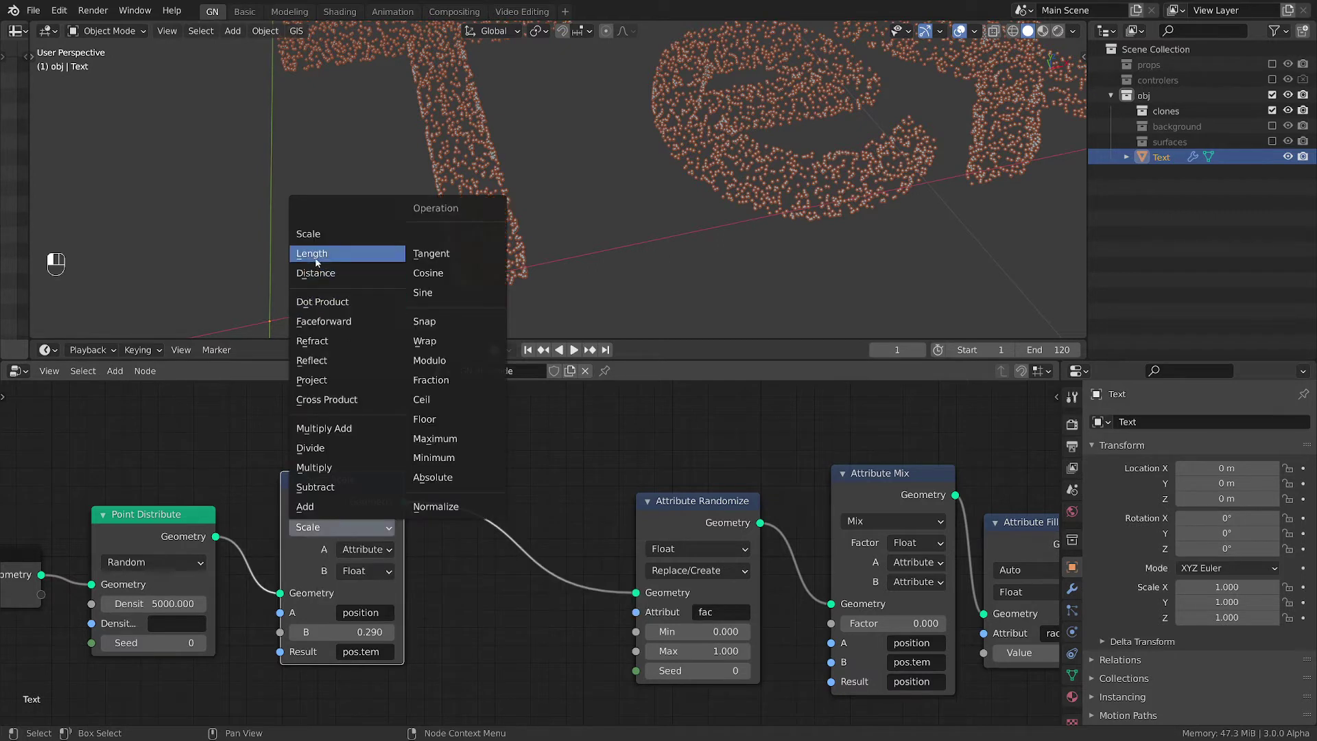
left_click(318, 506)
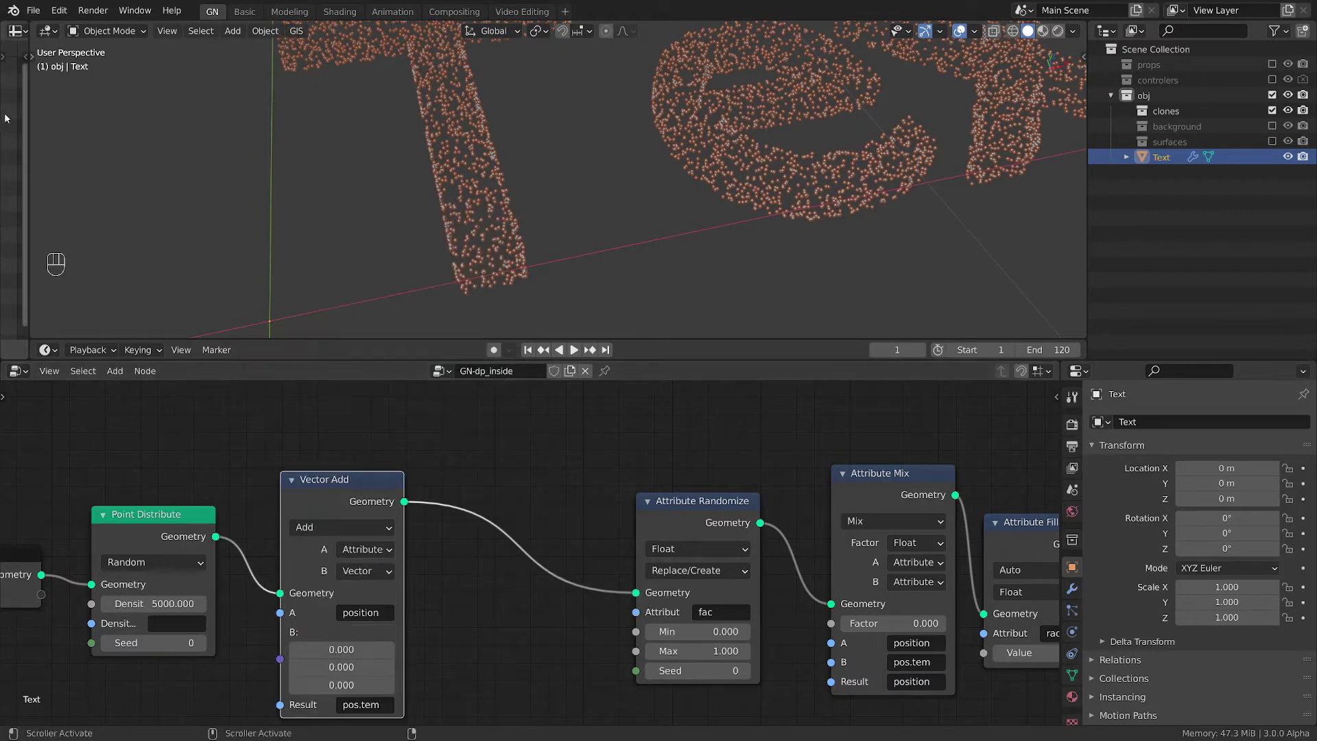
left_click_drag(29, 126, 380, 170)
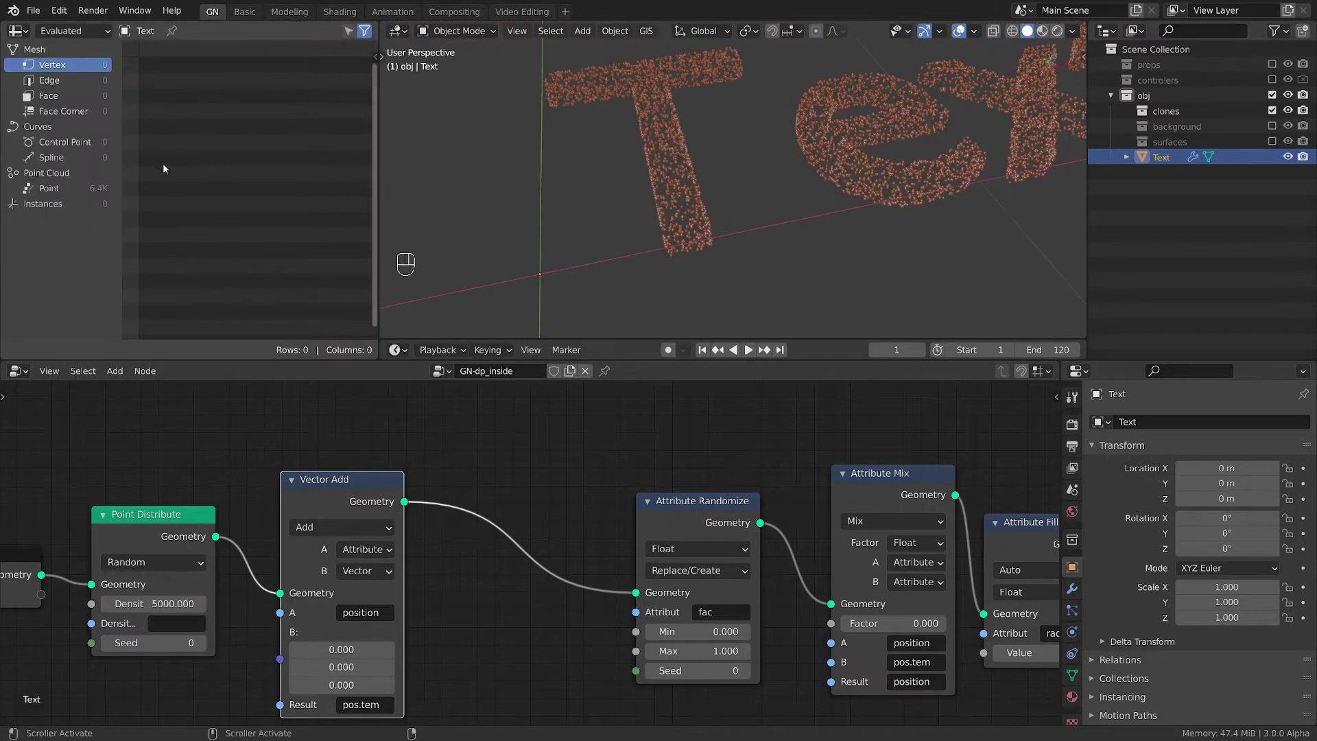
left_click(68, 187)
left_click_drag(220, 334, 302, 333)
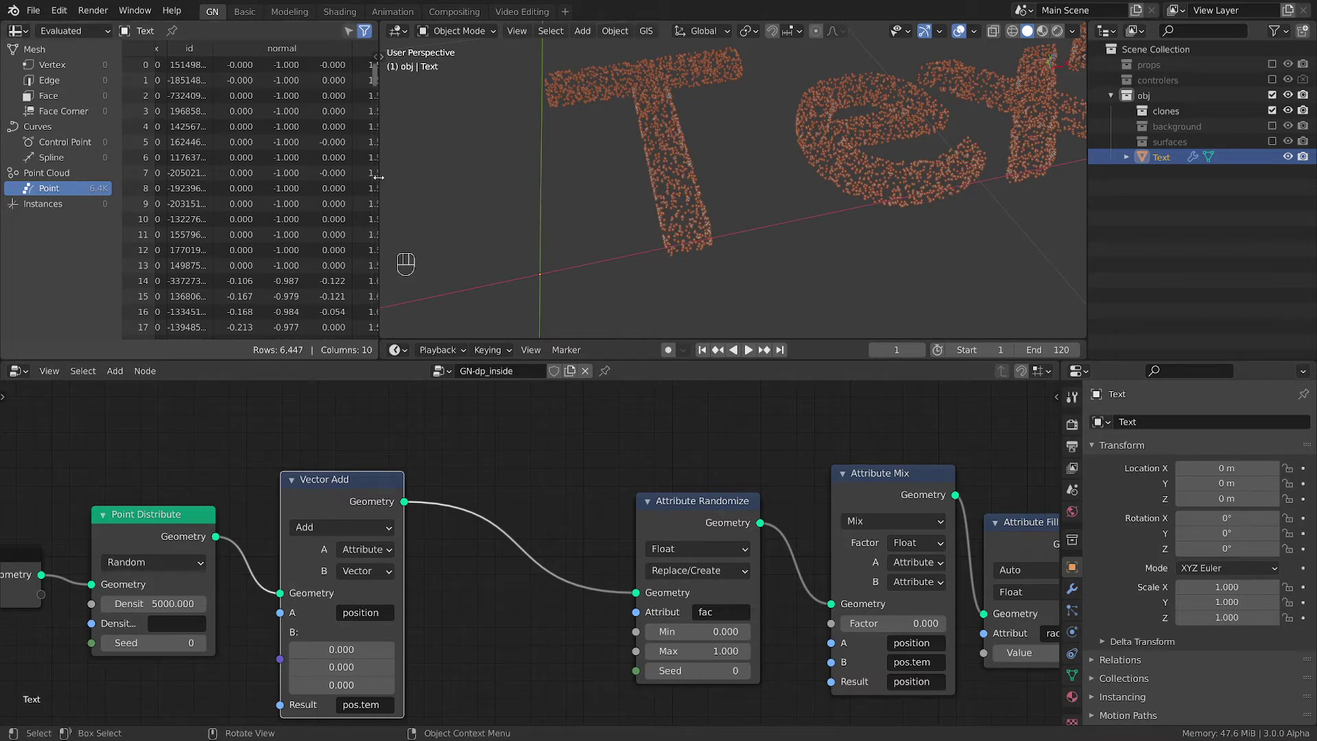
Step: Set the Vector Add B input to the normal attribute
middle_click_drag(524, 669, 566, 640)
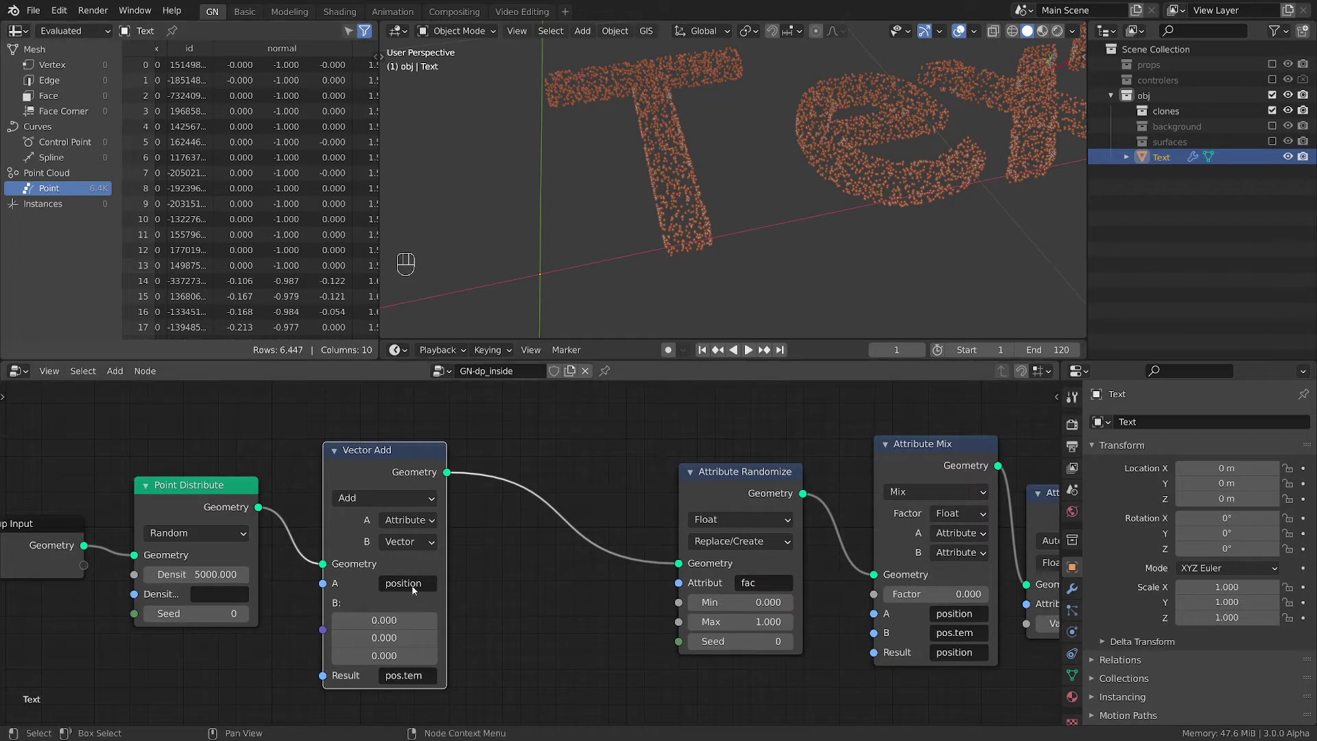
left_click(408, 541)
left_click(398, 566)
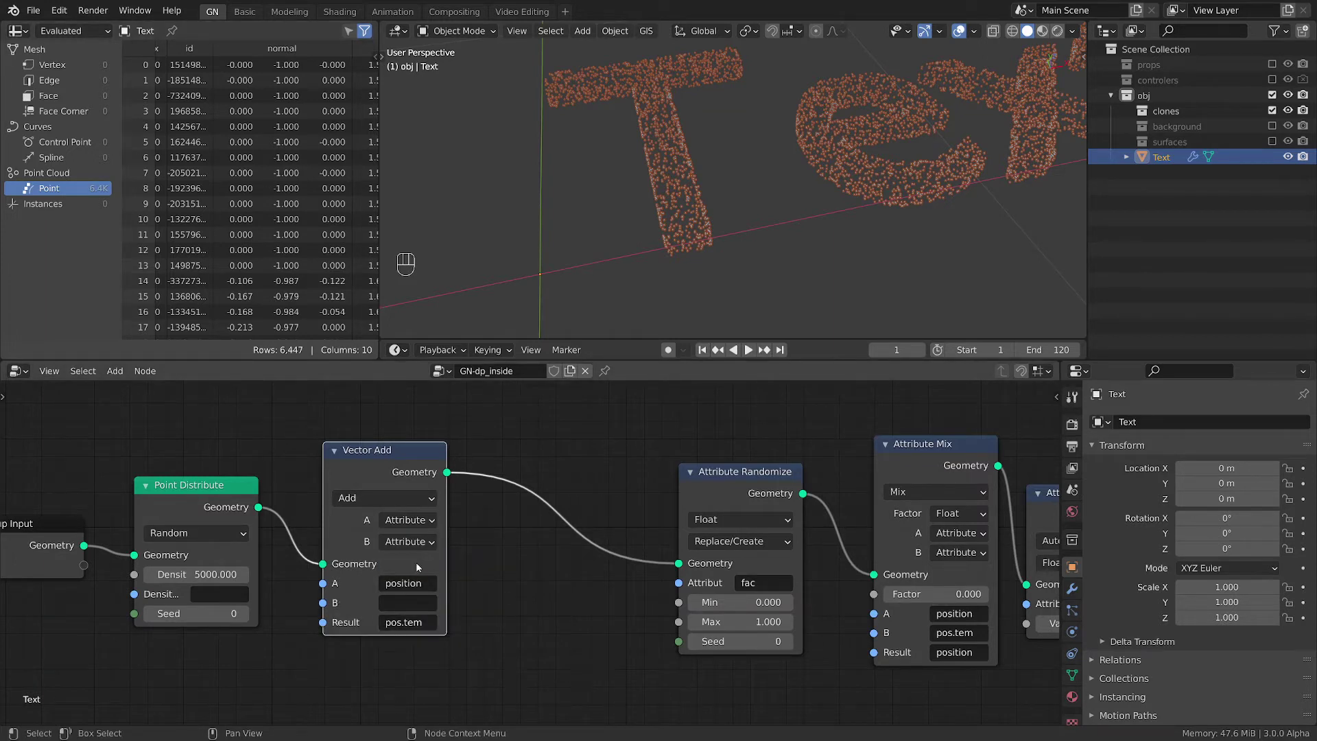
left_click(407, 603)
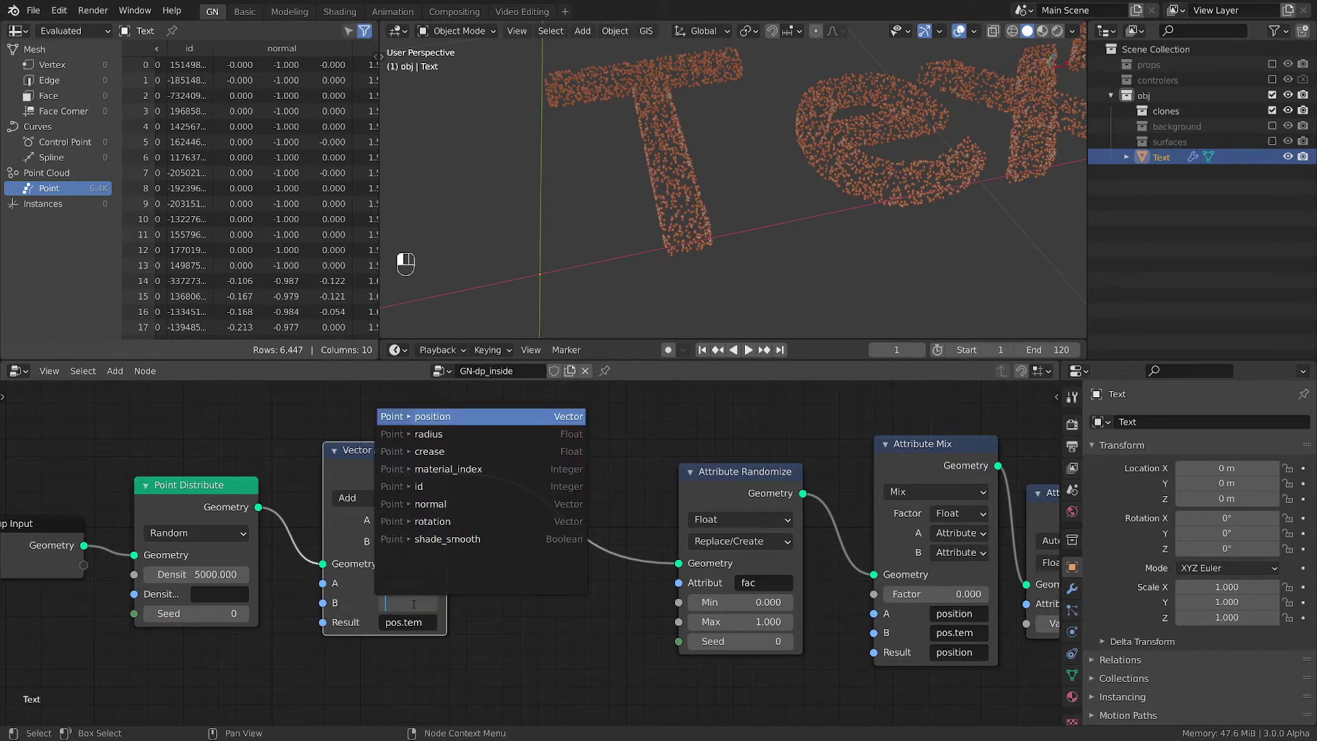
type("normal")
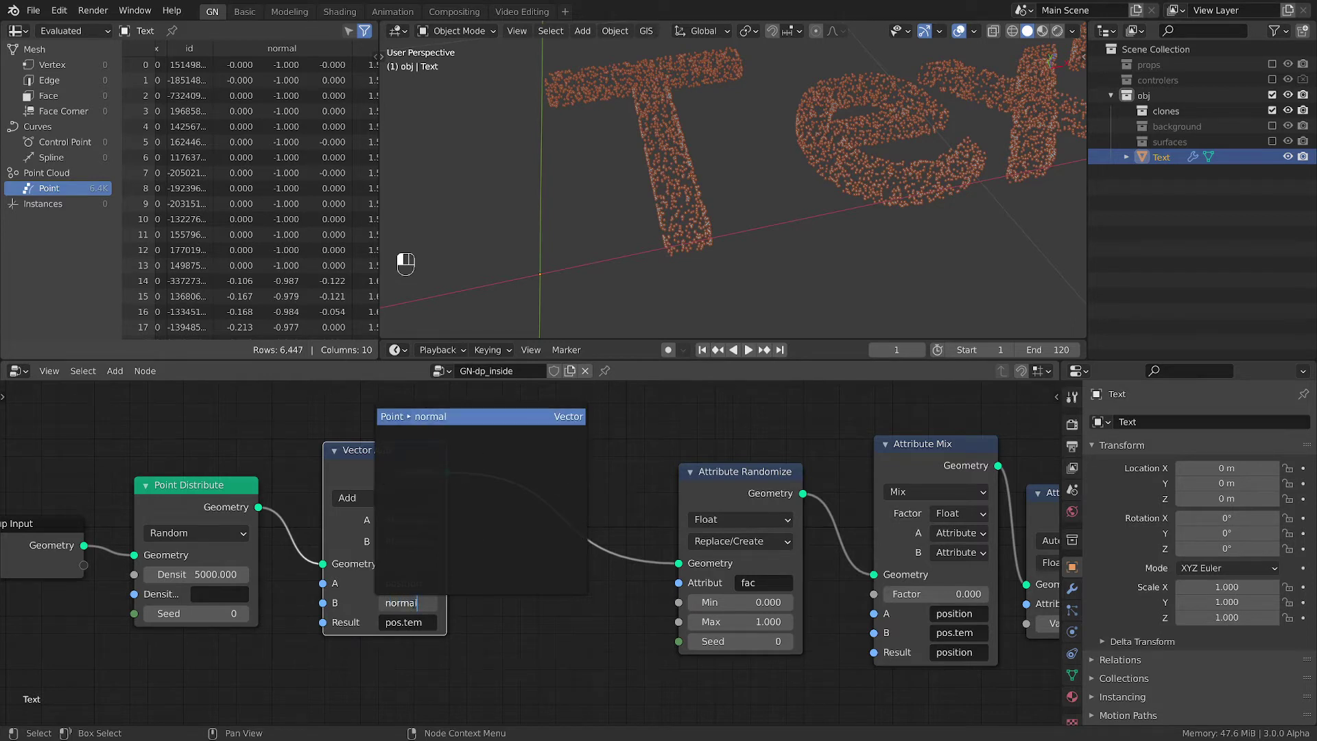
key("Return")
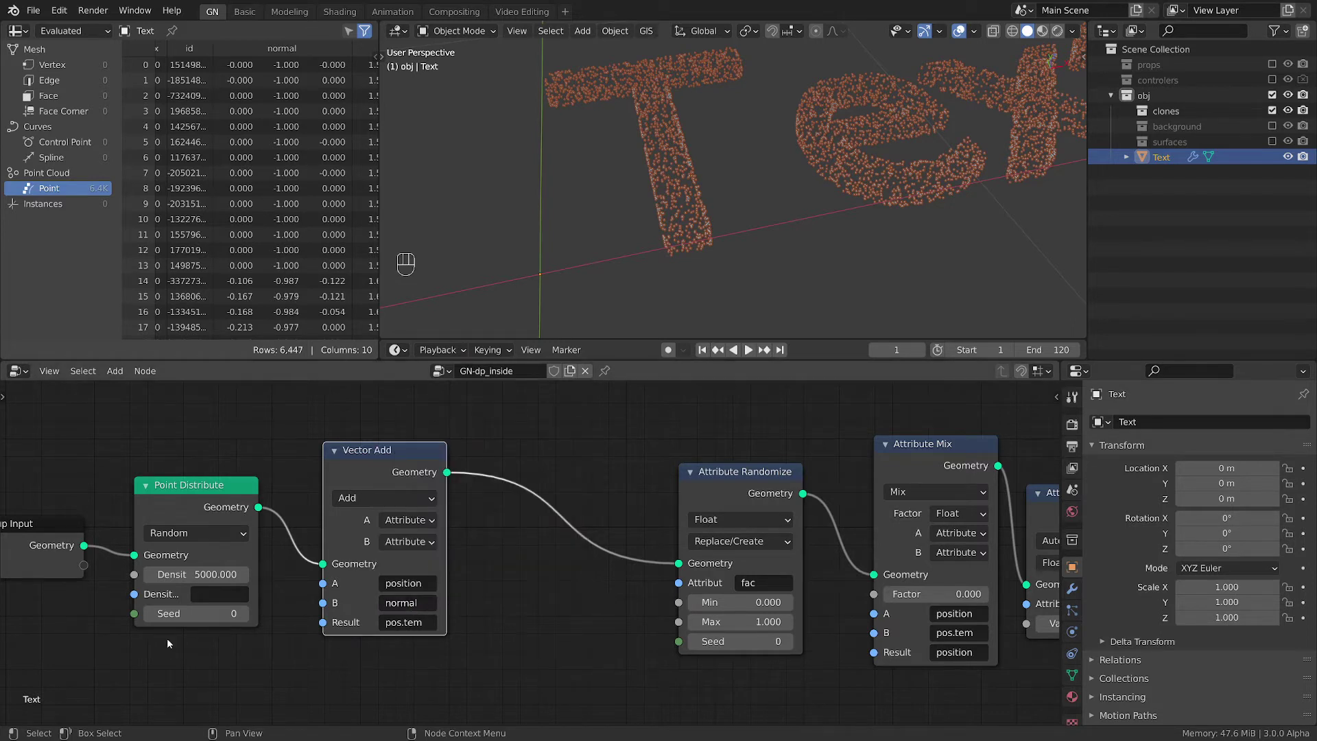
Step: Rename the Vector Add result attribute to pos.normal
left_click(411, 622)
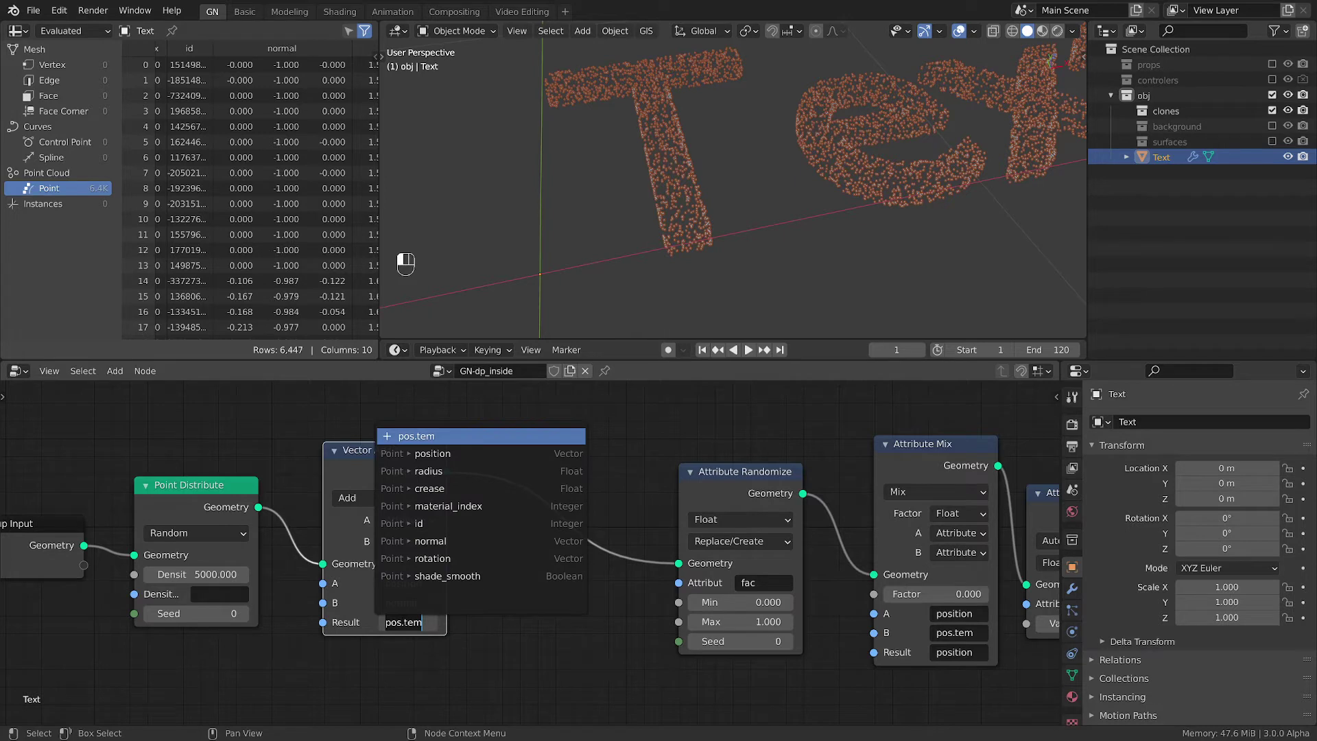
key("ctrl+shift+Left")
type("normal")
key("Return")
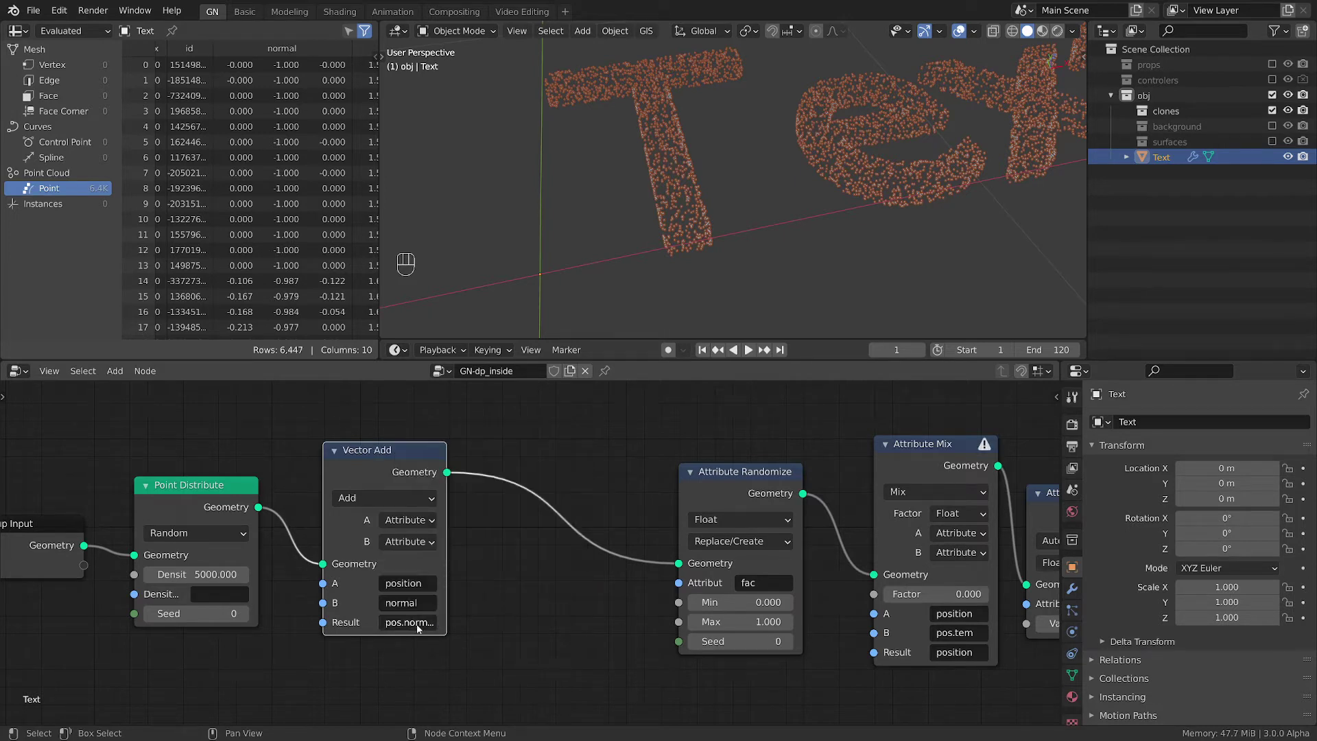
Step: Widen the spreadsheet to show the pos.normal columns and tidy the Vector Add node position
left_click_drag(444, 486, 452, 487)
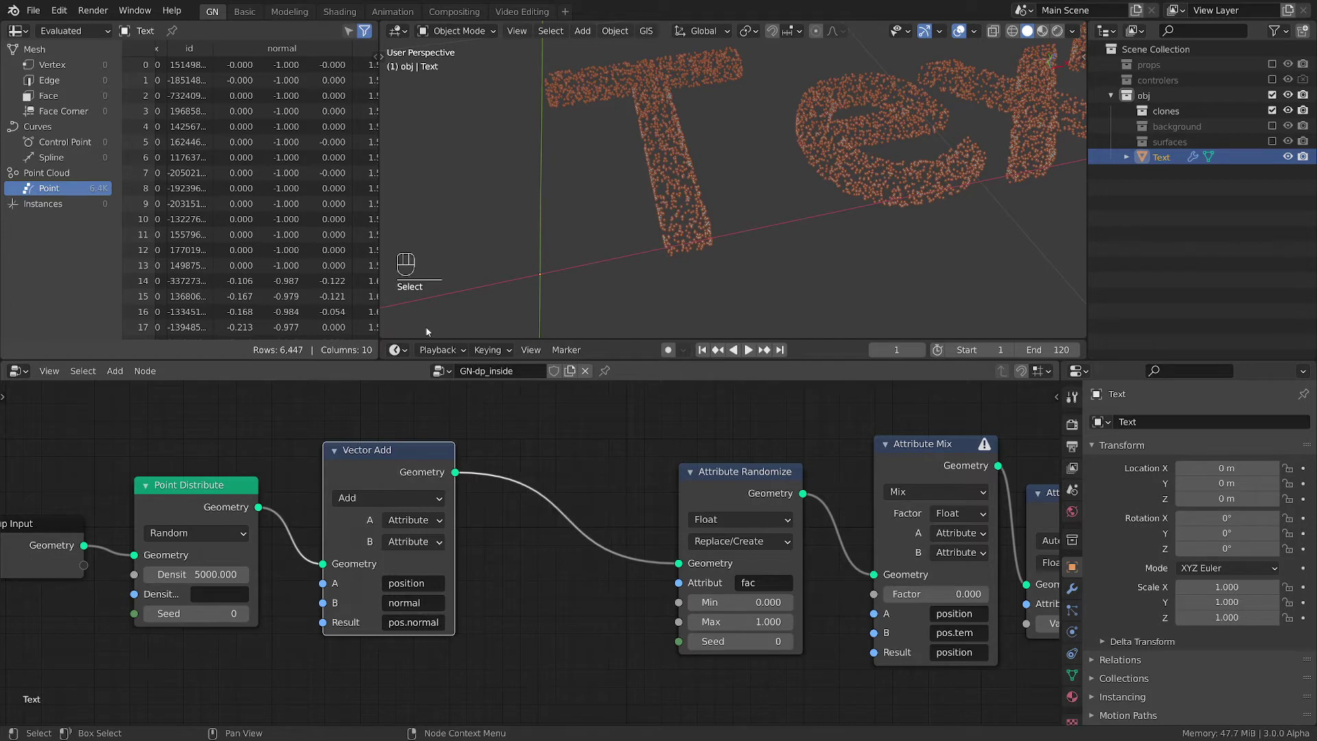
left_click_drag(379, 144, 538, 144)
left_click_drag(413, 334, 553, 329)
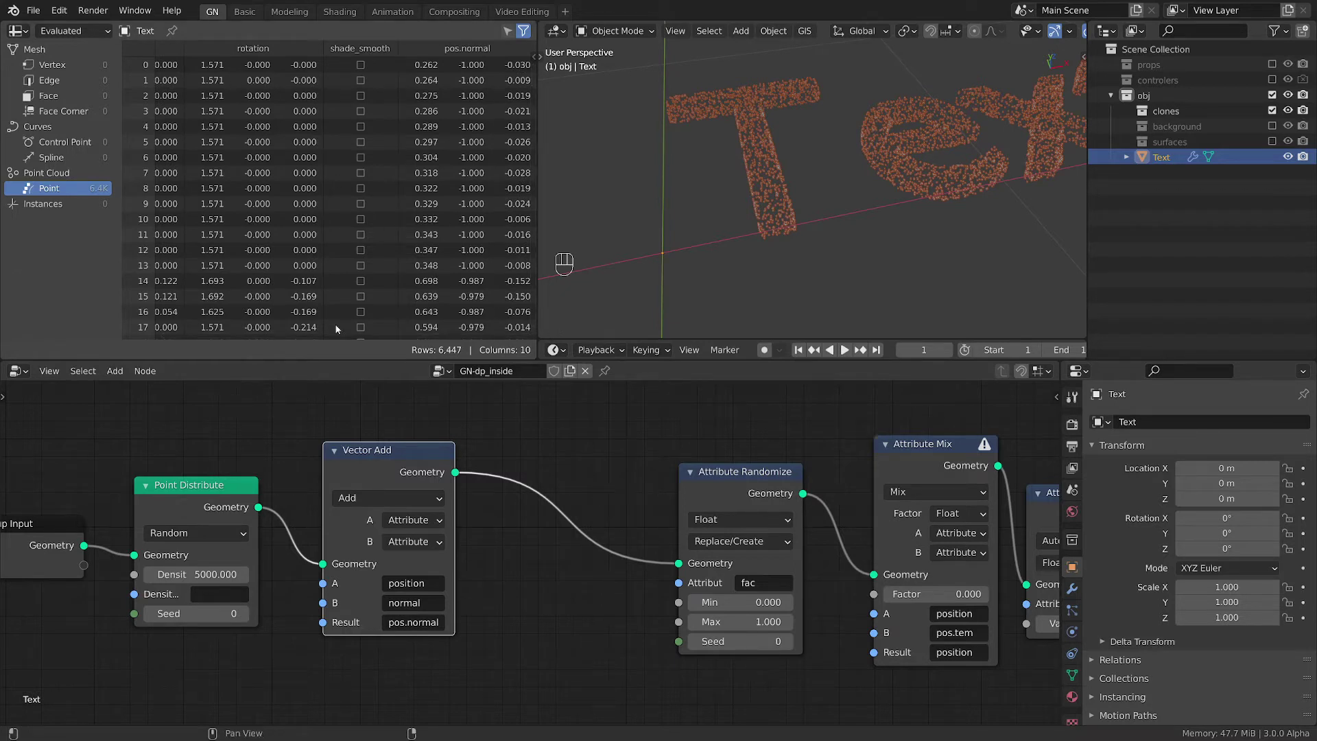
left_click_drag(445, 466, 411, 465)
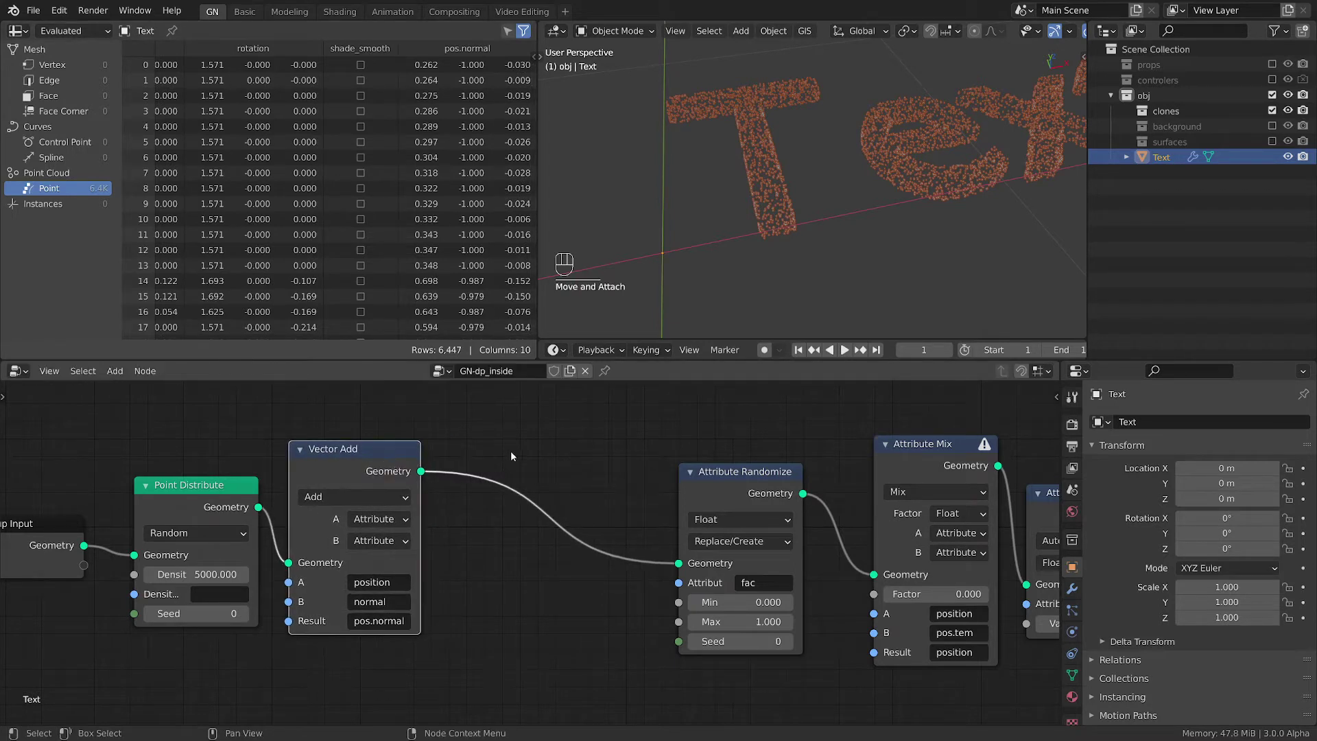
mouse_move(533, 196)
left_click_drag(536, 191, 459, 192)
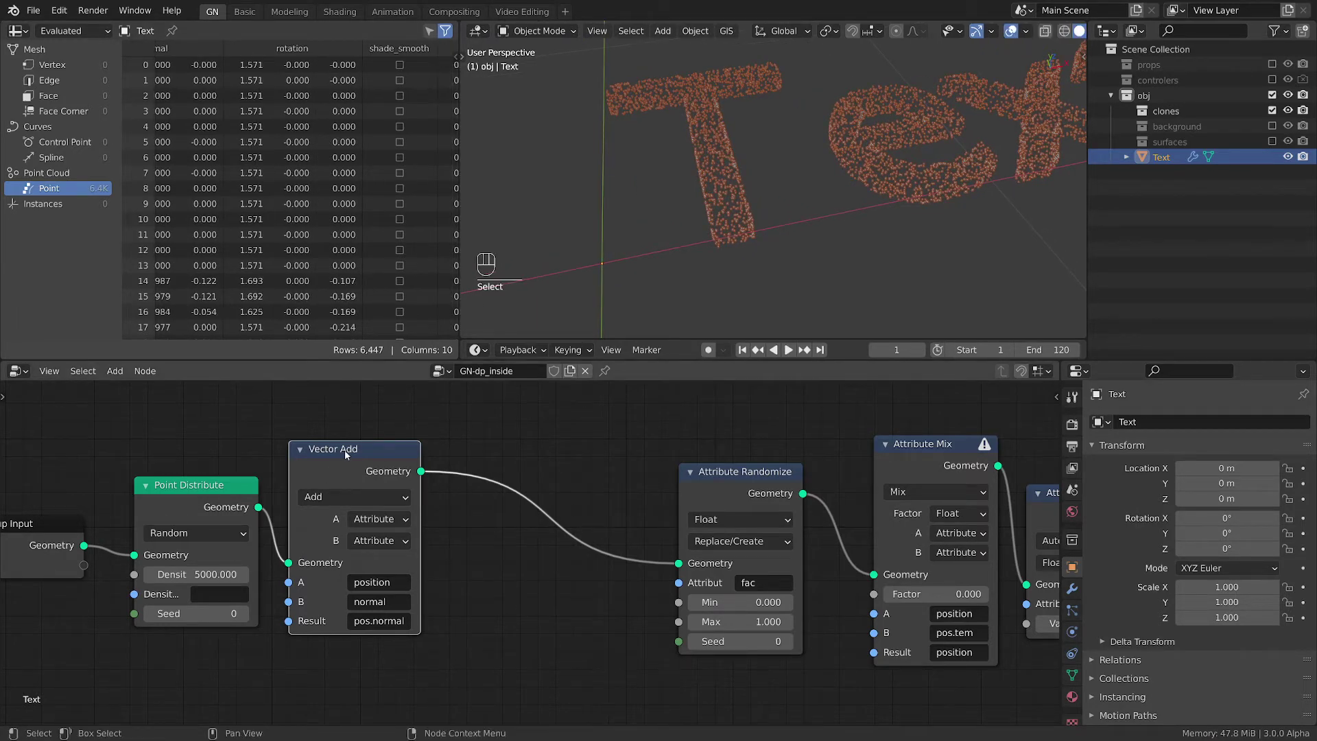
Step: Duplicate Vector Add into the chain as a Multiply node with A pos.normal and B a Vector
key("shift+d")
left_click(576, 517)
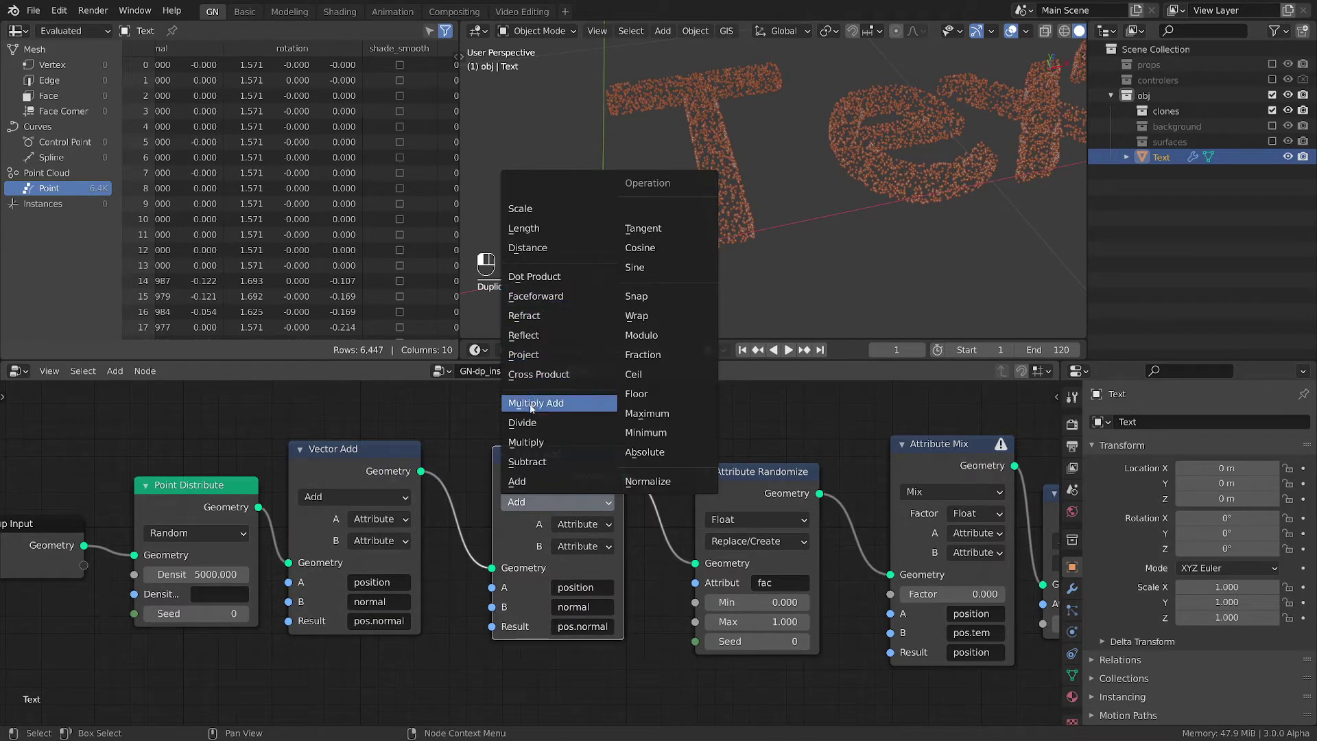
left_click(529, 443)
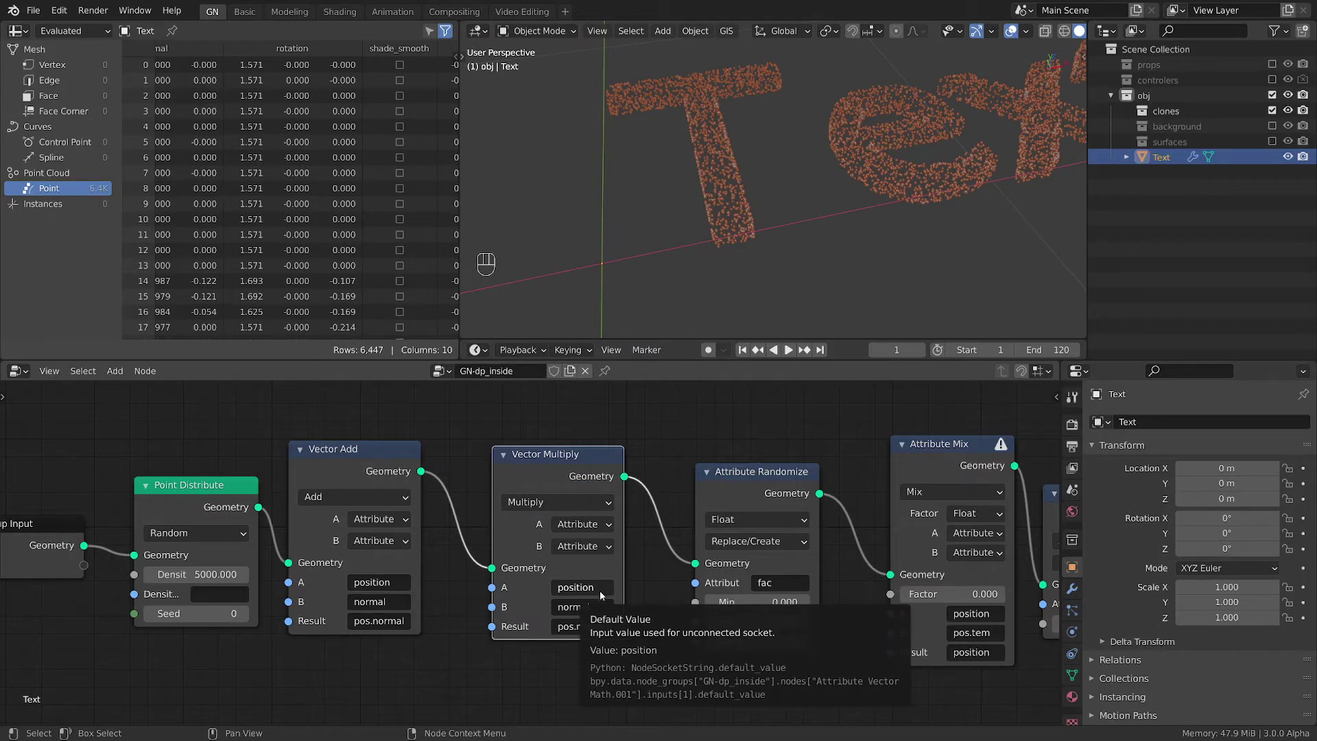
left_click(591, 588)
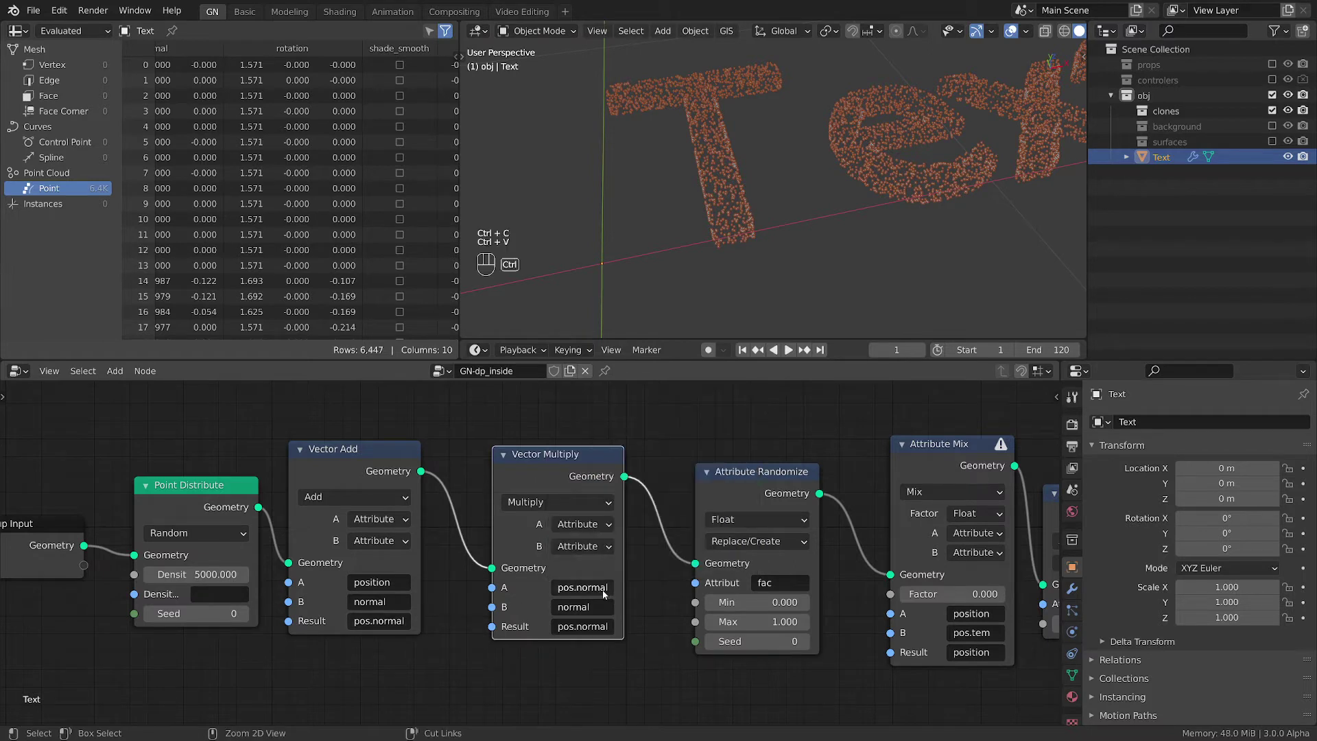
left_click(583, 546)
left_click(580, 584)
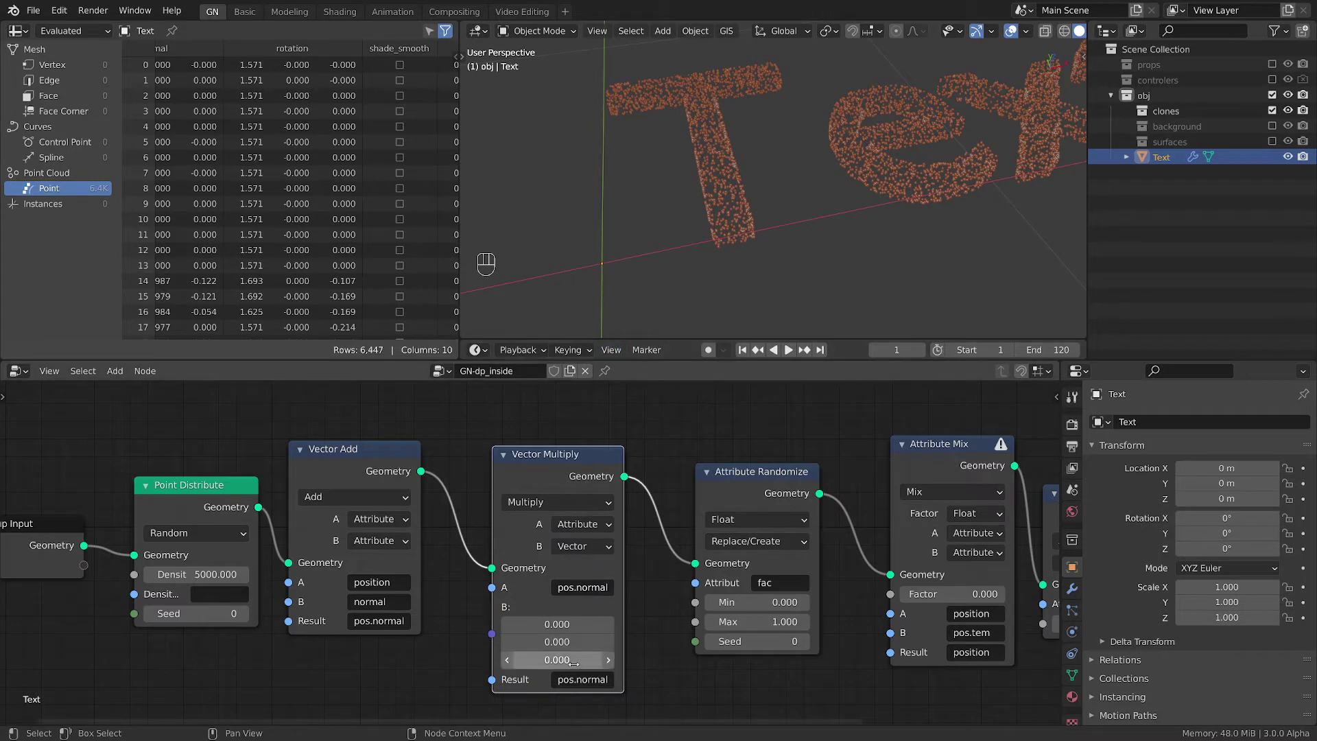
Step: Set the Multiply result to position and collapse the spreadsheet to widen the 3D view
key("ctrl+c")
key("ctrl+v")
middle_click_drag(627, 296, 663, 241)
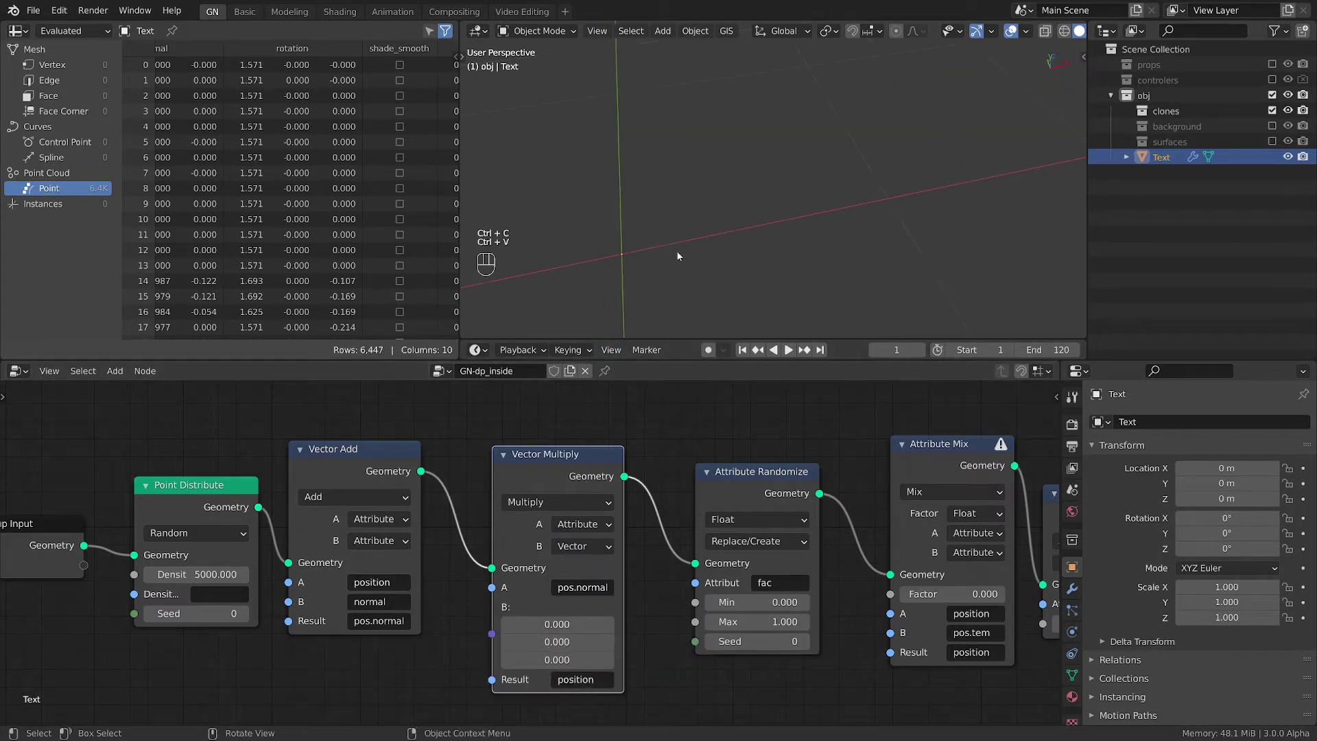
mouse_move(460, 150)
left_mouse_down()
mouse_move(15, 134)
mouse_move(29, 134)
left_mouse_up()
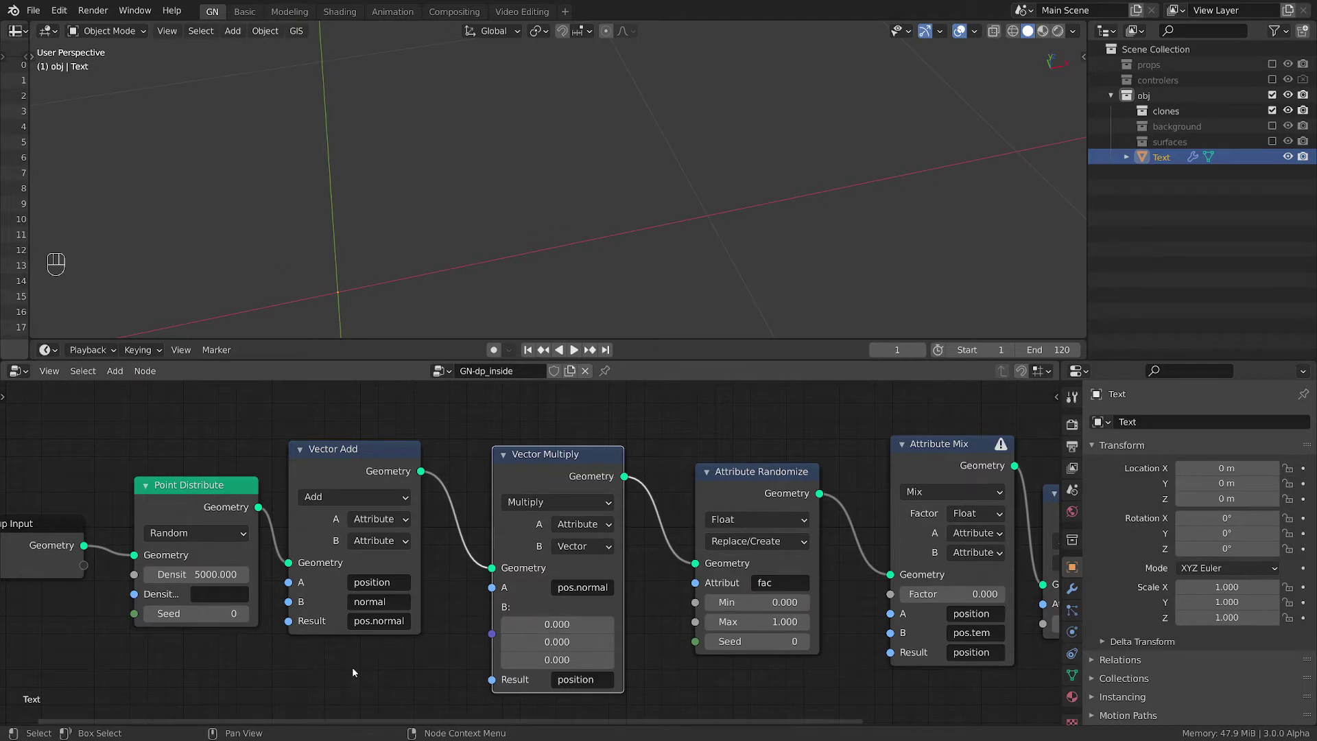
Step: Add a Value node below the chain and connect it to the Vector Multiply B input
key("ctrl+a")
type("value")
key("Return")
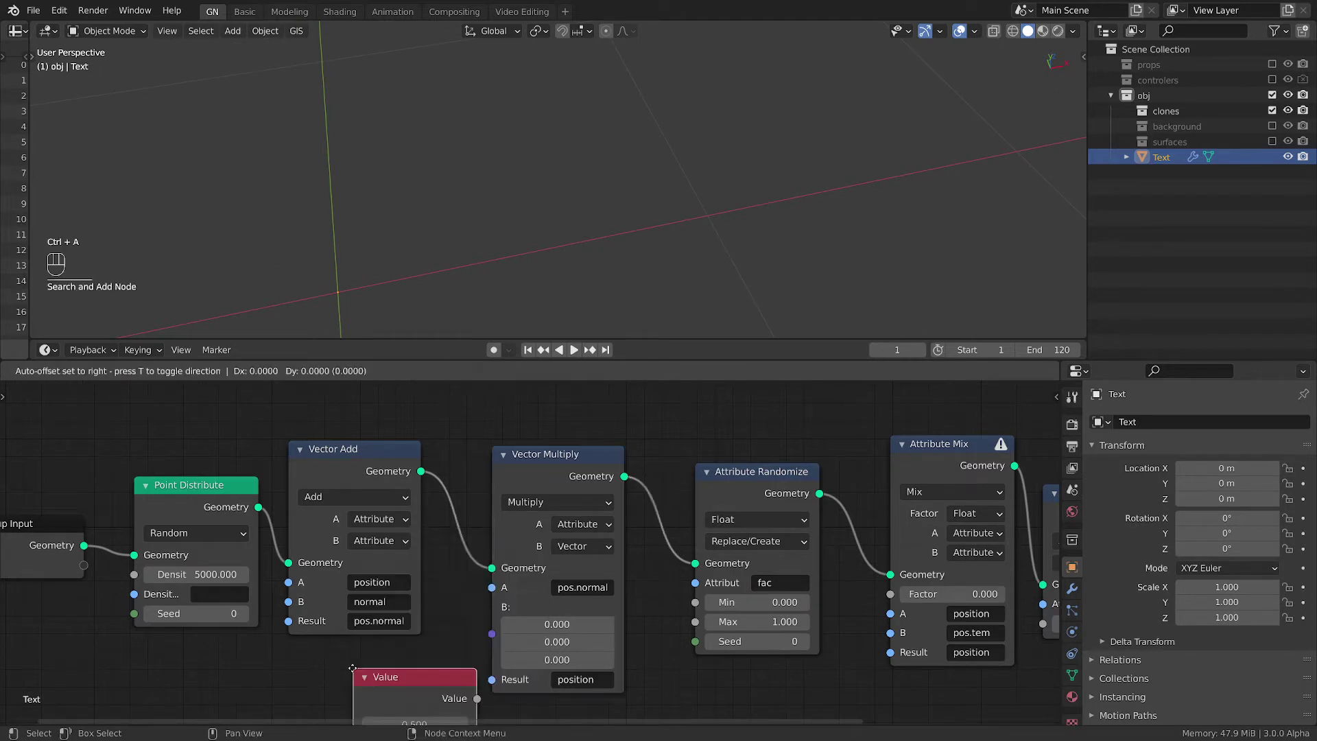
left_click(284, 646)
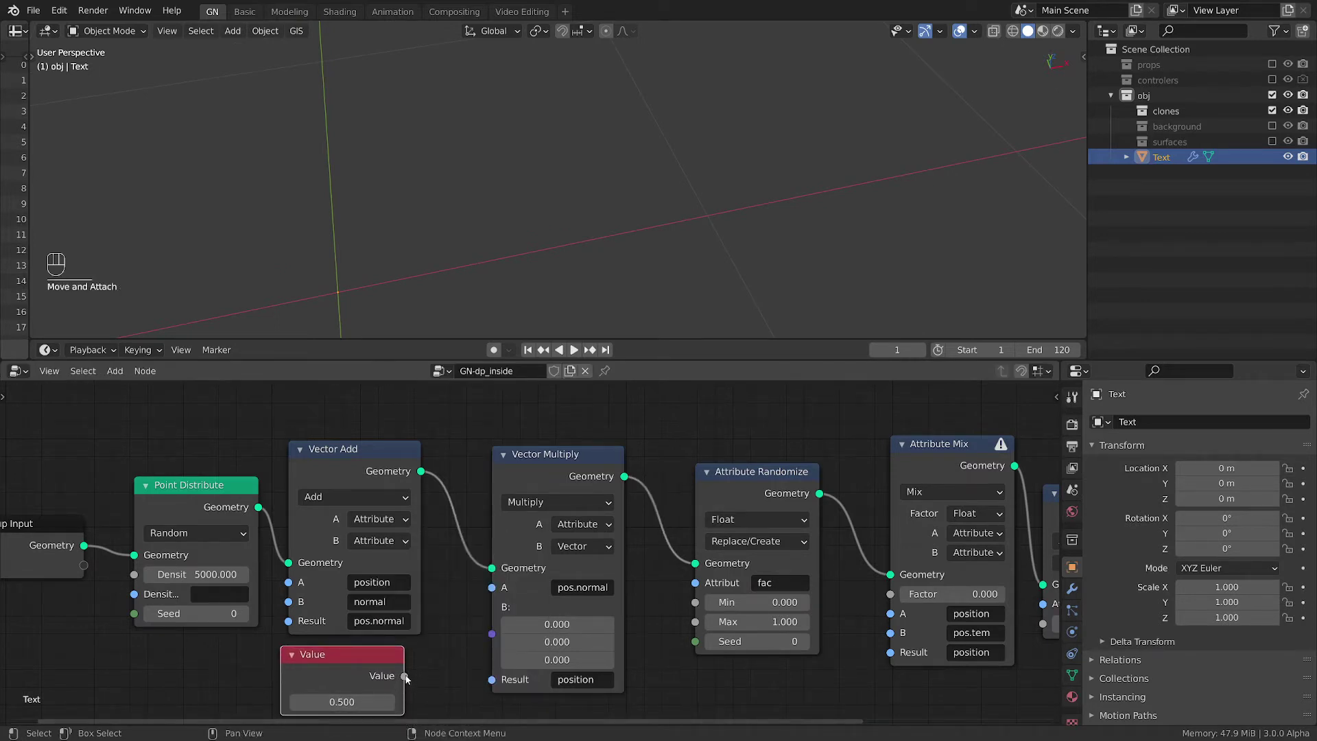
left_click_drag(404, 676, 492, 607)
middle_click_drag(562, 213, 524, 178)
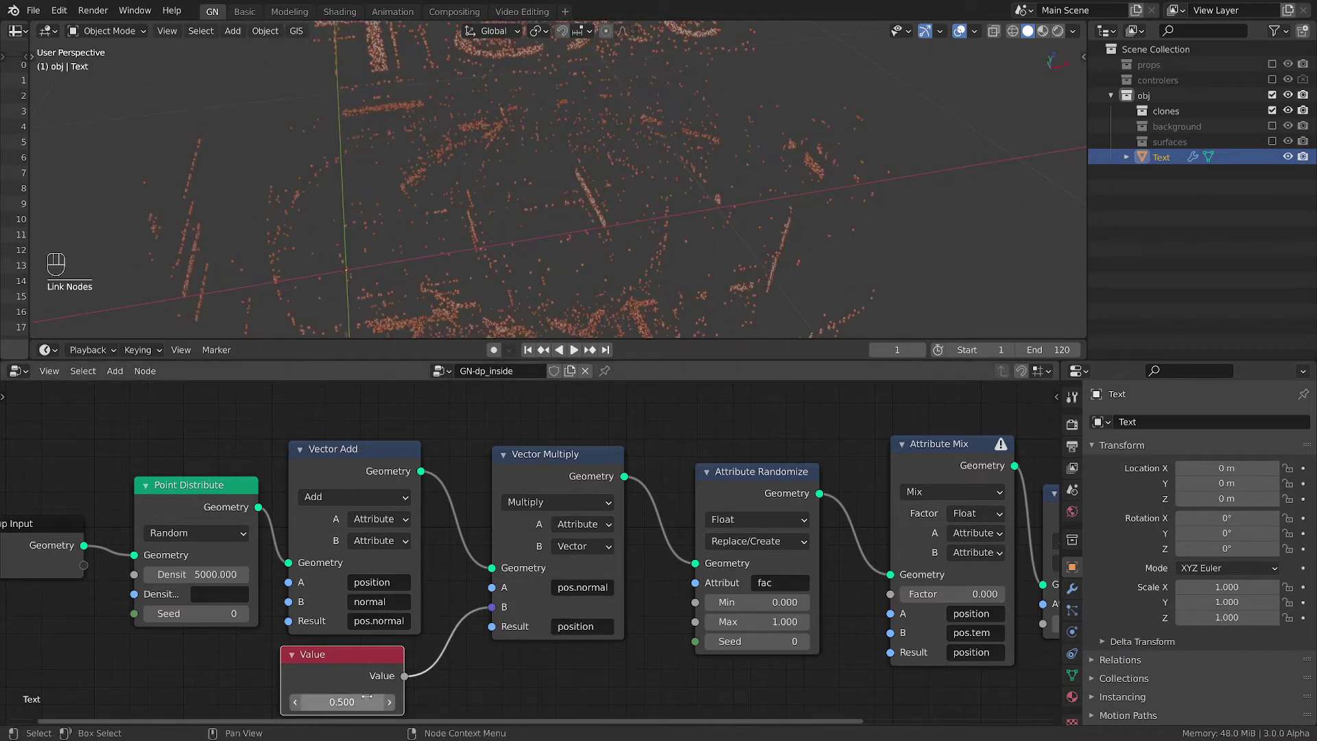
Step: Try small Value settings, first 0.1, then 0.070, while watching the points
left_click(342, 701)
type("0.1")
key("Return")
left_click_drag(342, 701, 373, 701, "shift")
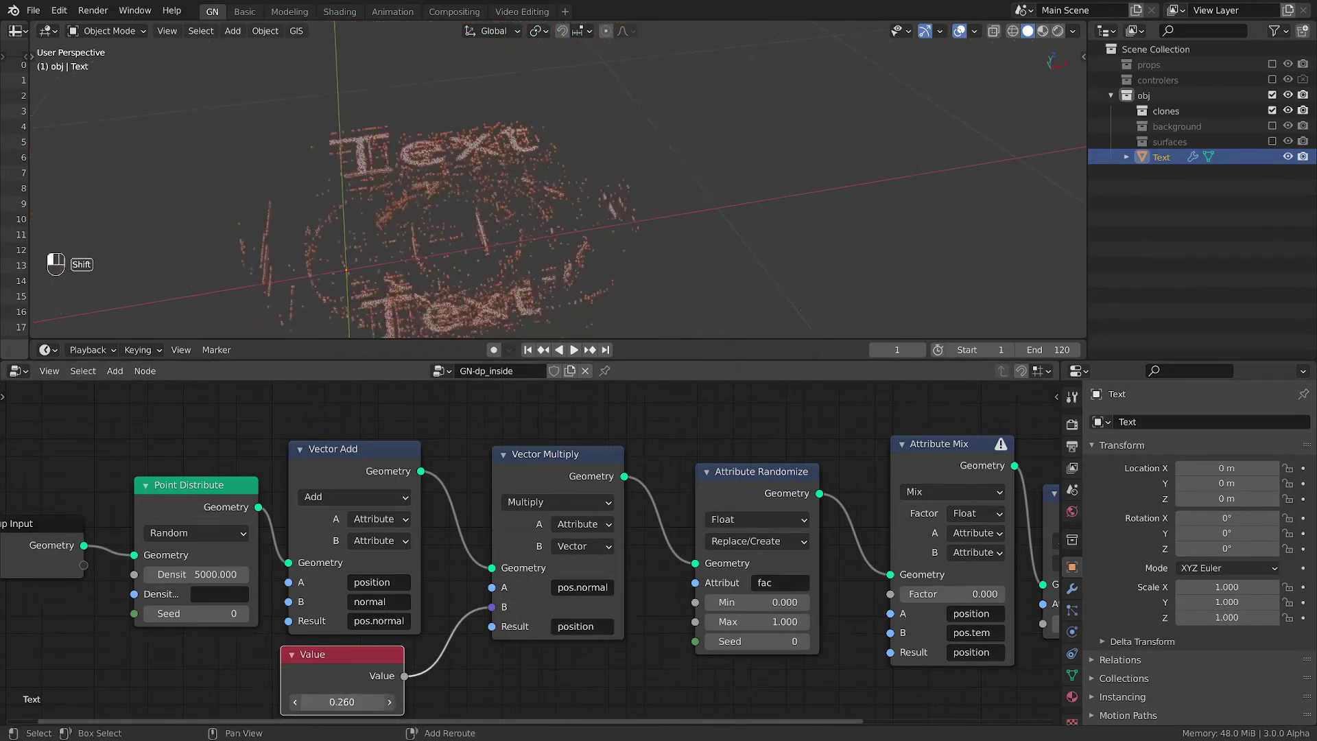
left_click_drag(342, 702, 316, 701, "shift")
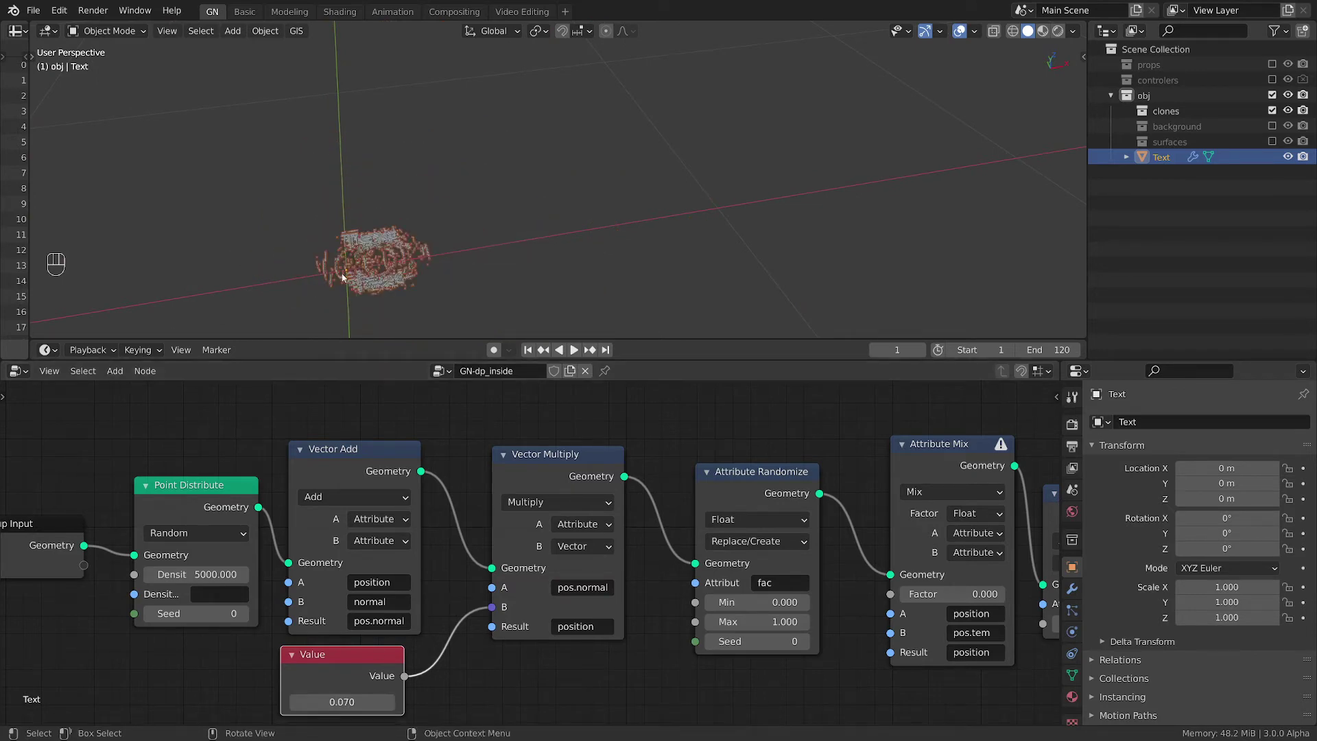
scroll(342, 276, "up", 2)
scroll(439, 254, "up", 1)
scroll(521, 236, "up", 1)
scroll(587, 225, "up", 2)
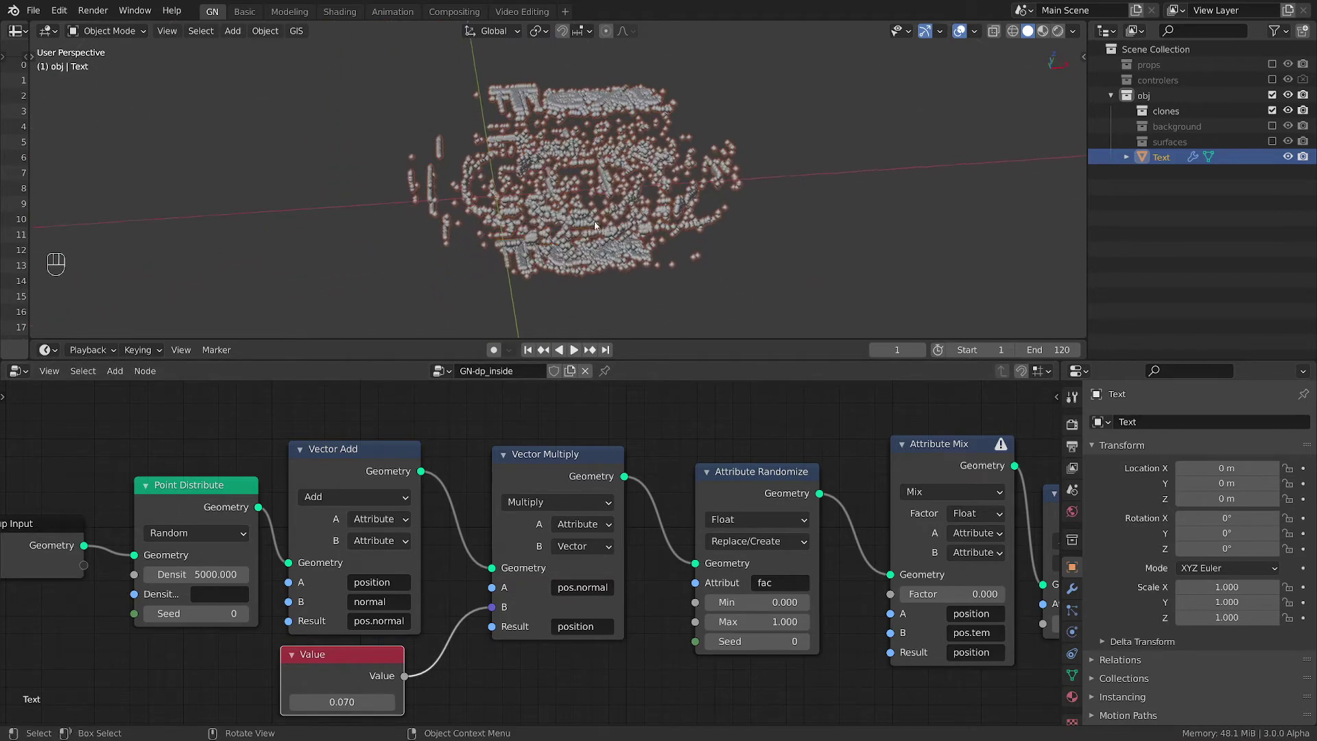
left_click_drag(341, 701, 343, 702, "shift")
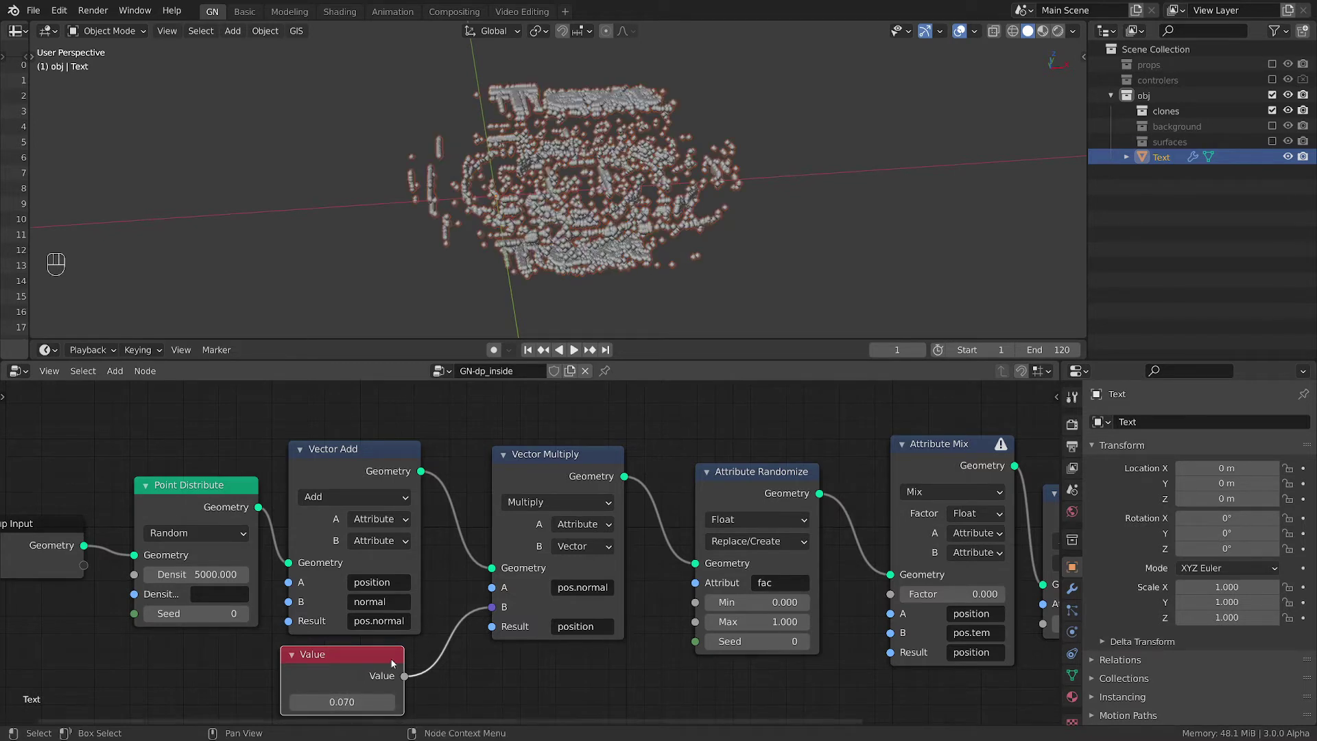
Step: Set the Value to 1.000 and rearrange the Value and Vector Multiply nodes
left_click(356, 701)
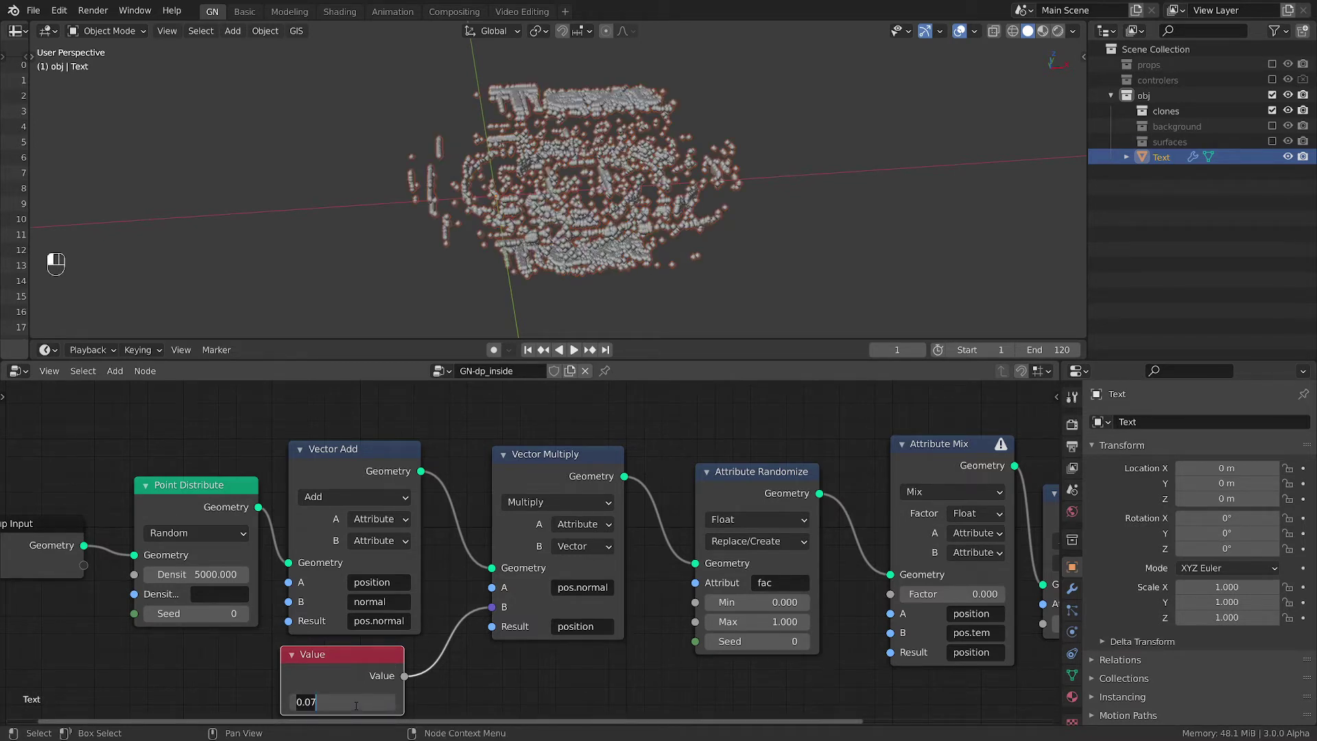
type("1")
key("Return")
middle_click_drag(635, 180, 679, 172)
middle_click_drag(574, 627, 567, 617)
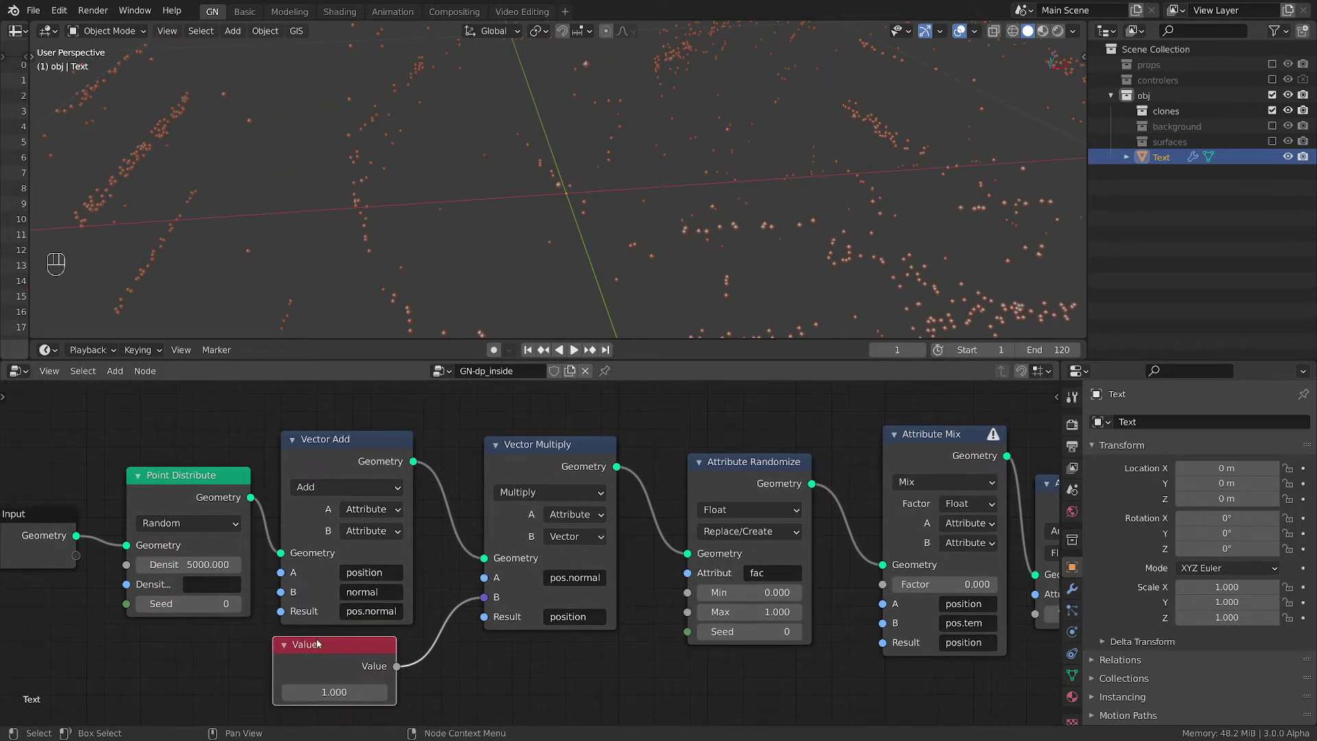
left_click_drag(319, 644, 313, 652)
mouse_move(548, 452)
left_mouse_down()
mouse_move(518, 434)
mouse_move(511, 443)
left_mouse_up()
scroll(558, 625, "up", 1)
left_click(539, 604)
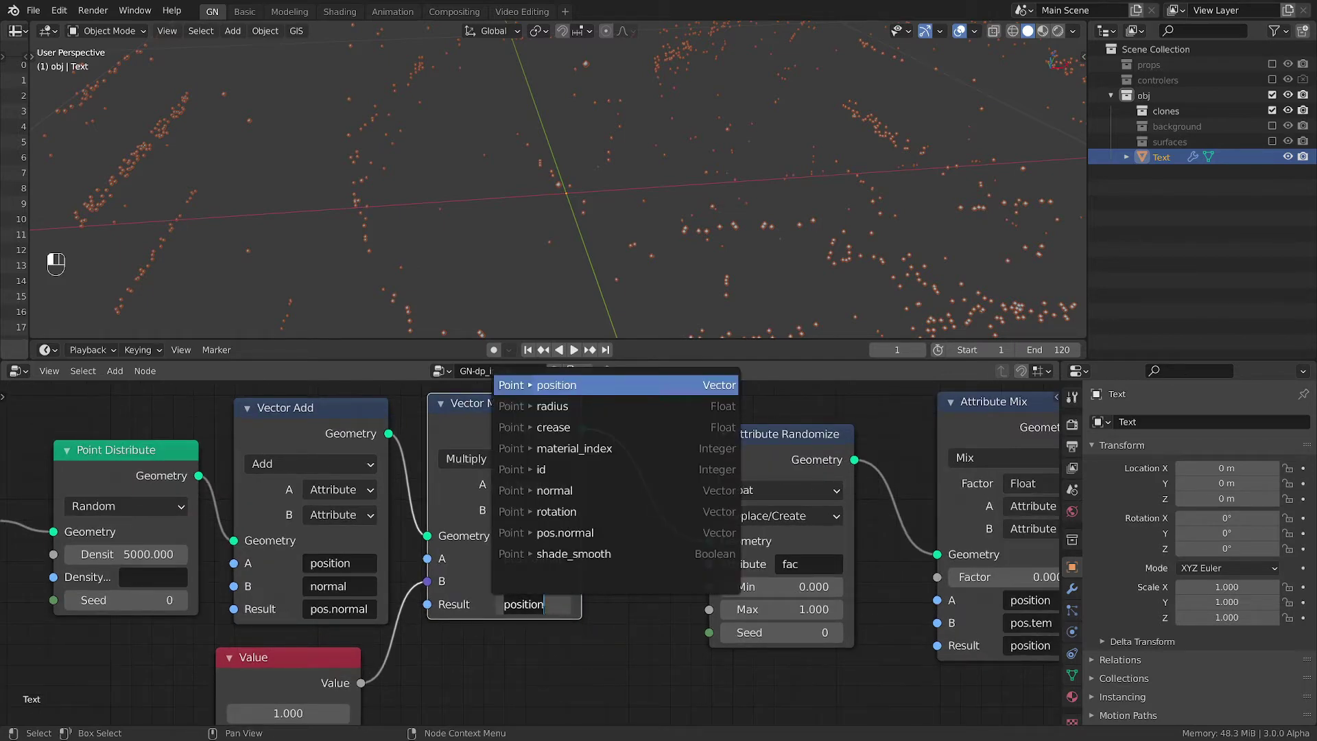
Step: Rename the Multiply result to pos.vanish and move Attribute Randomize and Attribute Mix closer together
type("po")
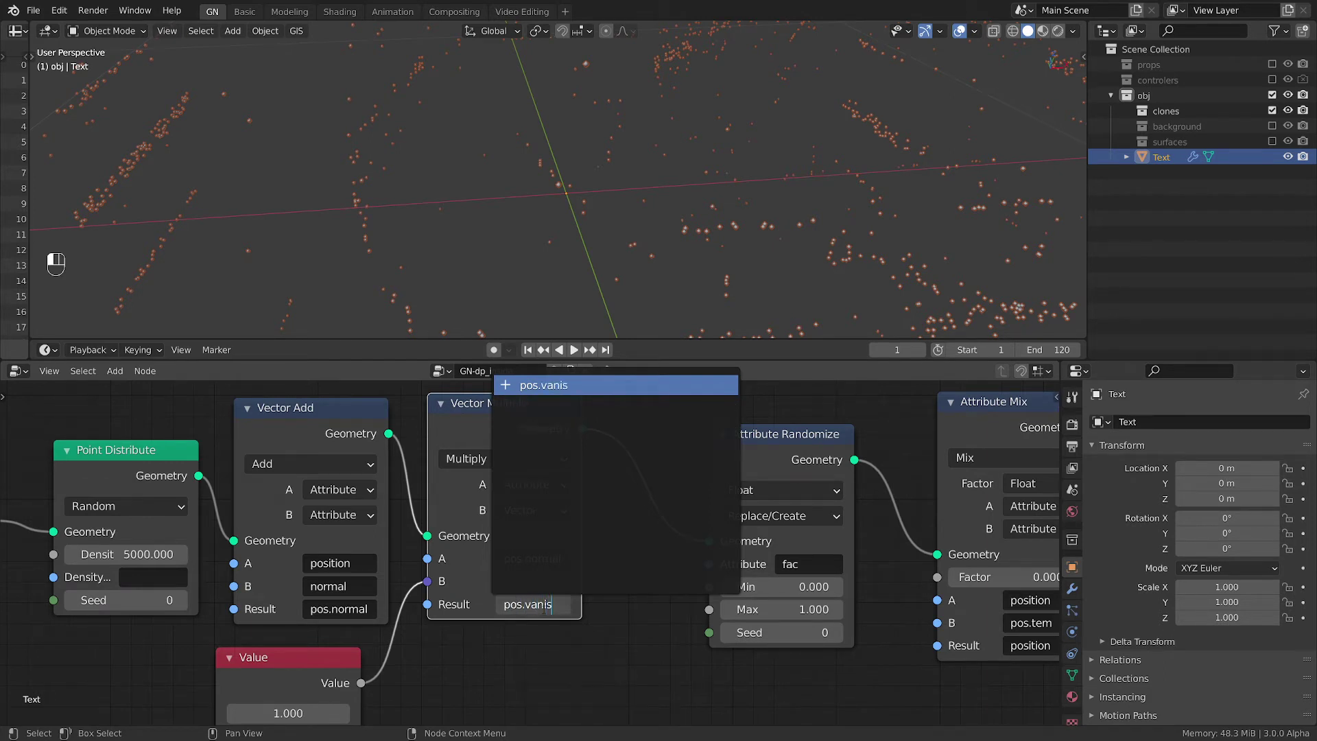
key("Return")
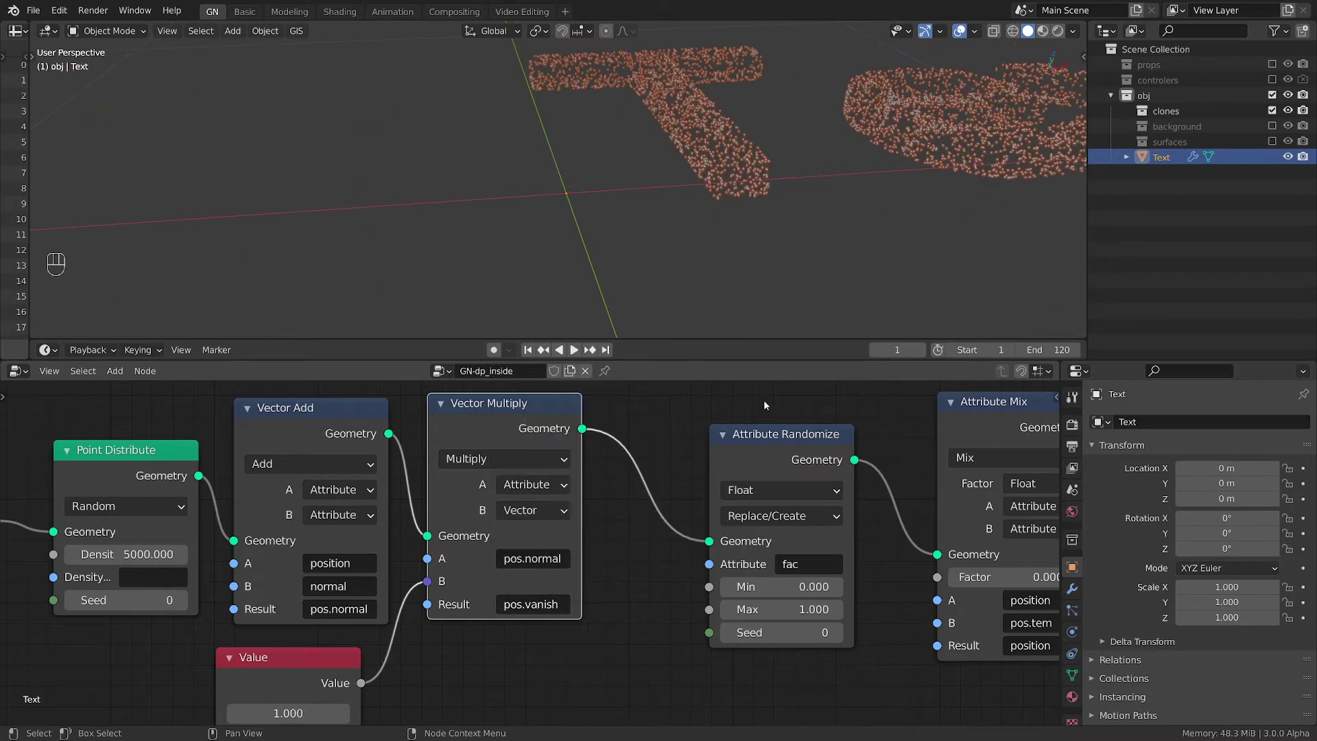
middle_click_drag(846, 277, 639, 216)
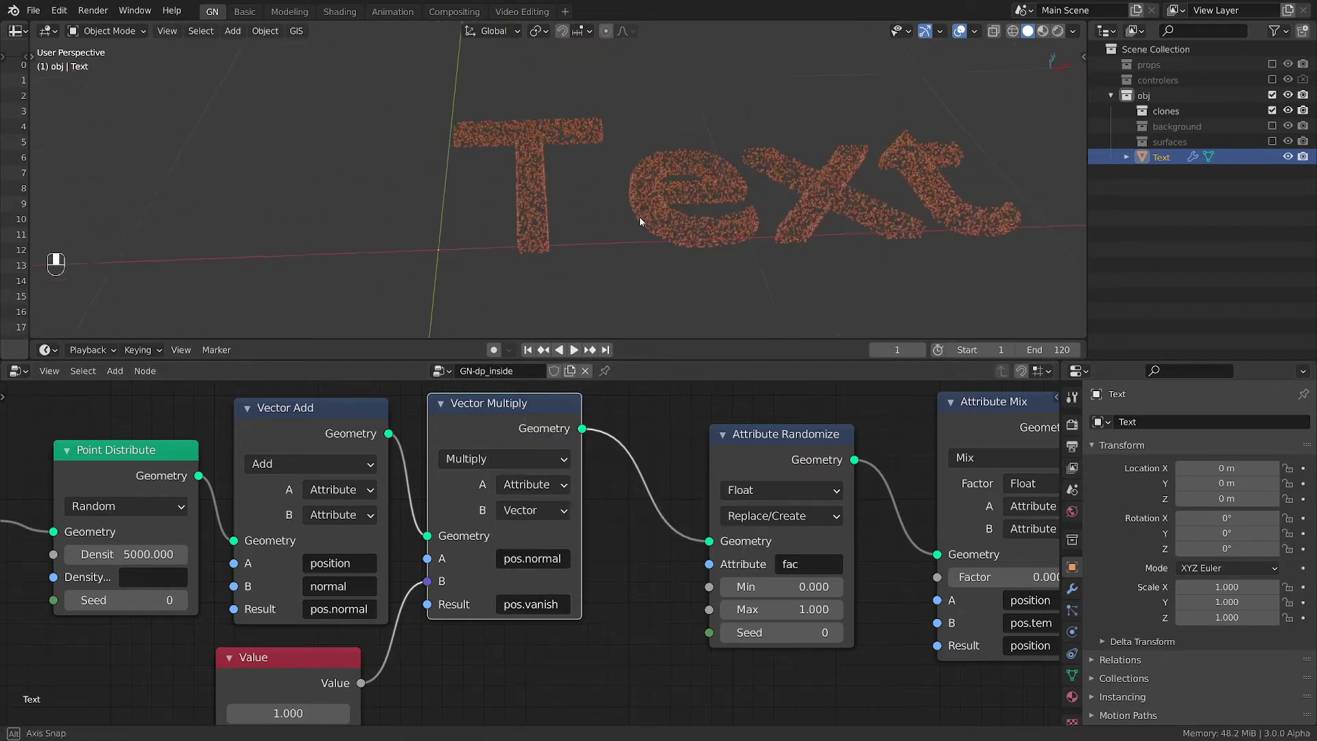
middle_click_drag(796, 449, 682, 455)
left_click_drag(682, 455, 612, 444)
left_click_drag(896, 410, 788, 412)
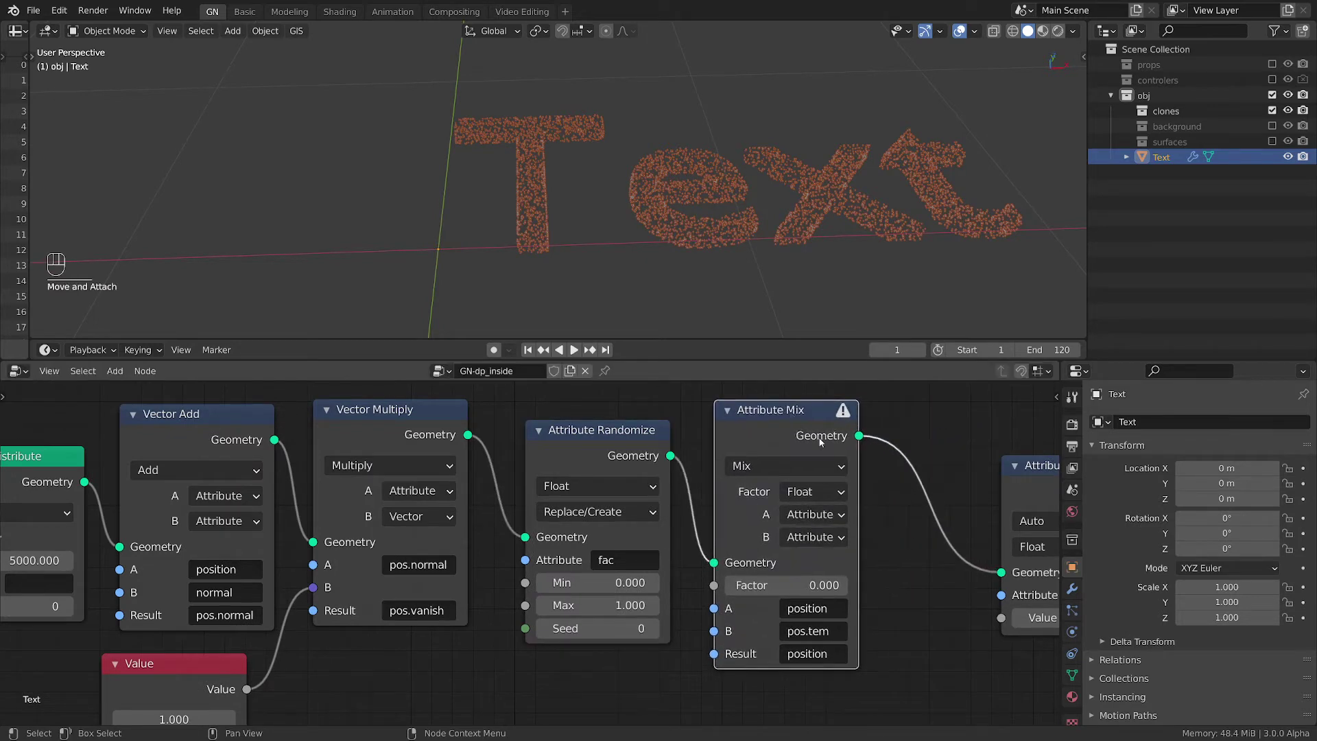
scroll(823, 439, "up", 1)
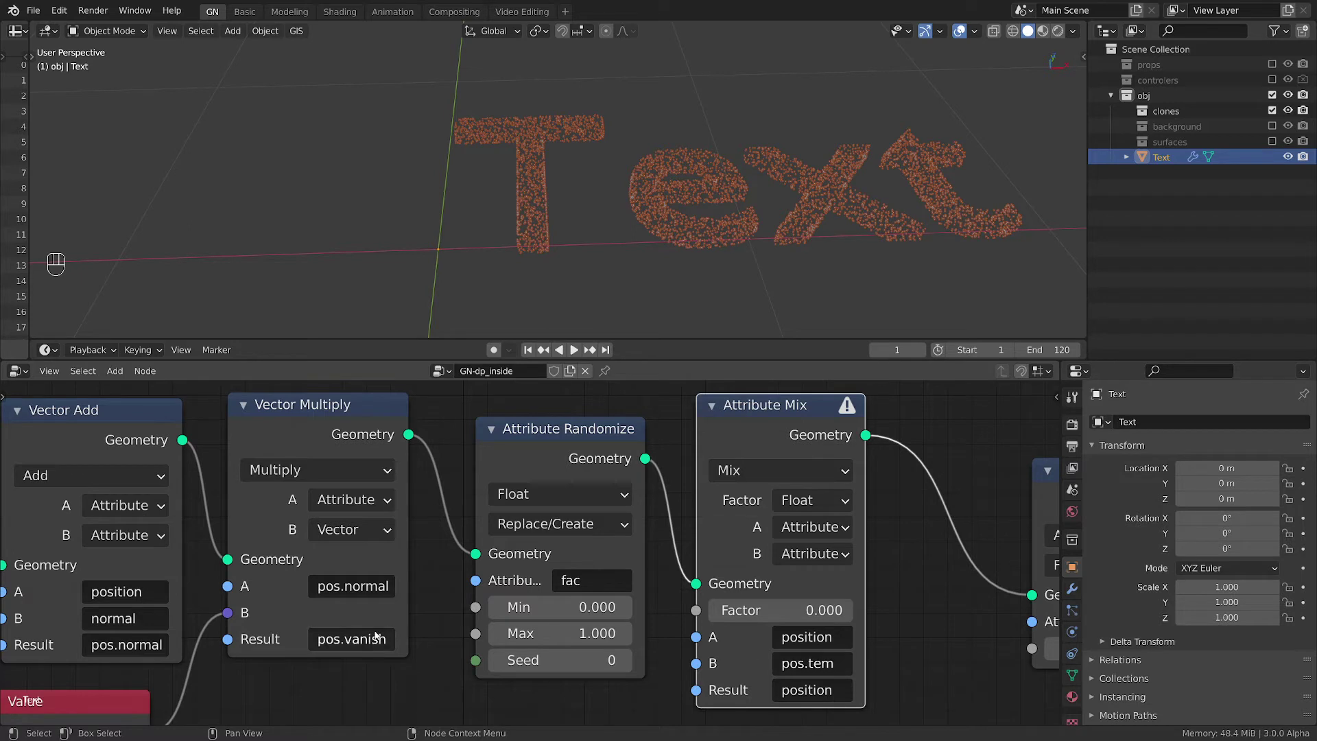
Step: Paste pos.vanish into the Attribute Mix B input and widen the node to show full names
key("ctrl+c")
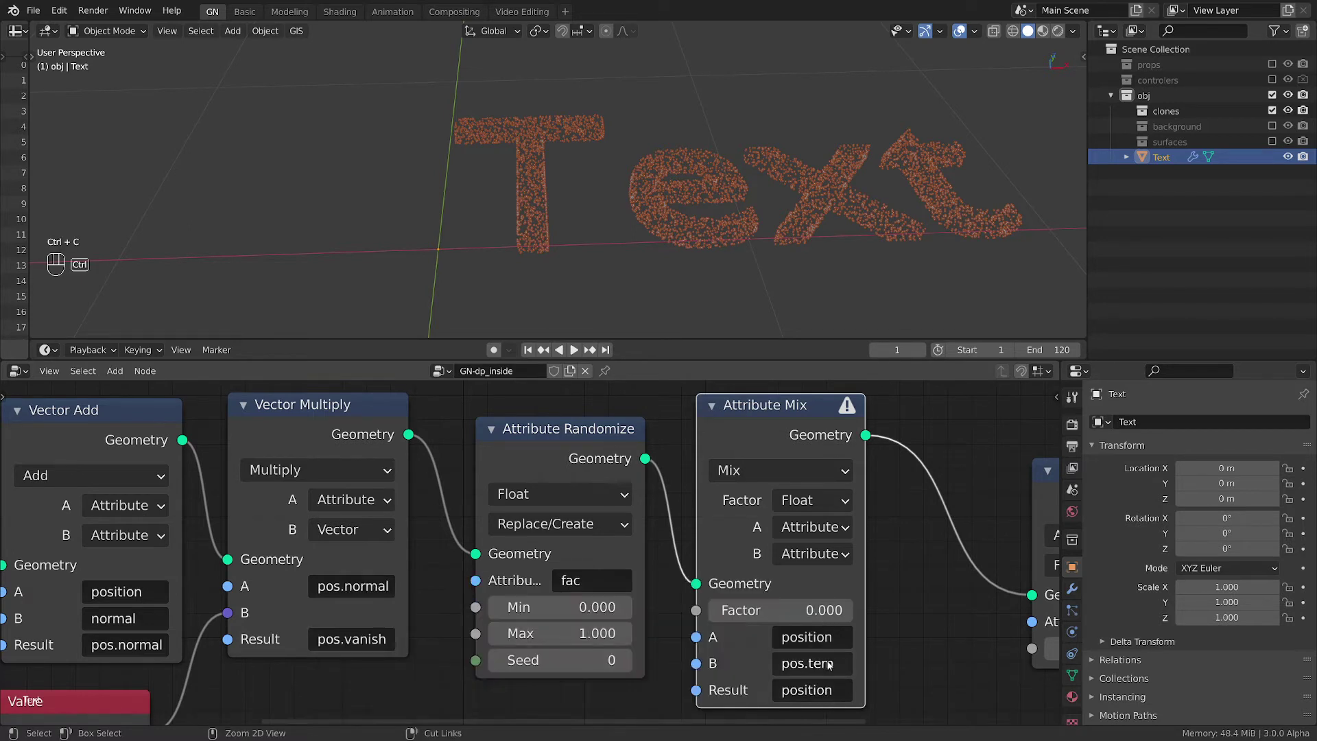
key("ctrl+v")
left_click_drag(864, 562, 906, 562)
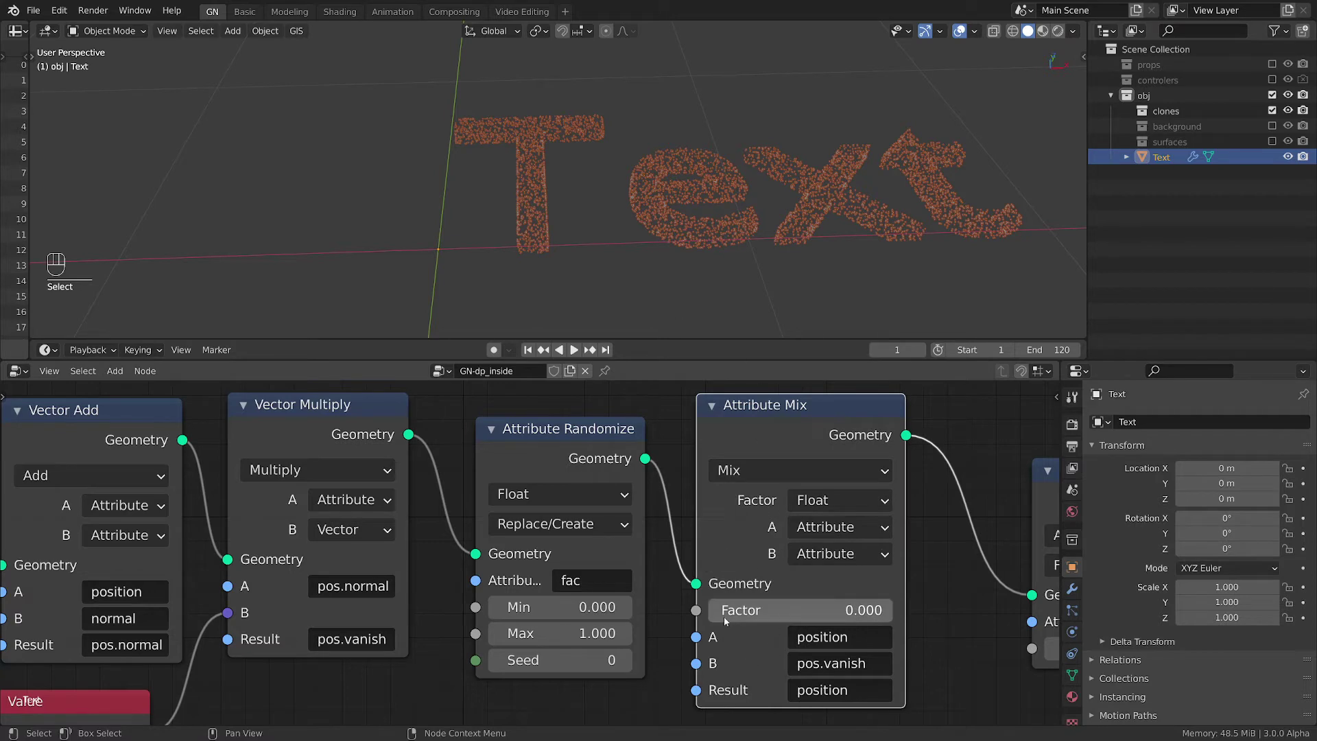
mouse_move(723, 613)
left_mouse_down()
mouse_move(839, 610)
mouse_move(708, 610)
left_mouse_up()
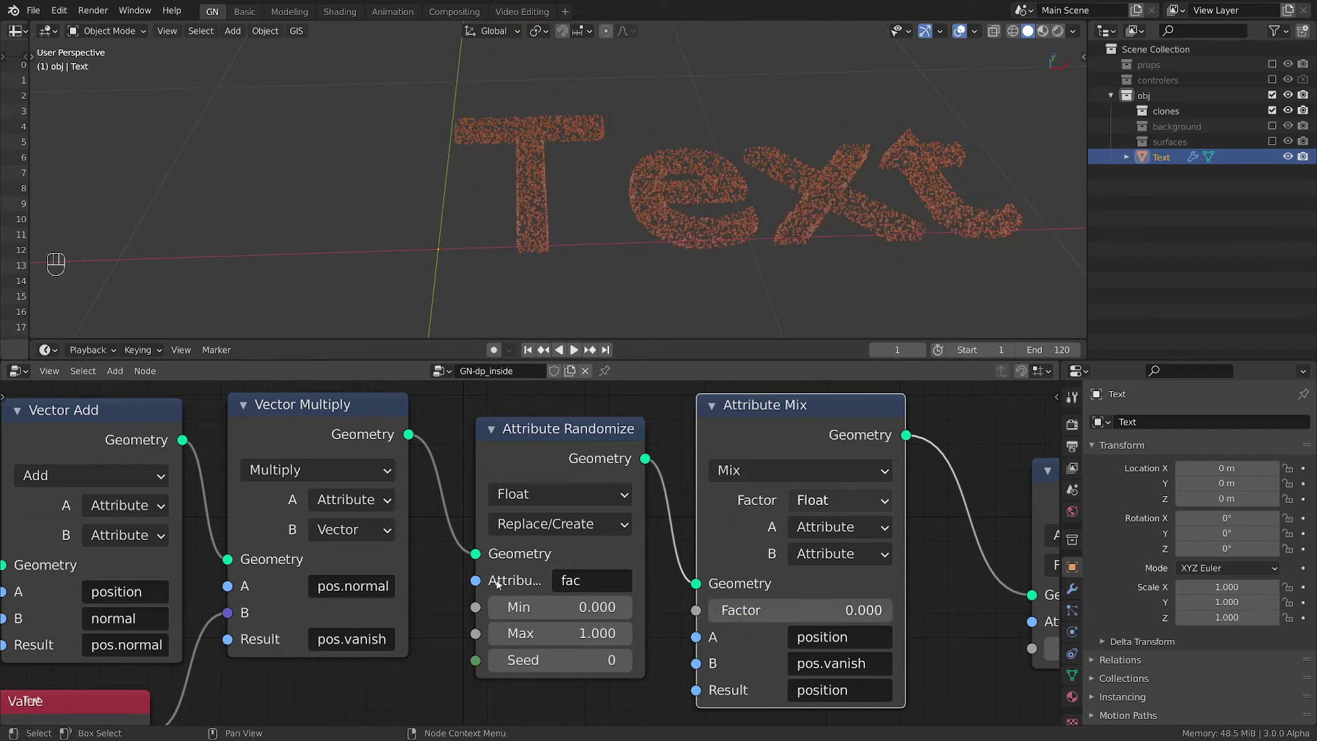
Step: Make the mix factor read the fac attribute and lower fac's random maximum to -0.050
left_click(847, 501)
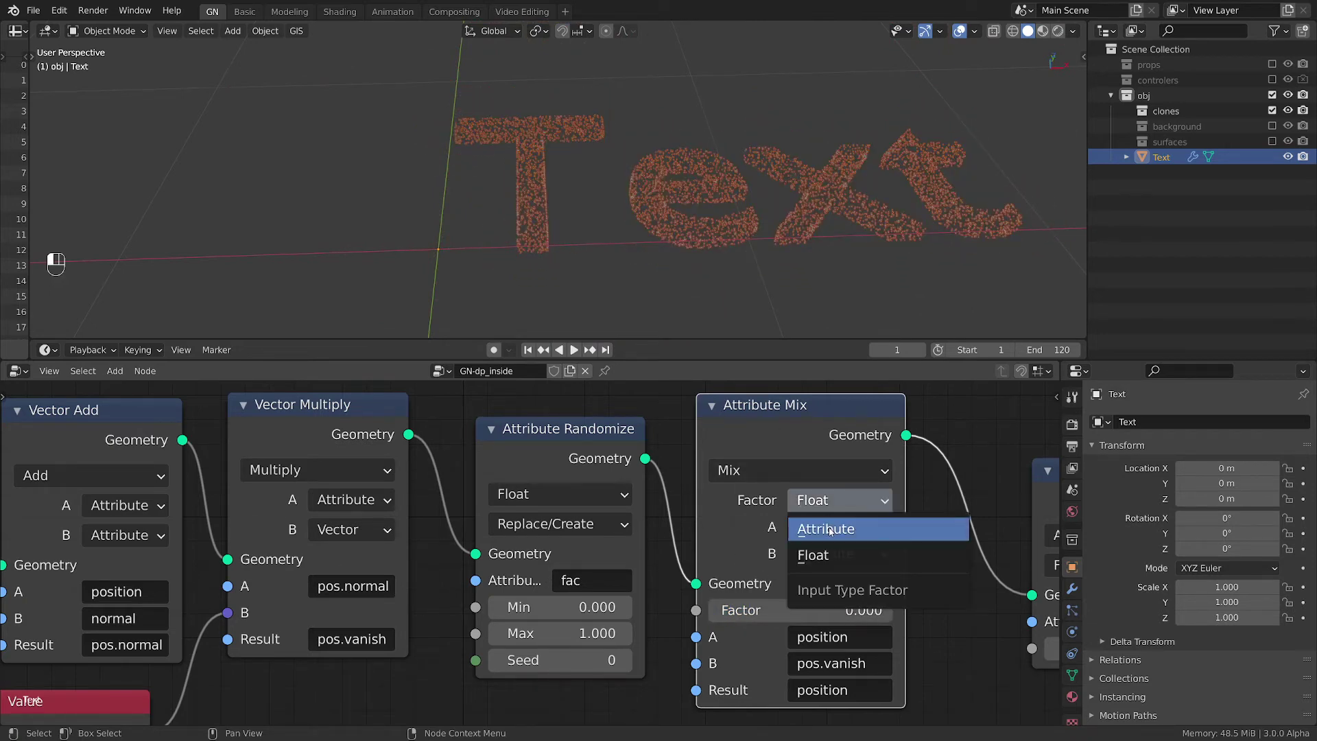
left_click(829, 533)
left_click(825, 603)
type("fac")
middle_click_drag(731, 187, 762, 149)
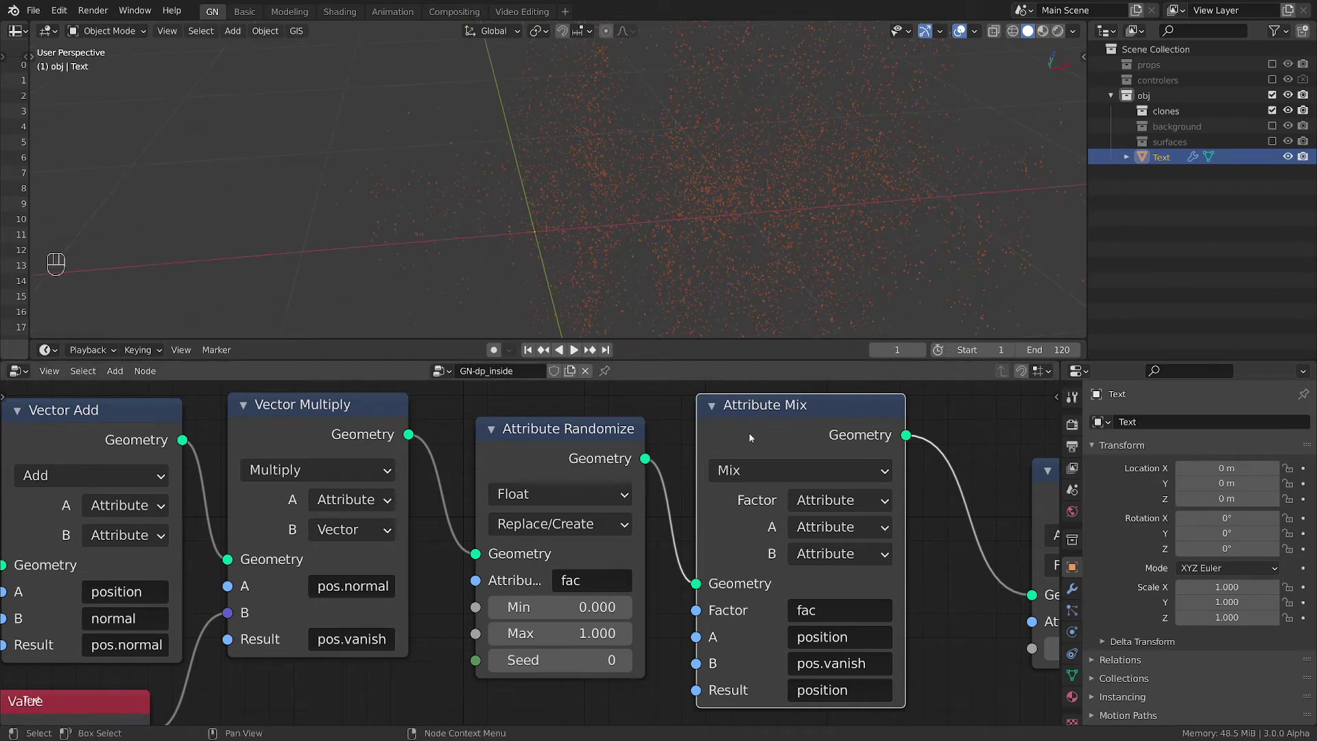
middle_click_drag(759, 201, 730, 225)
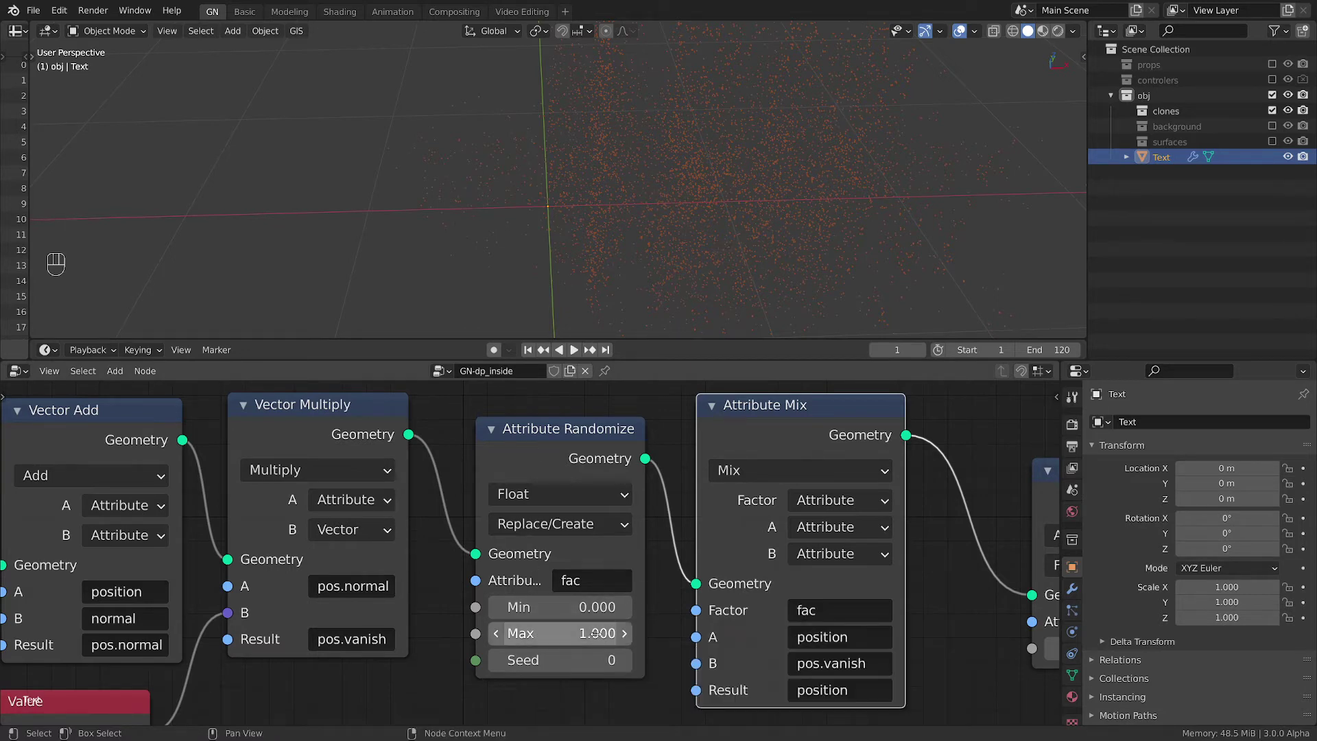
mouse_move(582, 633)
left_mouse_down()
mouse_move(535, 633)
mouse_move(589, 633)
mouse_move(549, 634)
left_mouse_up()
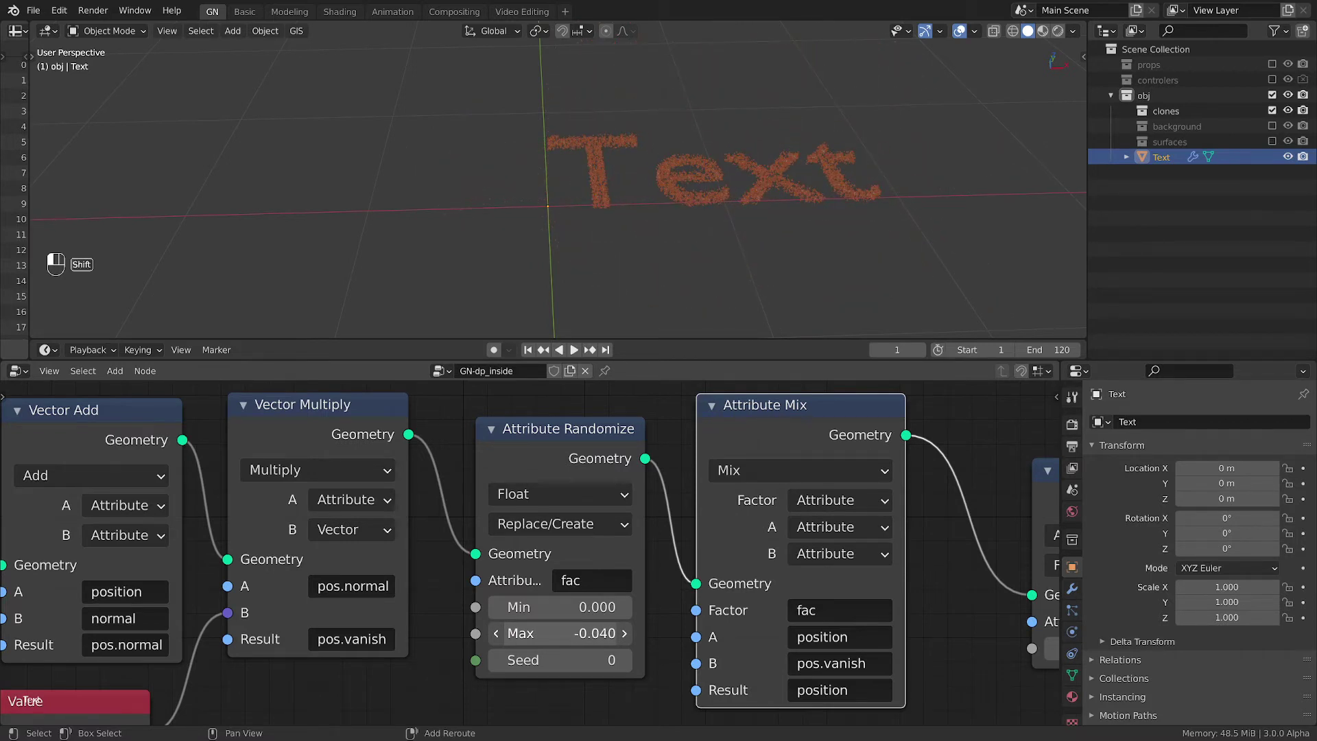
Step: Change the Attribute Randomize Max from -0.05 to -0.06 and orbit to inspect the Te letters
scroll(623, 141, "up", 2)
scroll(623, 141, "up", 3)
scroll(622, 141, "up", 2)
scroll(634, 310, "up", 1)
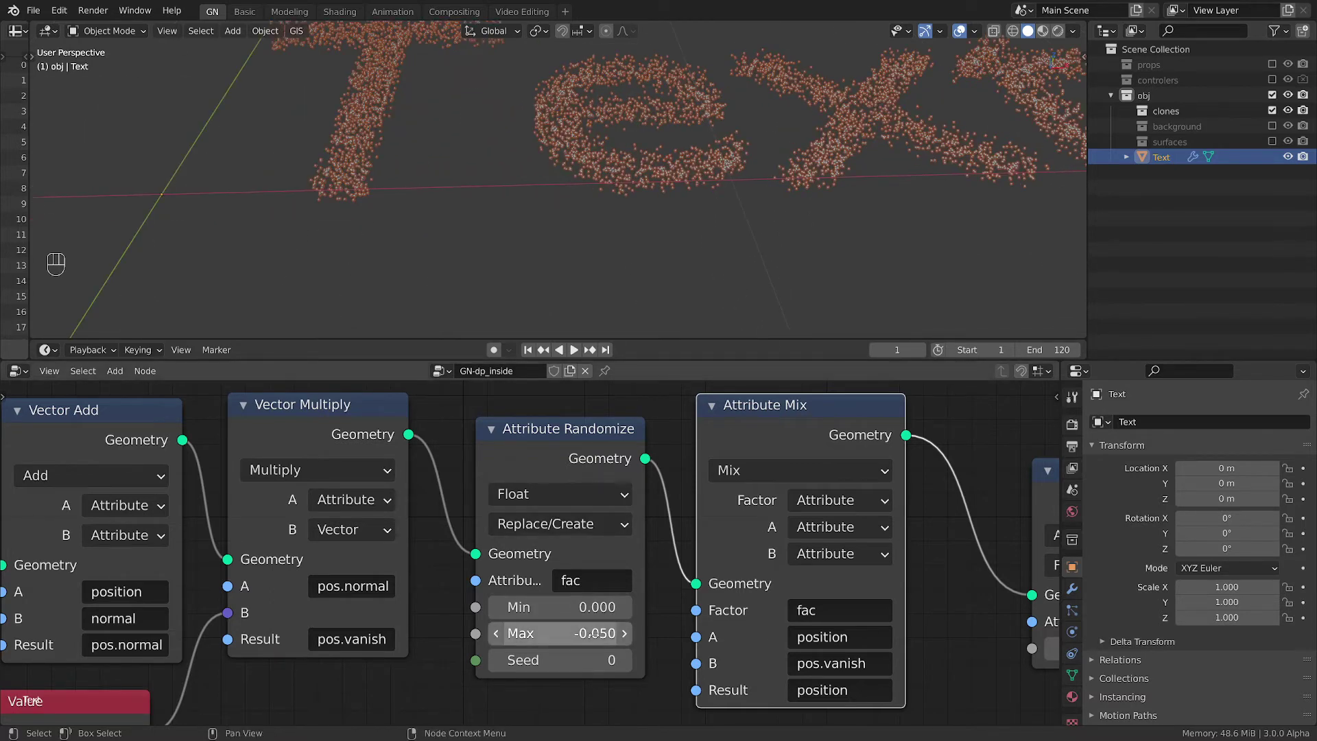
left_click(566, 632)
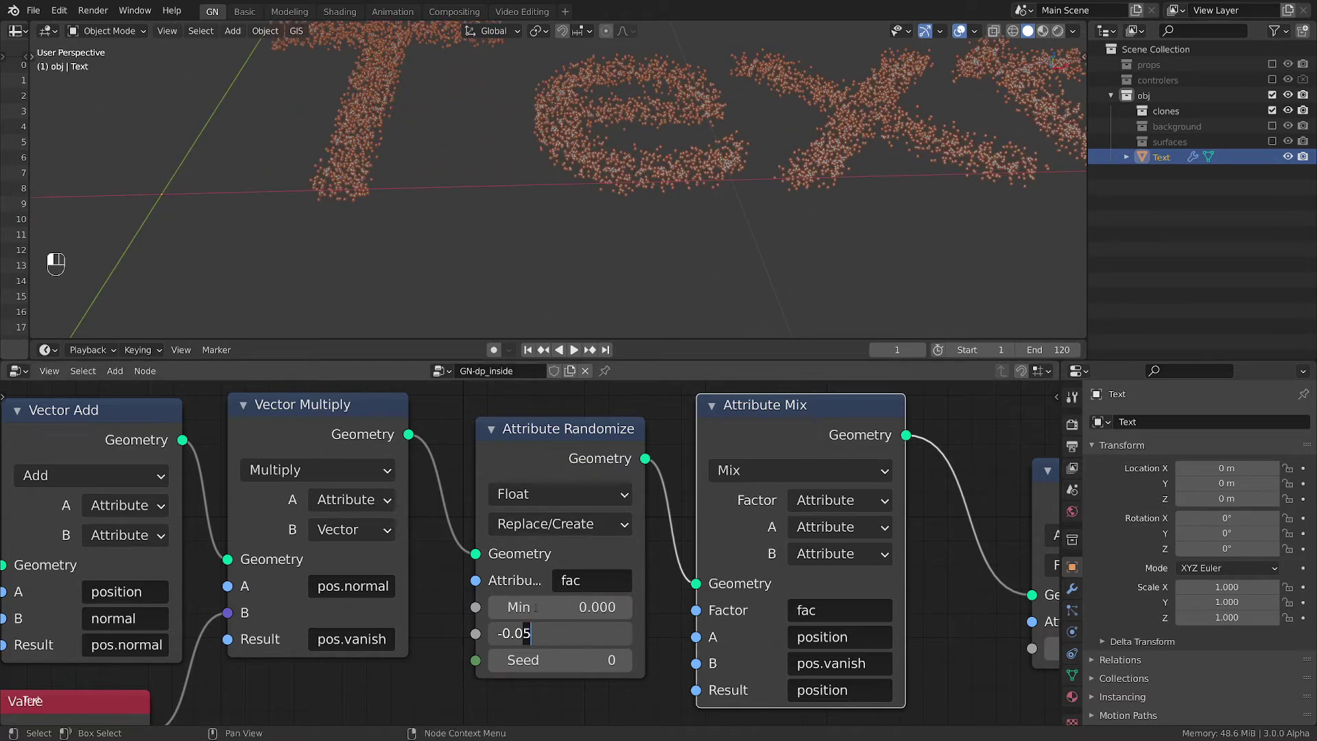
key("BackSpace")
type("6")
key("Return")
scroll(755, 249, "up", 3)
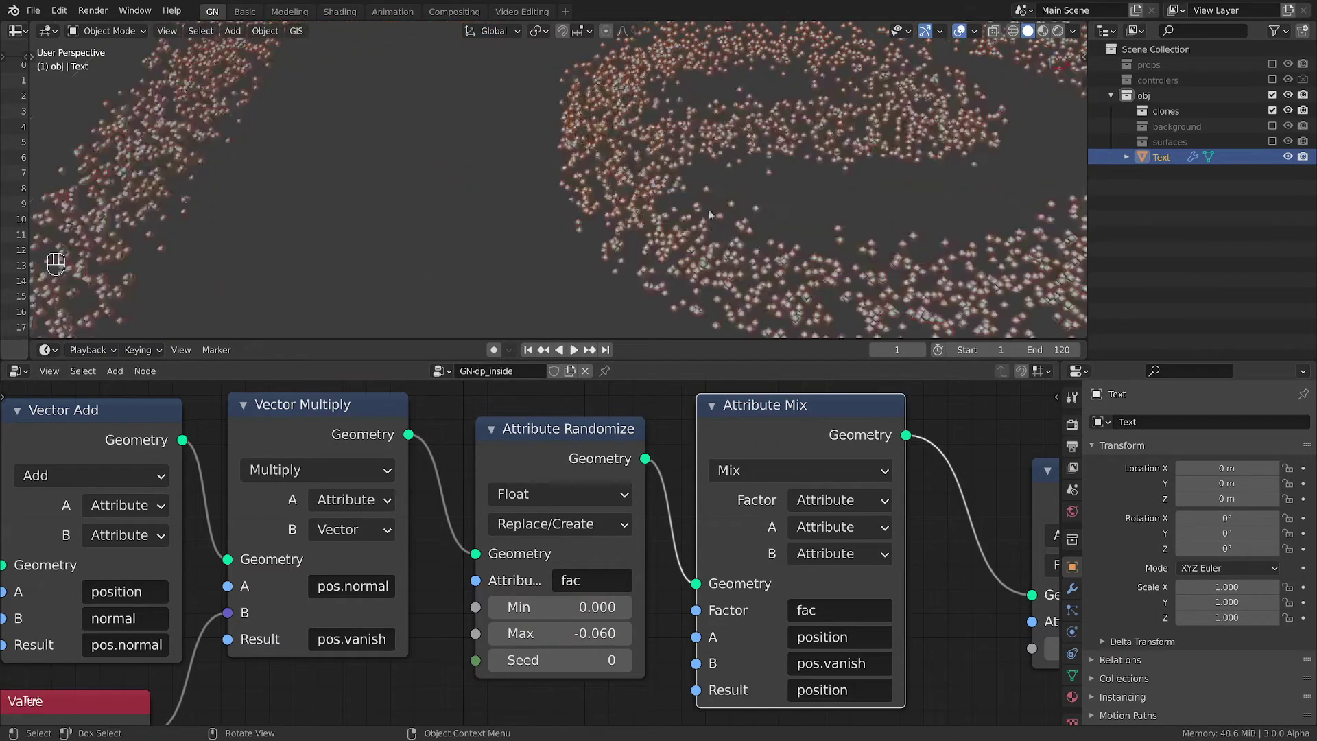
mouse_move(755, 249)
middle_mouse_down()
mouse_move(744, 203)
mouse_move(679, 201)
mouse_move(893, 199)
mouse_move(795, 182)
mouse_move(771, 211)
mouse_move(810, 229)
mouse_move(797, 167)
middle_mouse_up()
scroll(679, 200, "up", 2)
scroll(677, 199, "up", 3)
middle_click_drag(225, 572, 350, 473)
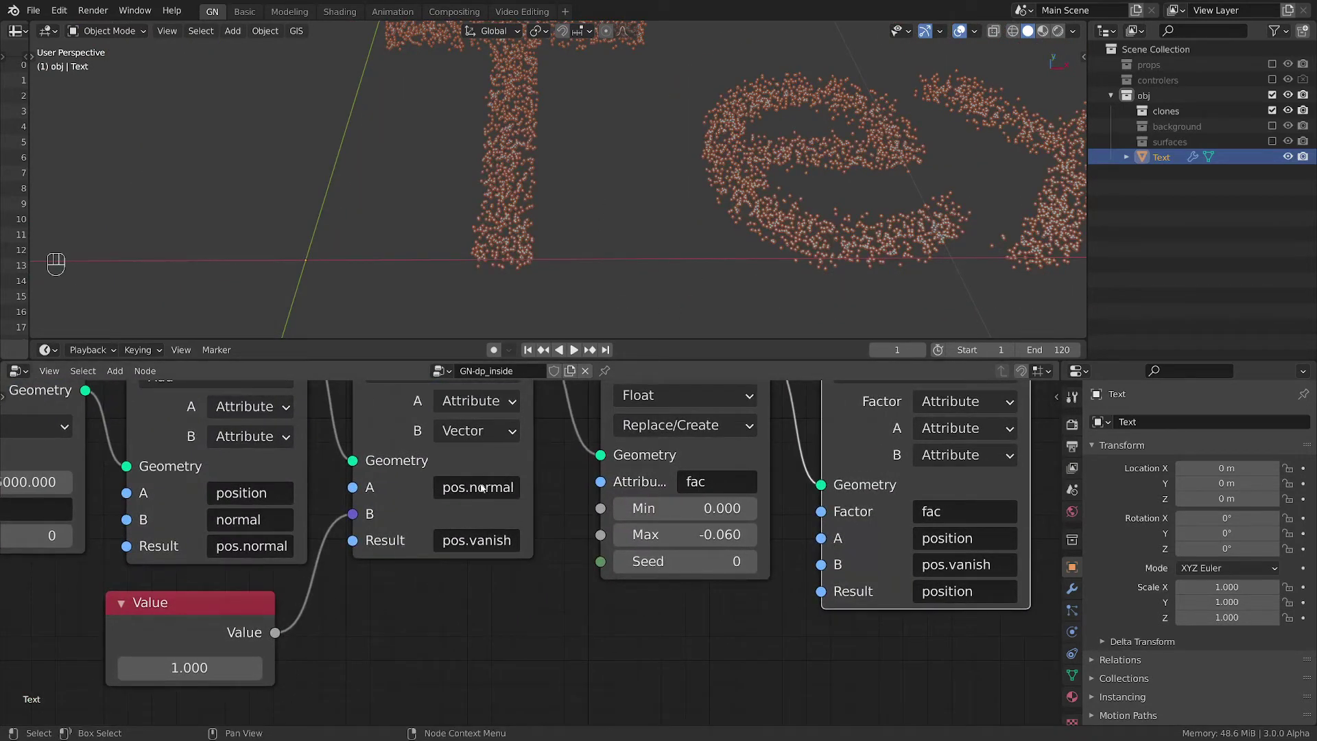
Step: Drag the Value node to 1.240, frame the whole word, and select the Text object
left_click(180, 668)
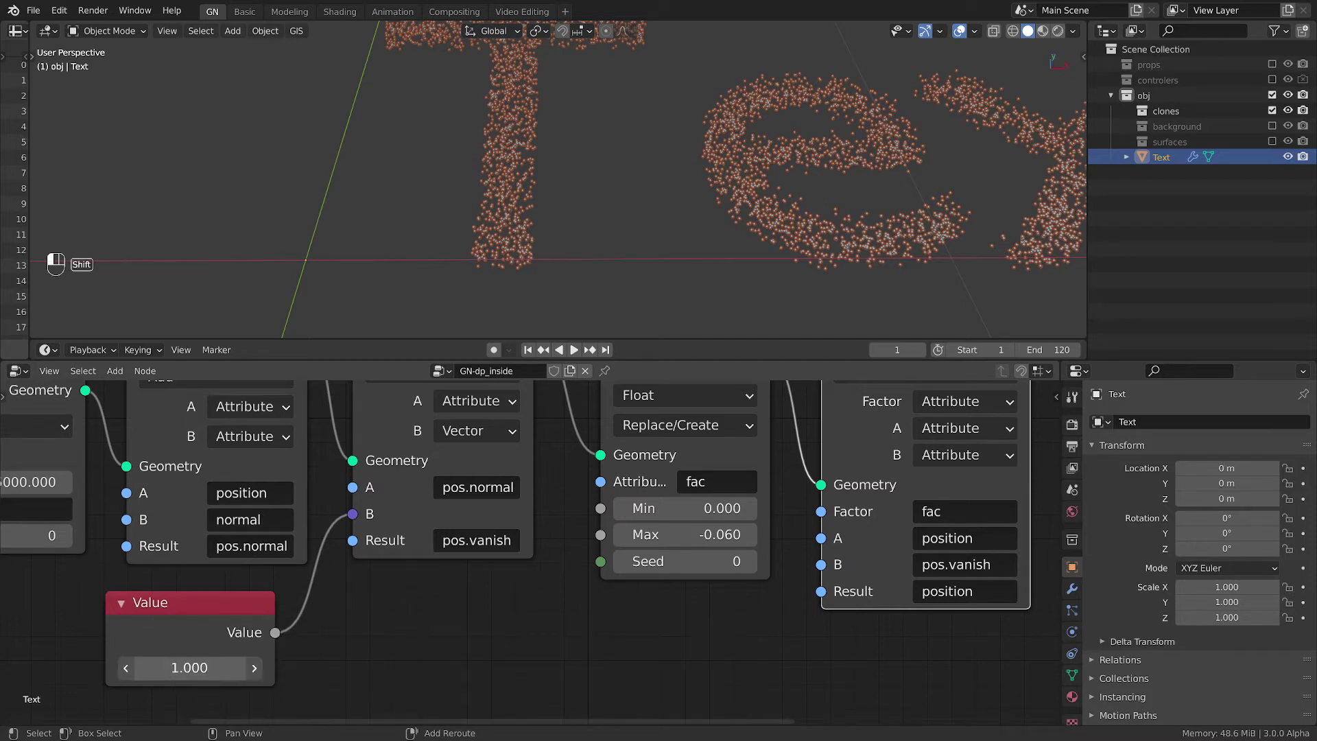
mouse_move(180, 668)
left_mouse_down("shift")
mouse_move(147, 668)
mouse_move(244, 668)
mouse_move(199, 668)
left_mouse_up("shift")
mouse_move(862, 186)
middle_mouse_down("shift")
mouse_move(738, 213)
mouse_move(723, 175)
middle_mouse_up("shift")
left_click(1141, 156)
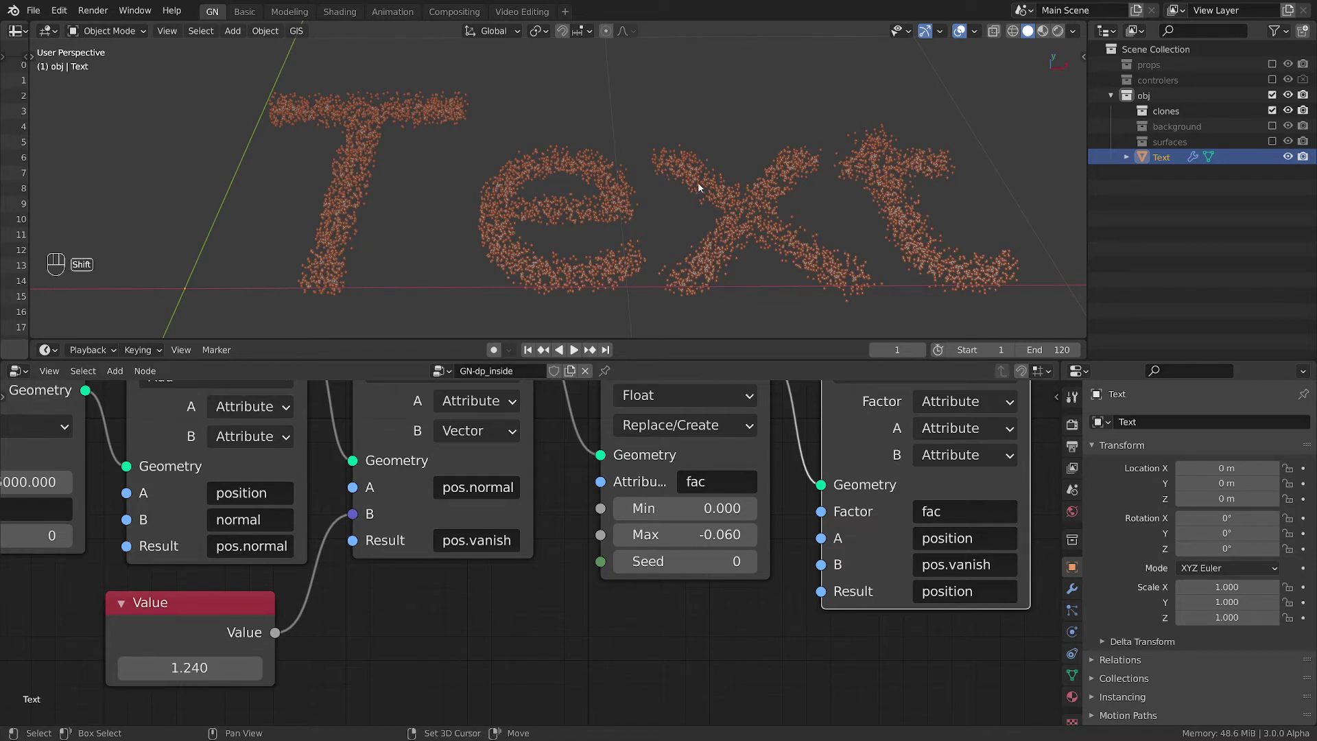
Step: Duplicate the Text object in place and delete the copy's GeometryNodes modifier
key("shift+d")
right_click(1174, 266)
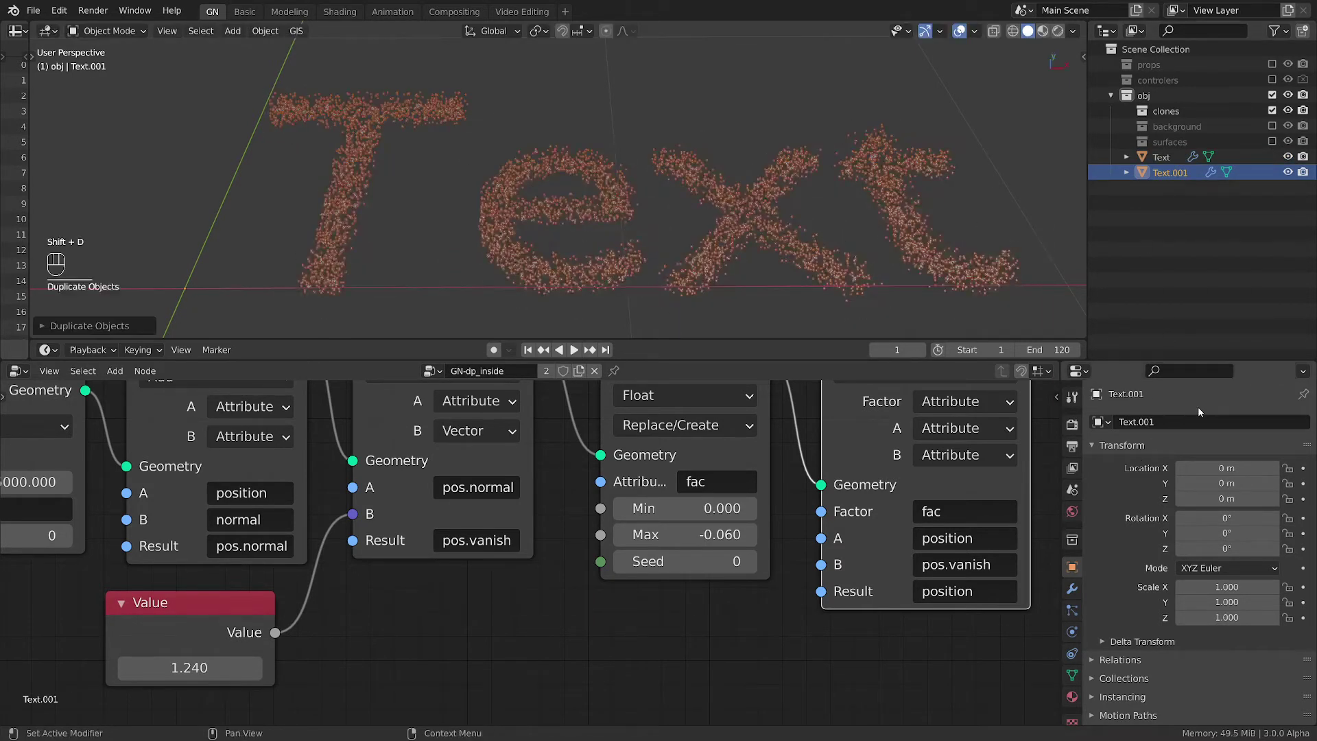
left_click(1072, 588)
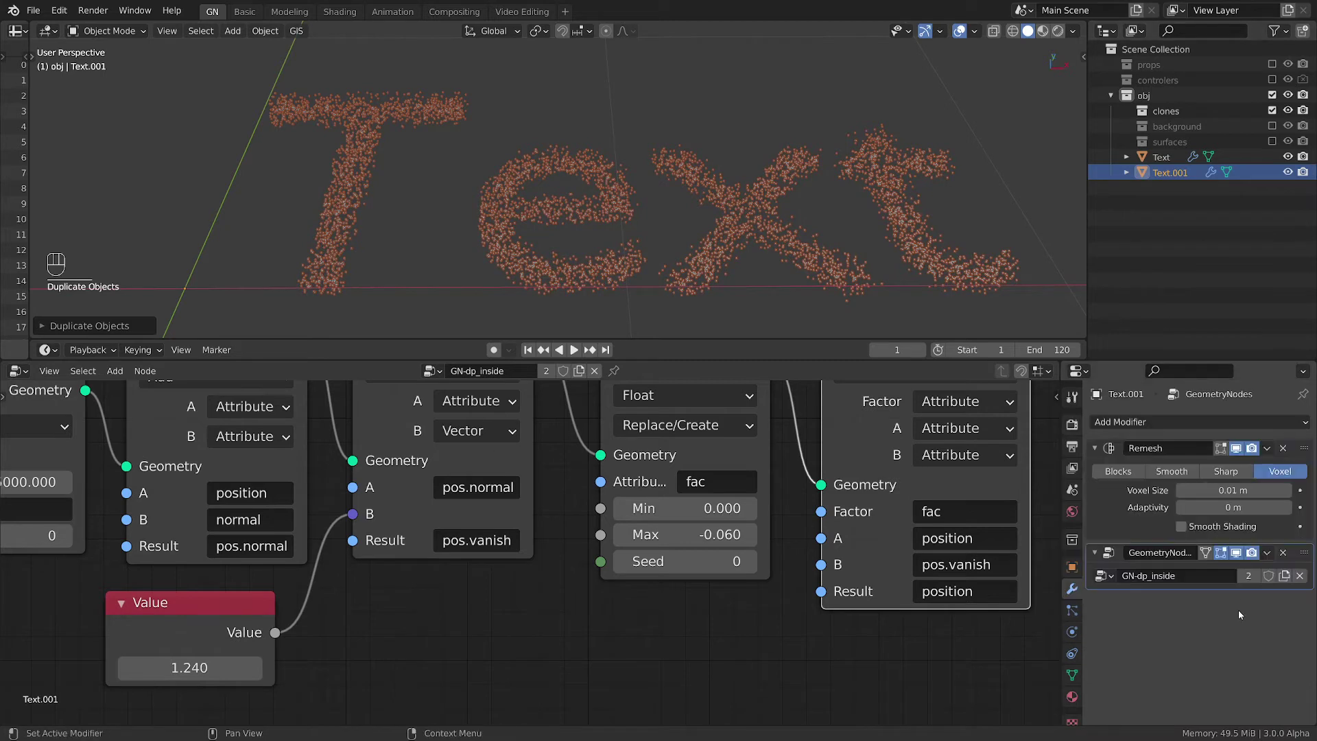
left_click(1282, 552)
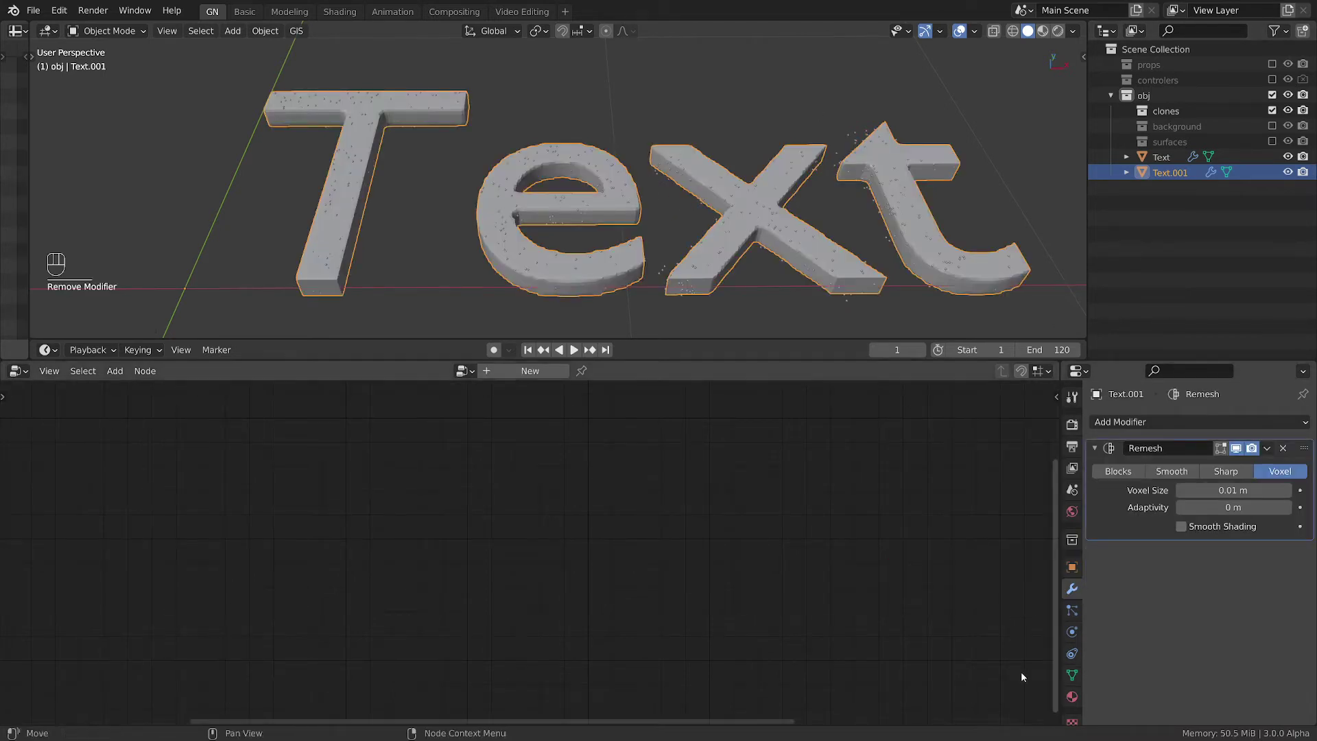
mouse_move(1056, 576)
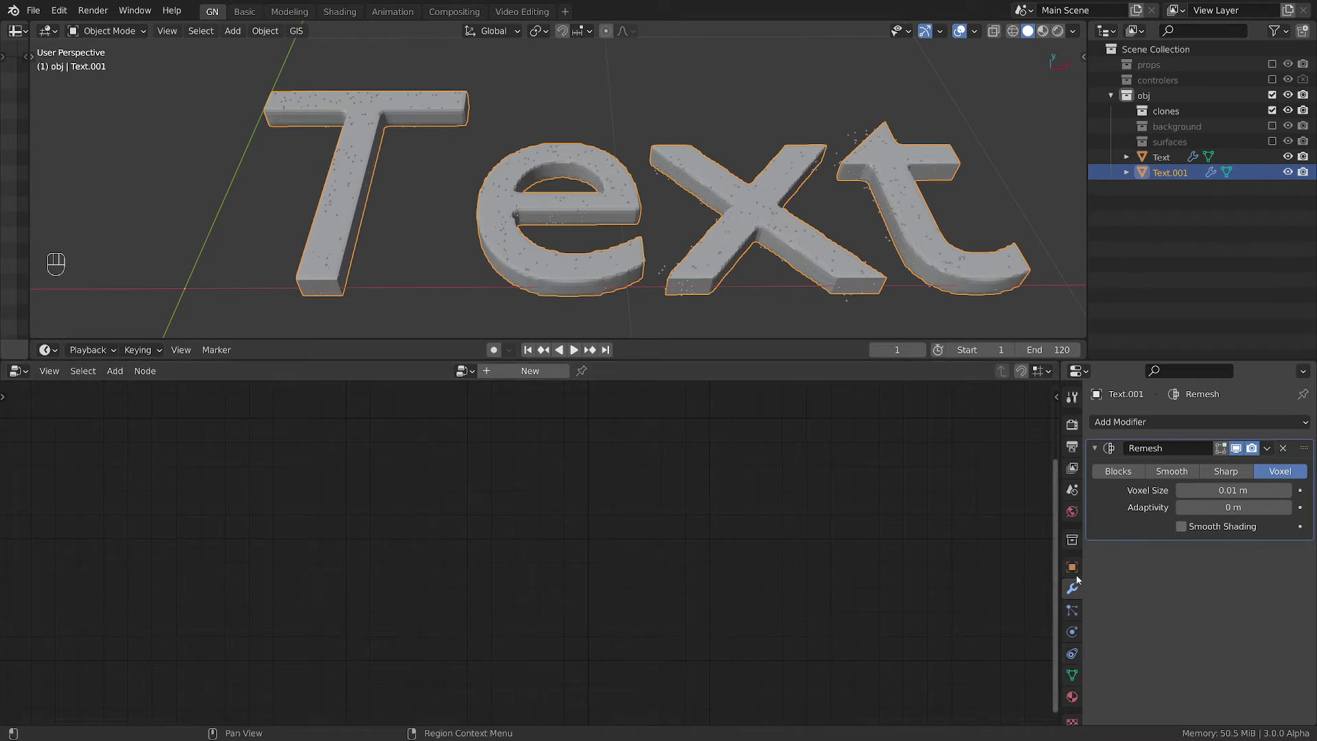
Step: Set the copy's Viewport Display to show it as Wire
left_click(1072, 567)
scroll(1118, 617, "down", 2)
scroll(1118, 620, "down", 2)
left_click(1118, 660)
scroll(1166, 641, "down", 3)
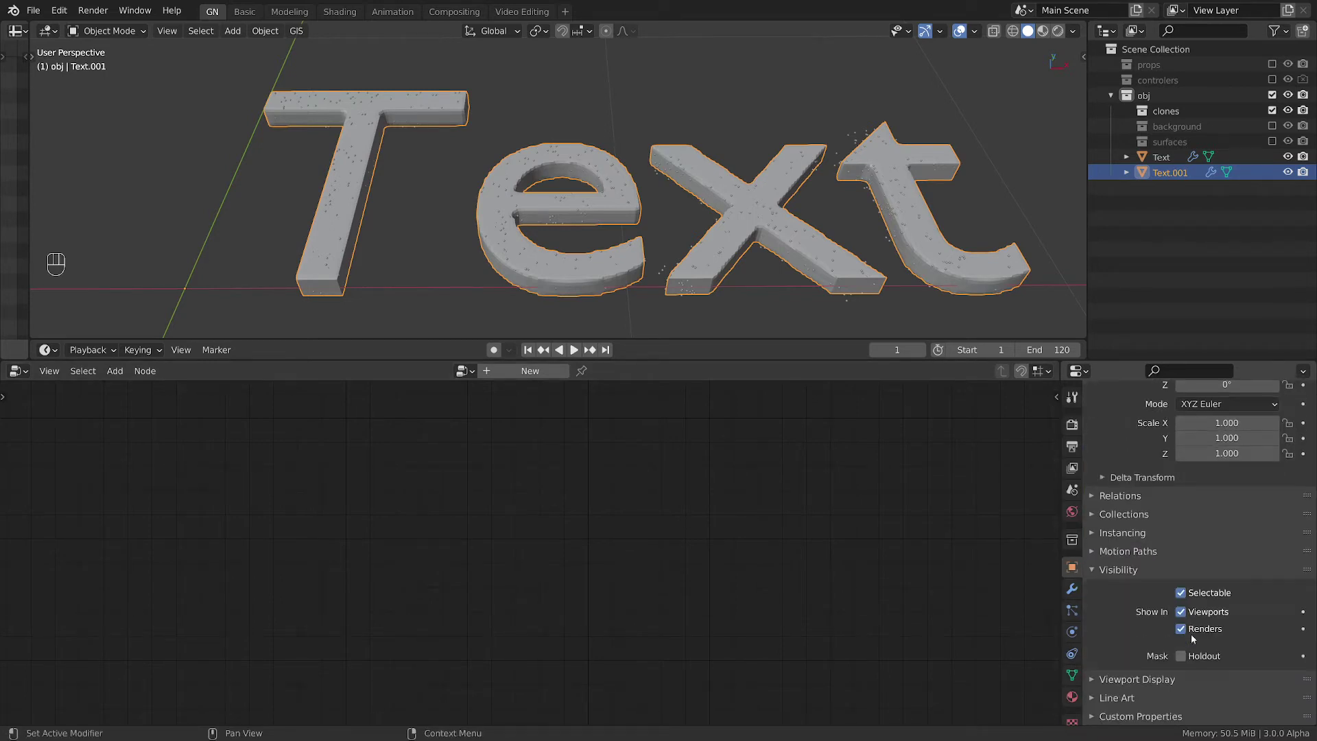
left_click(1127, 681)
scroll(1154, 678, "down", 3)
scroll(1166, 685, "down", 3)
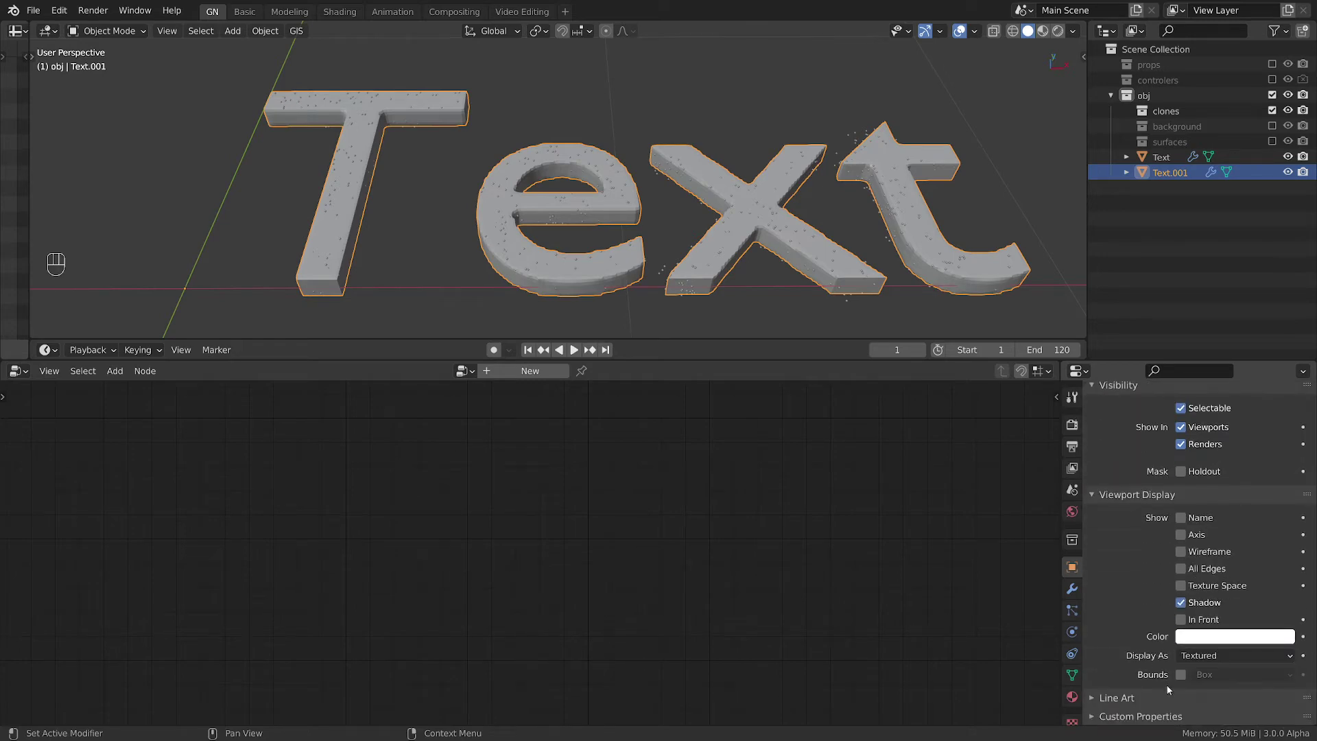
left_click(1211, 657)
left_click(1212, 626)
Step: Orbit and zoom around the wireframe text to inspect the points inside its letters
scroll(569, 270, "up", 3)
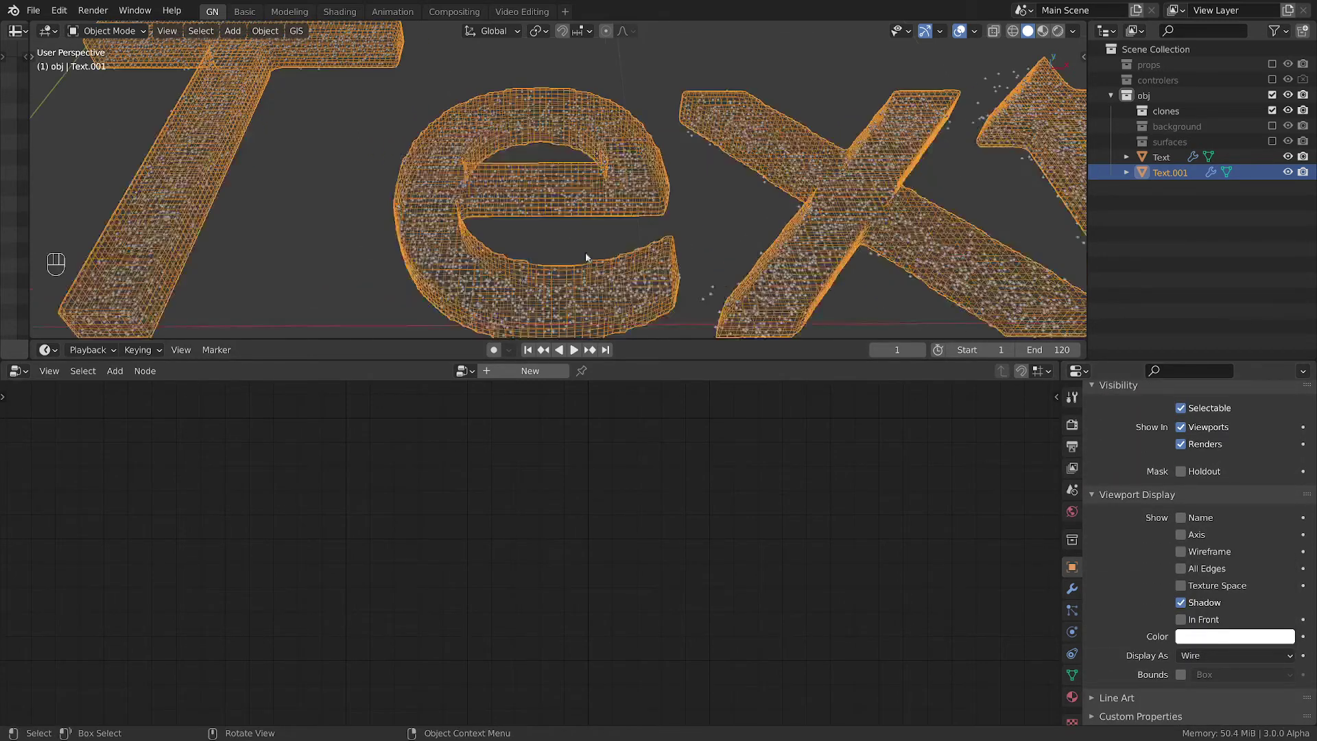
mouse_move(546, 270)
middle_mouse_down()
mouse_move(660, 184)
mouse_move(642, 194)
mouse_move(681, 117)
mouse_move(637, 147)
middle_mouse_up()
scroll(660, 183, "up", 2)
scroll(660, 184, "up", 2)
scroll(661, 184, "up", 3)
scroll(636, 147, "up", 1)
scroll(636, 146, "up", 3)
scroll(636, 146, "up", 2)
scroll(636, 146, "down", 3)
mouse_move(637, 146)
middle_mouse_down()
mouse_move(629, 262)
mouse_move(755, 211)
mouse_move(655, 260)
middle_mouse_up()
scroll(634, 230, "up", 3)
scroll(633, 230, "down", 3)
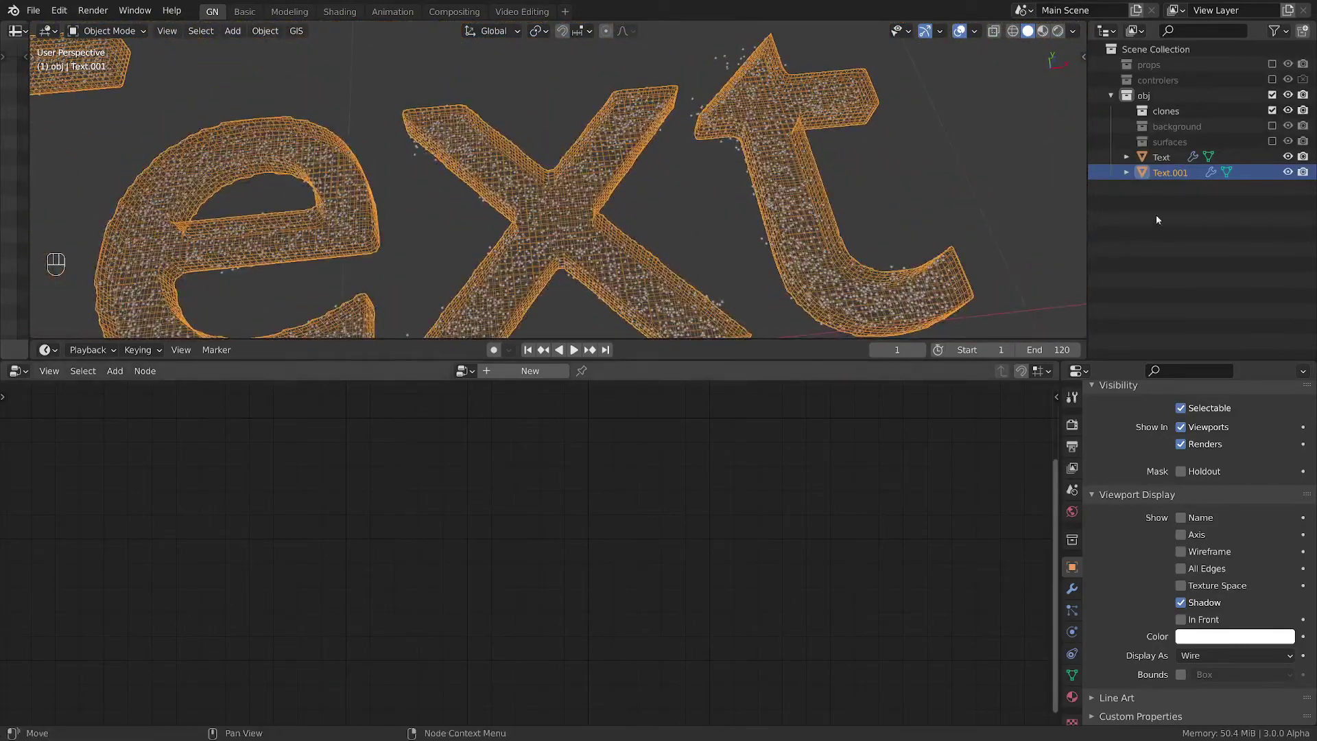
Step: Hide the wireframe copy Text.001 and select the original Text object
left_click(1287, 172)
left_click(1161, 157)
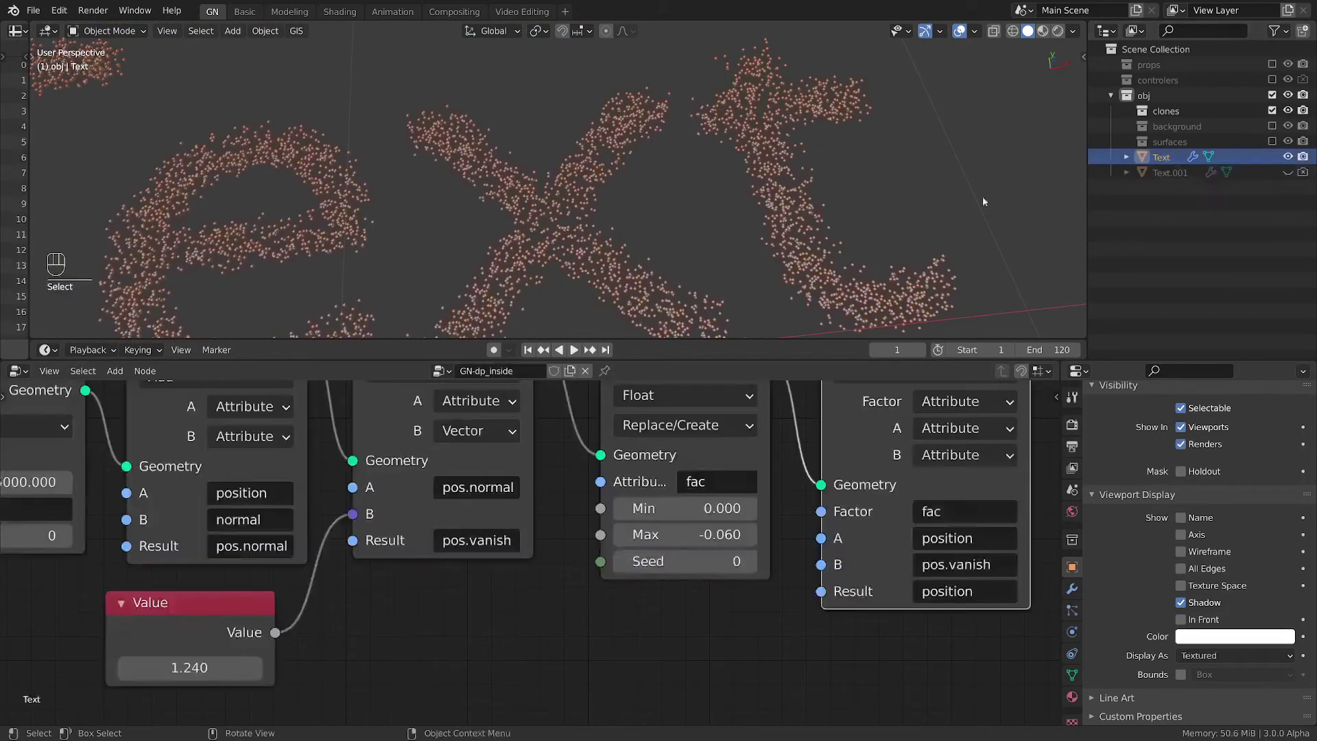
middle_click_drag(439, 309, 614, 205)
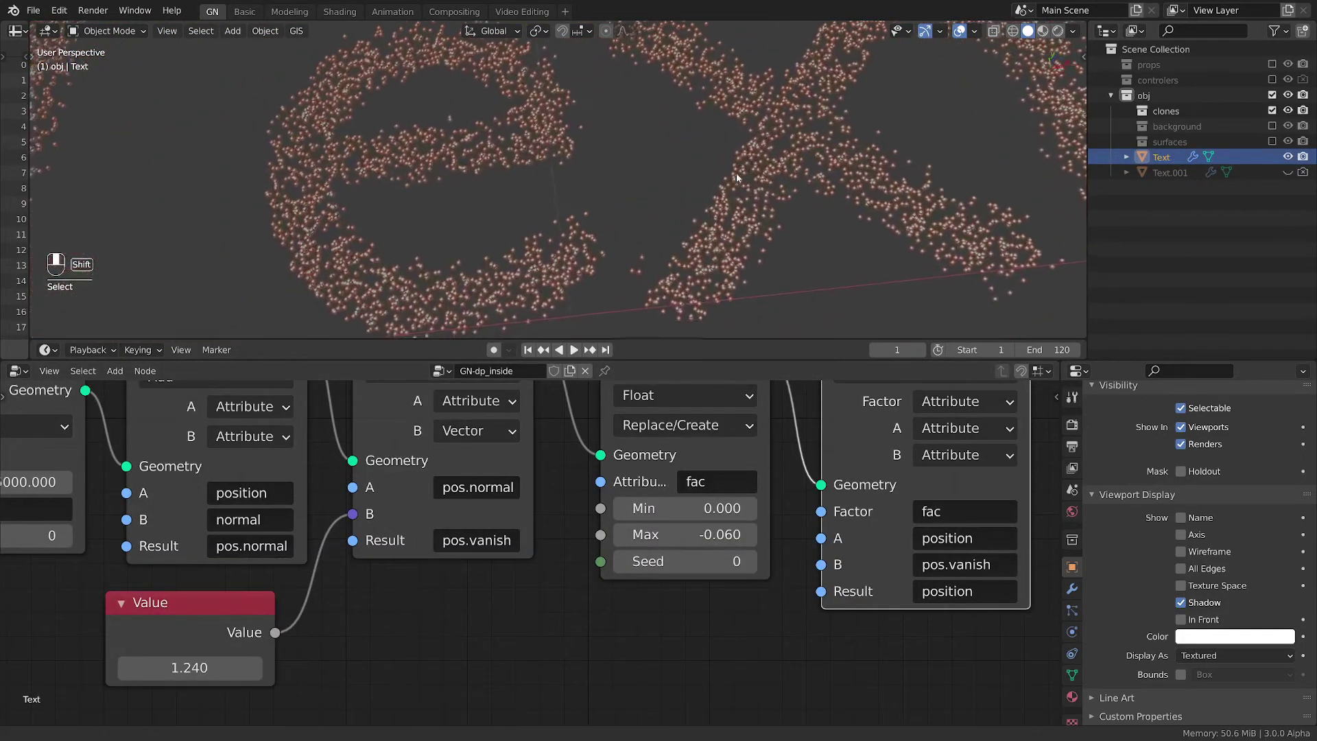
scroll(615, 205, "up", 2)
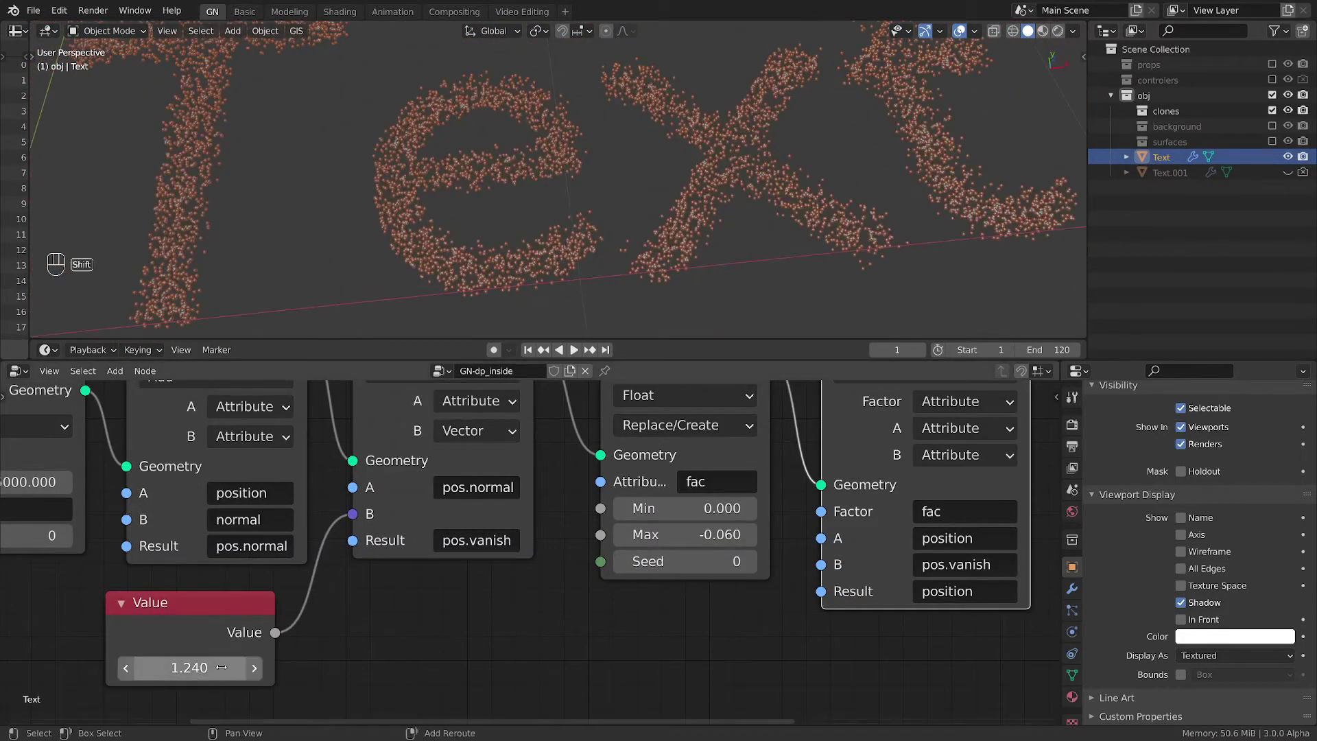
Step: Lower the Value node to 1.060 to shift the Text points
left_click_drag(189, 668, 184, 668)
scroll(627, 249, "down", 3)
scroll(646, 204, "down", 2)
mouse_move(644, 206)
middle_mouse_down()
mouse_move(611, 194)
mouse_move(623, 183)
middle_mouse_up()
scroll(623, 188, "up", 2)
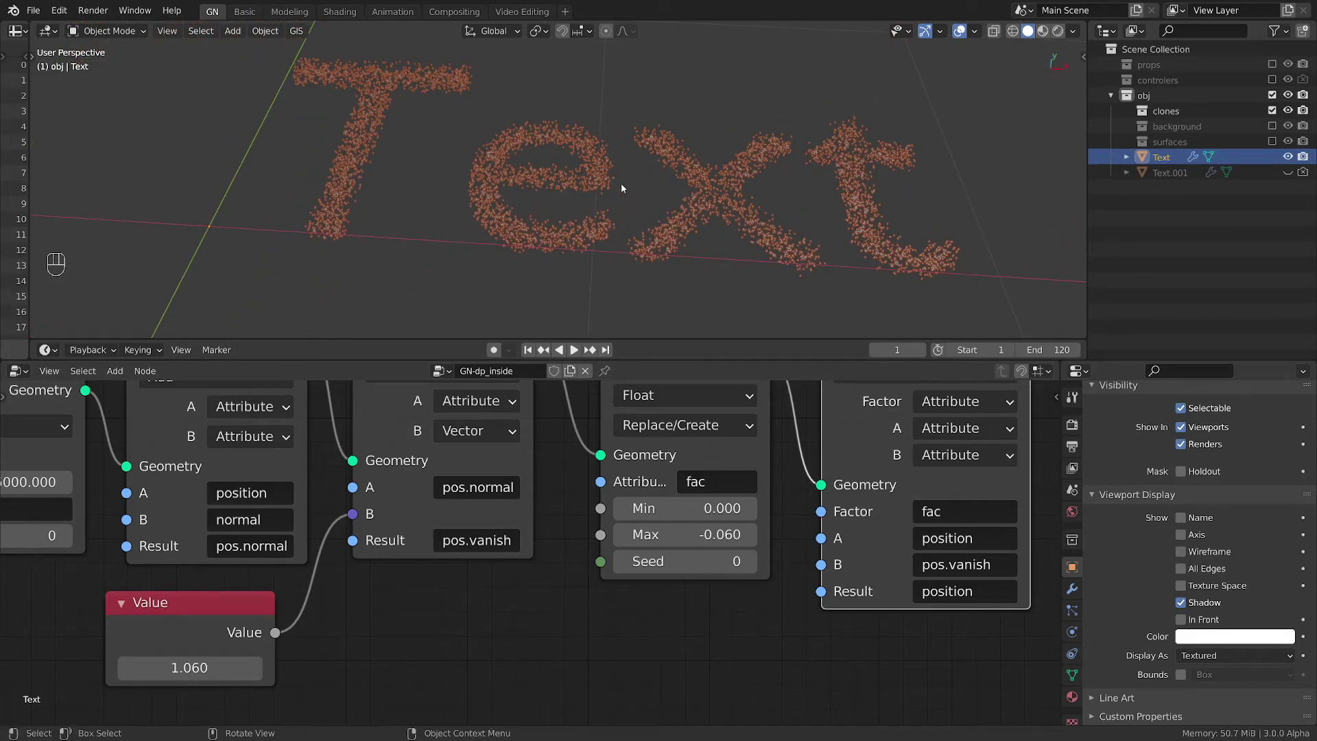
mouse_move(622, 188)
middle_mouse_down()
mouse_move(491, 129)
mouse_move(565, 158)
mouse_move(537, 159)
mouse_move(627, 170)
mouse_move(637, 285)
middle_mouse_up()
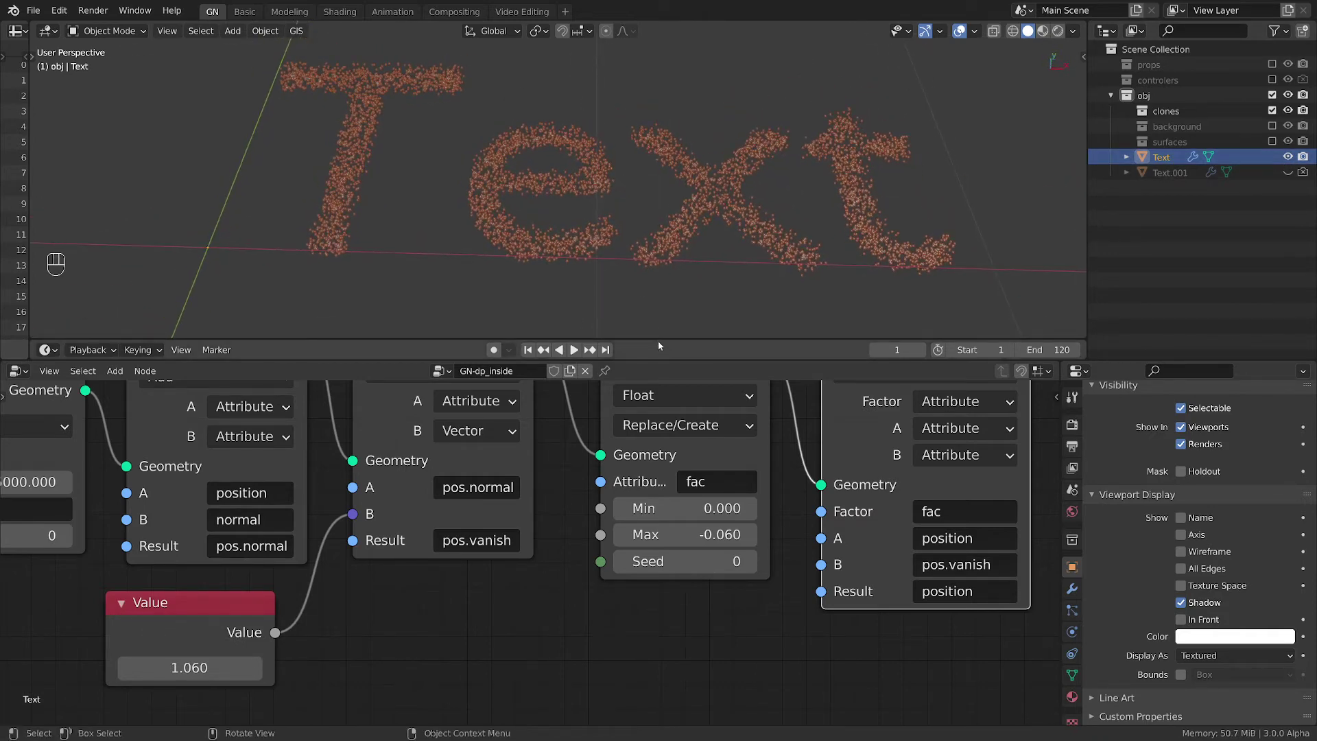
Step: Resize the timeline and orbit around the scattered Text points
left_click_drag(657, 339, 694, 445)
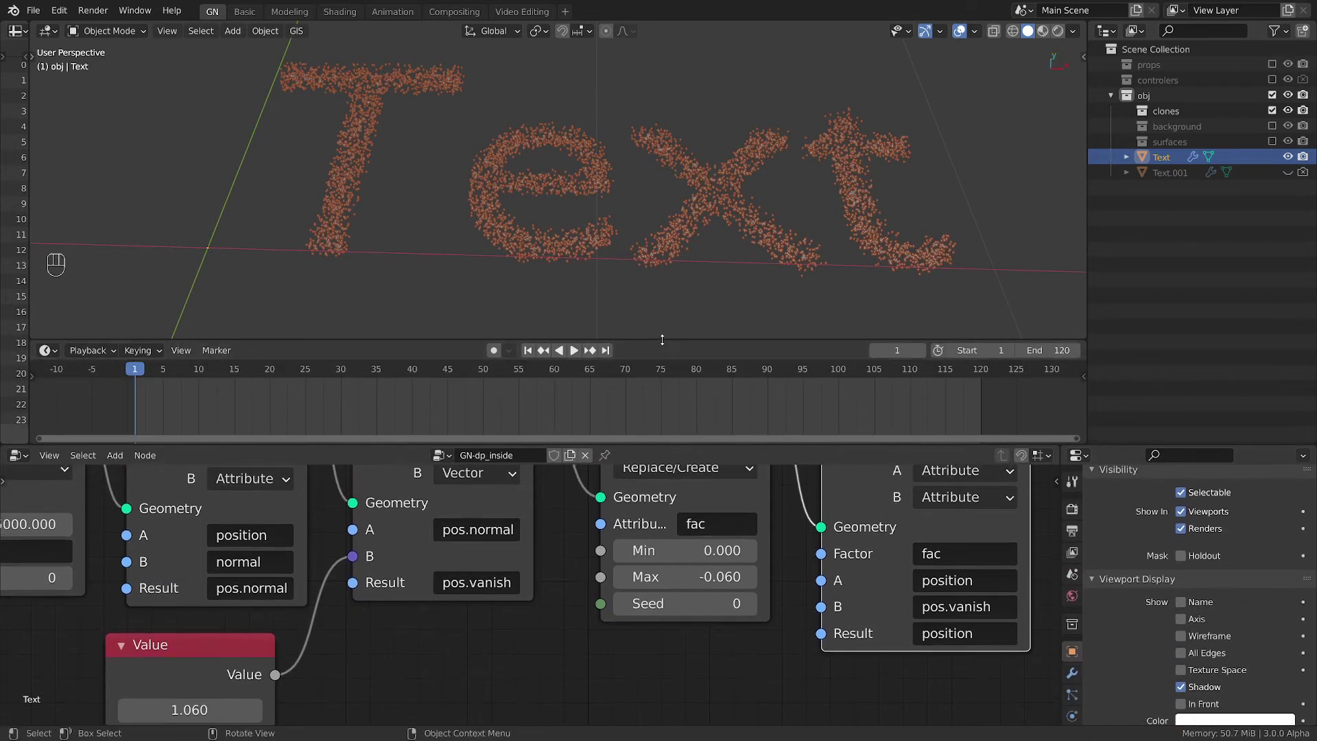
left_click_drag(662, 343, 662, 422)
middle_click_drag(637, 225, 899, 213)
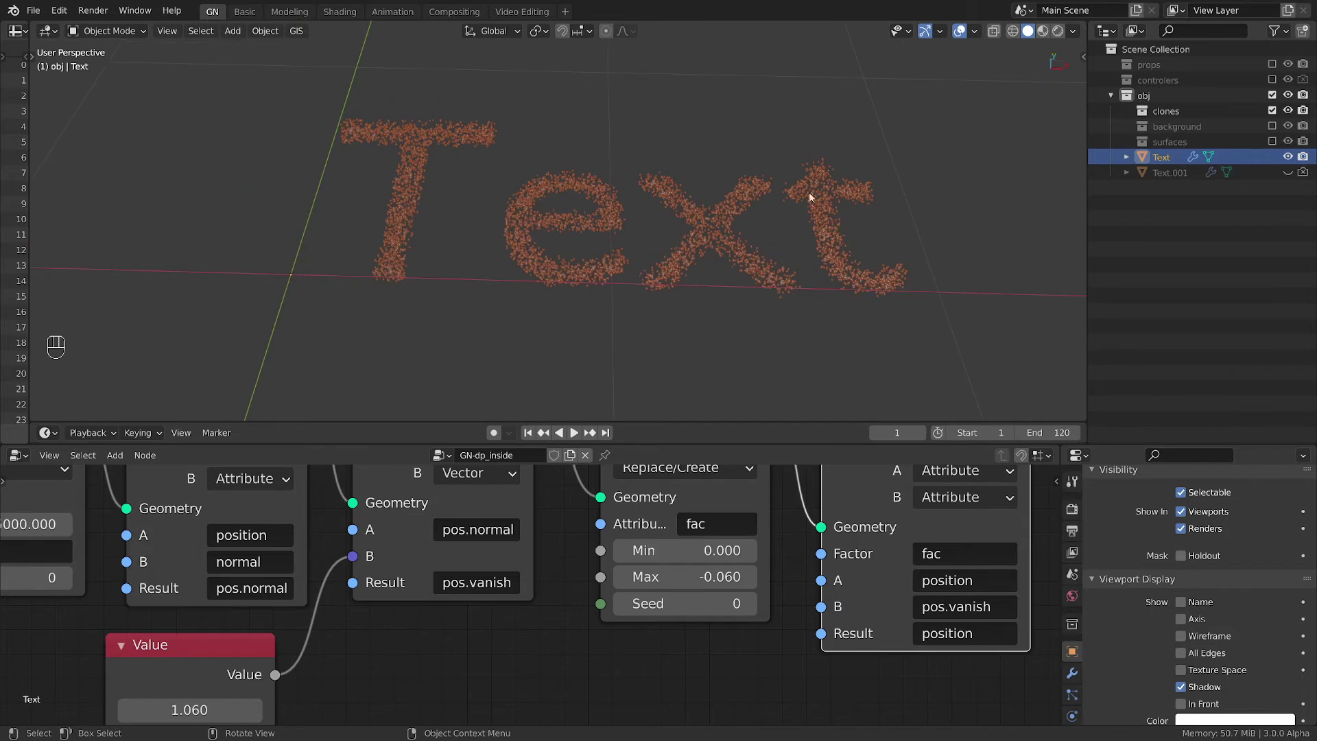
middle_click_drag(796, 195, 791, 195)
scroll(544, 228, "up", 2)
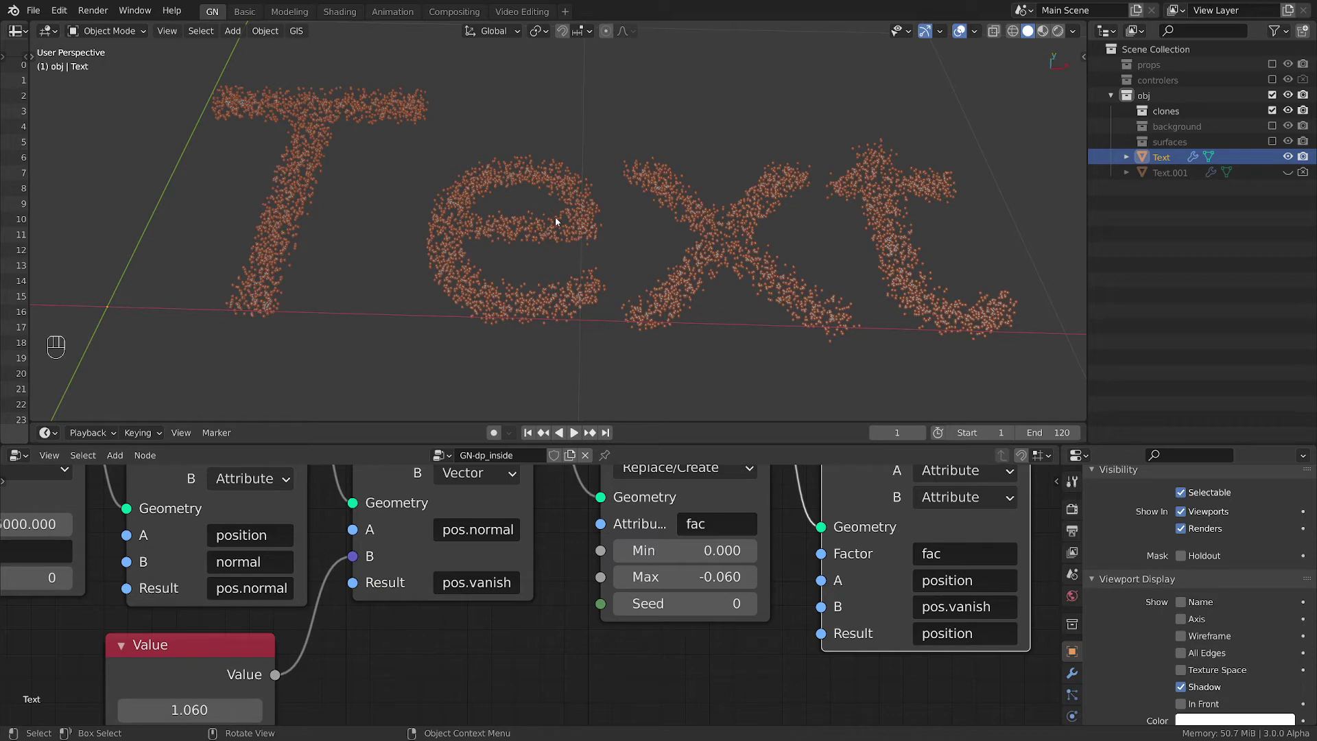
Step: Deselect Text and add a new mesh cube with Shift+A
left_click(579, 212)
key("shift+a")
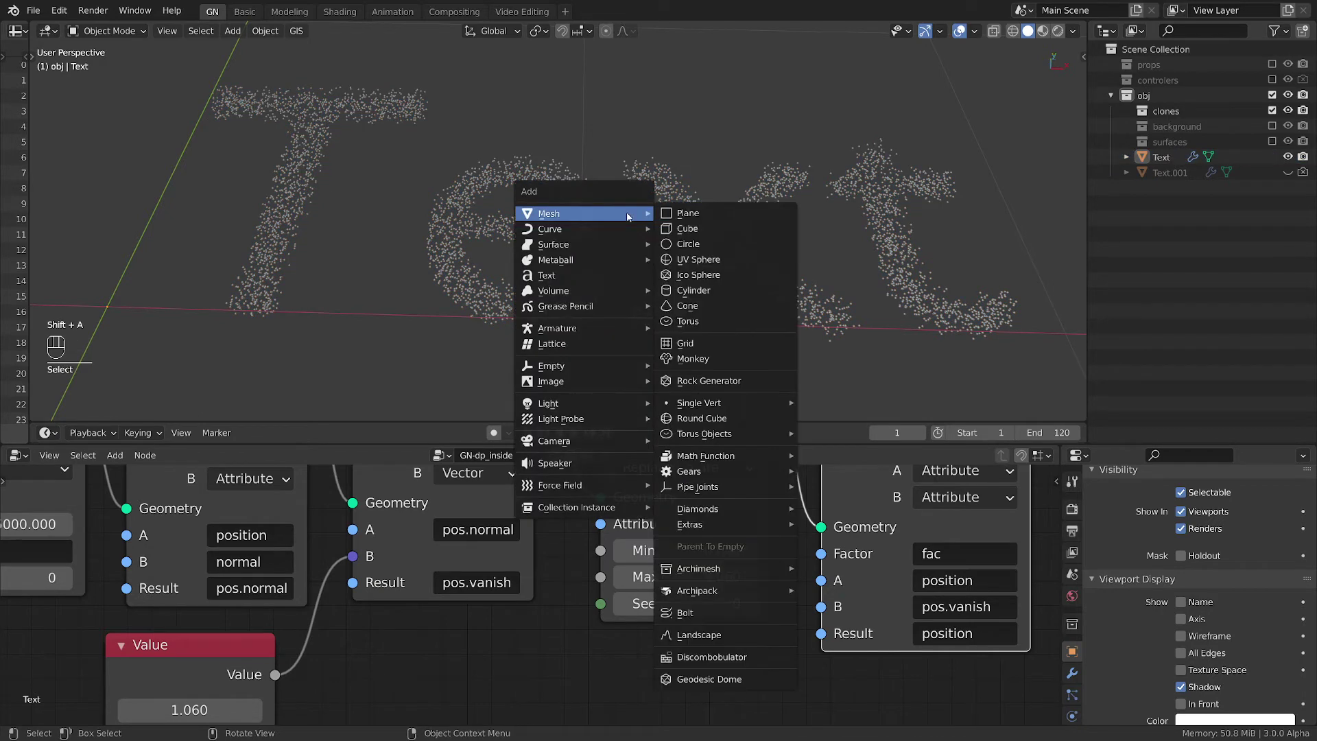
key("Right")
key("Down")
key("Return")
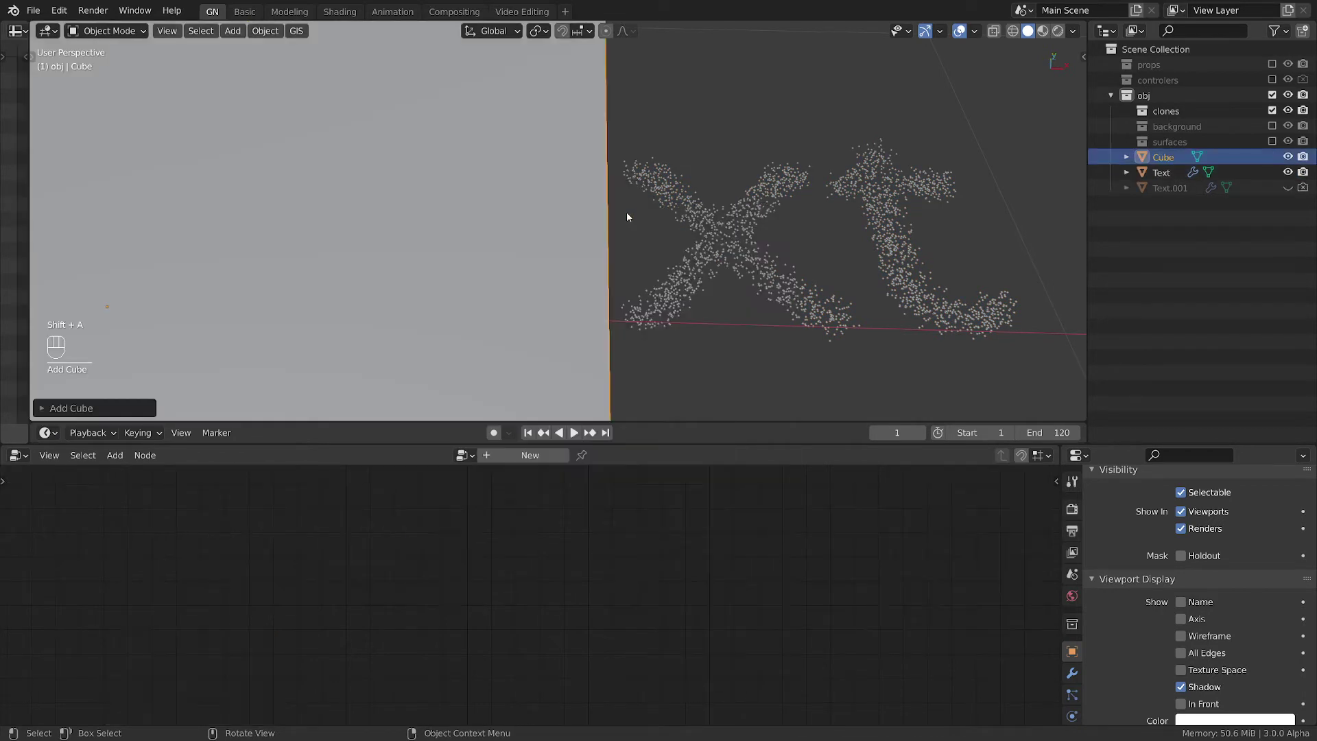
scroll(699, 179, "down", 4)
scroll(699, 178, "down", 2)
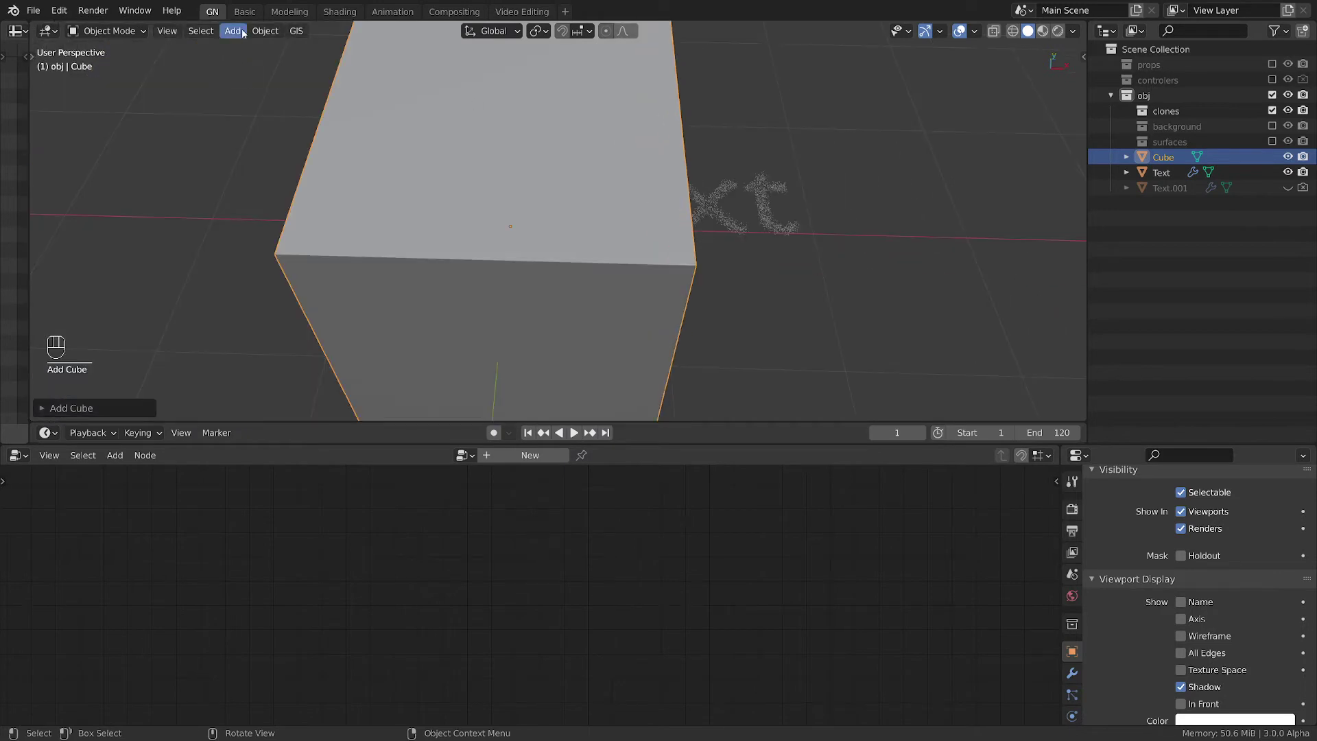
Step: Apply Quick Liquid to the cube and play the simulation to frame 35
left_click(264, 31)
mouse_move(296, 413)
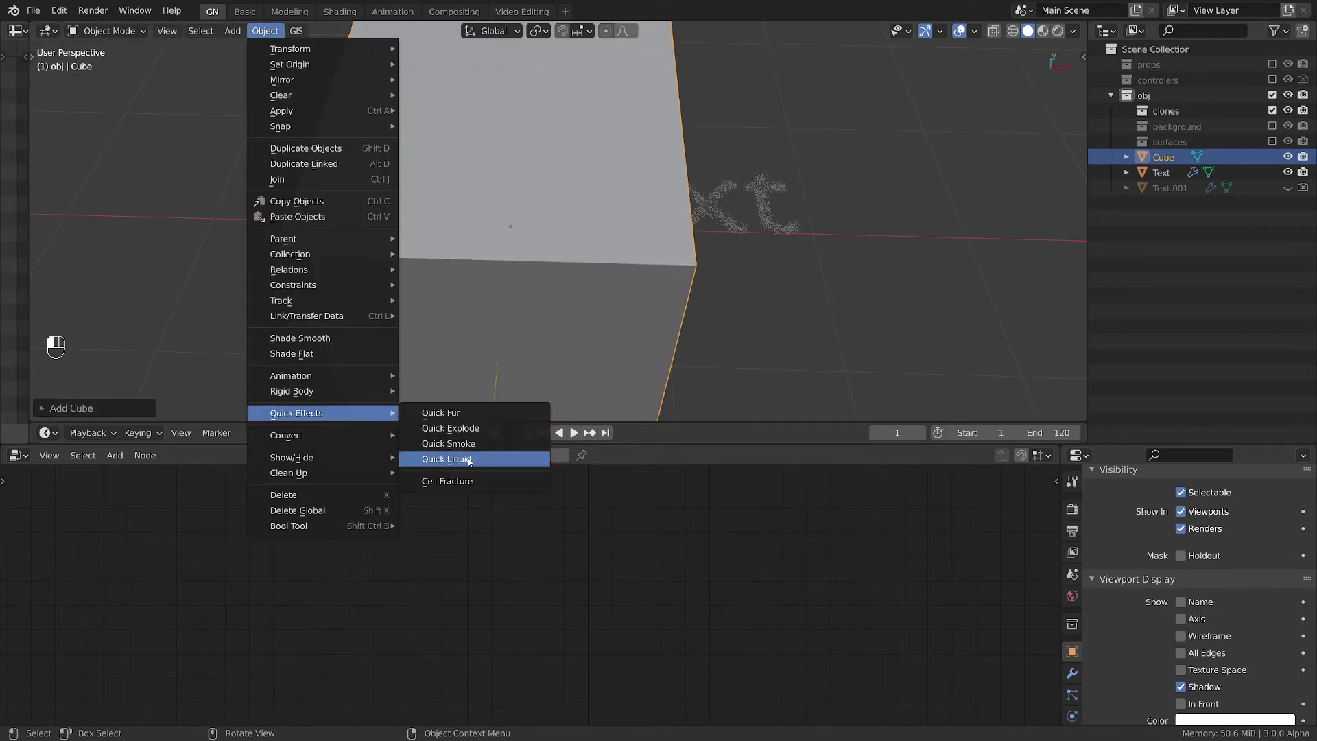
key("Return")
key("space")
scroll(603, 247, "down", 4)
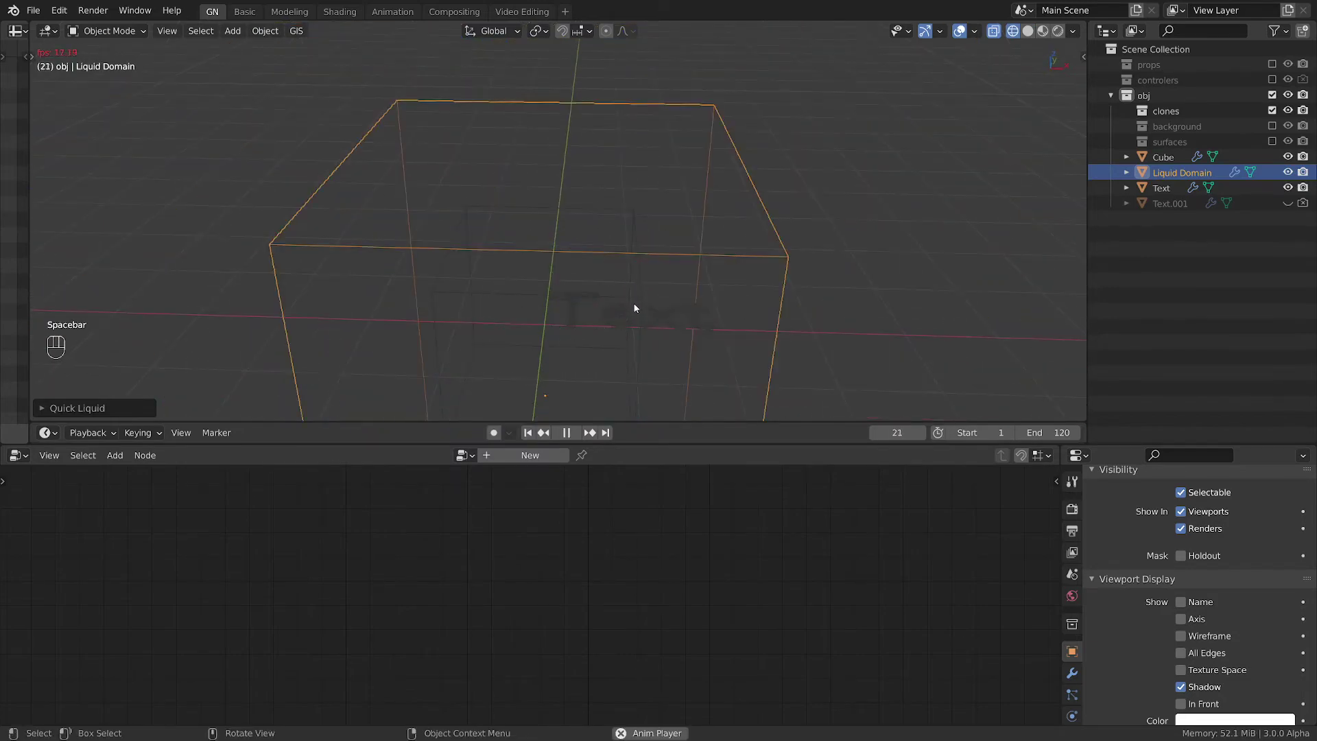
key("space")
middle_click_drag(647, 338, 694, 203)
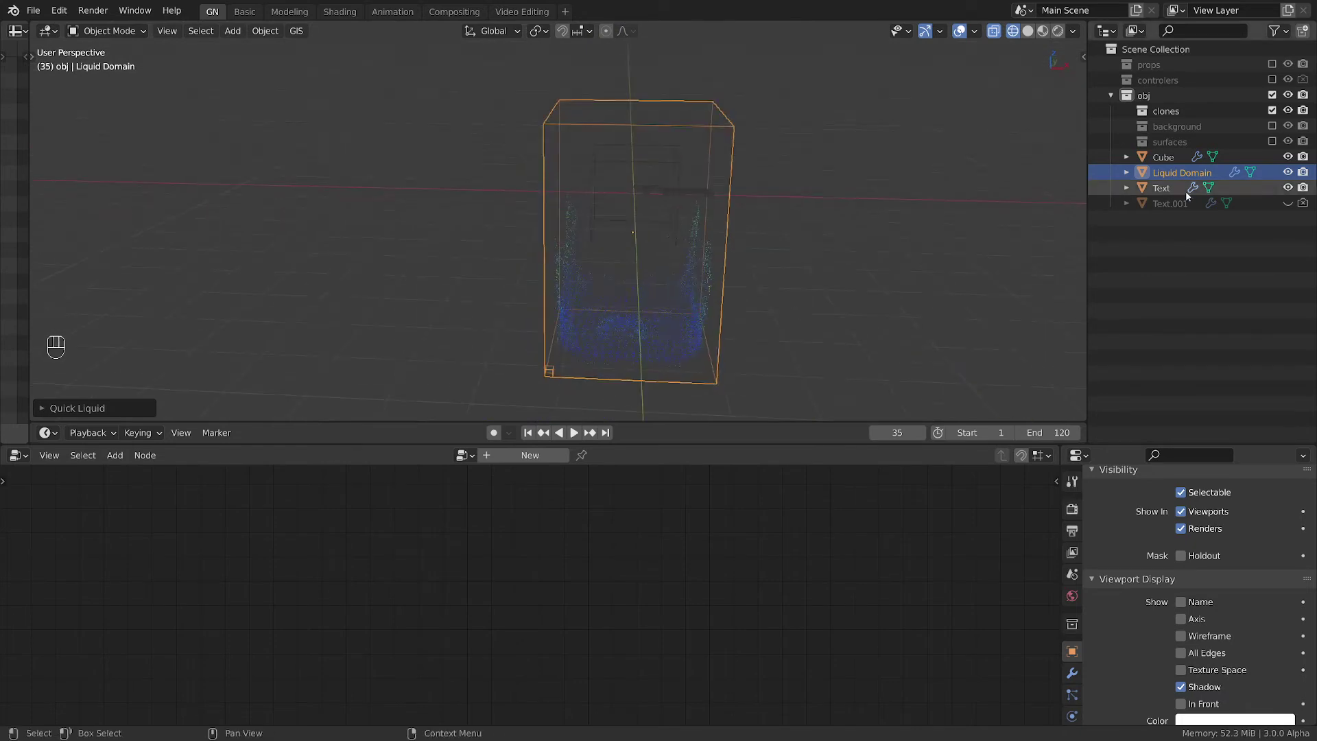
scroll(1070, 662, "down", 3)
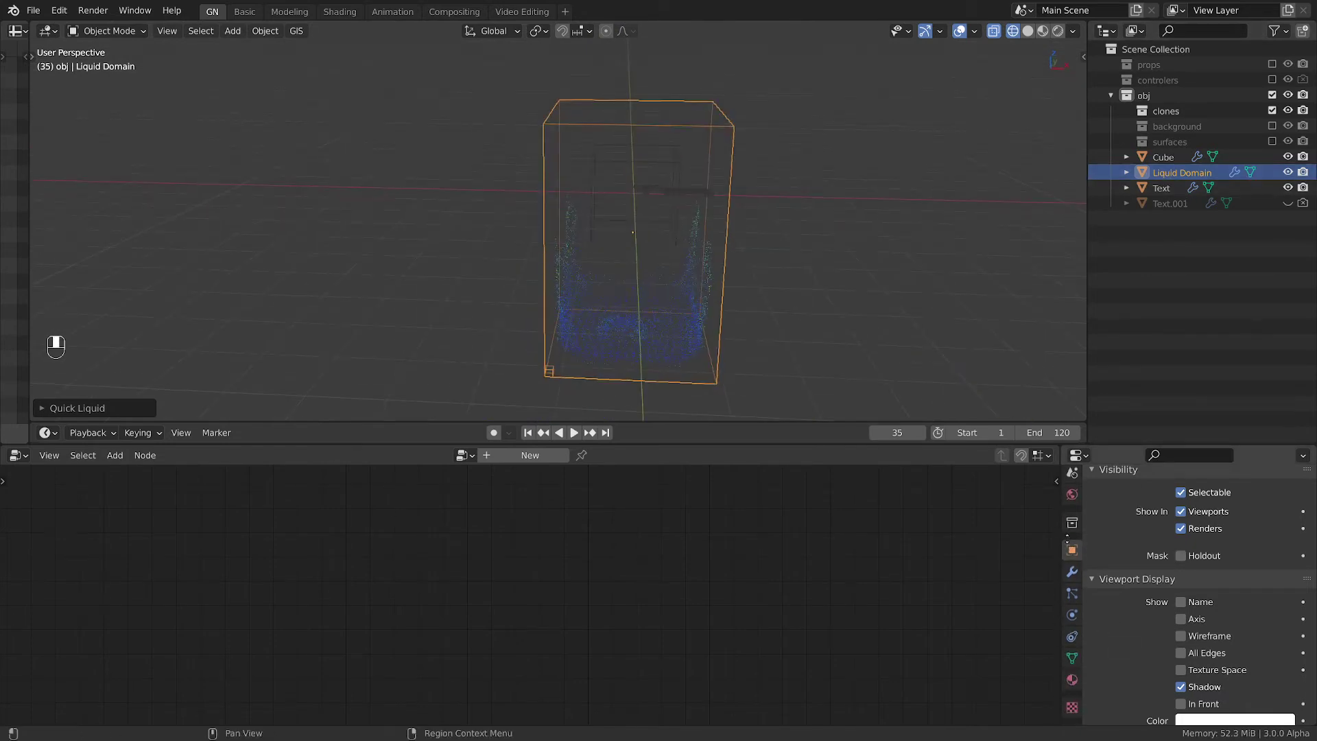
Step: Add a new particle system to the Liquid Domain, then return to its physics settings
left_click(1073, 616)
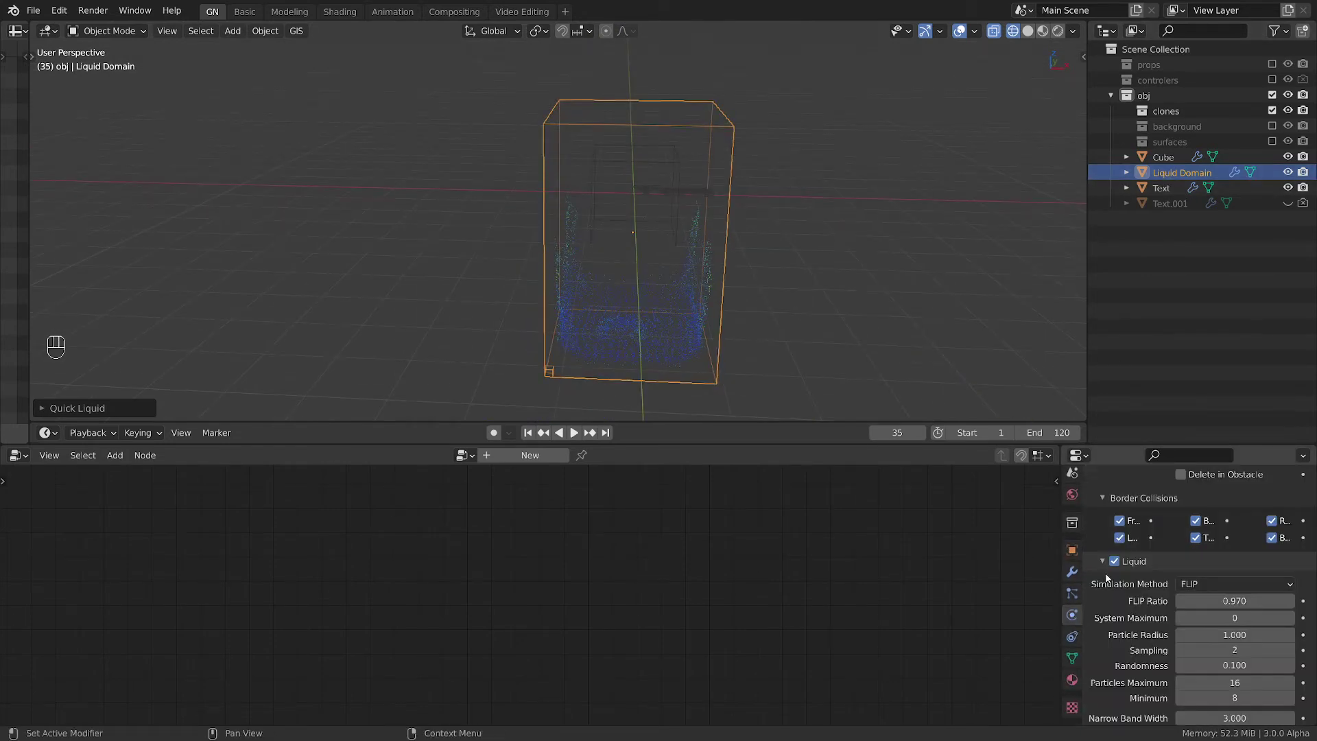
left_click(1072, 593)
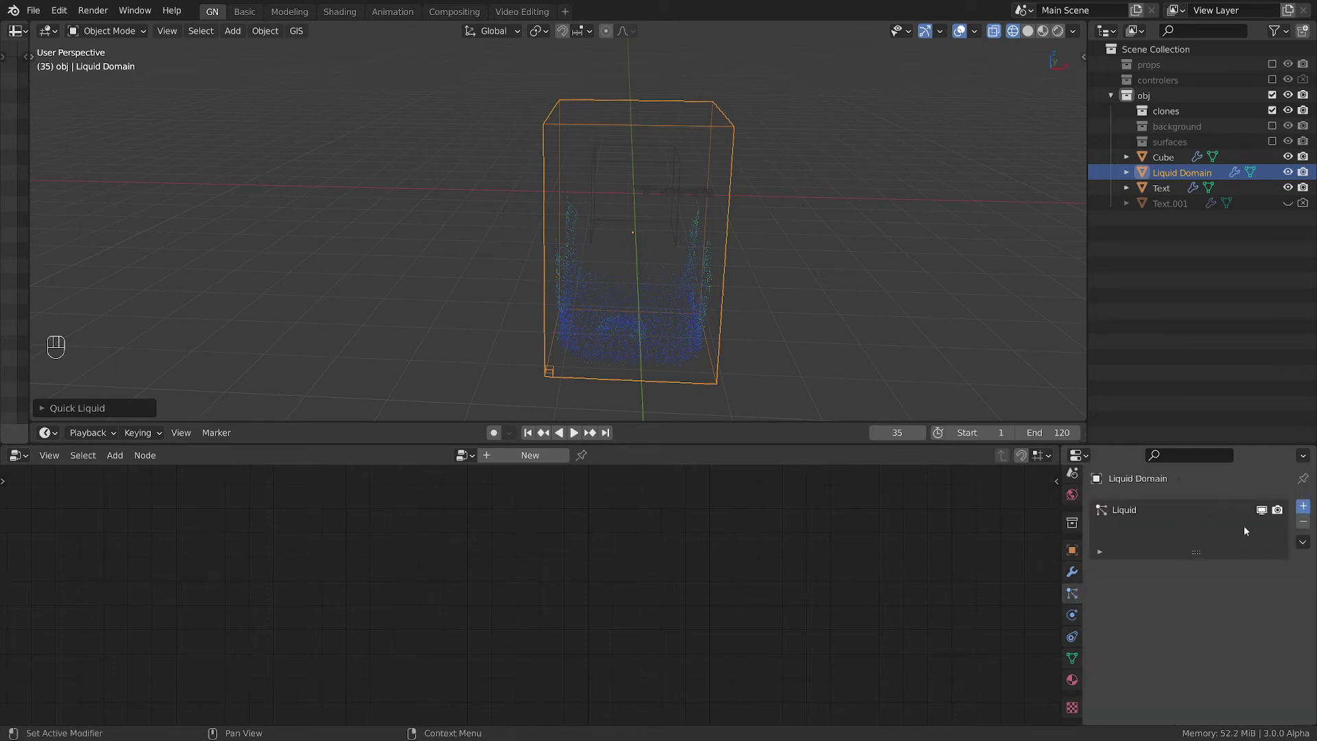
left_click(1303, 507)
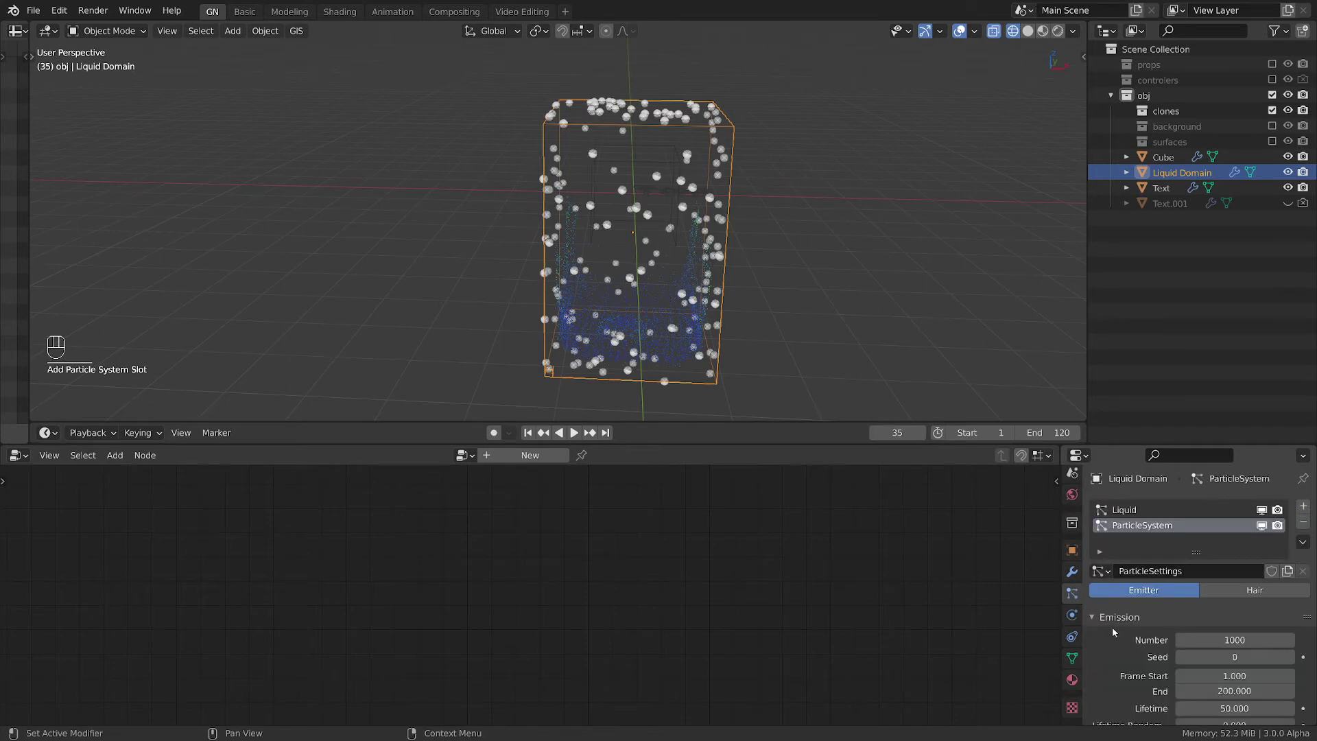
left_click(1072, 616)
Step: Expand the Mesh subpanel in the liquid's Fluid settings
scroll(1125, 621, "down", 5)
scroll(1139, 617, "down", 5)
scroll(1140, 617, "down", 5)
scroll(1140, 618, "down", 4)
scroll(1140, 619, "down", 4)
scroll(1142, 627, "down", 4)
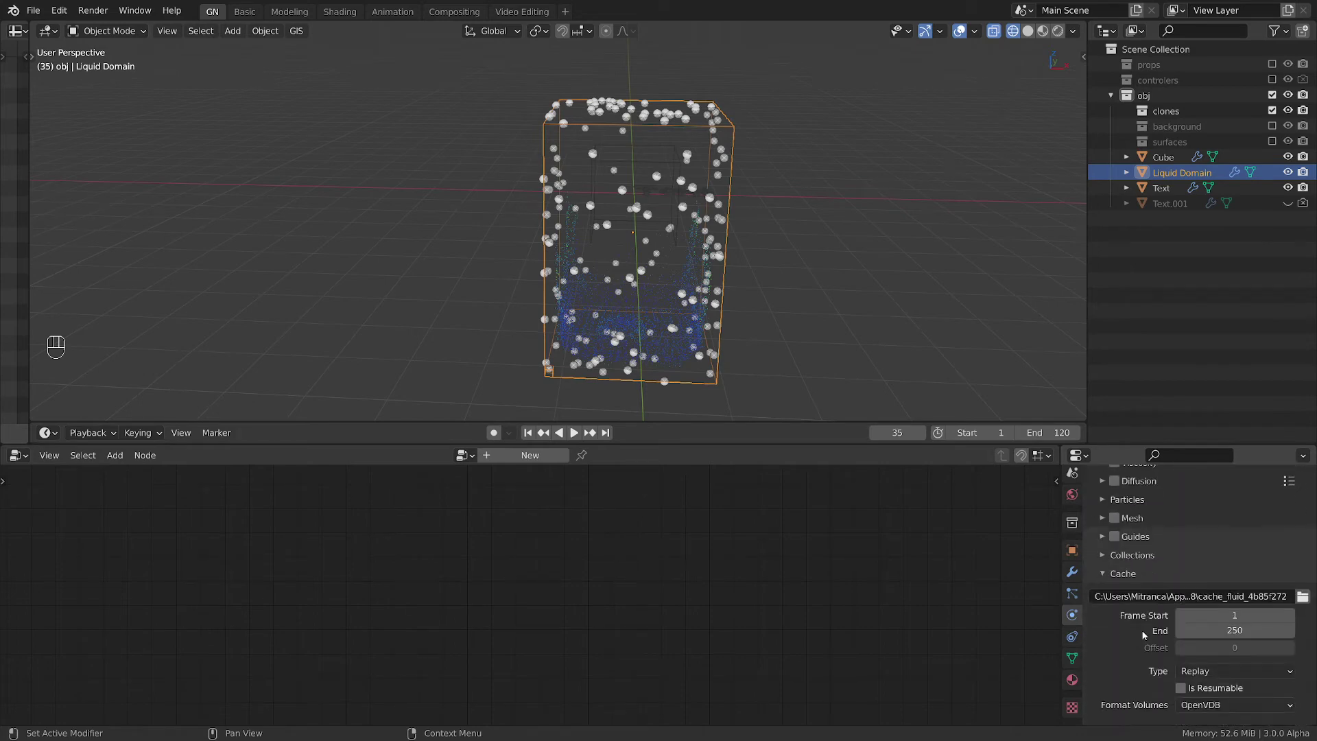
scroll(1143, 631, "down", 3)
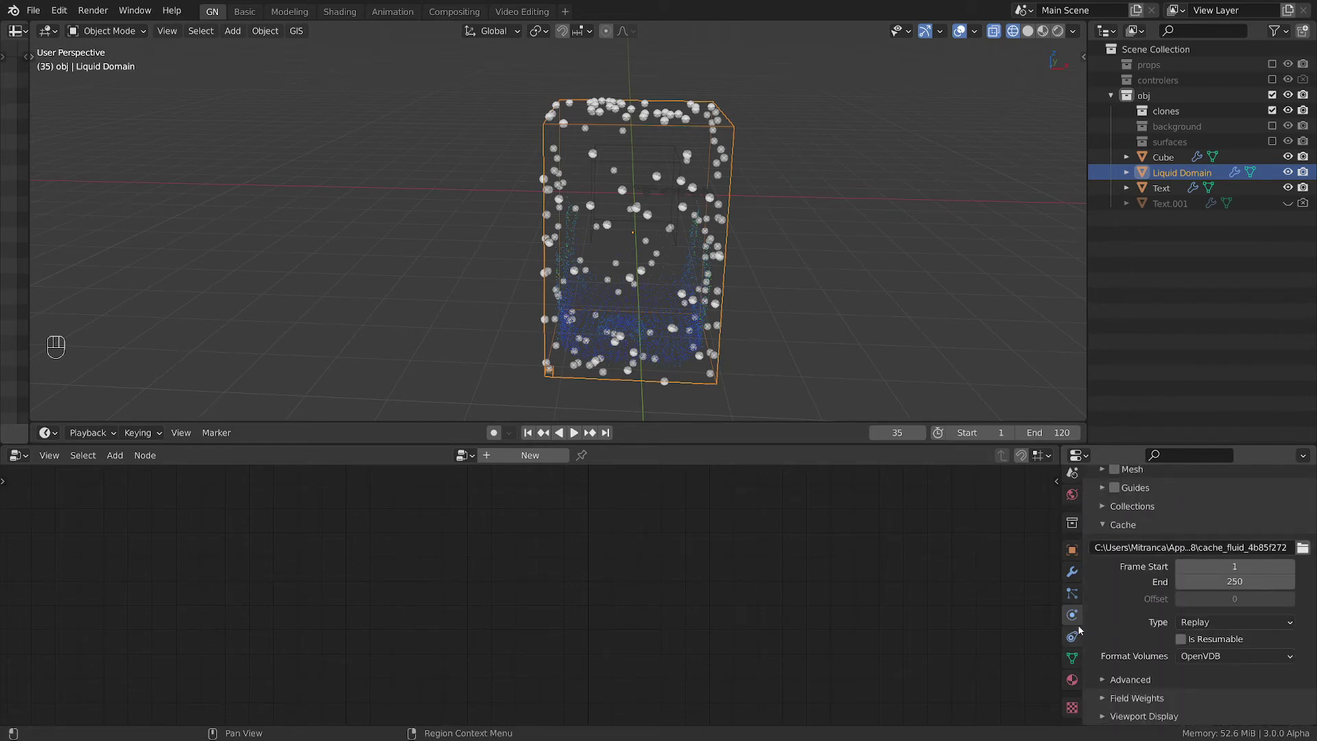
scroll(1131, 623, "up", 3)
scroll(1133, 625, "up", 2)
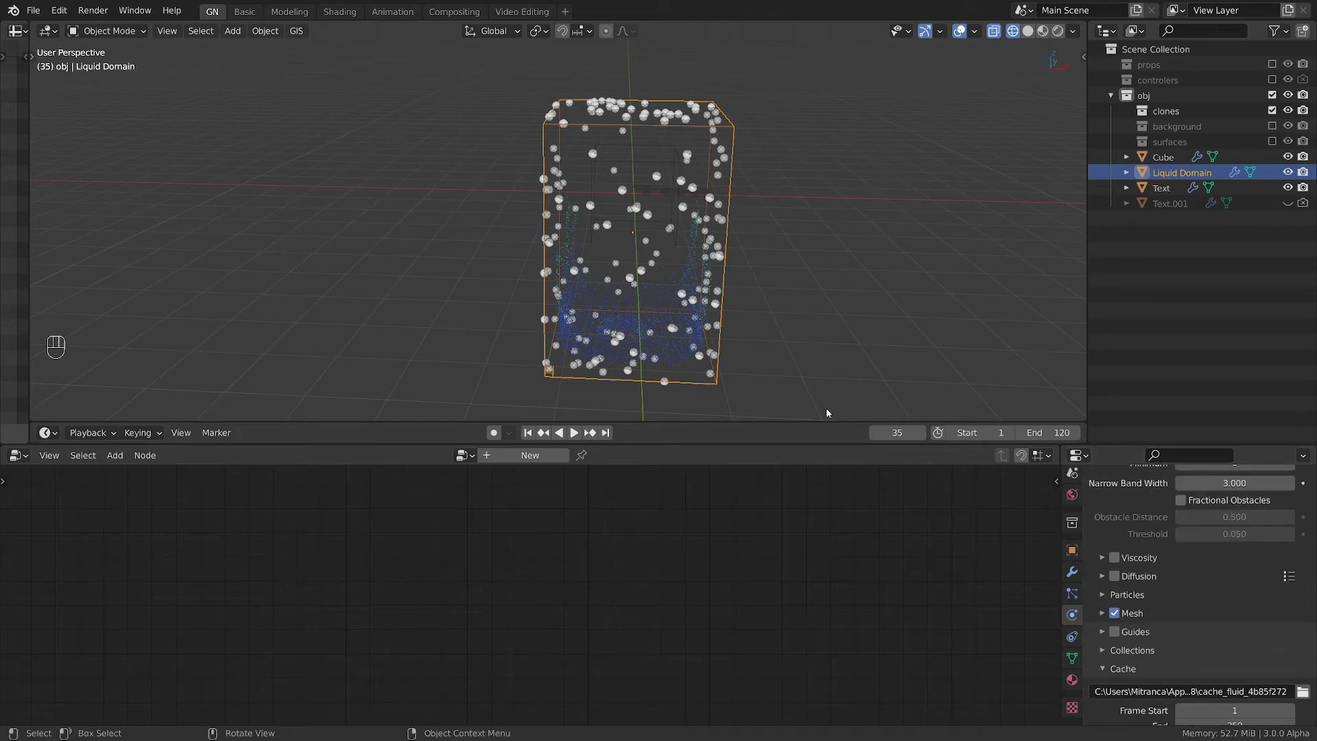
left_click(1101, 615)
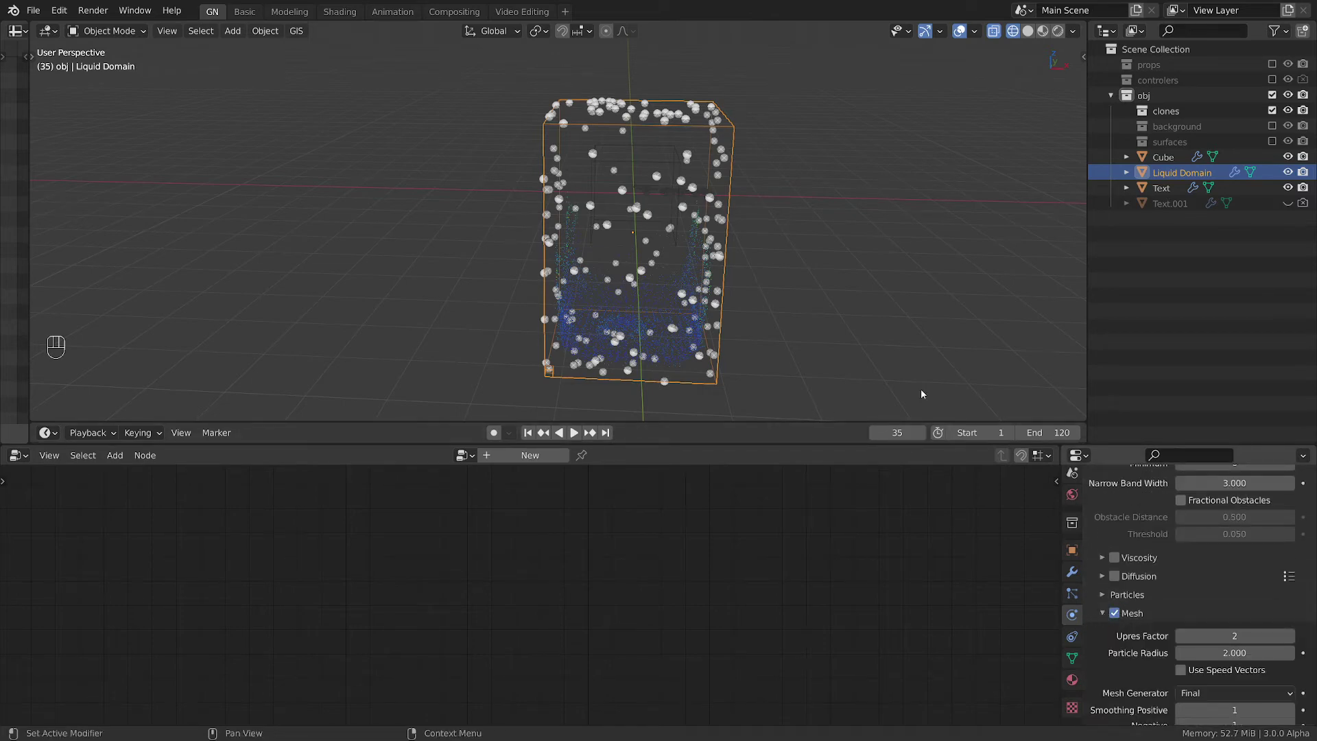
scroll(762, 255, "up", 2)
scroll(720, 261, "up", 1)
scroll(679, 267, "down", 4)
Step: Replay the simulation, step to frame 2 and view it in Solid shading
key("space")
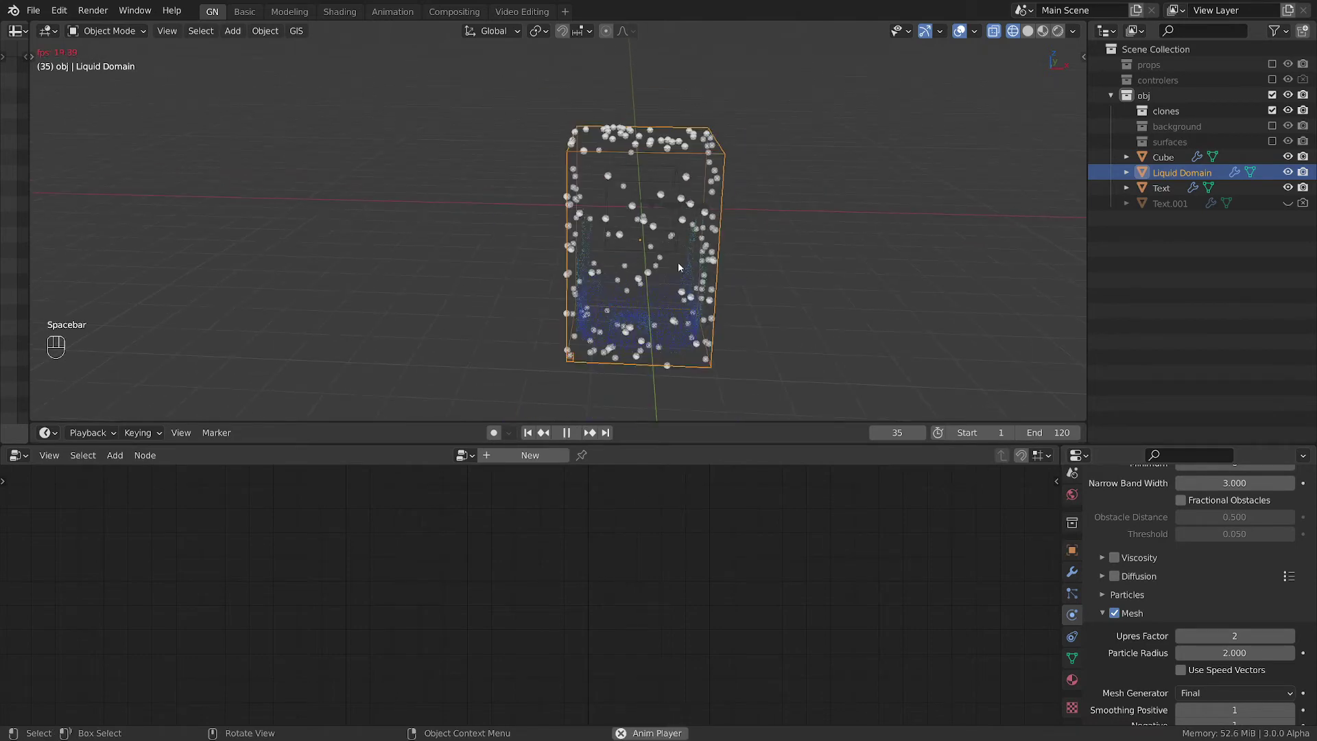
key("space")
key("shift+Left")
key("shift+Left")
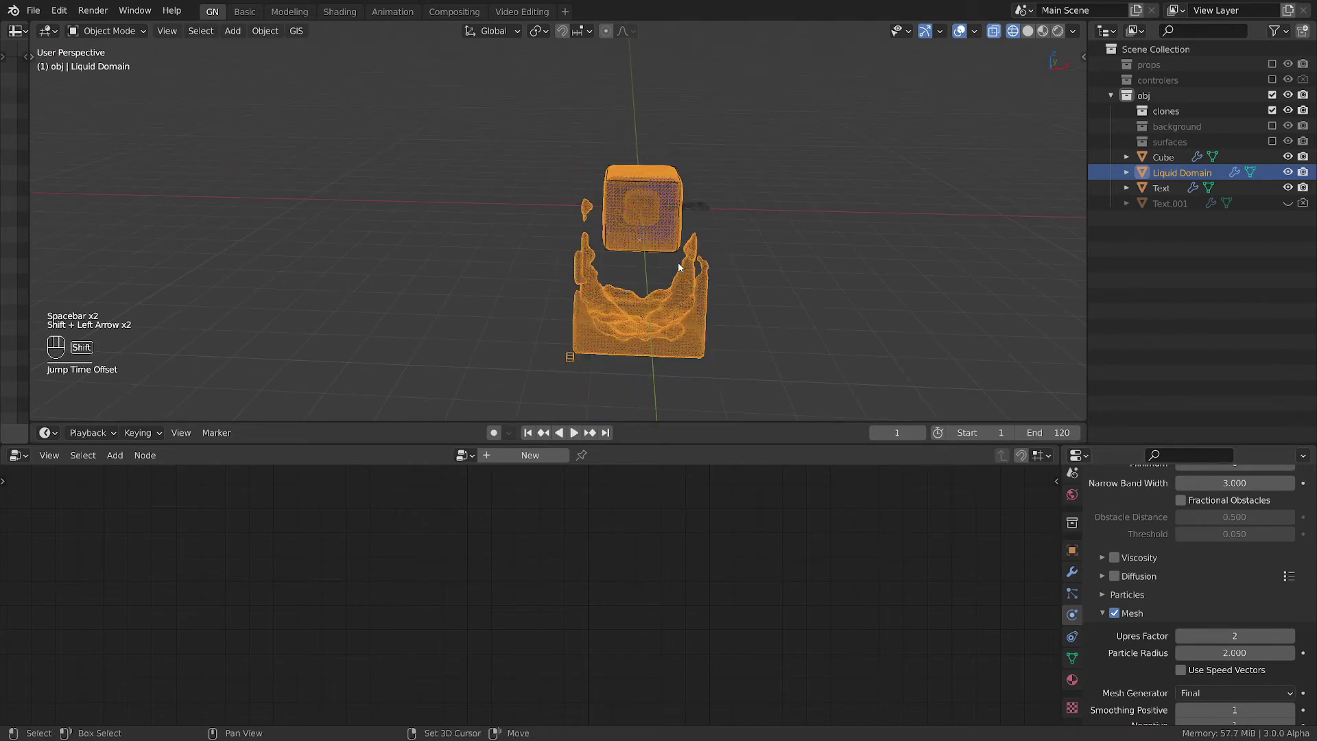
scroll(655, 288, "up", 3)
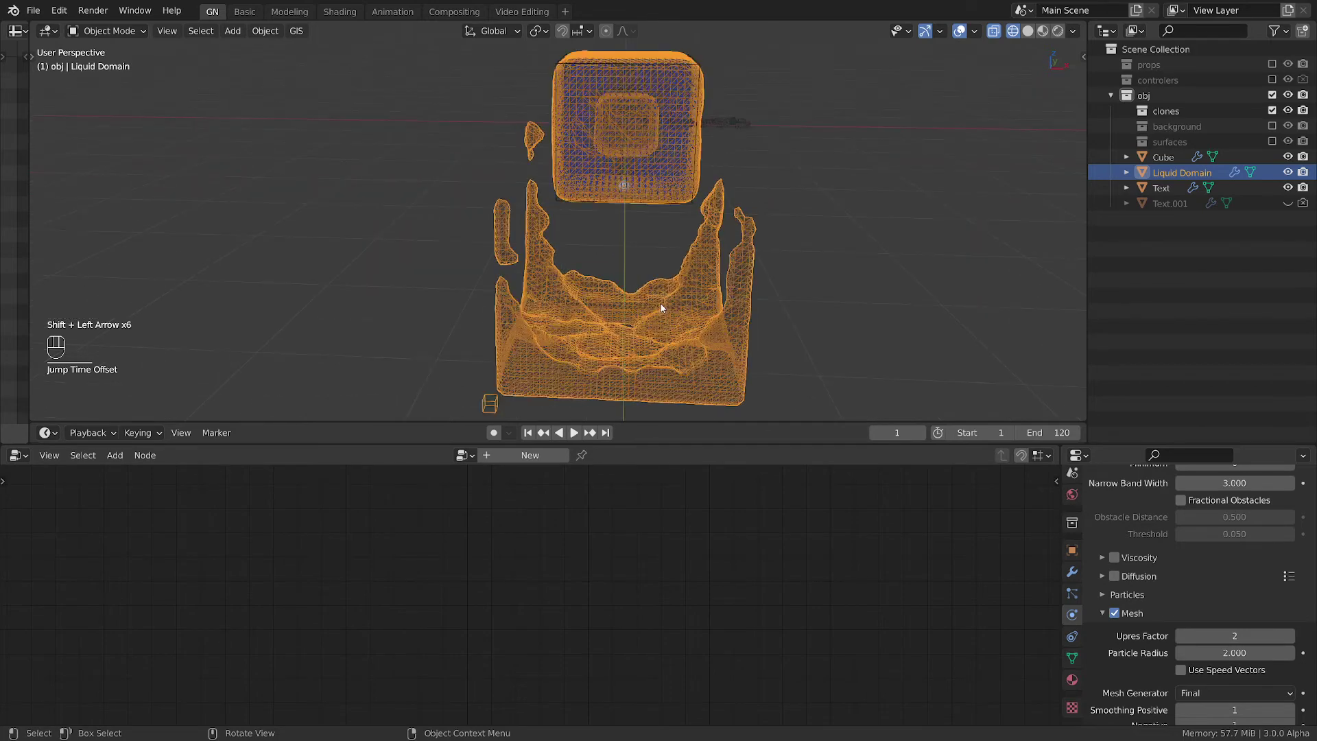
key("Right")
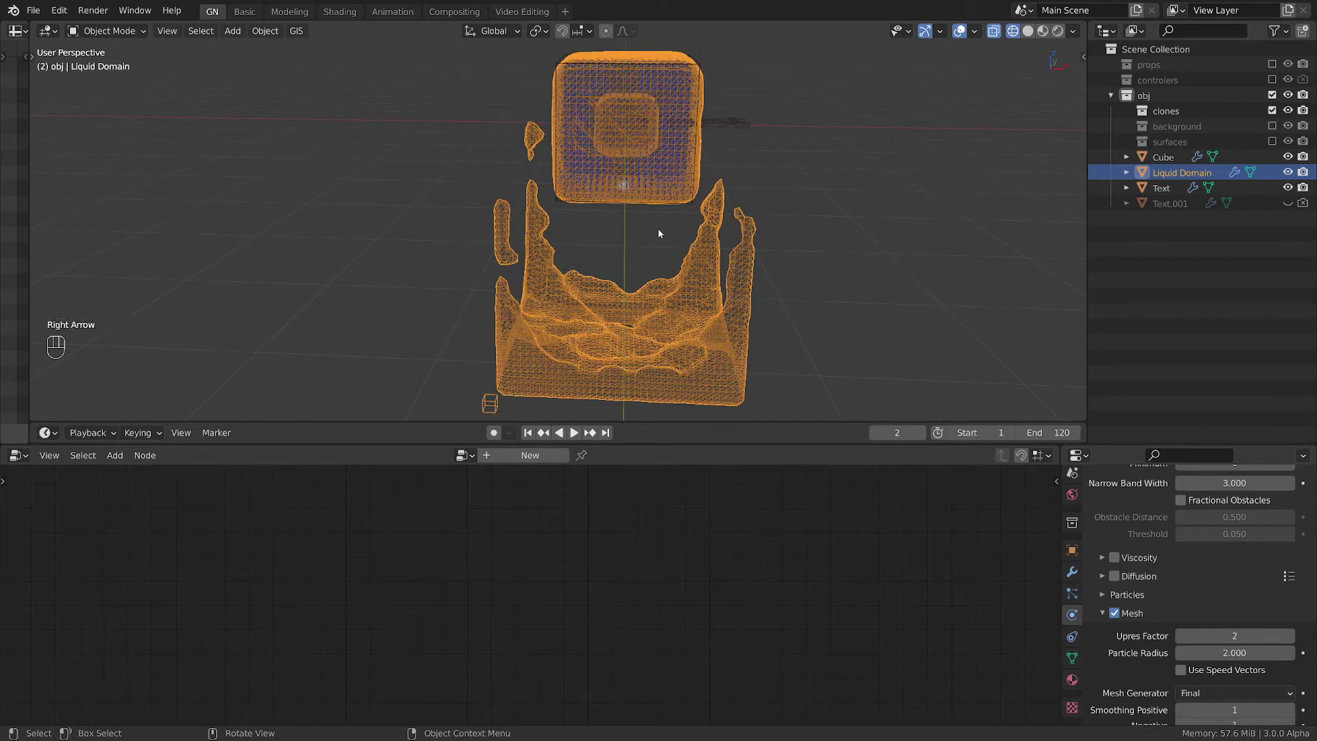
scroll(668, 237, "up", 2)
key("z")
scroll(682, 247, "down", 4)
scroll(686, 267, "up", 3)
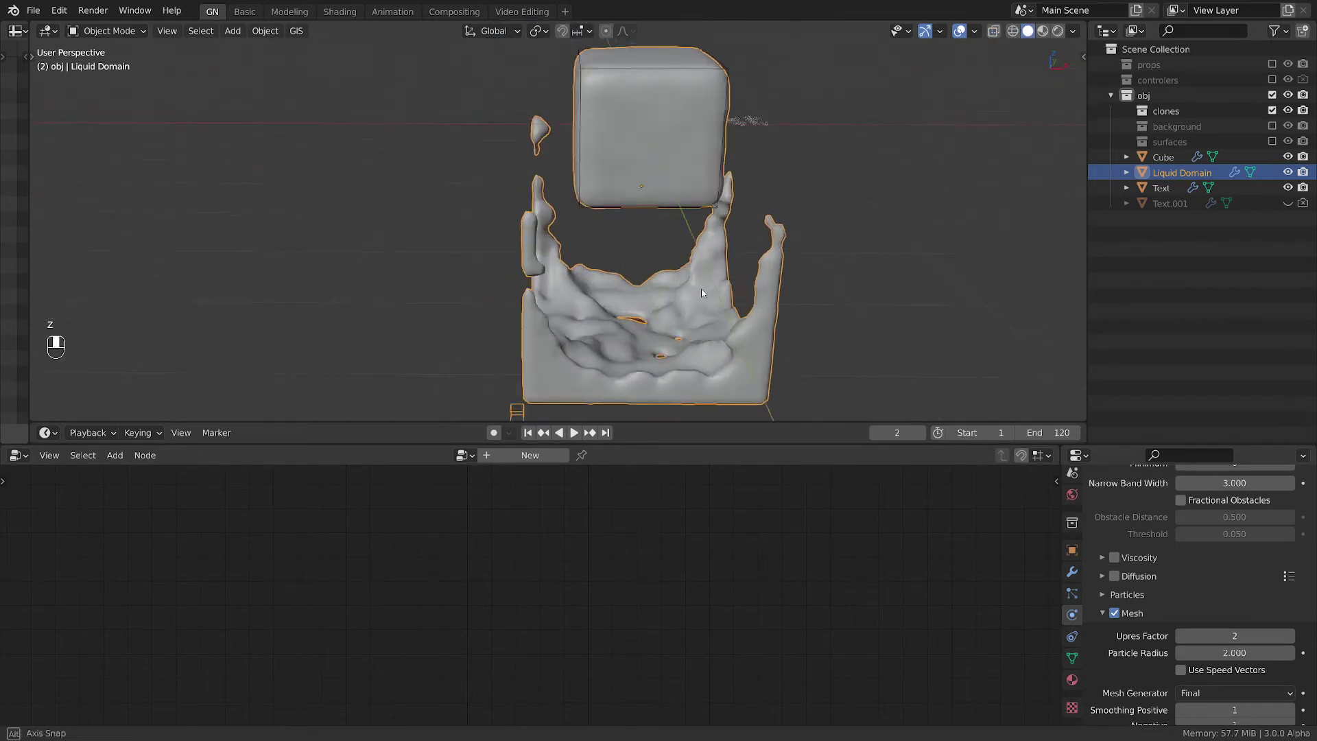
Step: Hide the Cube and give the Liquid Domain a geometry nodes modifier using GN-dp_inside
left_click(1288, 157)
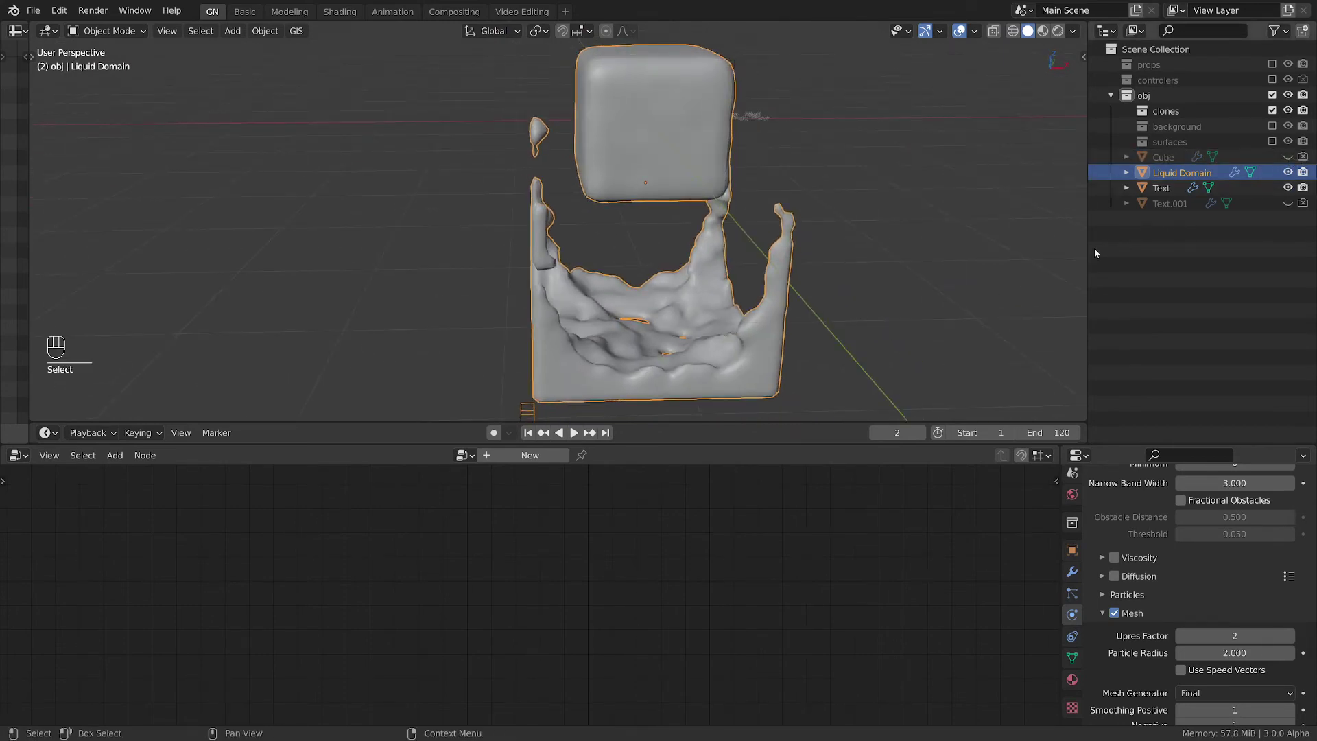
left_click(546, 455)
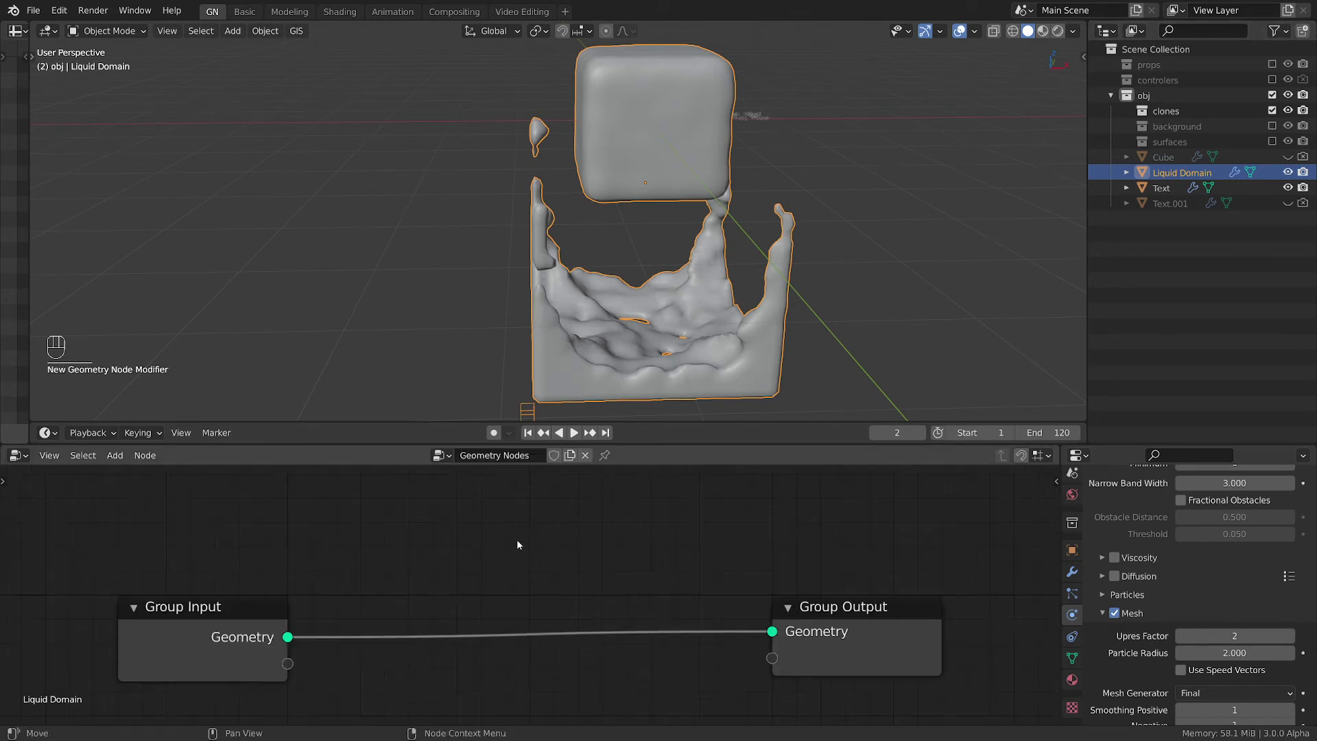
scroll(469, 511, "up", 1)
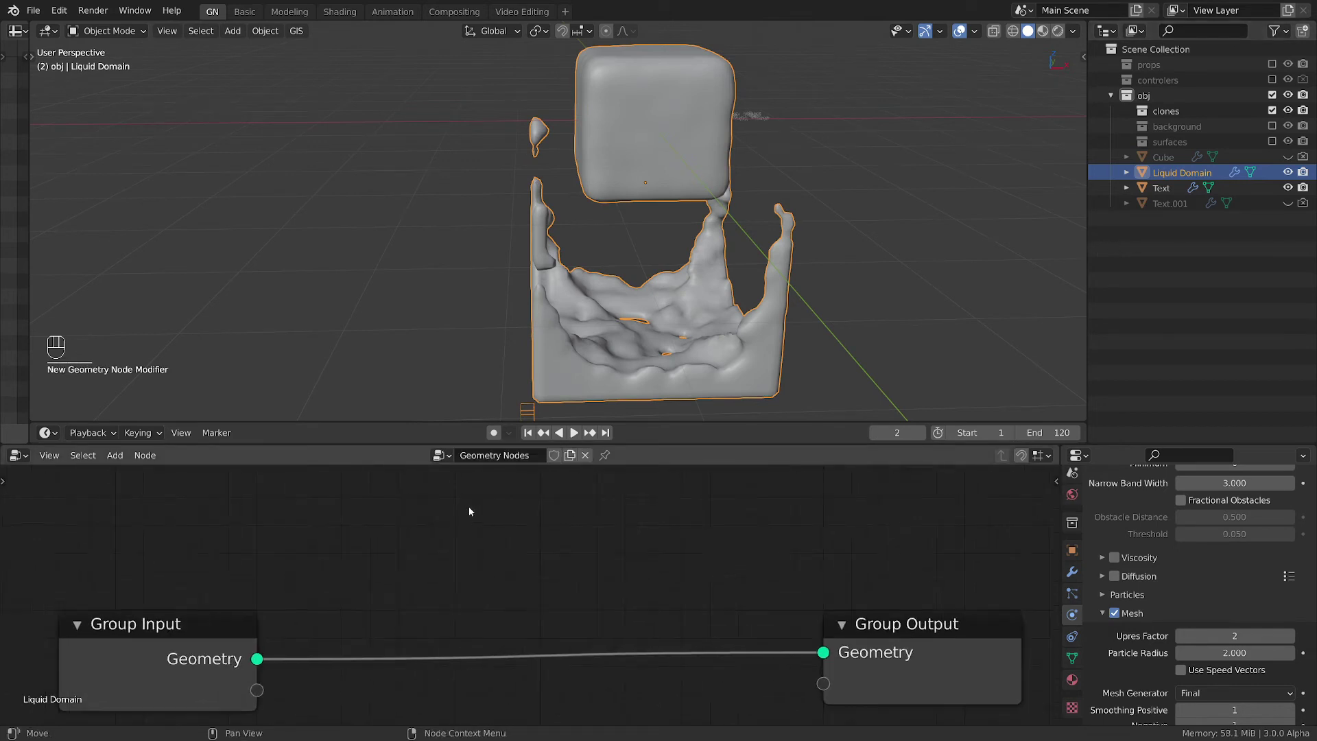
left_click(445, 456)
left_click(556, 504)
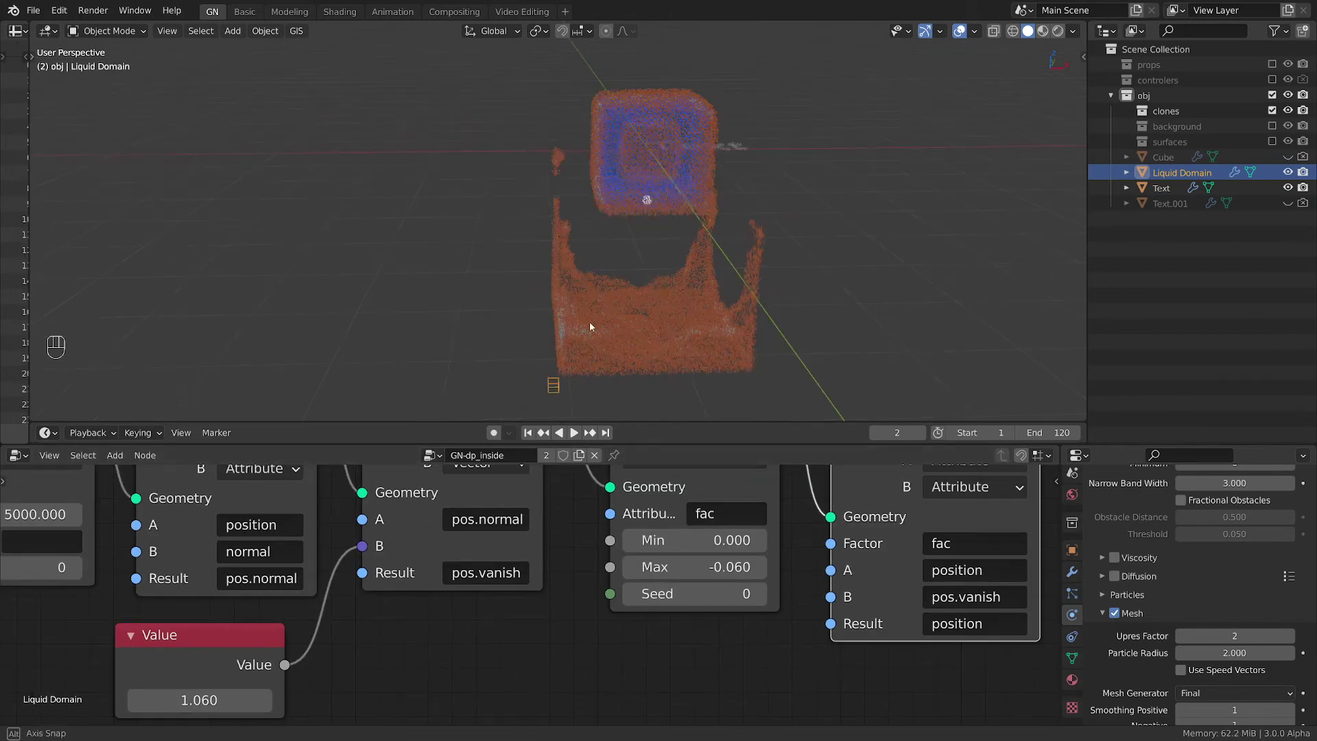
scroll(592, 317, "up", 2)
scroll(590, 316, "up", 3)
scroll(589, 318, "up", 2)
middle_click_drag(588, 319, 583, 240)
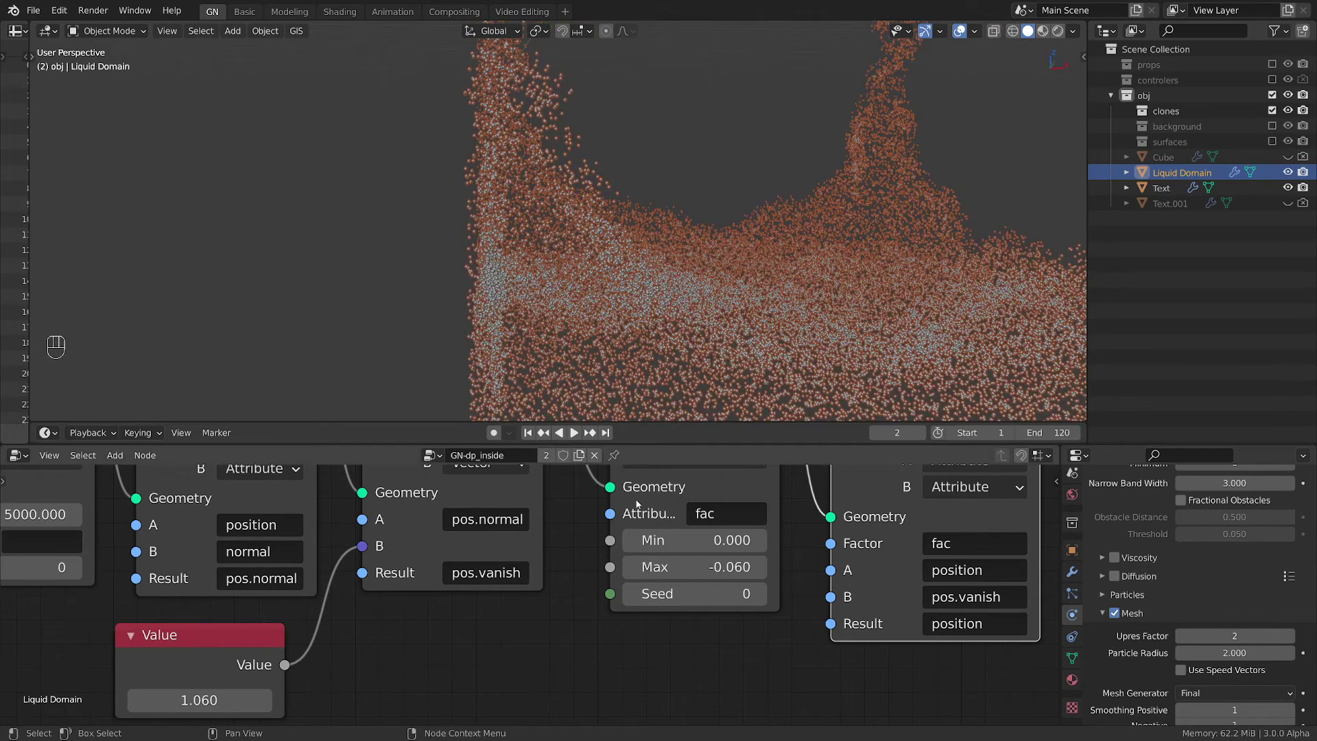
scroll(631, 504, "down", 1)
Step: Enlarge the node editor and mute the Vector Add, Multiply, Randomize, Mix and Value nodes
left_click_drag(655, 443, 670, 328)
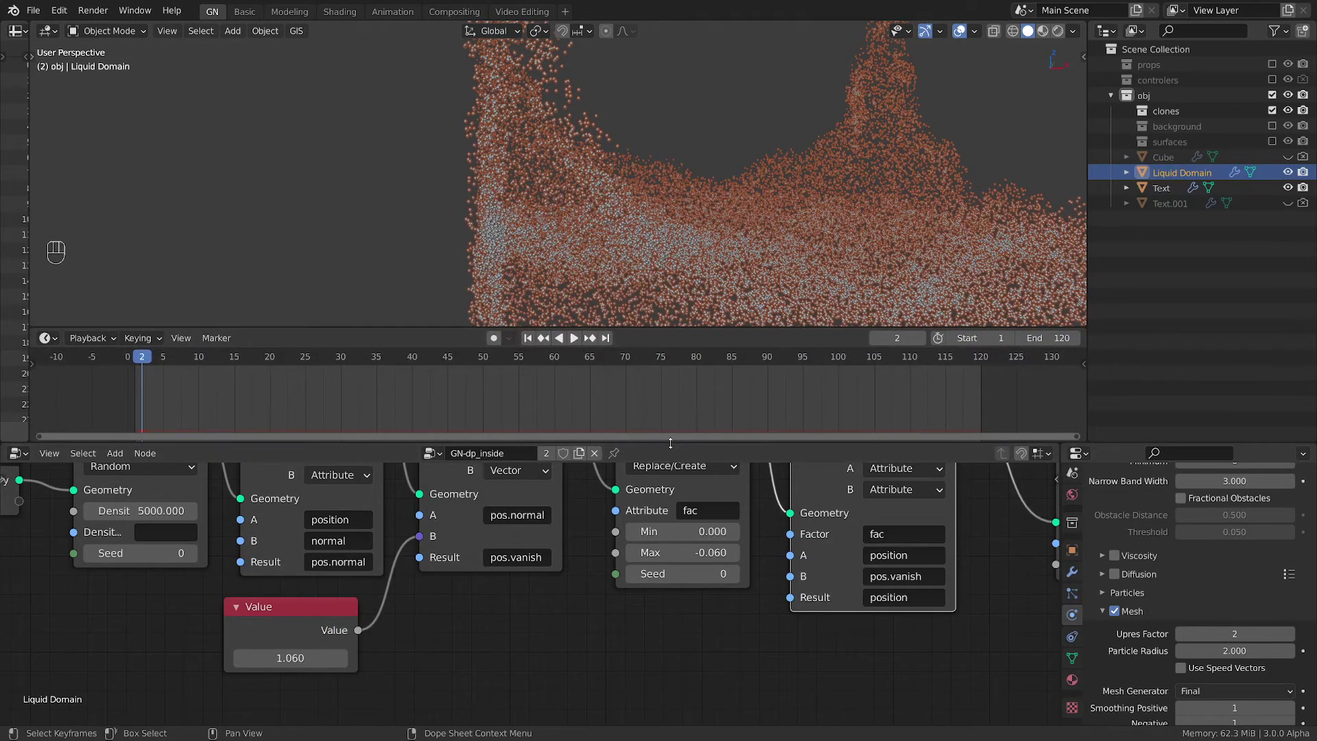
left_click_drag(670, 446, 686, 328)
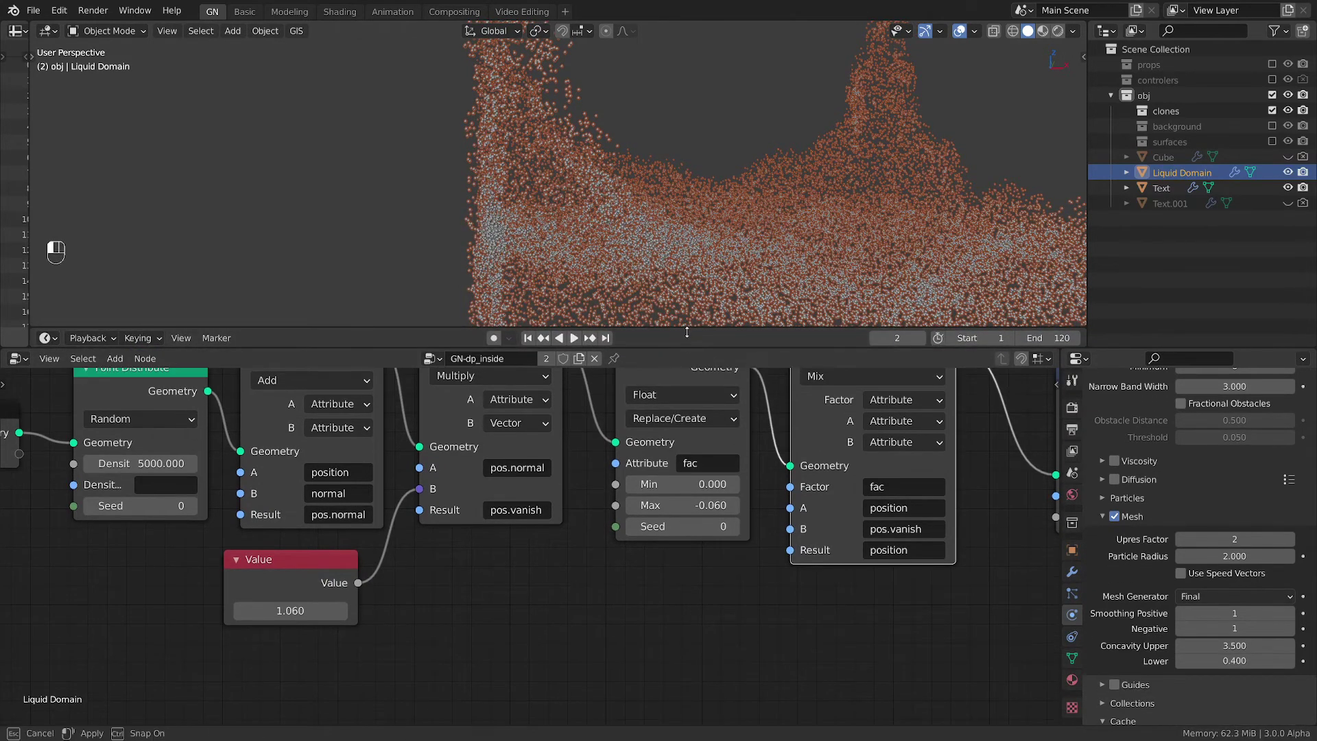
scroll(660, 230, "down", 2)
scroll(565, 207, "down", 2)
scroll(565, 207, "up", 2)
scroll(576, 209, "up", 2)
scroll(426, 228, "up", 1)
scroll(536, 200, "up", 2)
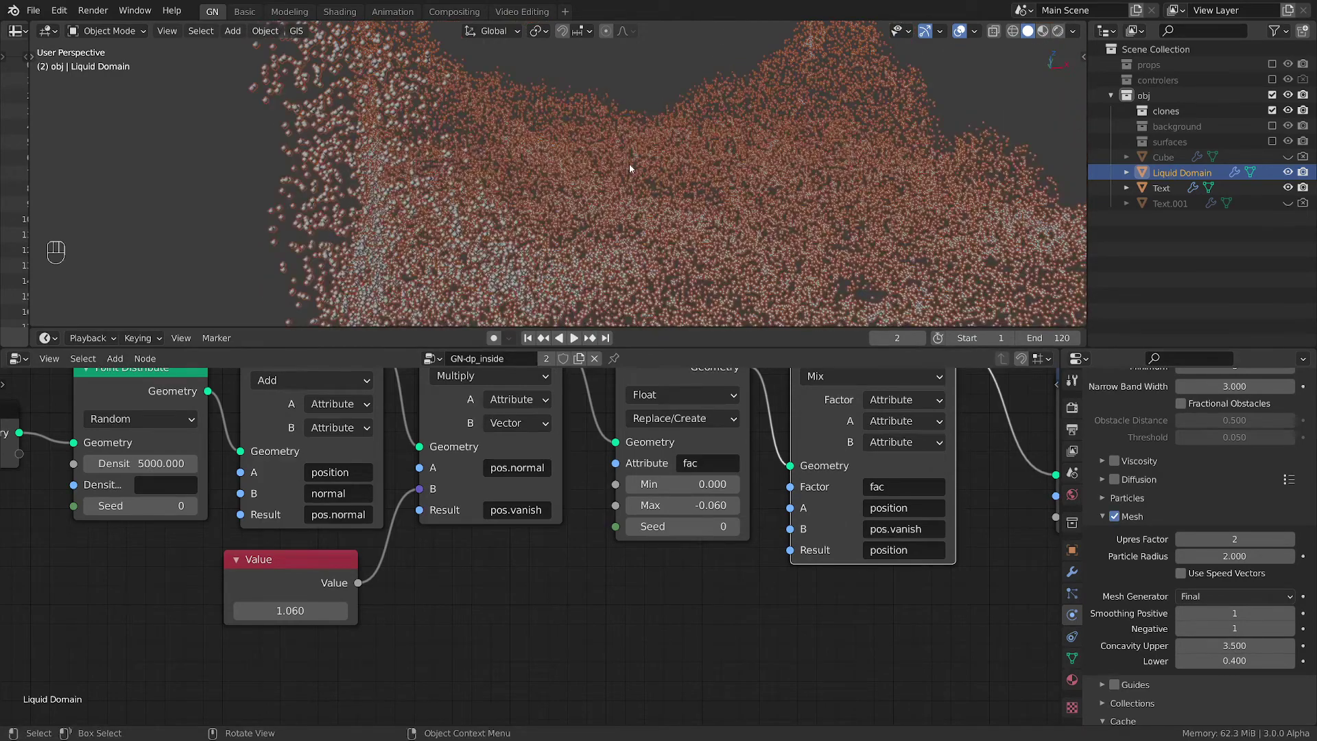
middle_click_drag(629, 163, 598, 191)
scroll(558, 558, "down", 1)
key("Home")
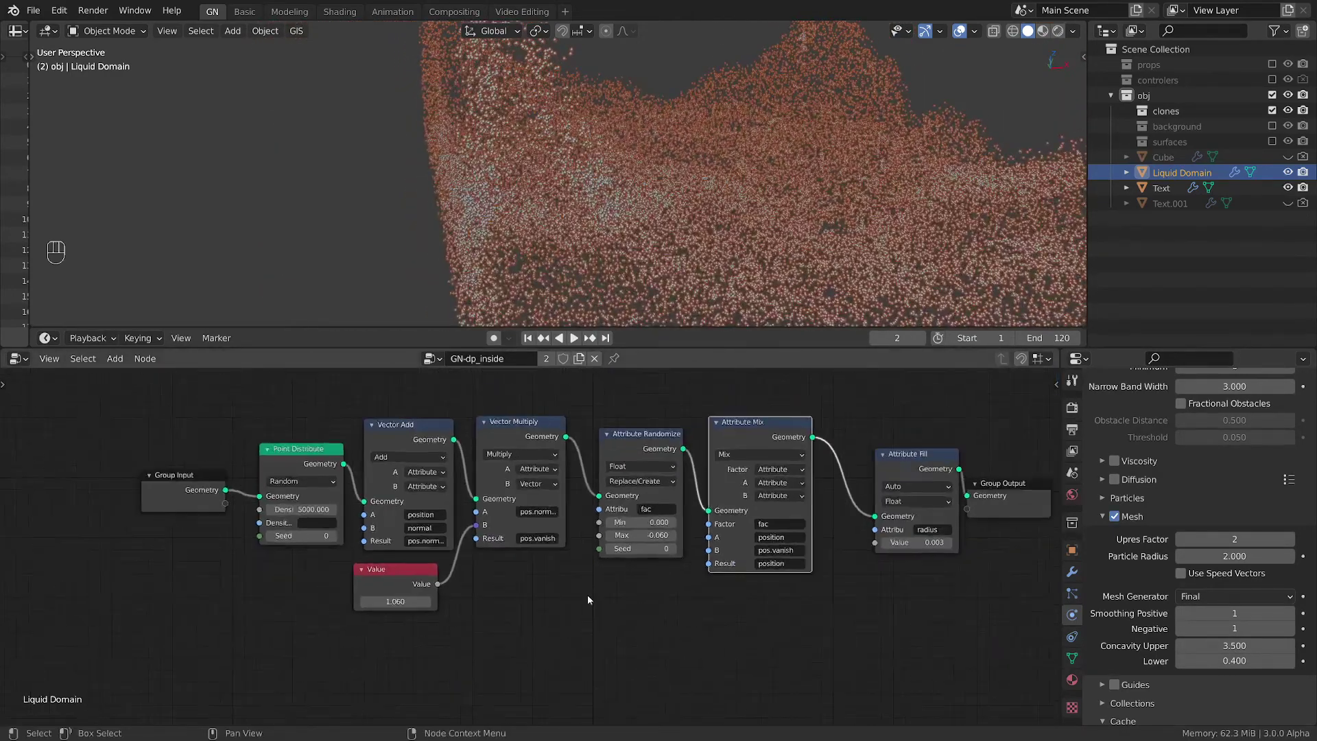
left_click_drag(318, 417, 773, 667)
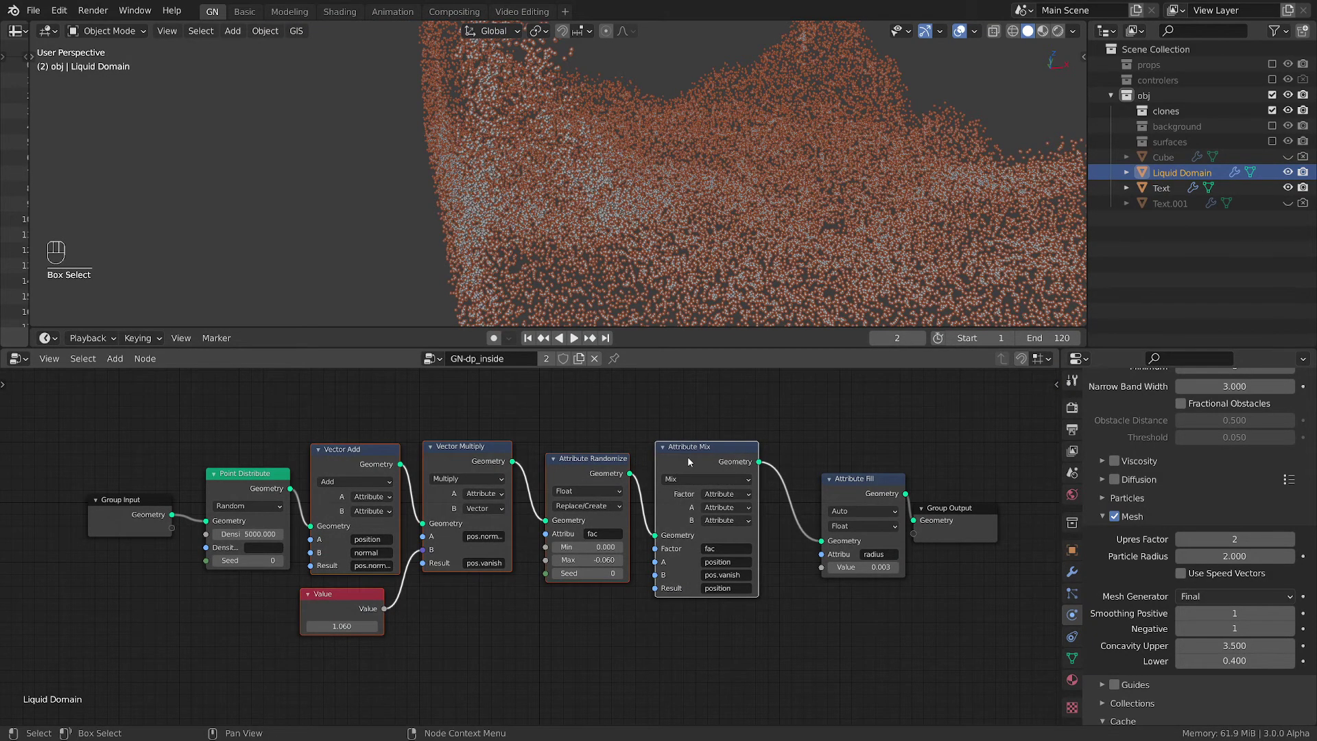
key("m")
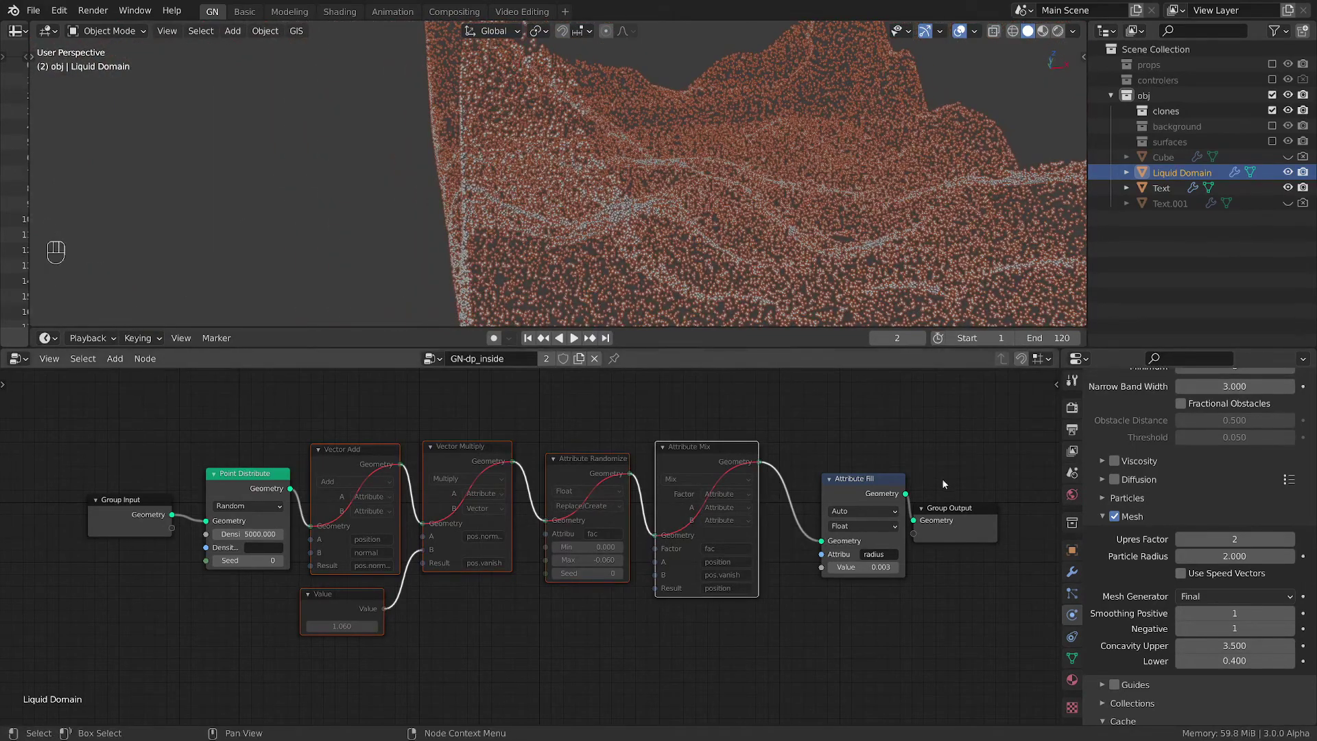
Step: Collapse the Attribute Fill node and move it beside Group Output
left_click(857, 478)
key("h")
mouse_move(834, 478)
left_mouse_down()
mouse_move(939, 469)
mouse_move(878, 519)
left_mouse_up()
scroll(863, 487, "up", 2)
Step: Insert a Point Instance node on the link after Attribute Mix
key("ctrl+a")
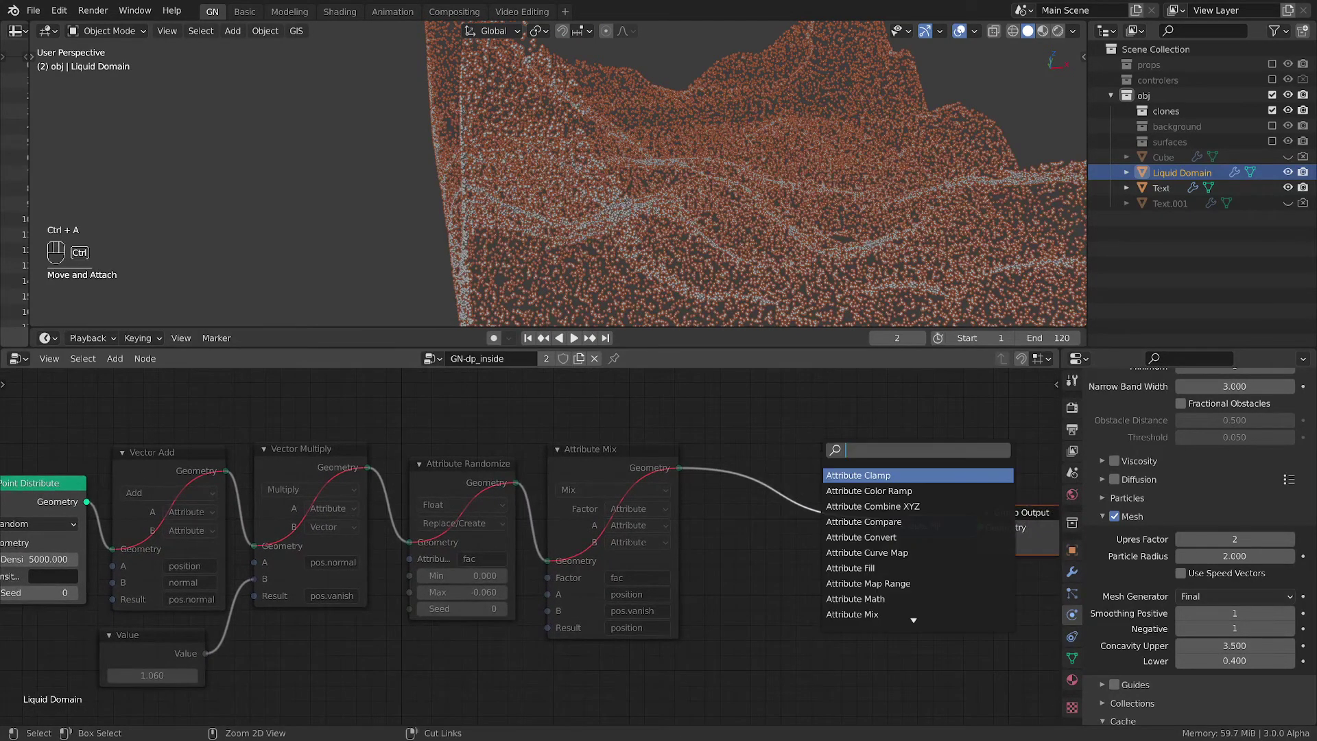
type("pint ins")
key("Return")
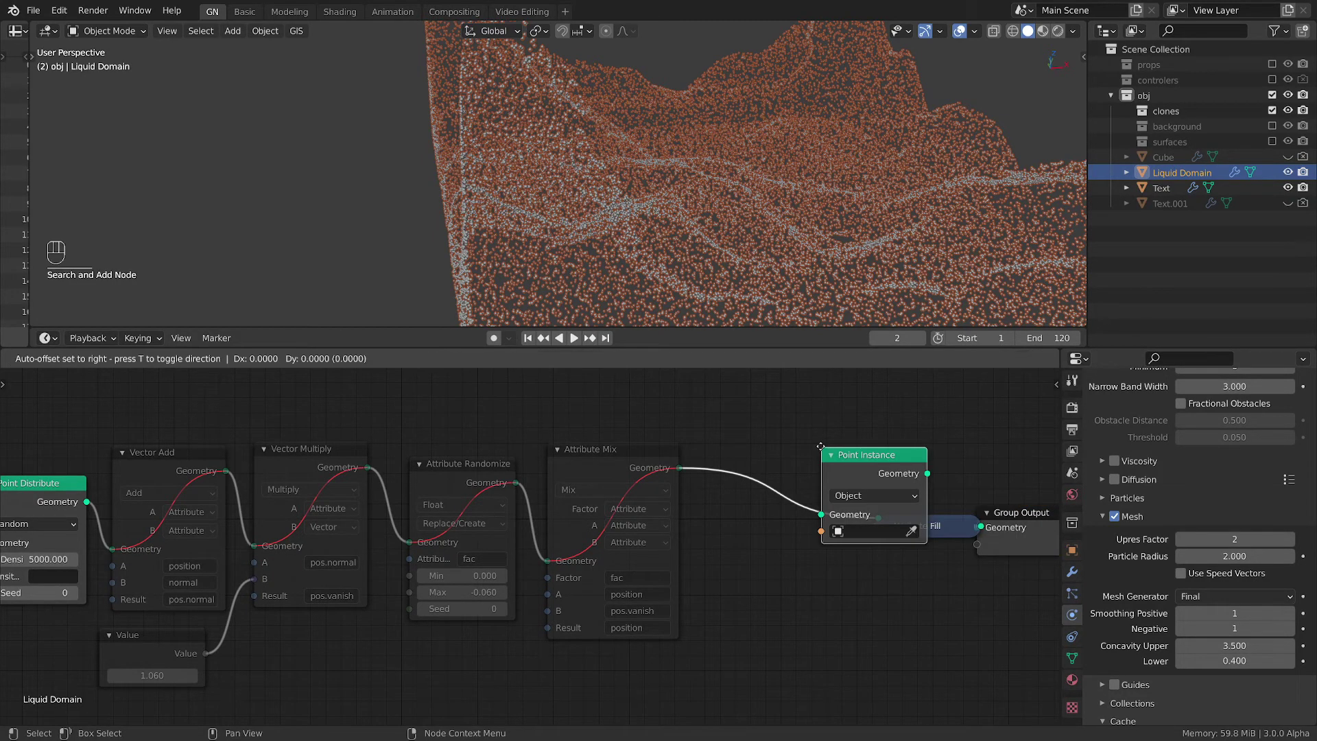
left_click(754, 475)
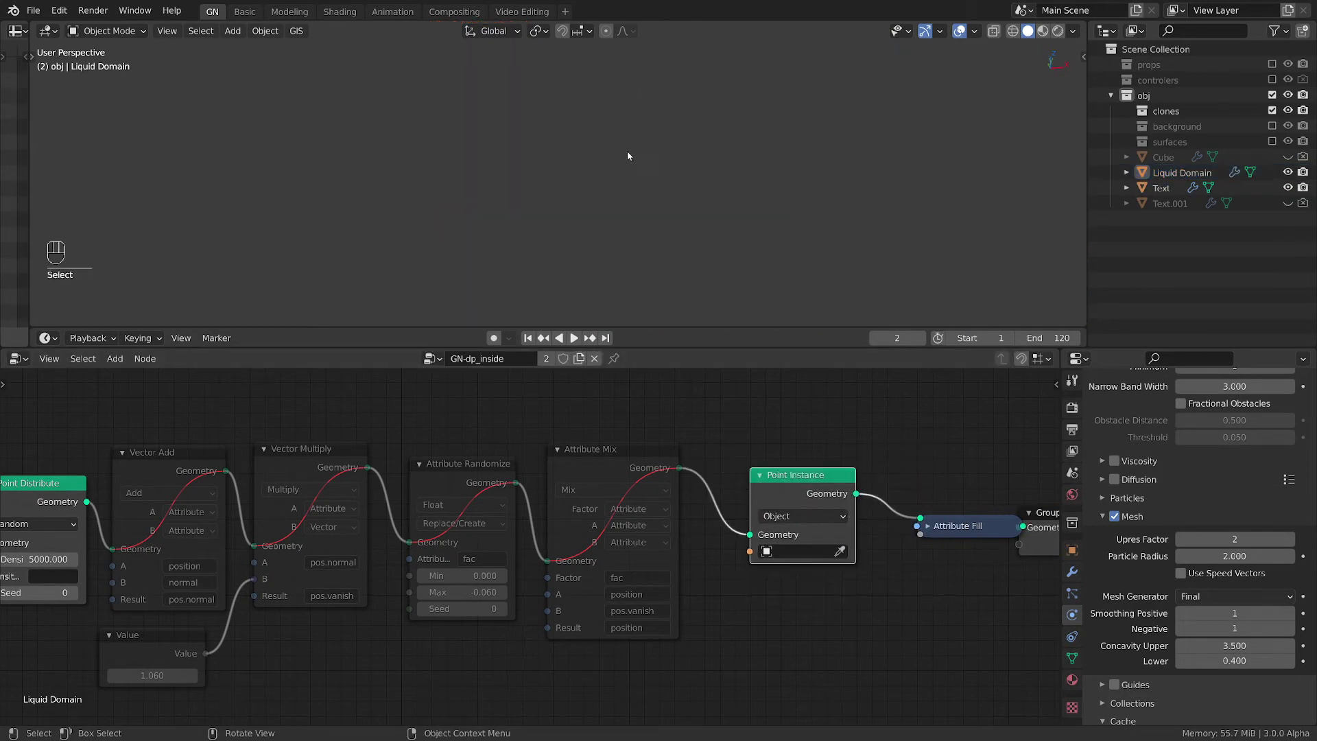
key("shift+a")
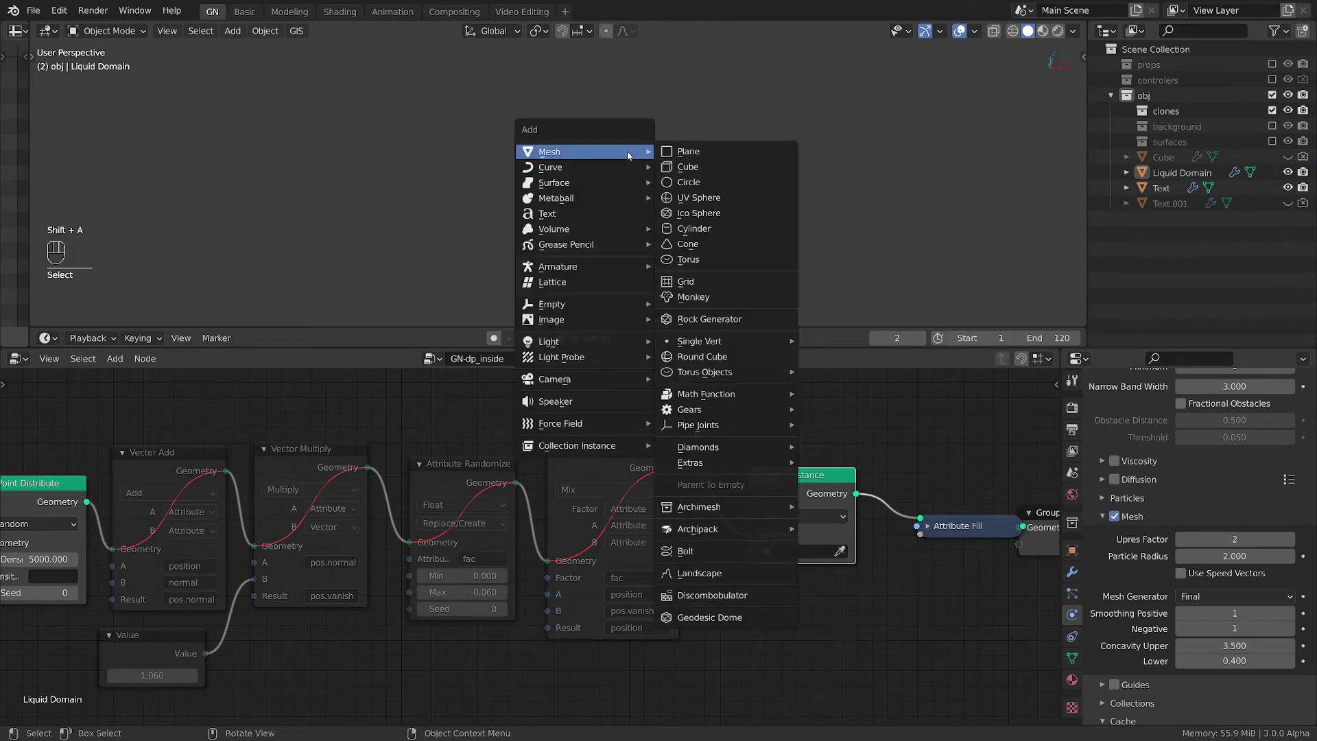
Step: Add Cube.001 and move it into the excluded clones collection
left_click(688, 167)
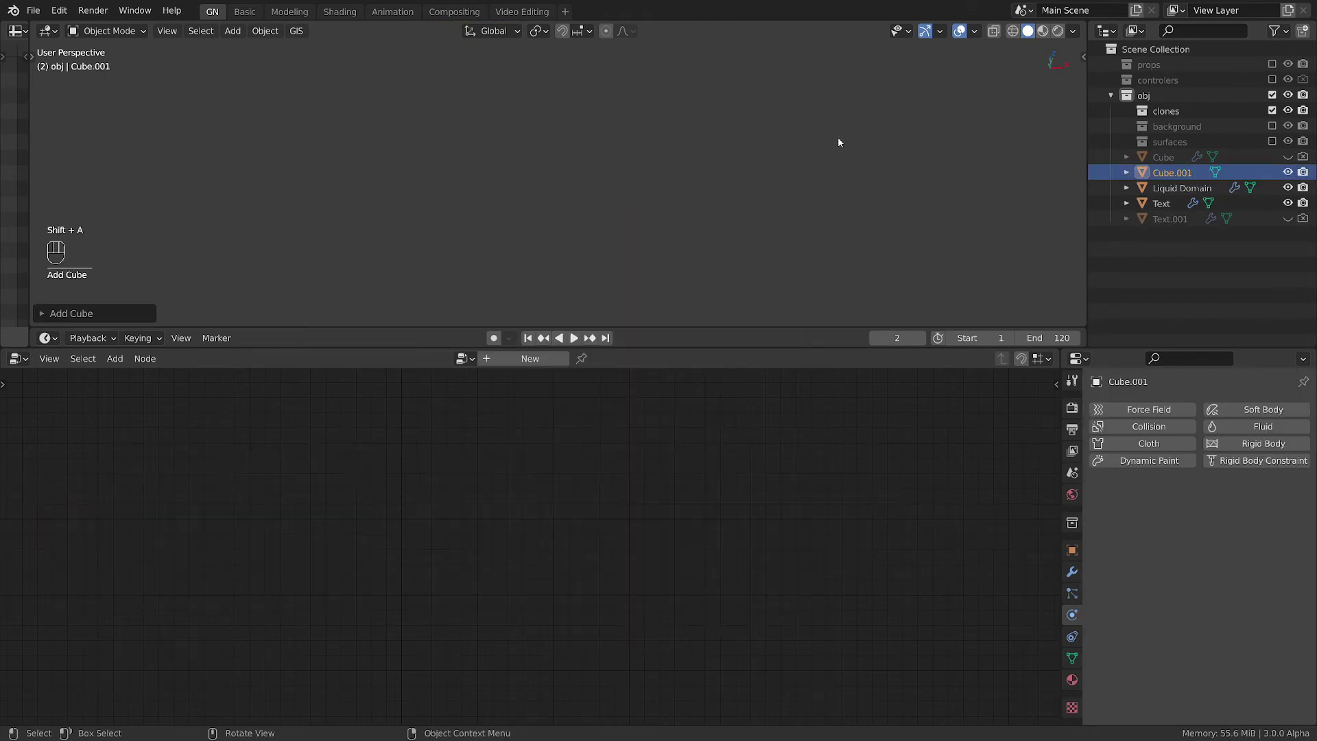
scroll(830, 156, "down", 3)
middle_click_drag(869, 132, 779, 212, "shift")
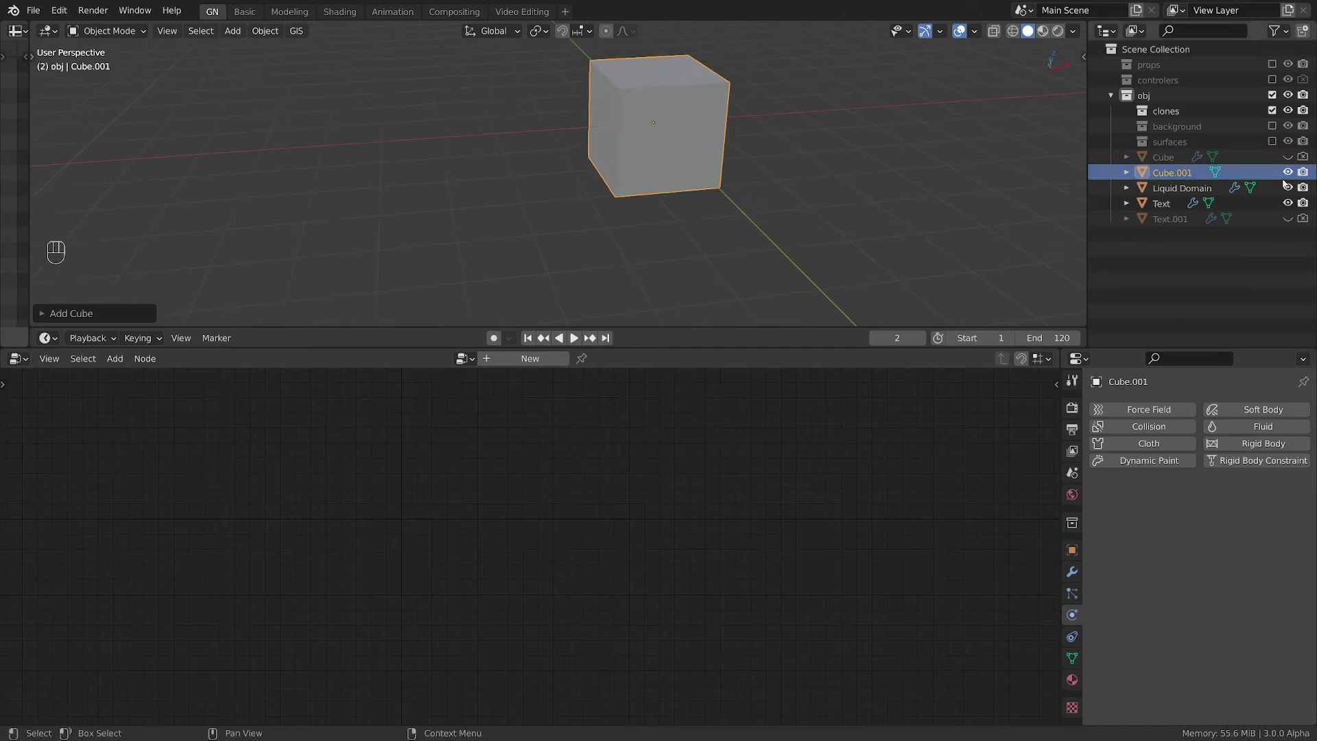
left_click_drag(1173, 173, 1247, 113)
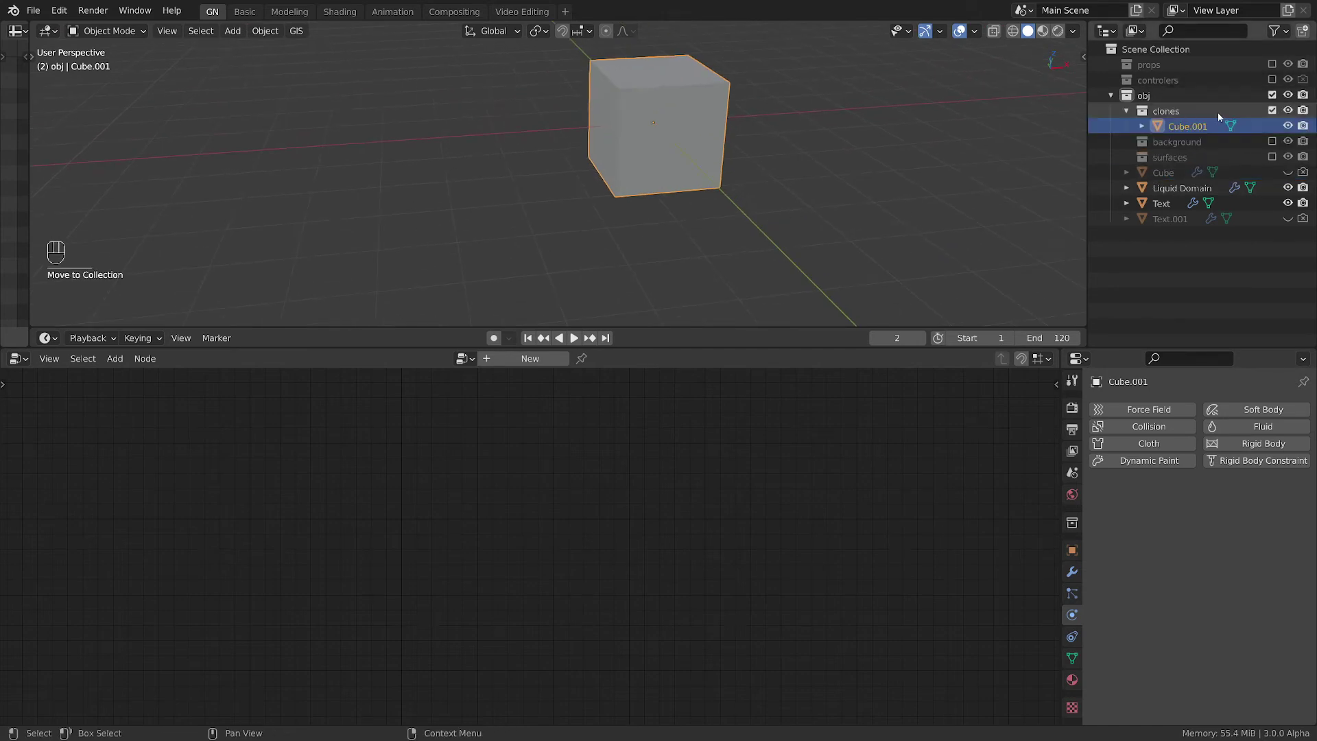
left_click(1272, 111)
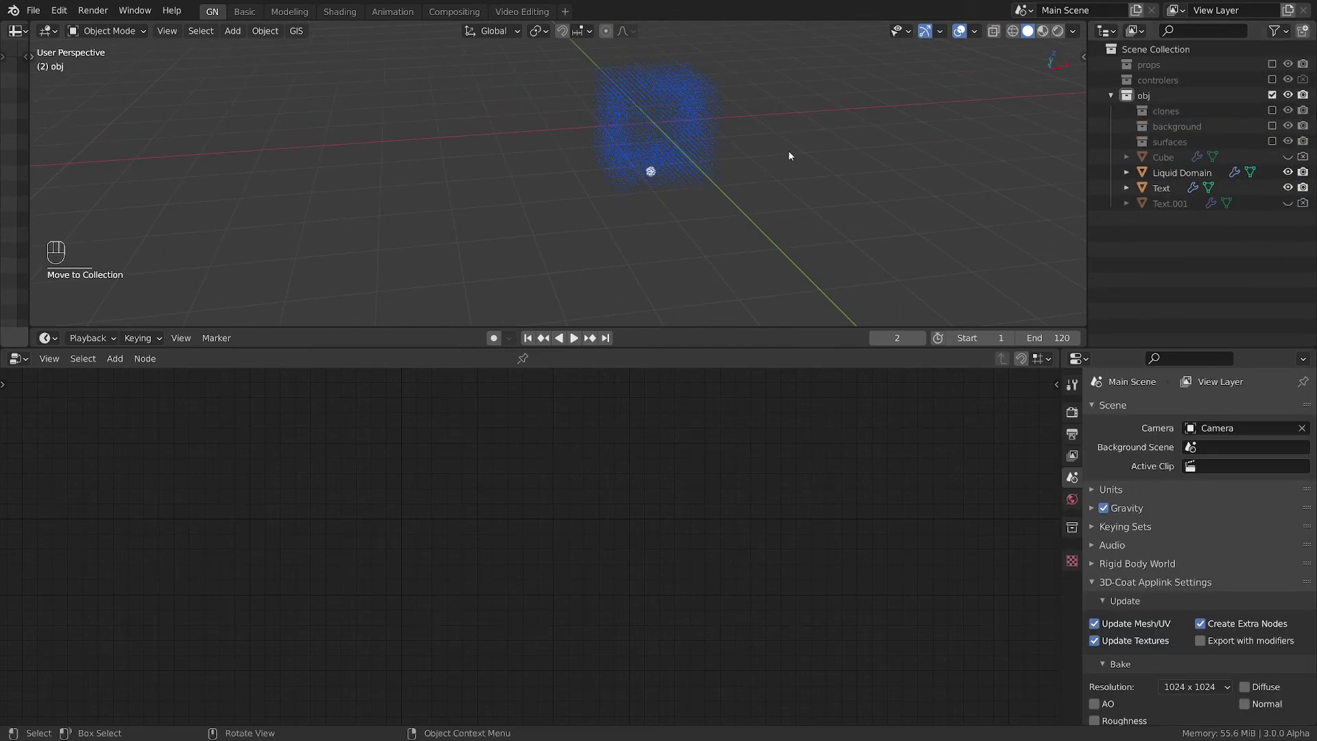
Step: Set Cube.001 as the Point Instance object in the Liquid Domain's node tree
left_click(1181, 172)
scroll(816, 542, "up", 2)
scroll(817, 541, "up", 2)
left_click(816, 547)
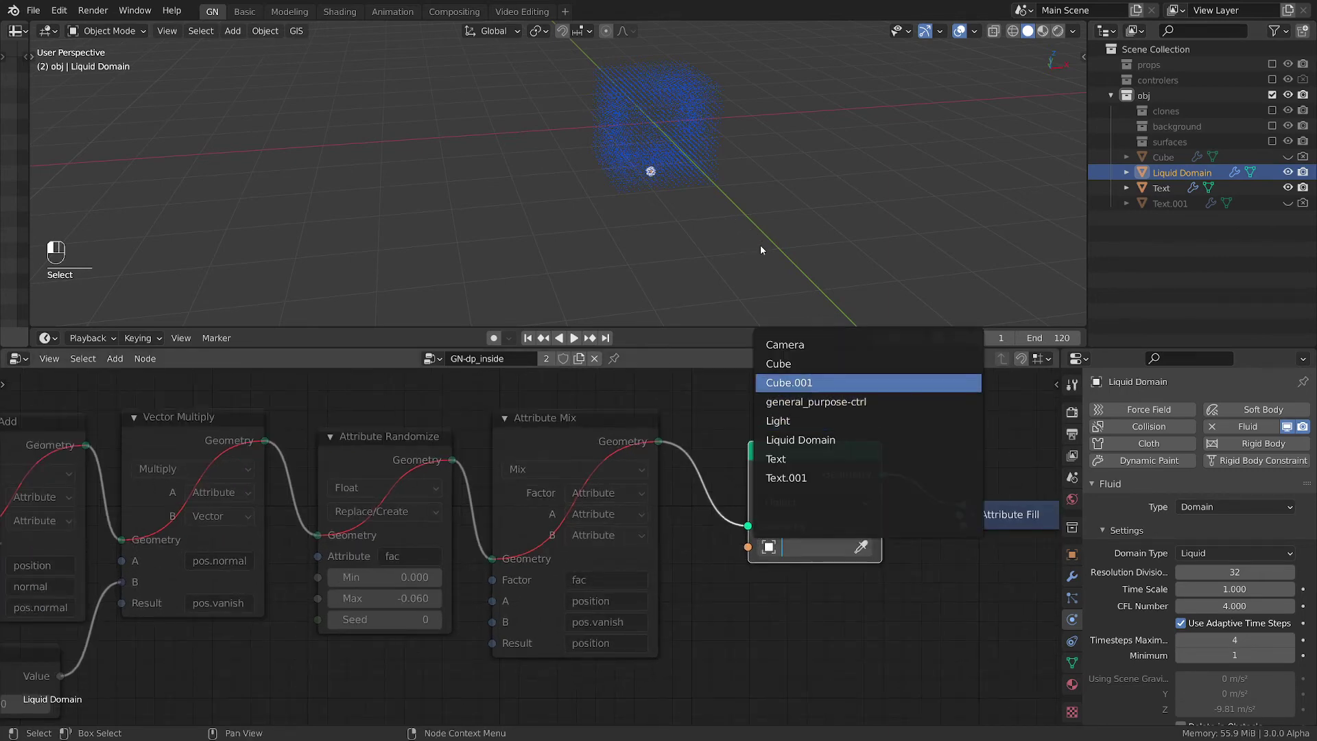
key("Return")
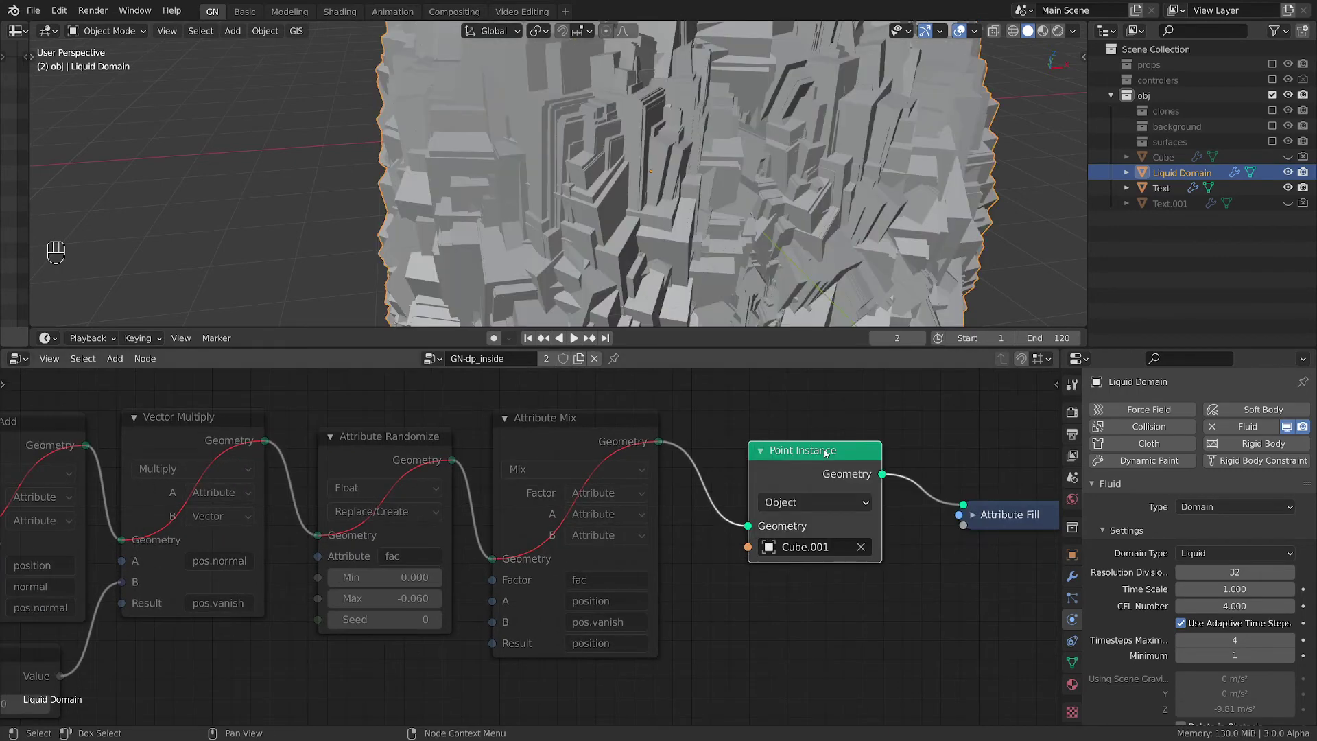
Step: Lower the Point Distribute density from 5000 to 2000
scroll(343, 505, "down", 3)
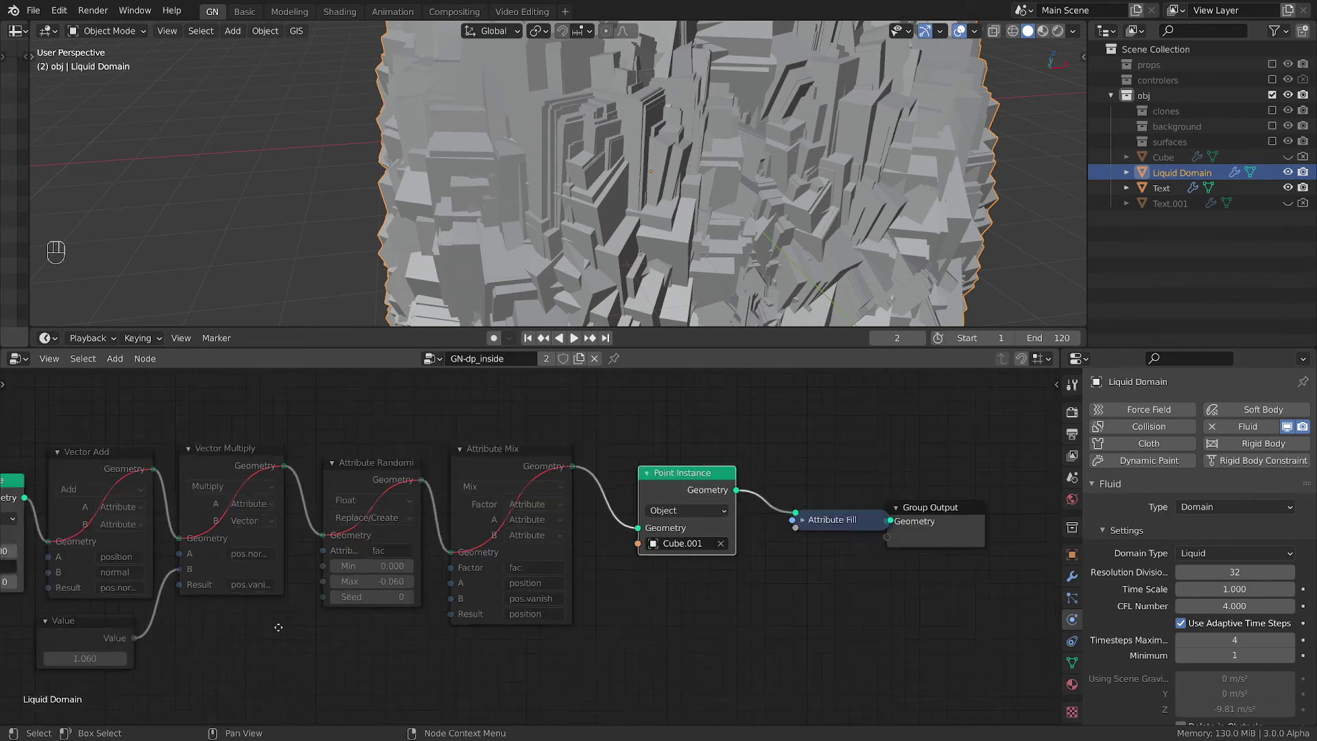
middle_click_drag(342, 505, 531, 607)
scroll(532, 609, "up", 1)
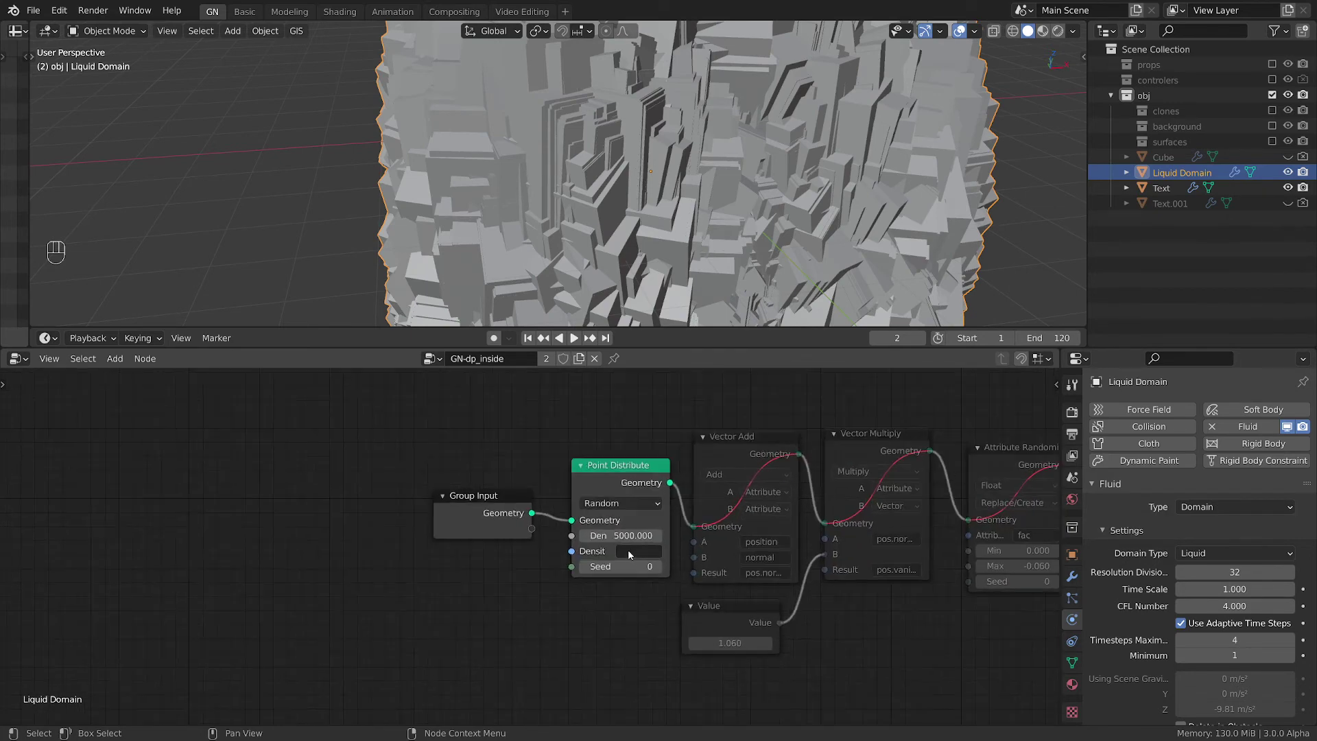
left_click(614, 535)
key("Return")
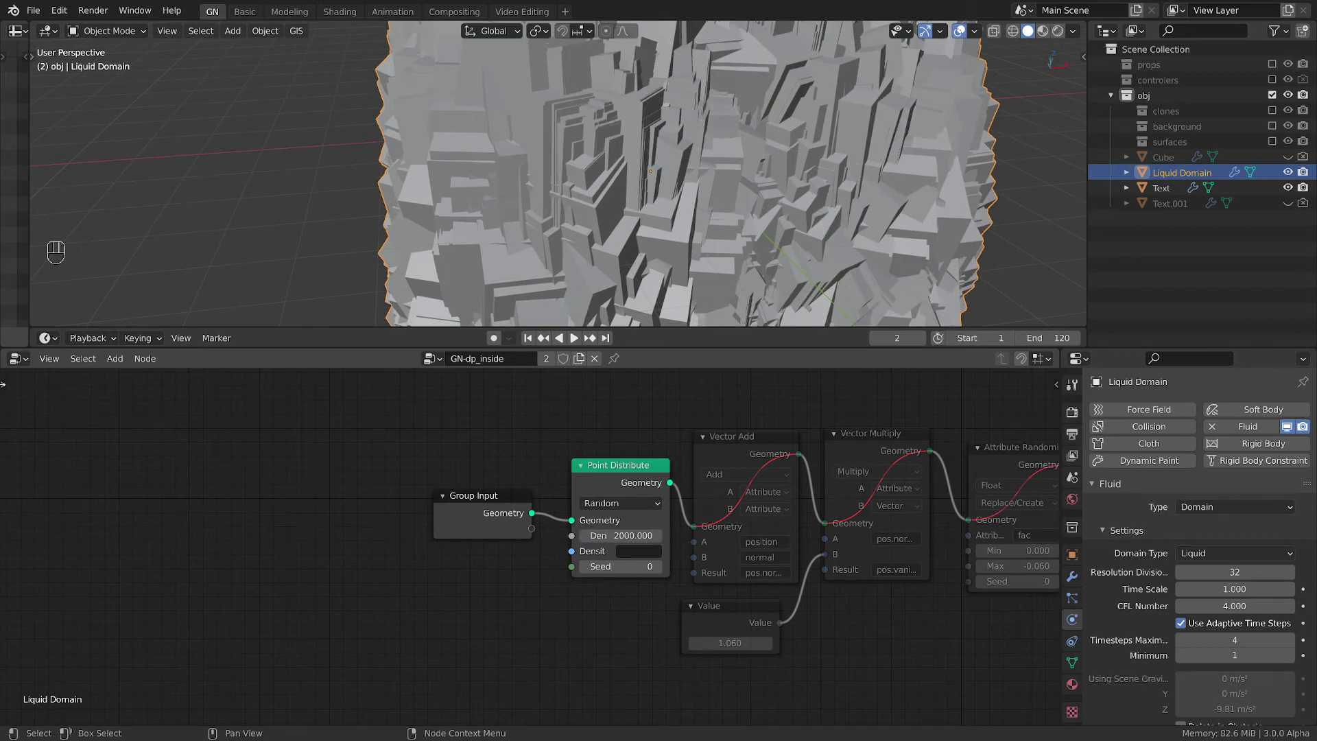
middle_click_drag(605, 511, 524, 524)
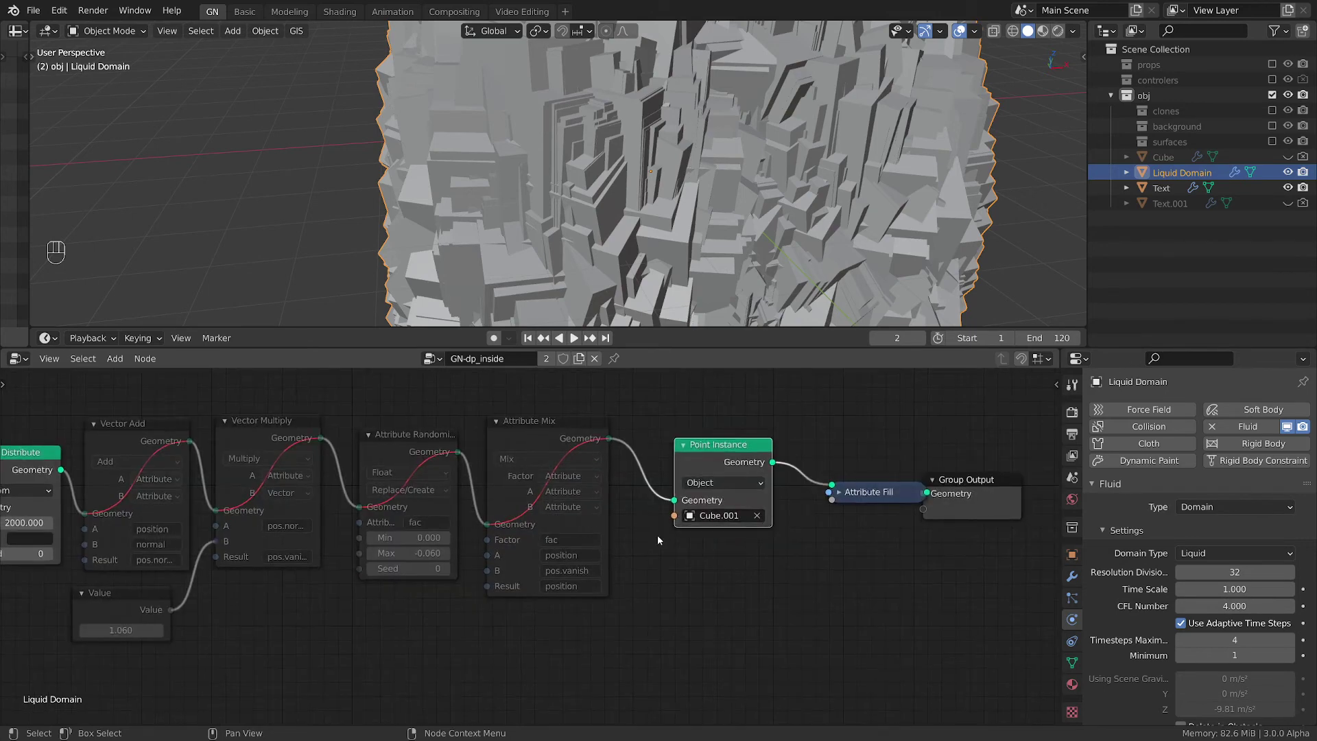
Step: Insert a Float-type Point Scale node with factor 0.005 before Point Instance
key("ctrl+a")
type("poi")
key("Return")
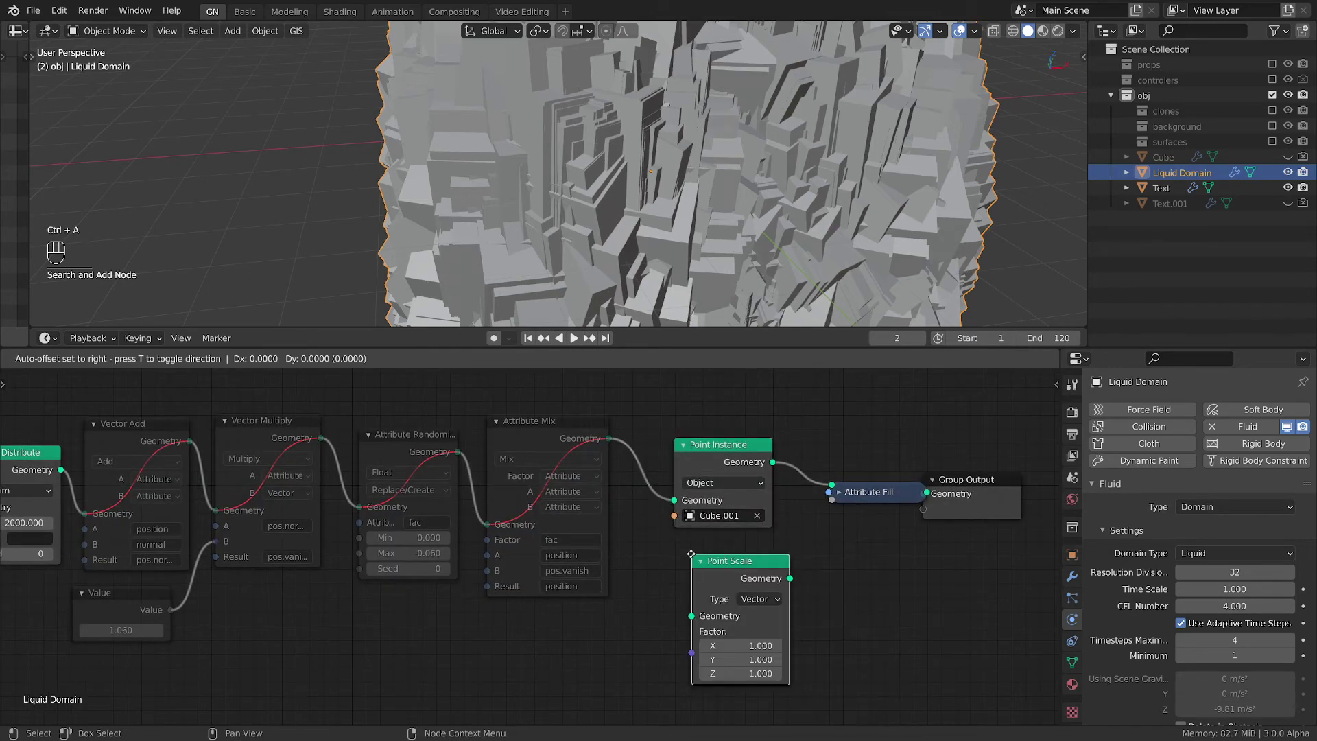
left_click(695, 469)
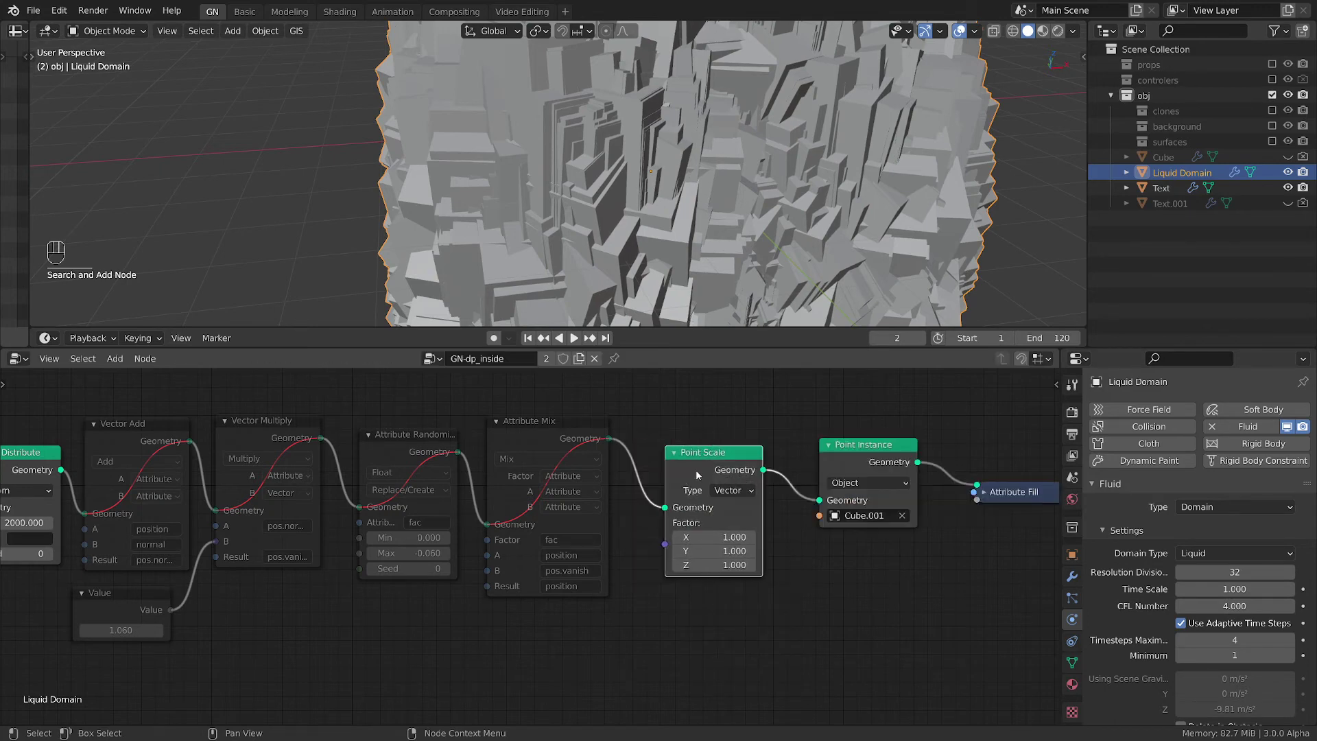
left_click(731, 489)
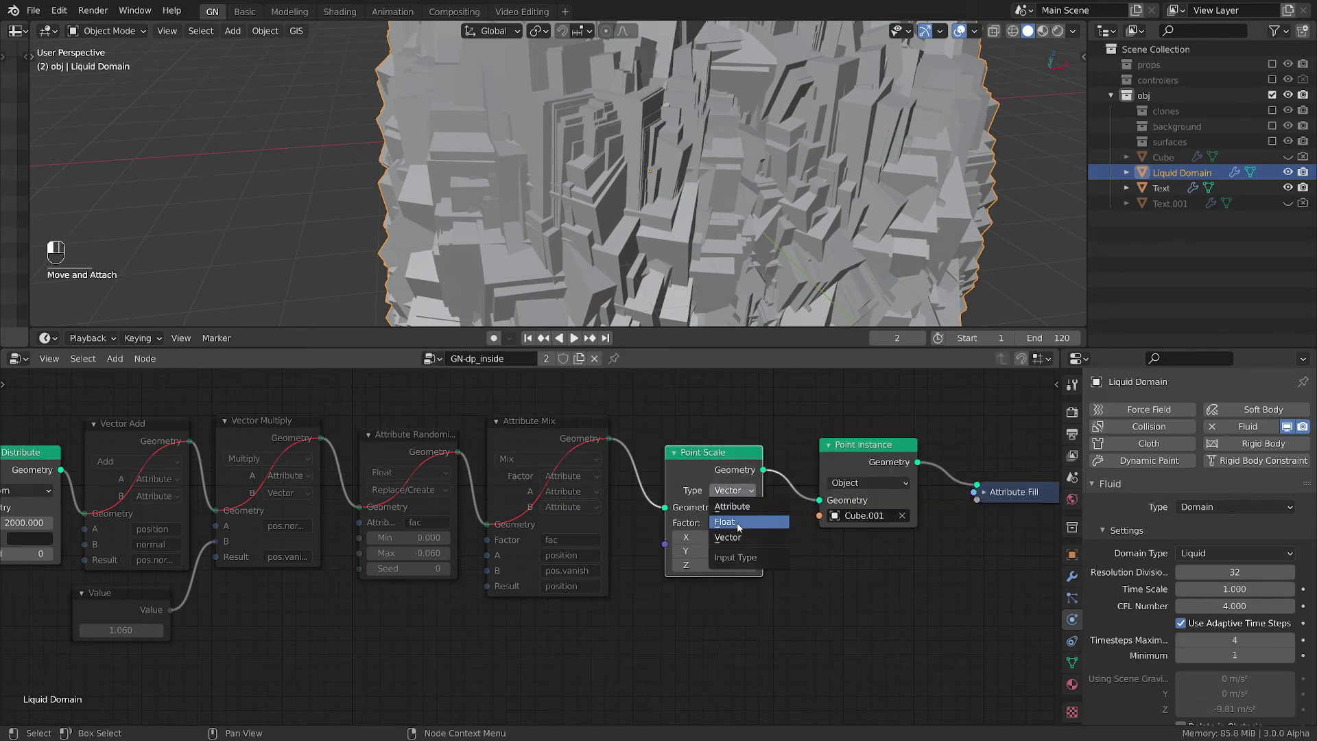
left_click(732, 521)
left_click(733, 522)
type(".005")
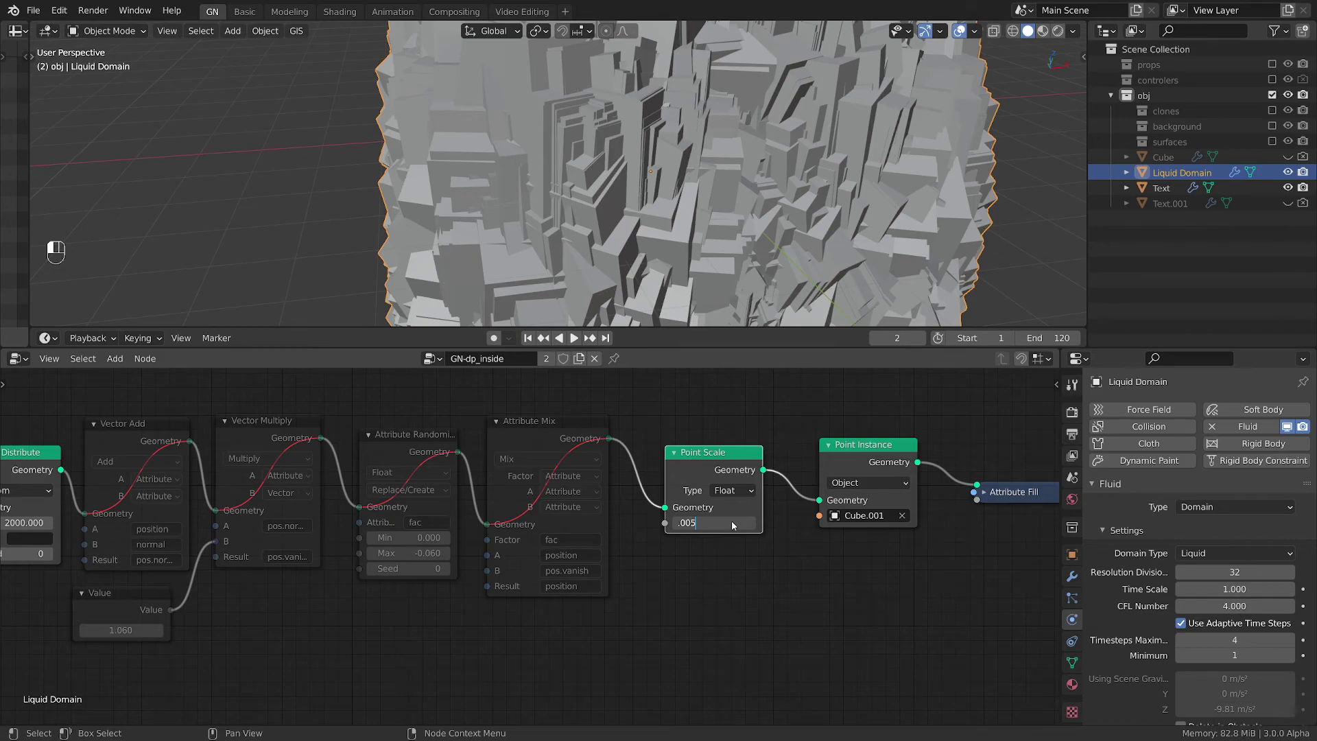
key("Return")
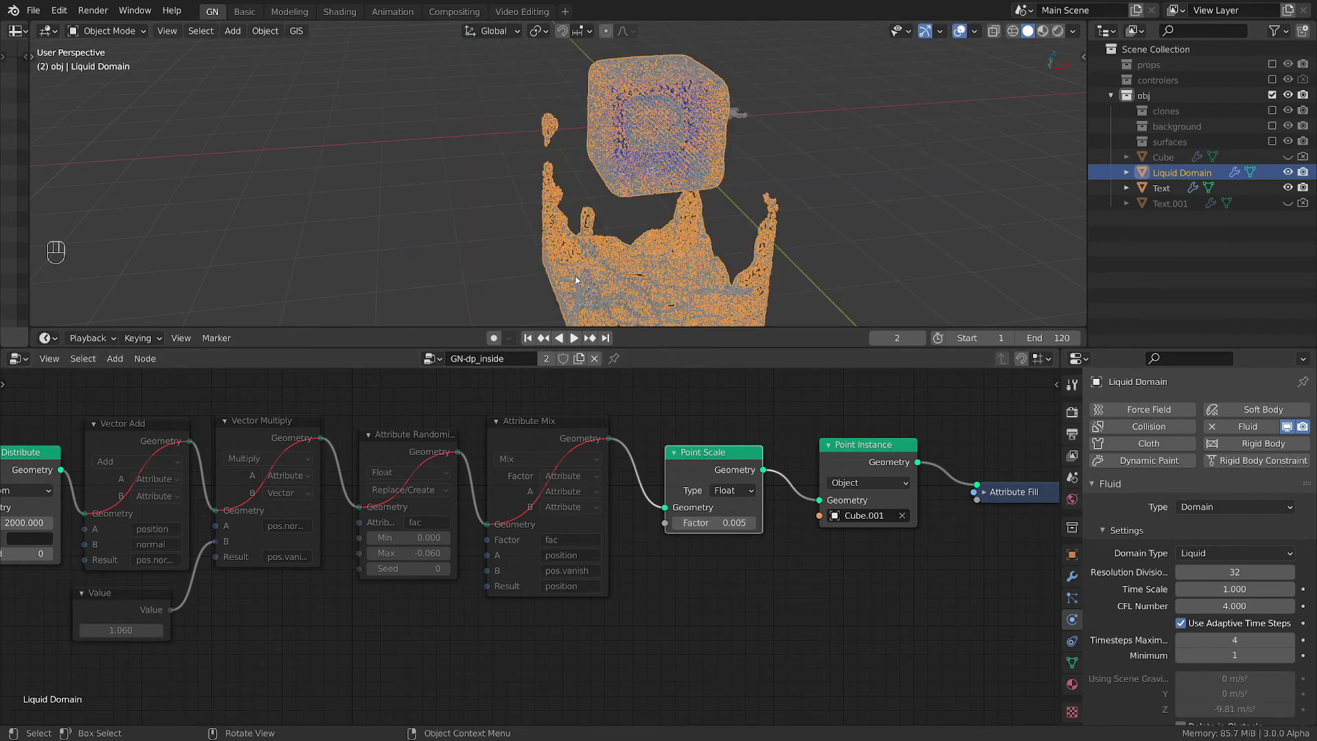
scroll(663, 170, "up", 5)
middle_click_drag(662, 170, 673, 167, "shift")
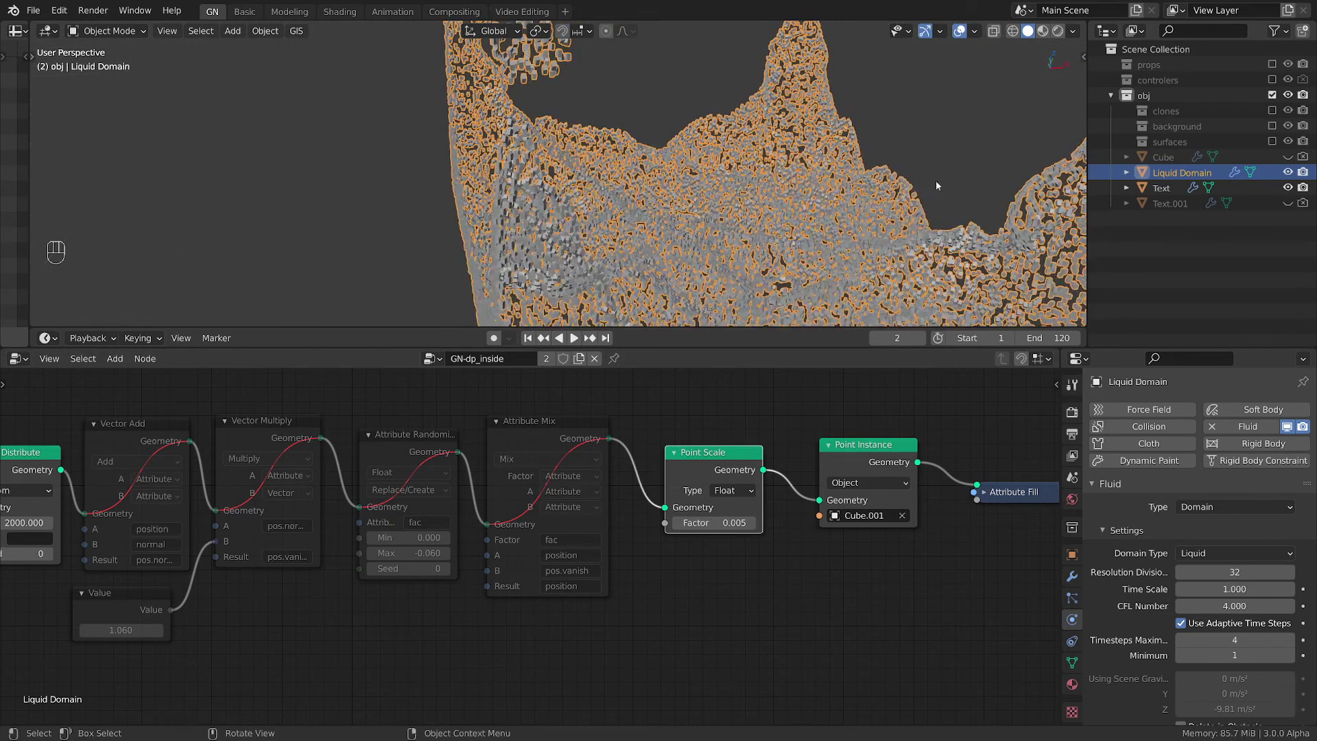
mouse_move(963, 185)
middle_mouse_down()
mouse_move(468, 177)
mouse_move(541, 180)
mouse_move(406, 488)
mouse_move(462, 490)
middle_mouse_up()
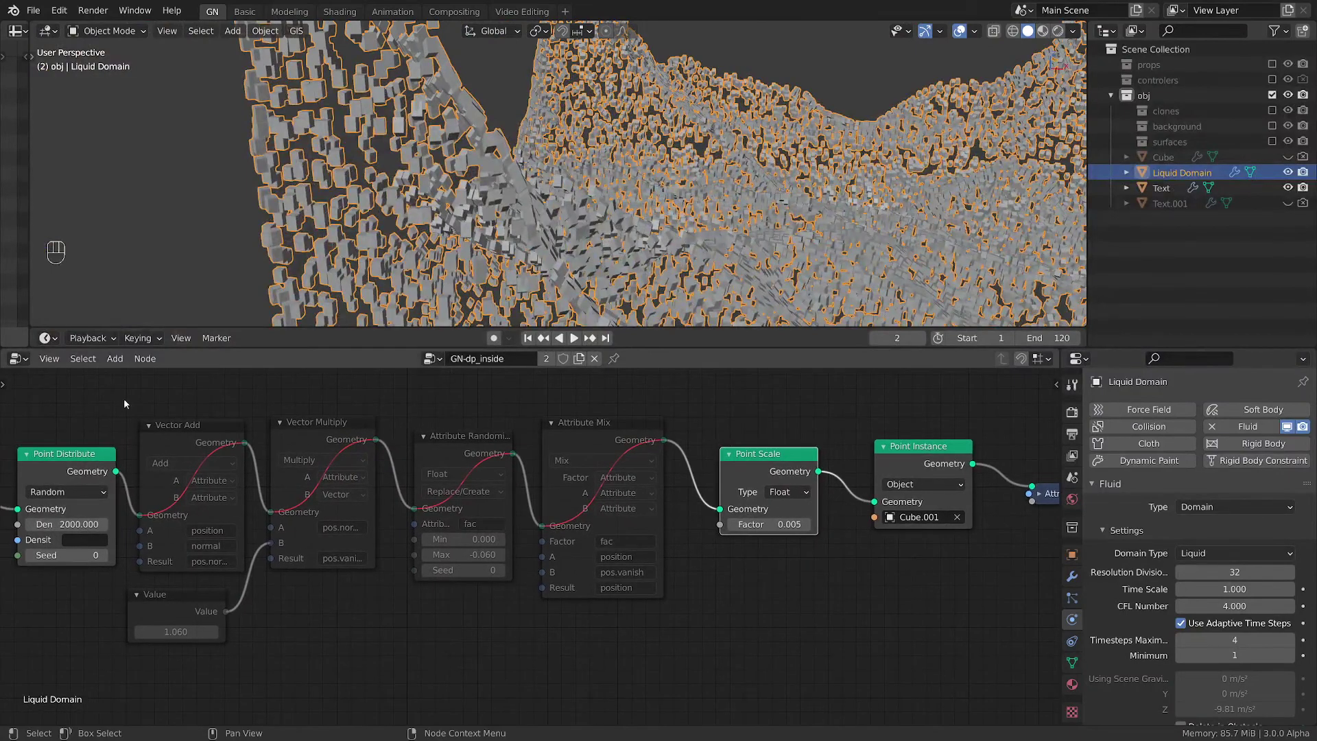
Step: Unmute the displacement nodes, set Value to 1.280 and random Max to -0.090
left_click_drag(117, 384, 669, 665)
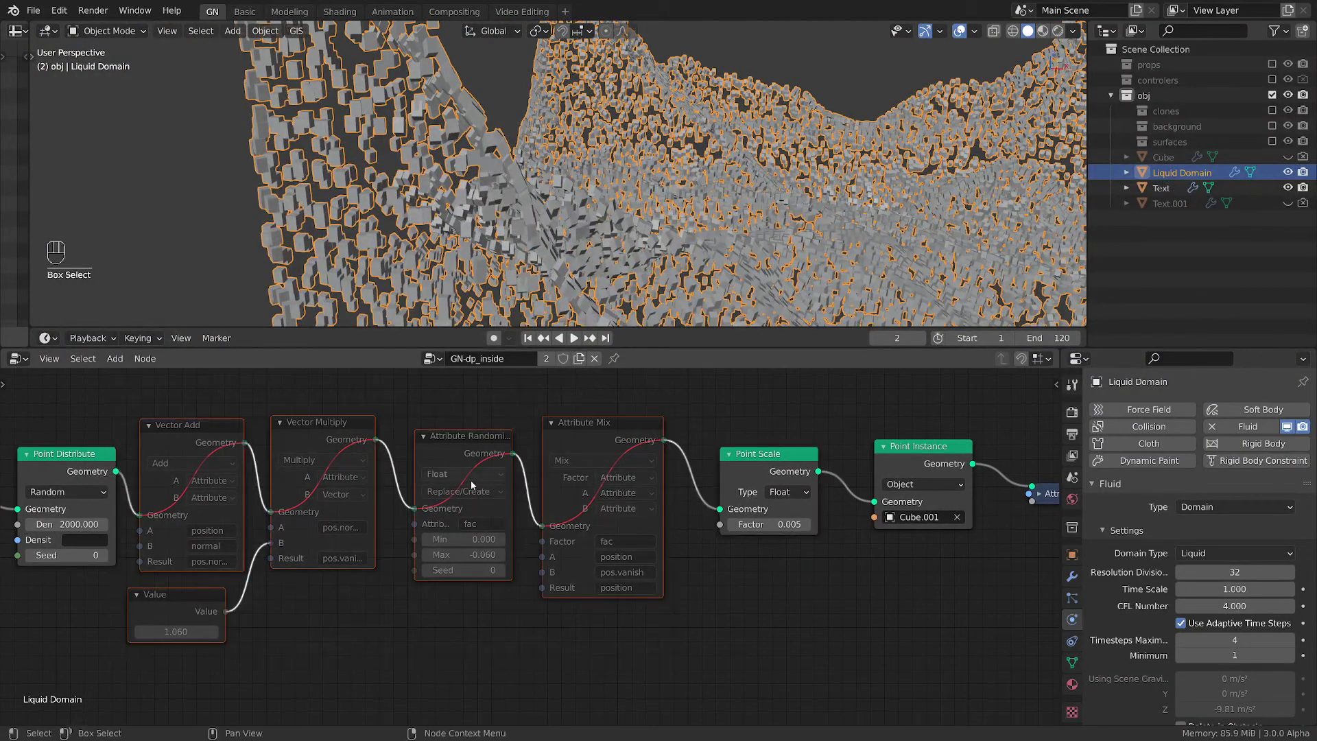
key("m")
mouse_move(522, 179)
middle_mouse_down()
mouse_move(515, 107)
mouse_move(356, 206)
middle_mouse_up()
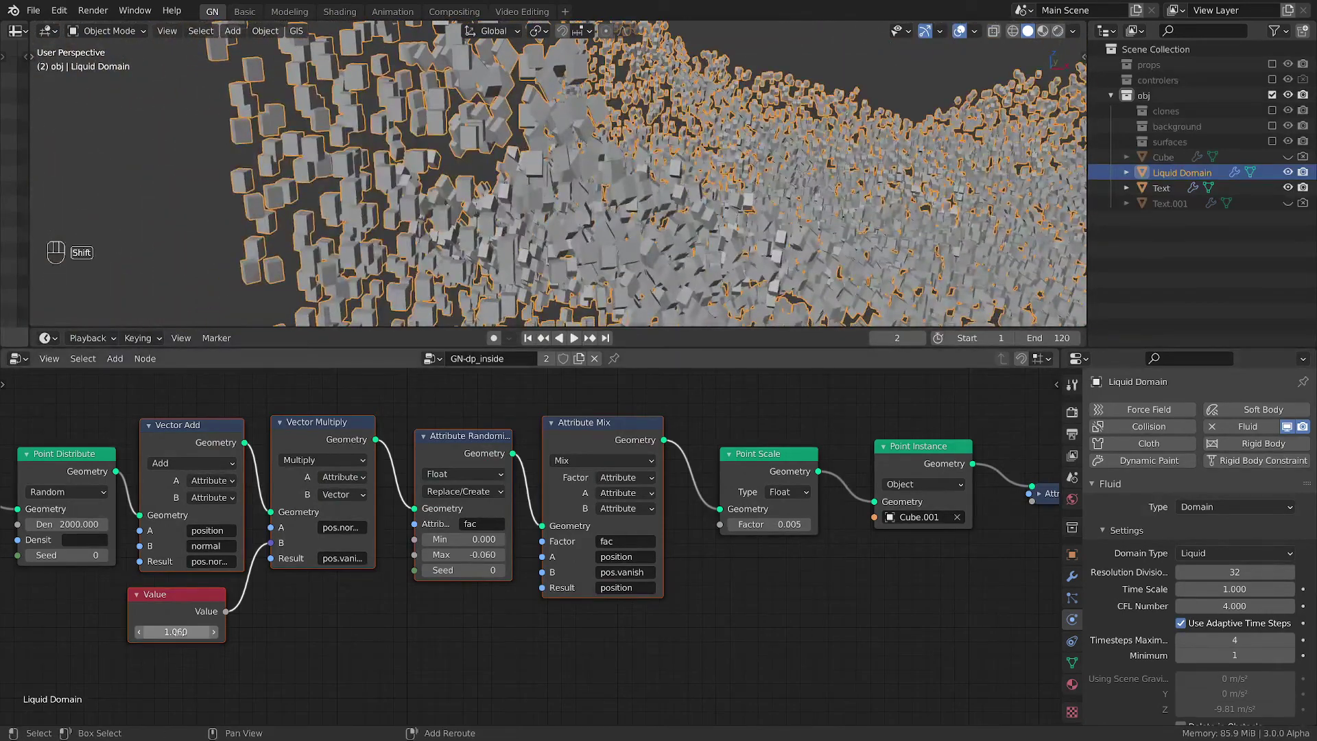
left_click_drag(175, 631, 206, 631, "shift")
mouse_move(357, 206)
middle_mouse_down()
mouse_move(521, 177)
mouse_move(531, 187)
mouse_move(480, 219)
middle_mouse_up()
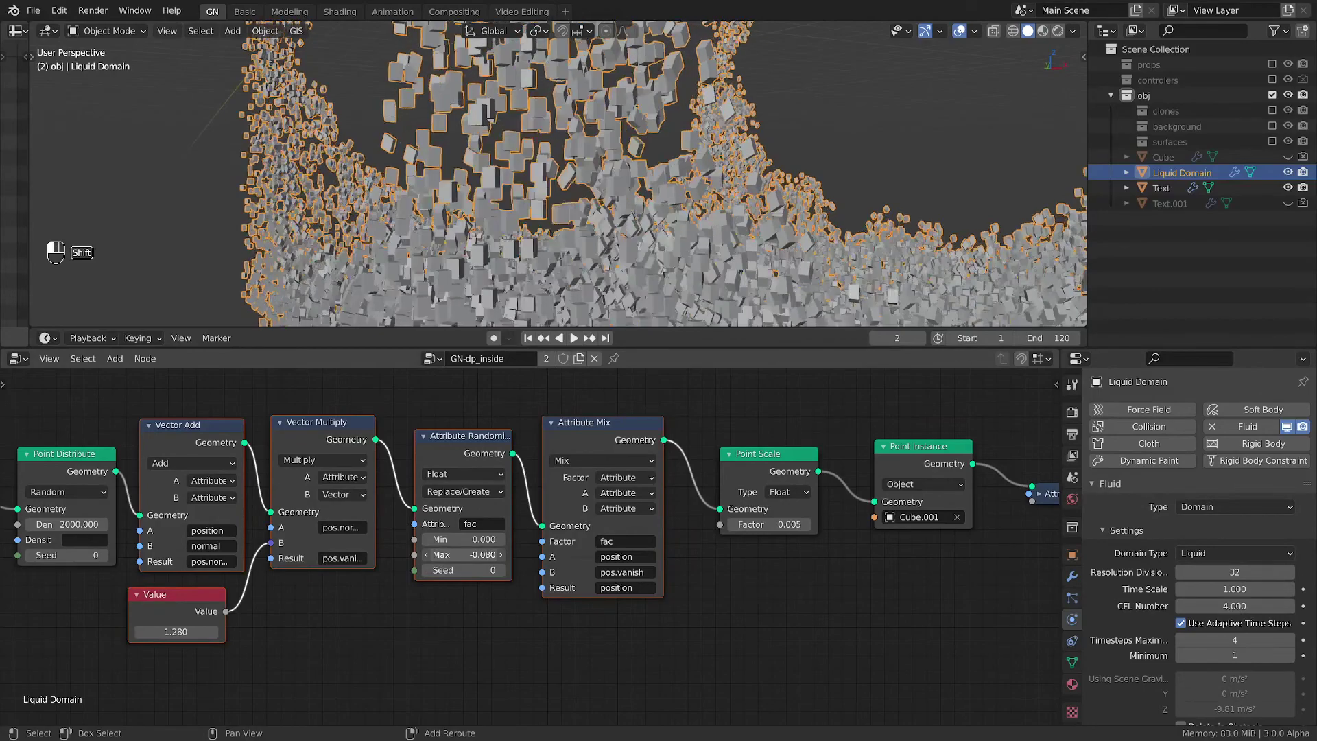
left_click_drag(463, 554, 446, 554, "shift")
mouse_move(549, 178)
middle_mouse_down()
mouse_move(569, 192)
mouse_move(883, 225)
mouse_move(995, 206)
middle_mouse_up()
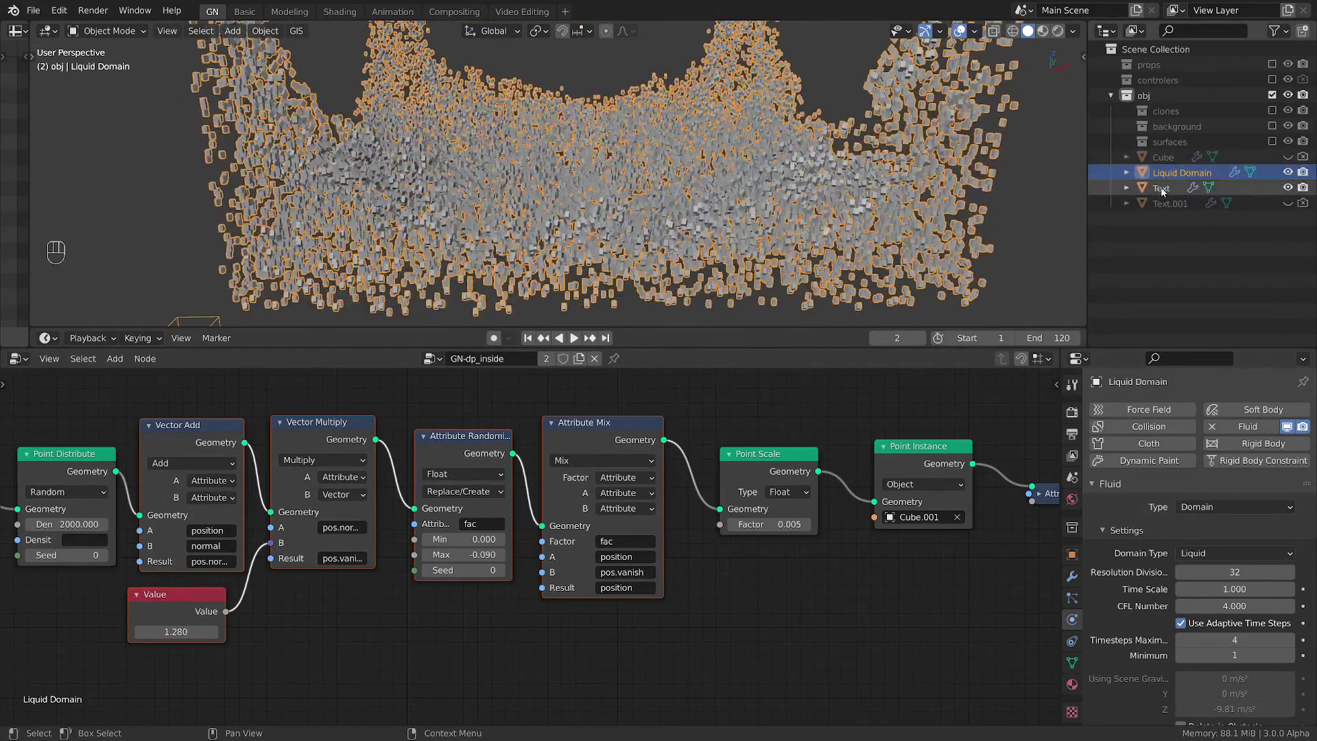
Step: Make Text active, hide the Liquid Domain, frame Text and turn off overlays
left_click(1164, 190)
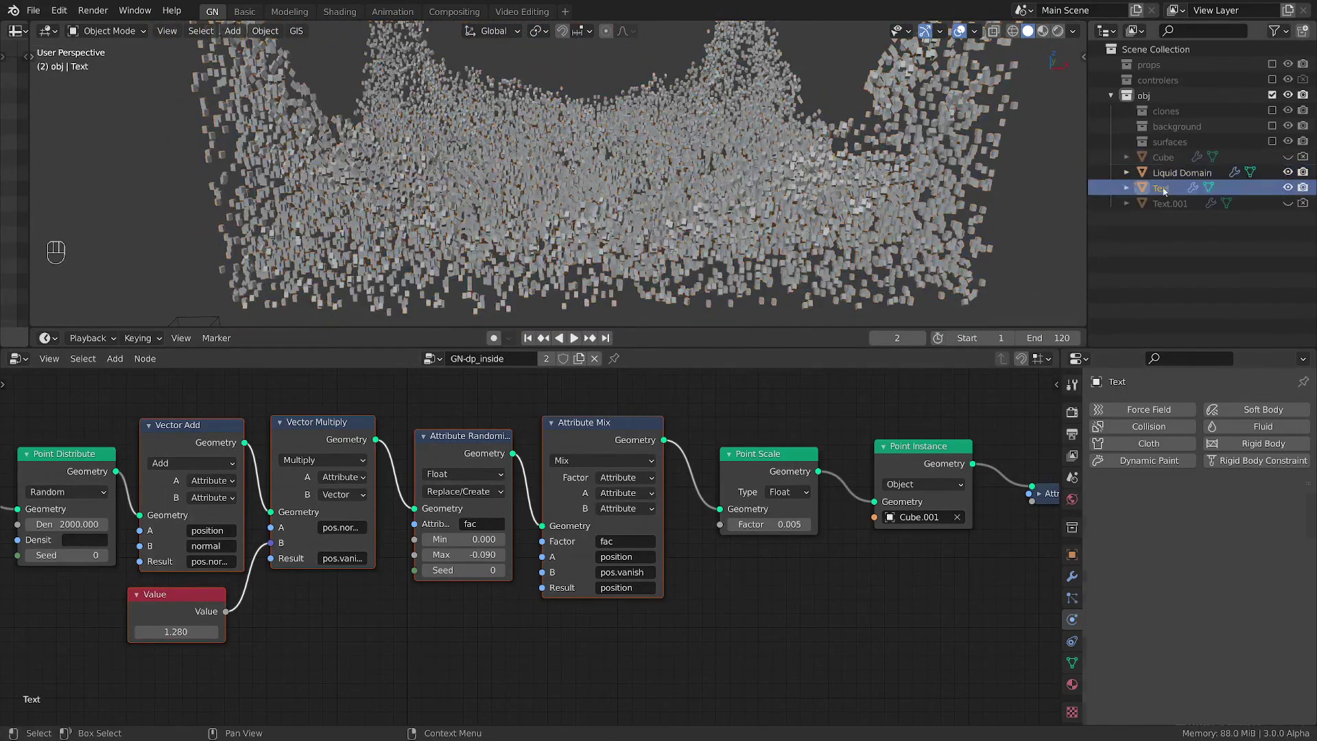
left_click(1287, 172)
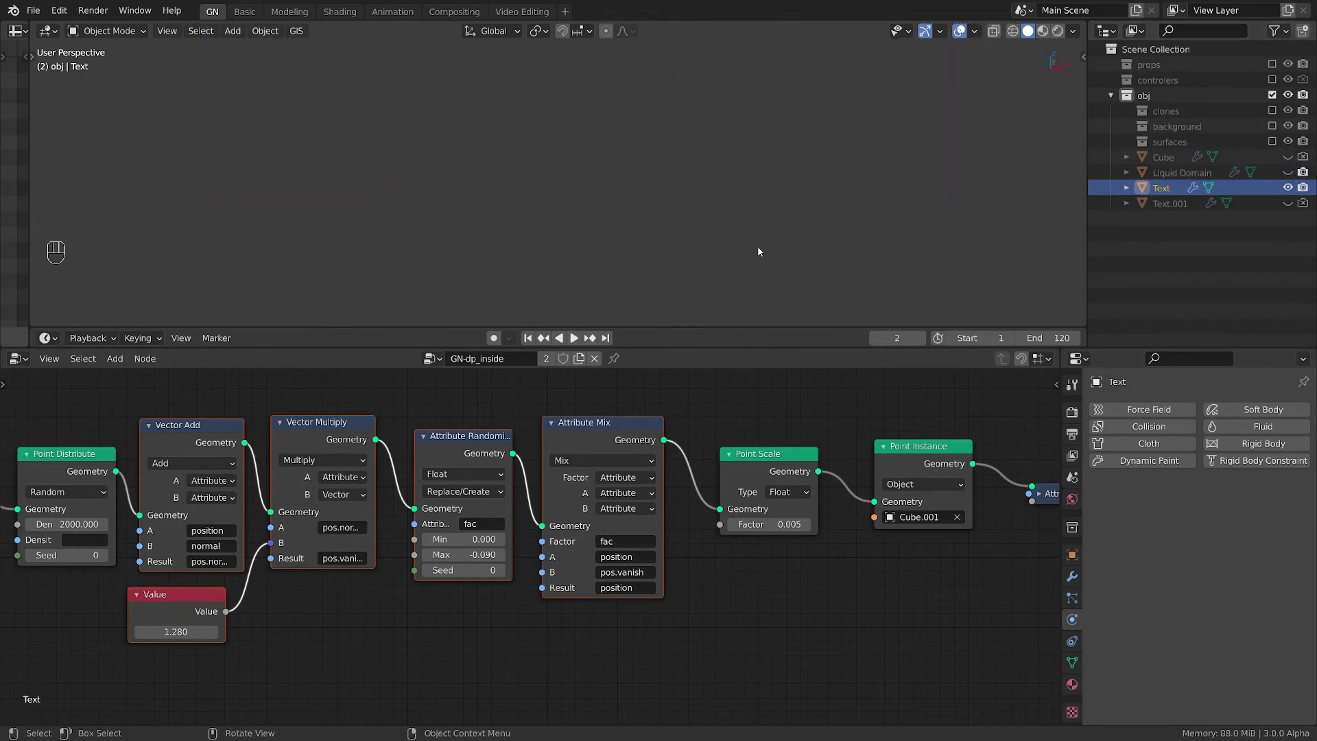
key("KP_Decimal")
mouse_move(757, 251)
middle_mouse_down()
mouse_move(562, 252)
mouse_move(586, 261)
middle_mouse_up()
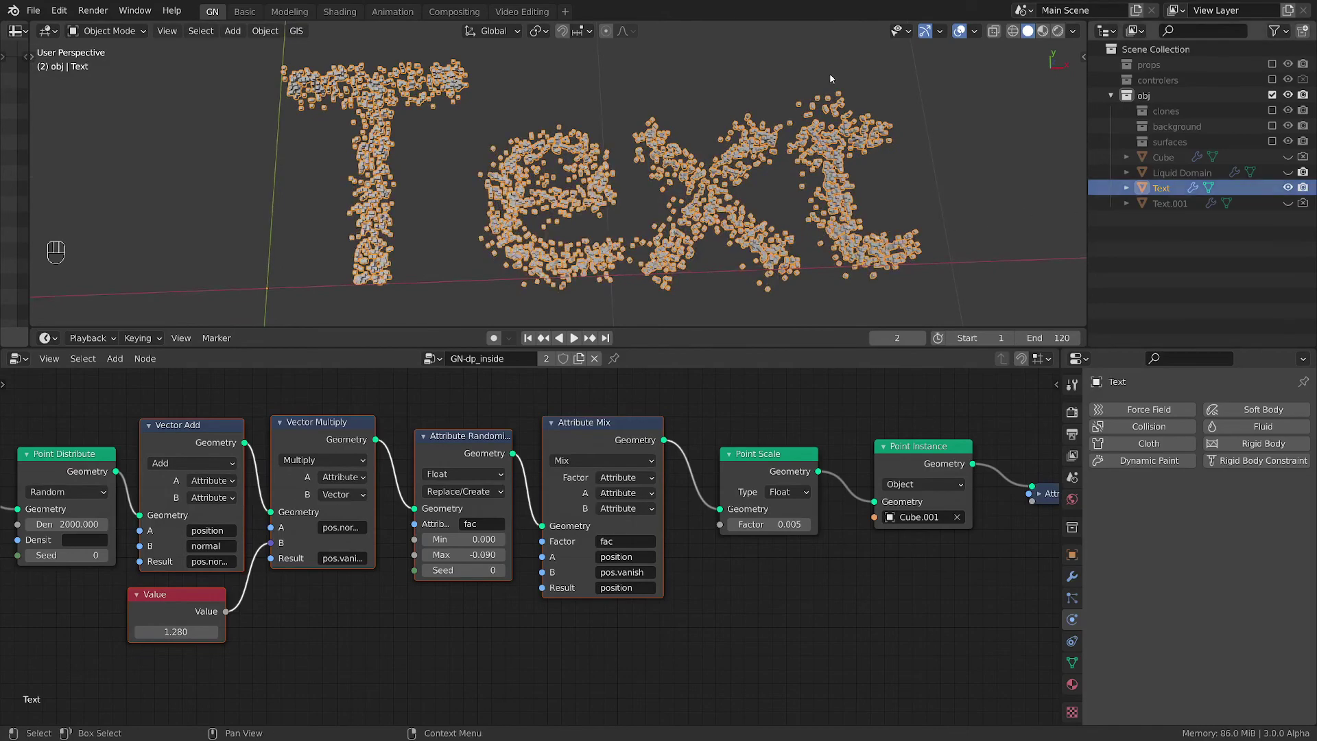
left_click(960, 30)
mouse_move(579, 119)
middle_mouse_down()
mouse_move(575, 220)
mouse_move(570, 206)
middle_mouse_up()
scroll(570, 206, "down", 2)
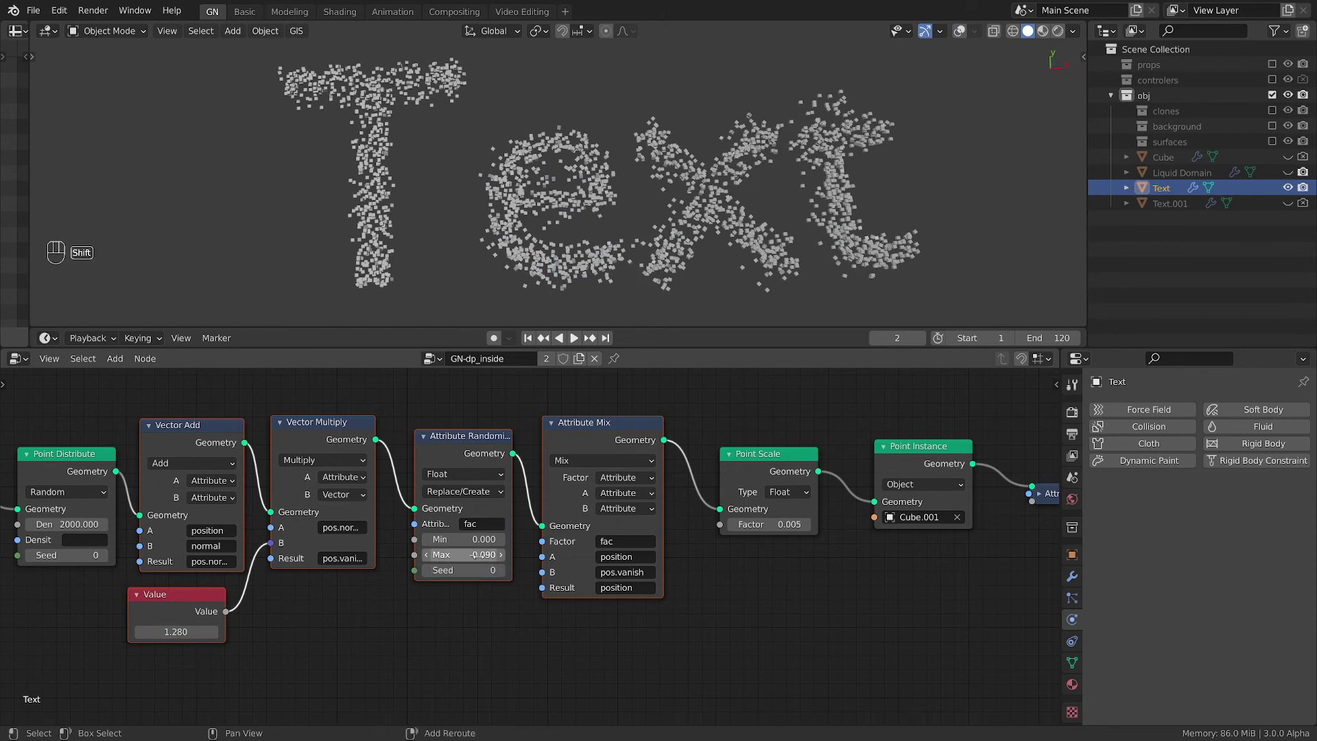
Step: Set the Attribute Randomize Max to -0.040 and orbit around the cube letters
key("BackSpace")
left_click_drag(463, 554, 449, 554, "shift")
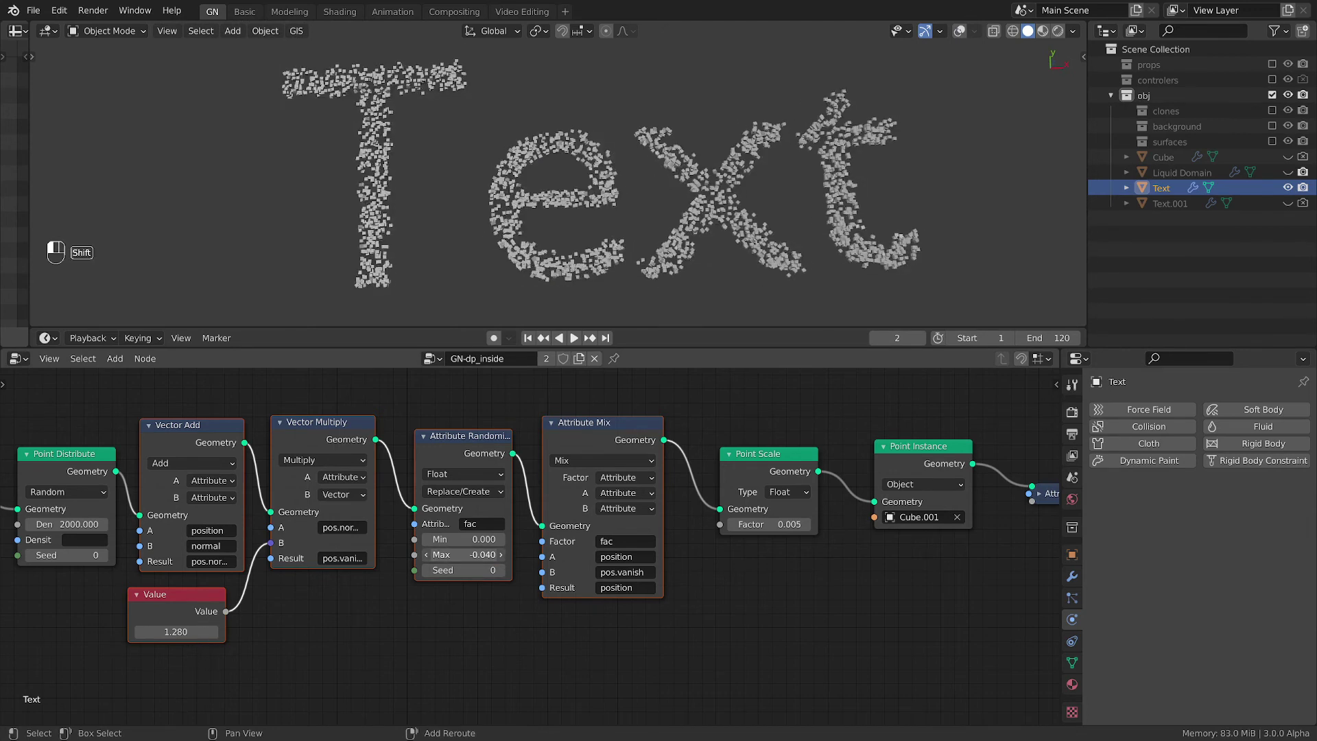
middle_click_drag(579, 273, 588, 158)
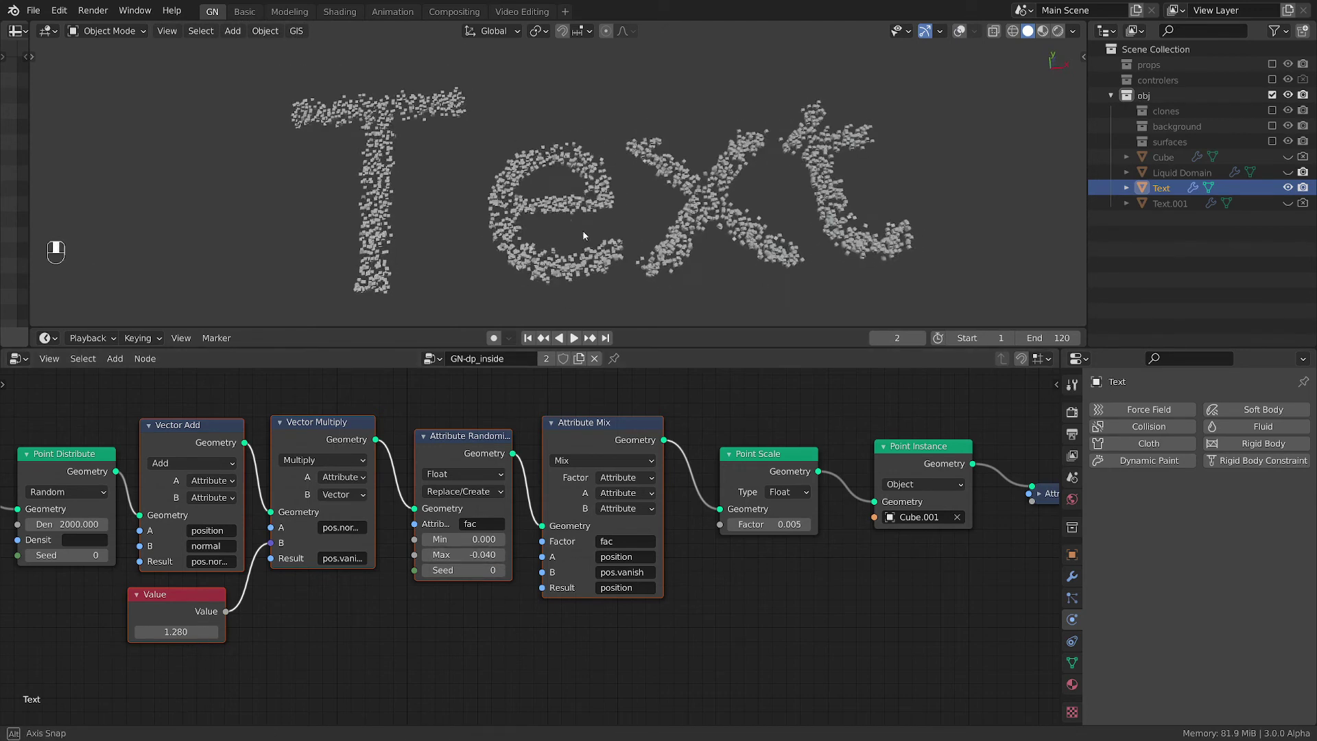
scroll(570, 206, "up", 3)
middle_click_drag(559, 256, 867, 222)
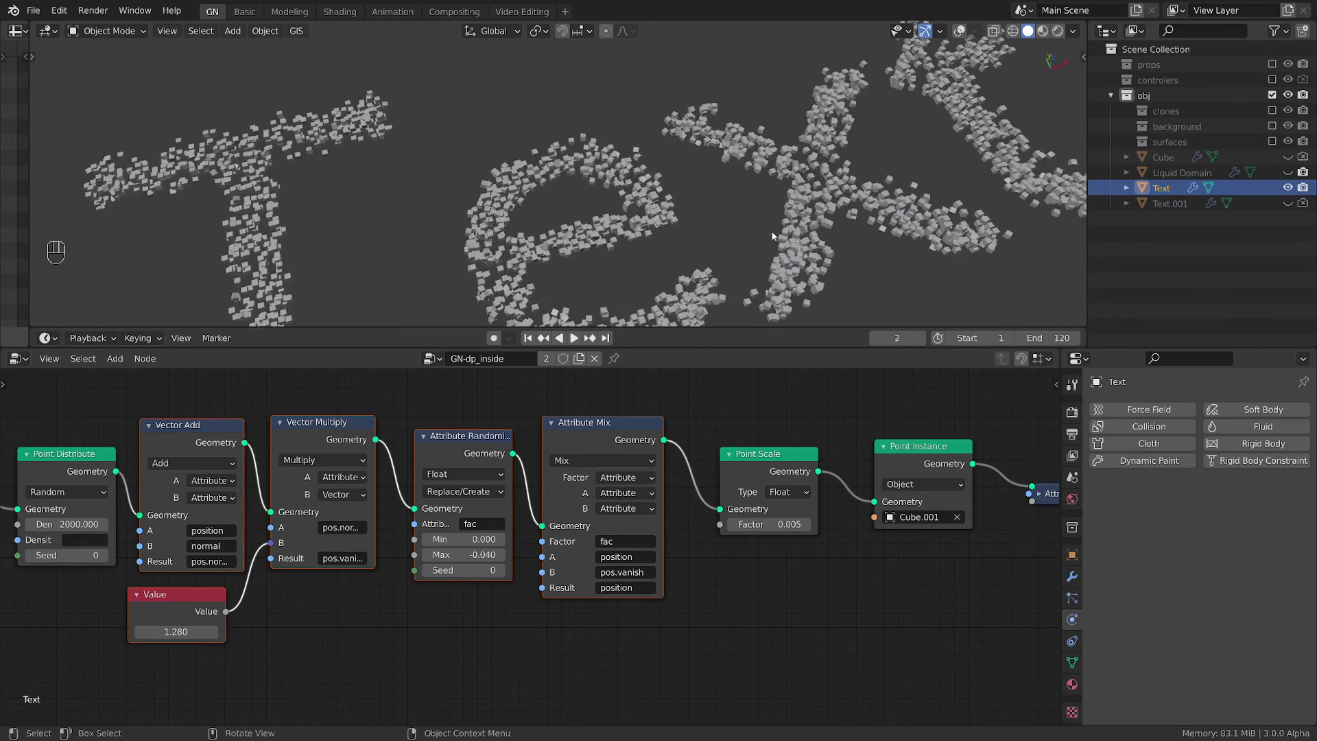
mouse_move(766, 237)
middle_mouse_down()
mouse_move(630, 199)
mouse_move(656, 190)
middle_mouse_up()
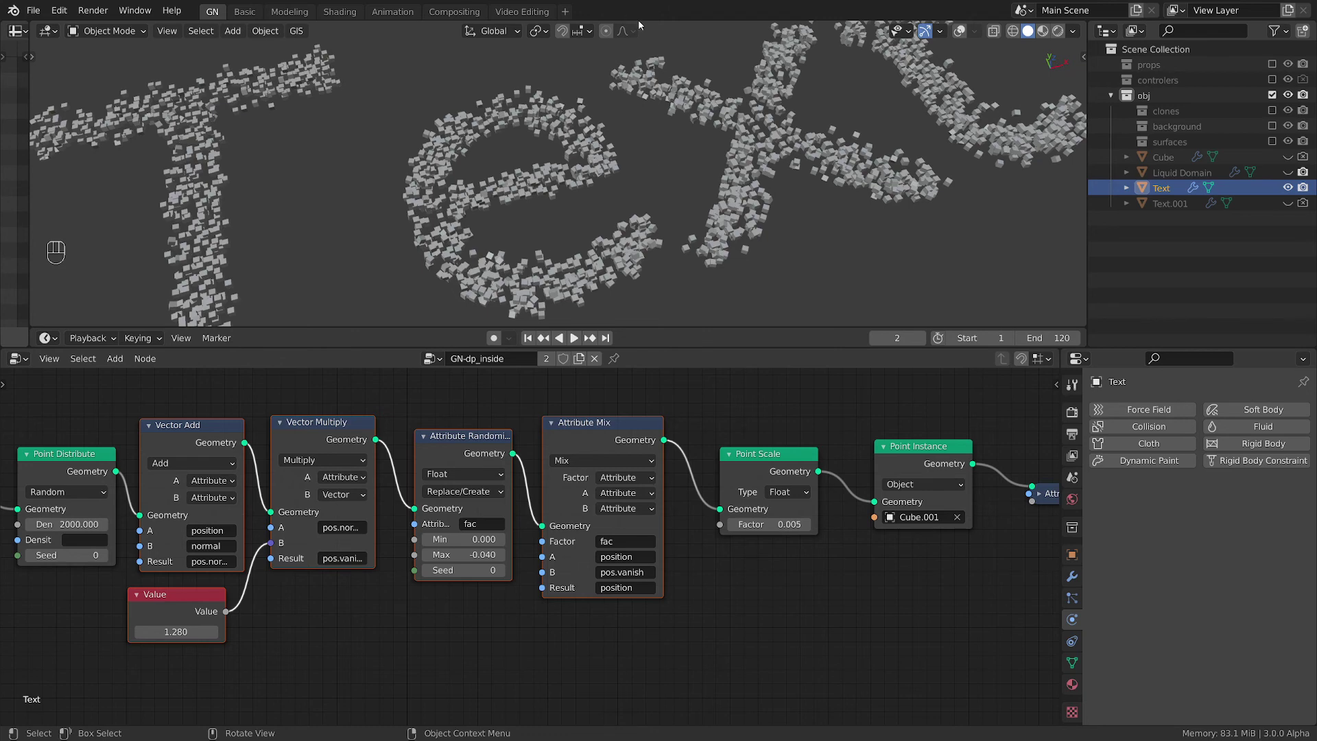
scroll(674, 175, "down", 5)
middle_click_drag(674, 174, 664, 153)
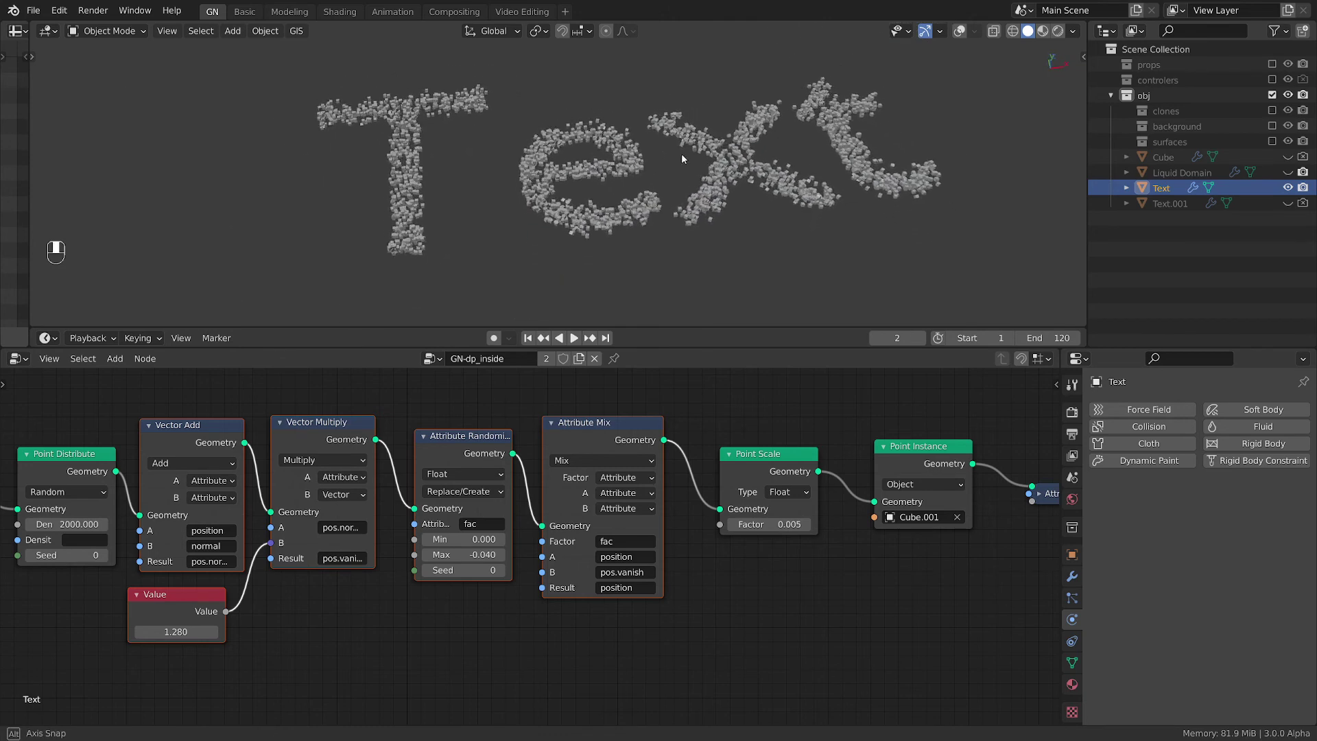
scroll(677, 163, "up", 3)
mouse_move(607, 186)
middle_mouse_down()
mouse_move(641, 206)
mouse_move(582, 213)
mouse_move(562, 167)
mouse_move(652, 158)
mouse_move(583, 209)
mouse_move(565, 196)
mouse_move(489, 203)
mouse_move(463, 157)
mouse_move(466, 168)
middle_mouse_up()
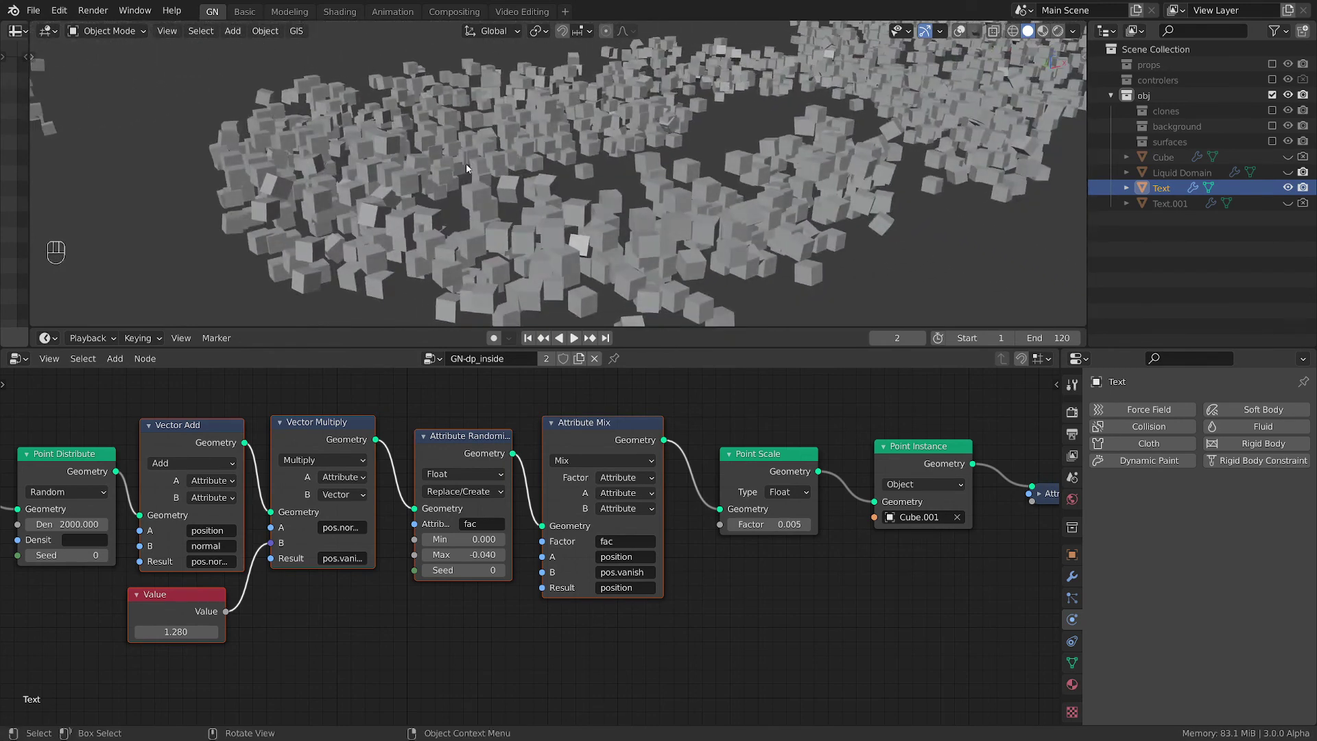